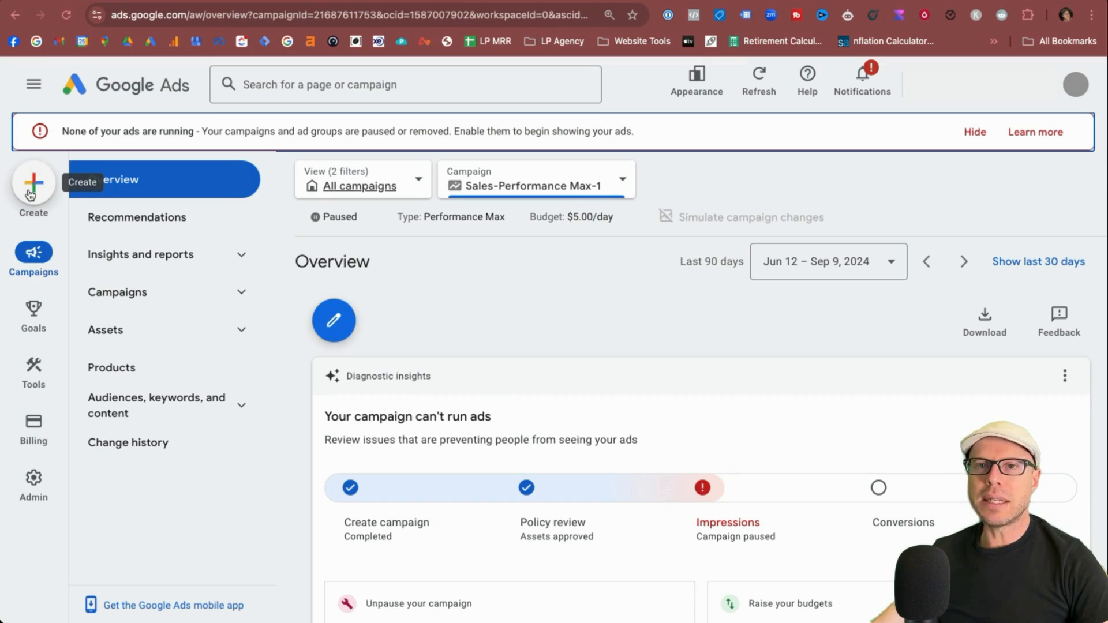
Step: Start a new campaign with the Sales objective and Performance Max as the campaign type
click(31, 193)
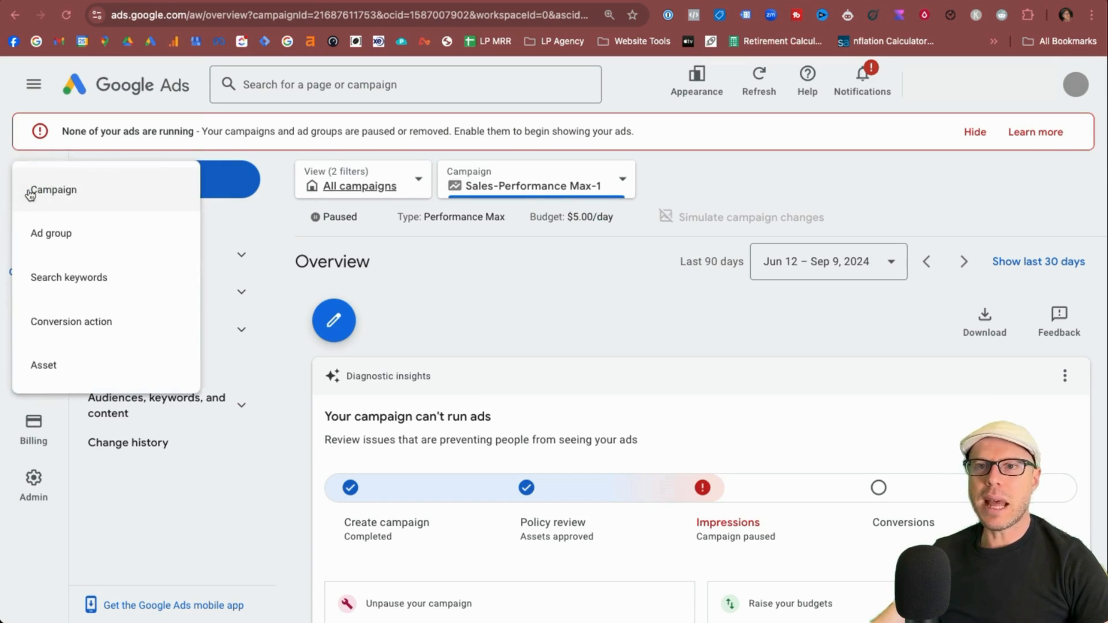
click(35, 183)
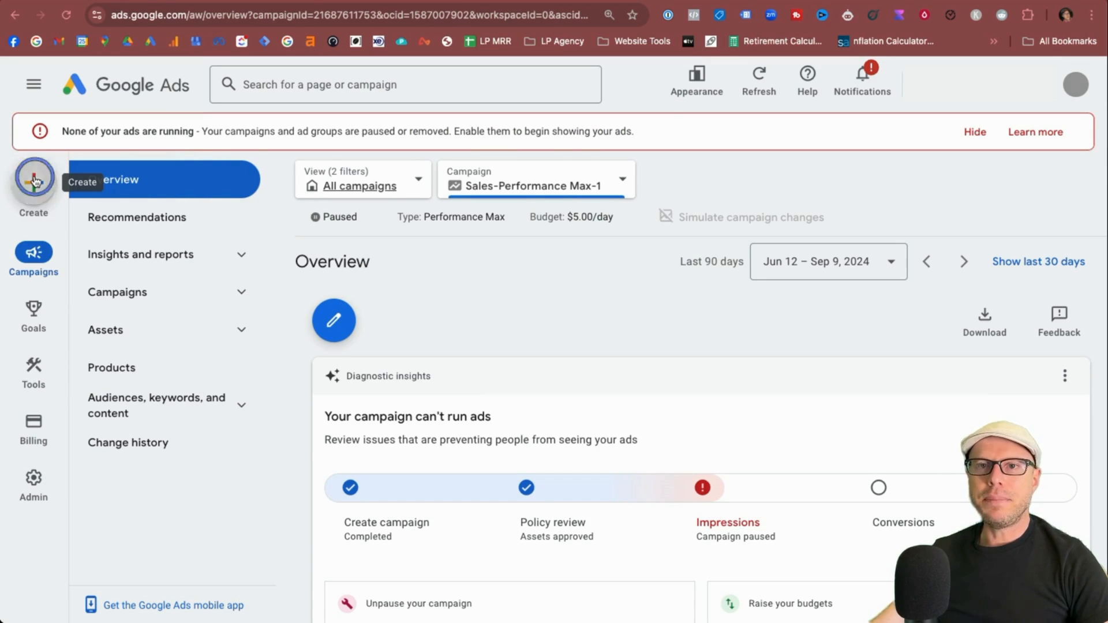
click(35, 182)
click(83, 183)
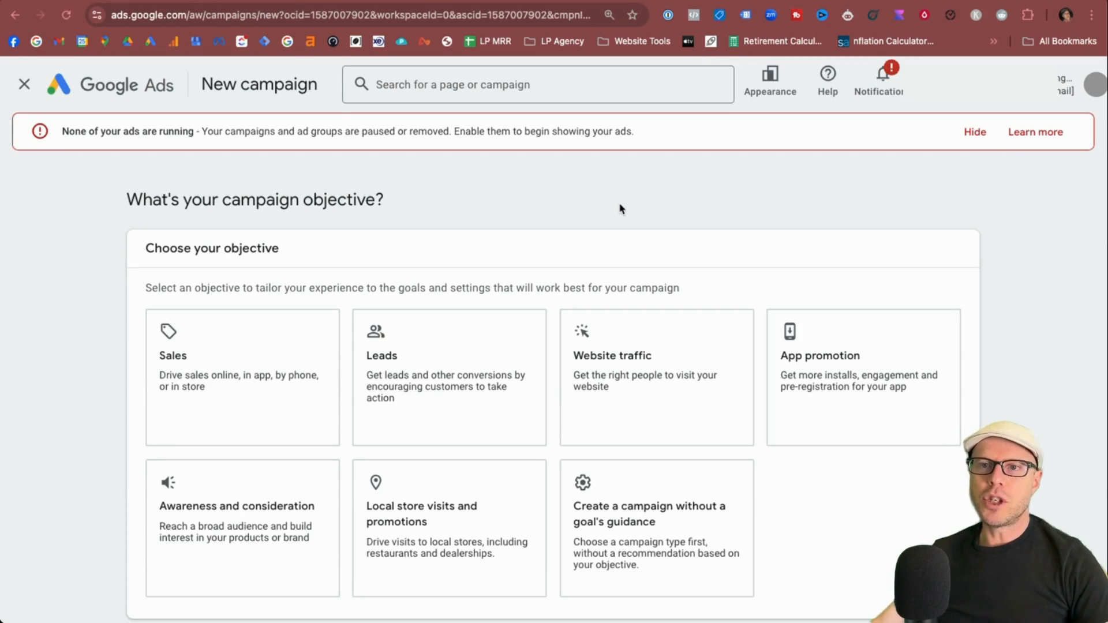
click(239, 404)
scroll(693, 356, down, 6)
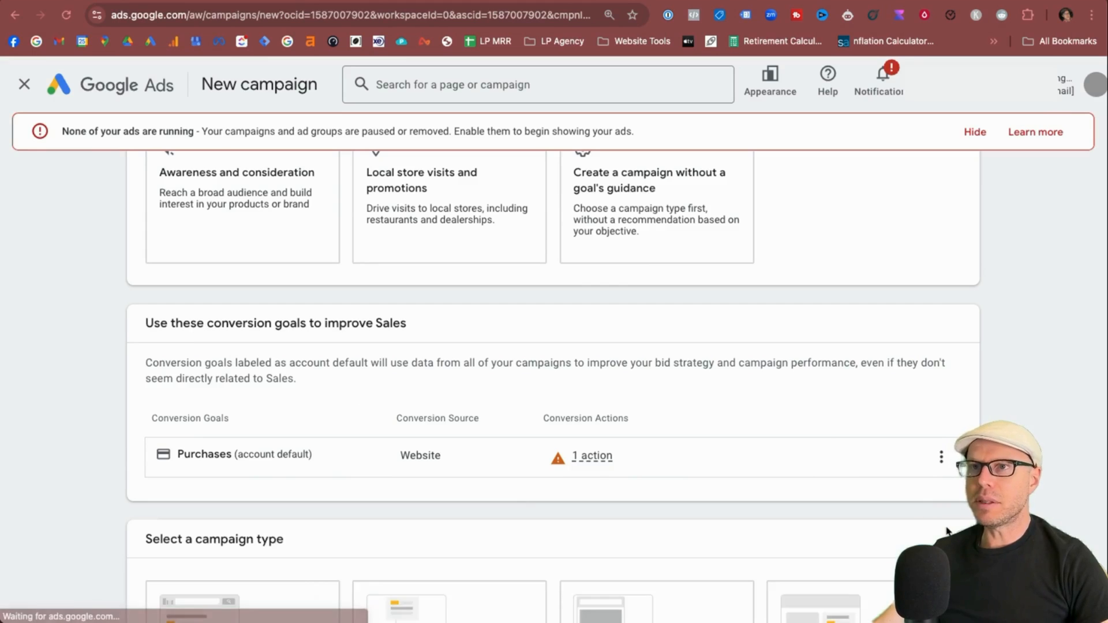
scroll(643, 503, down, 1)
scroll(642, 504, down, 5)
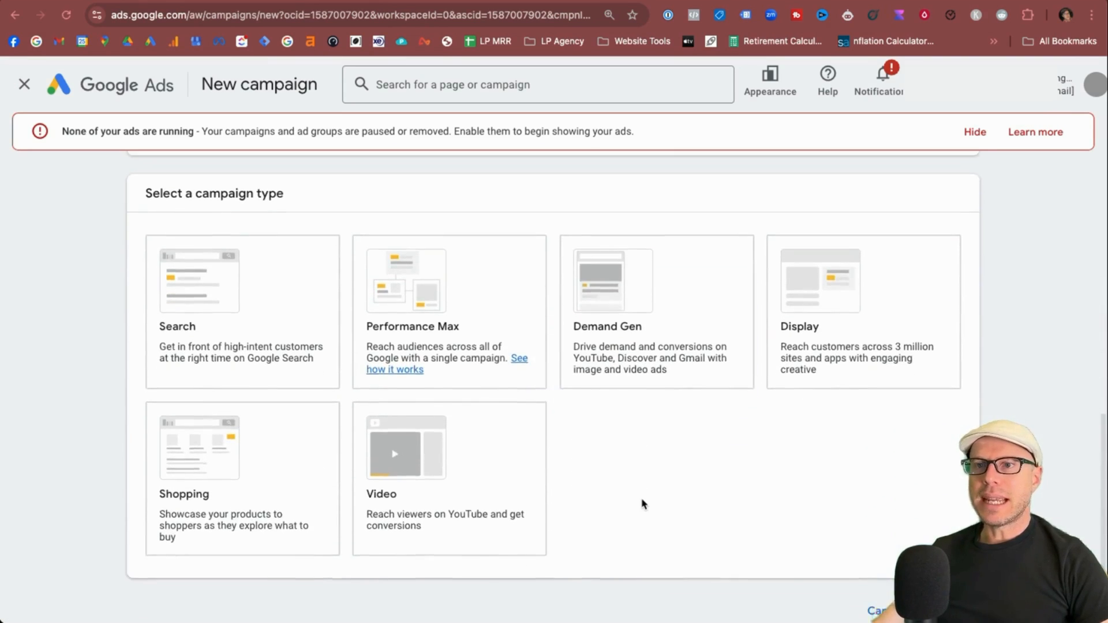
click(436, 268)
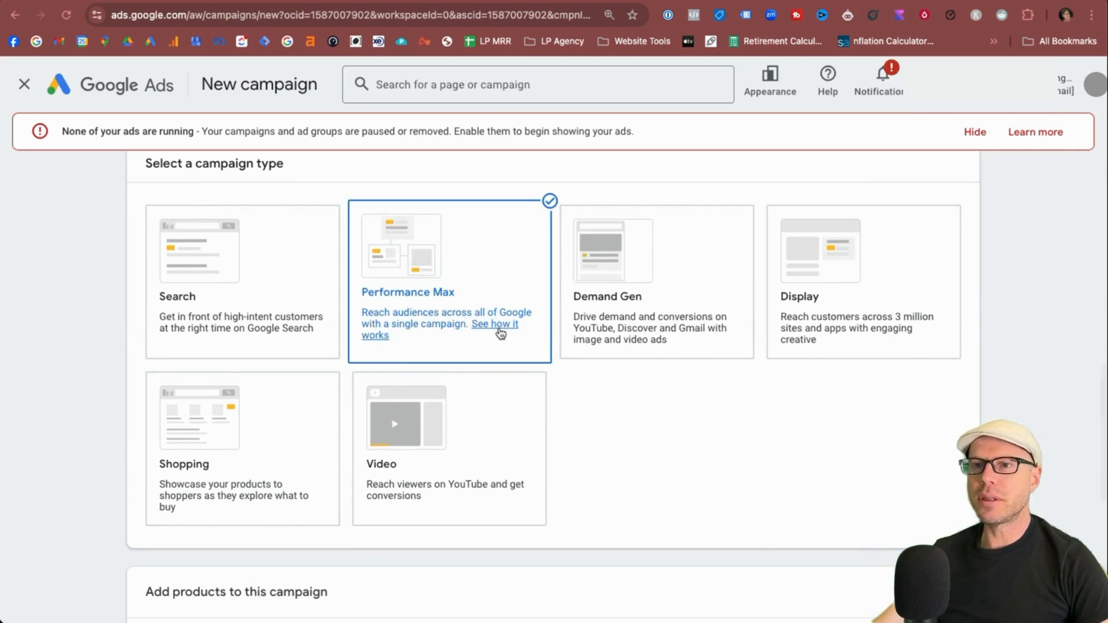
Step: Read through the three-page introduction explaining how Performance Max works and dismiss it
click(499, 333)
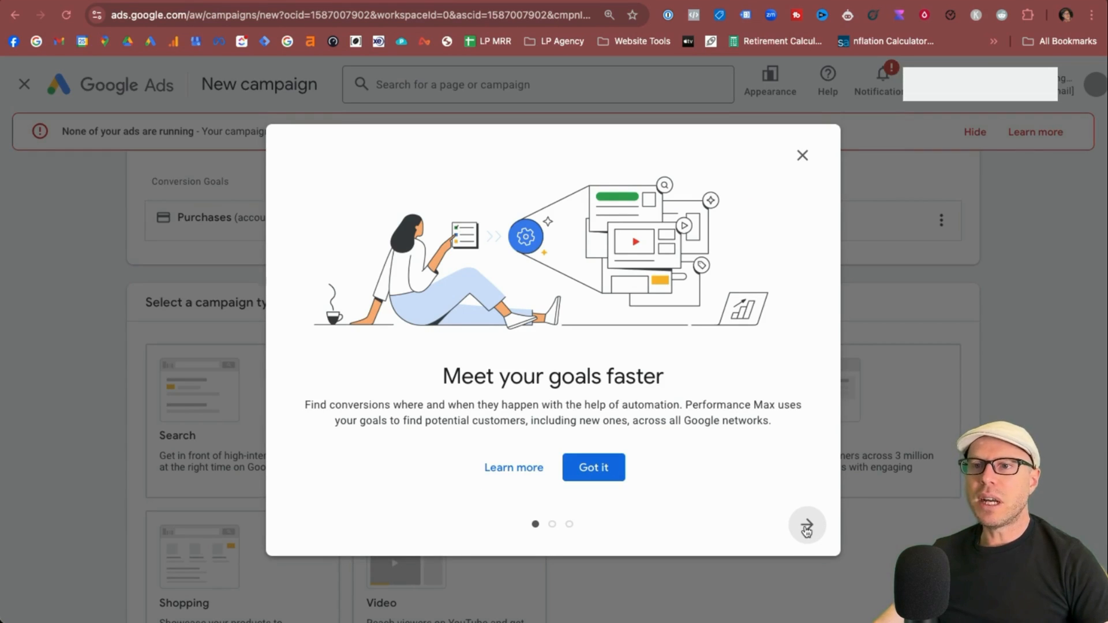
drag(306, 407, 552, 403)
click(552, 403)
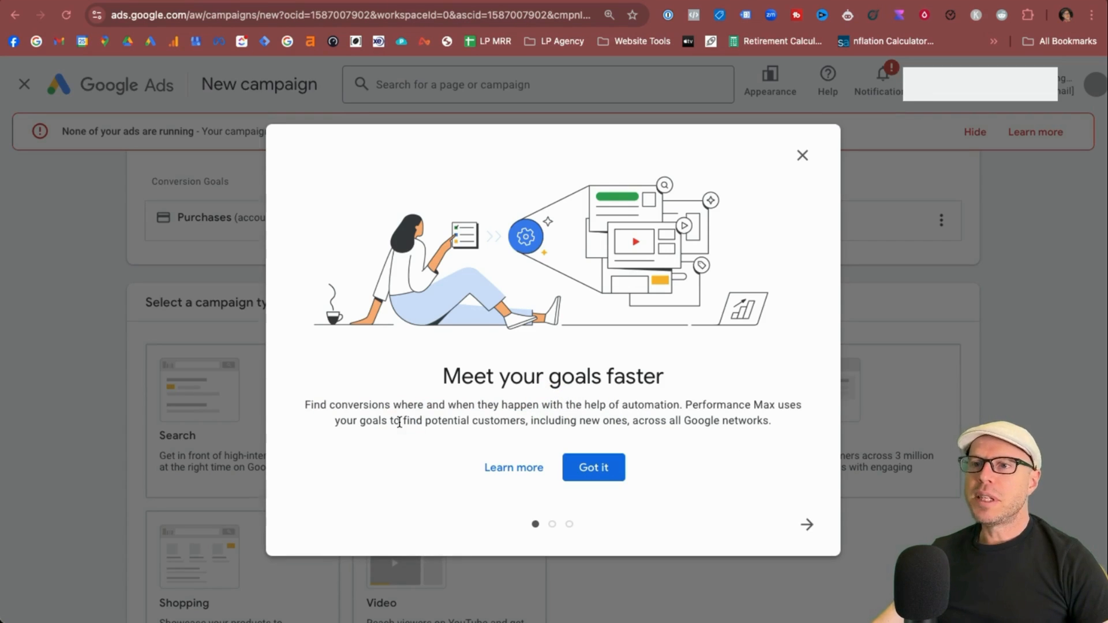
drag(400, 423, 655, 424)
click(649, 424)
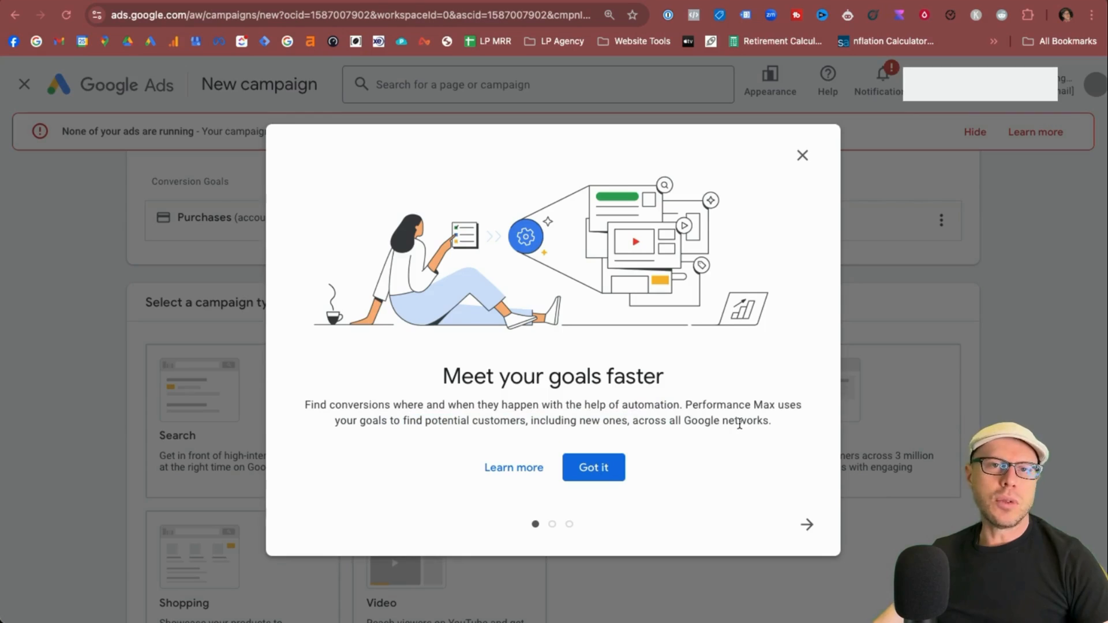
click(807, 525)
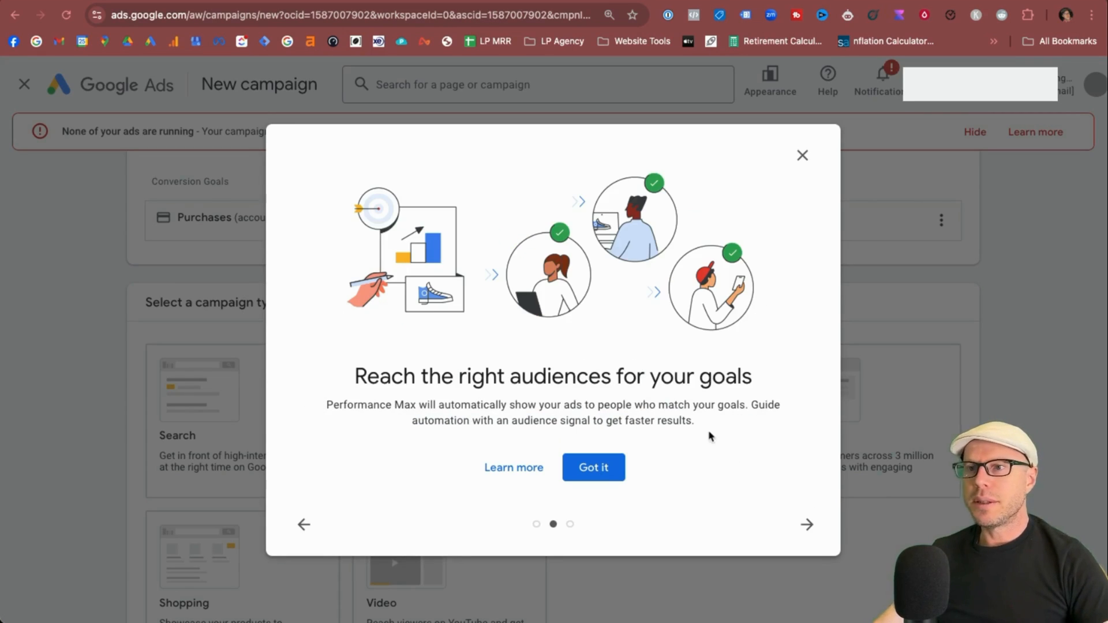
click(806, 524)
drag(397, 378, 642, 372)
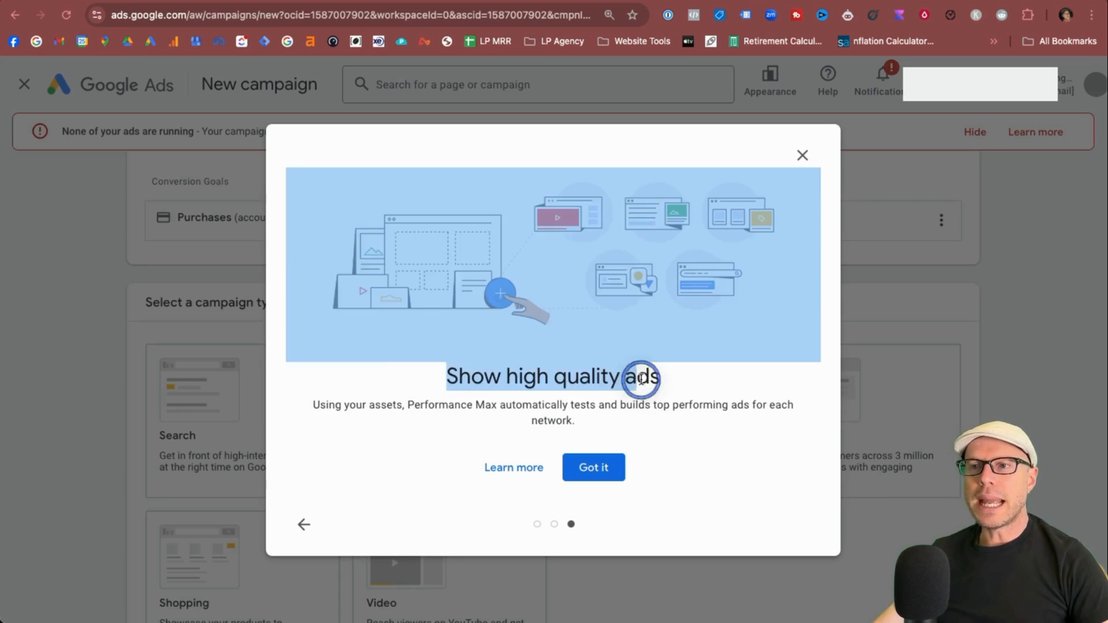
click(695, 427)
click(772, 404)
drag(773, 404, 782, 427)
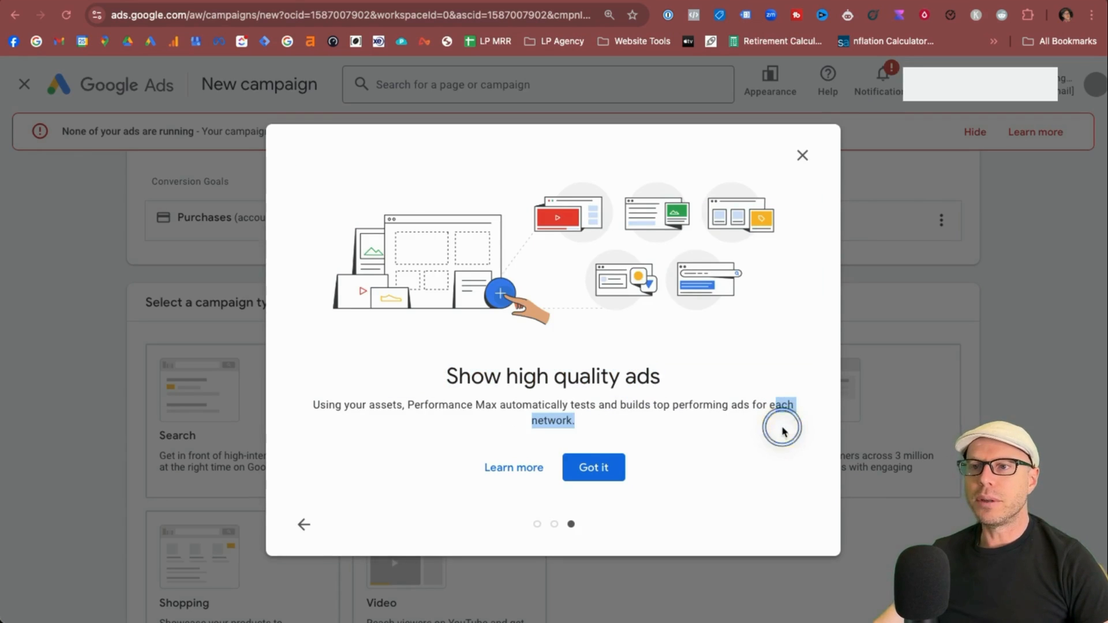
click(781, 428)
click(590, 468)
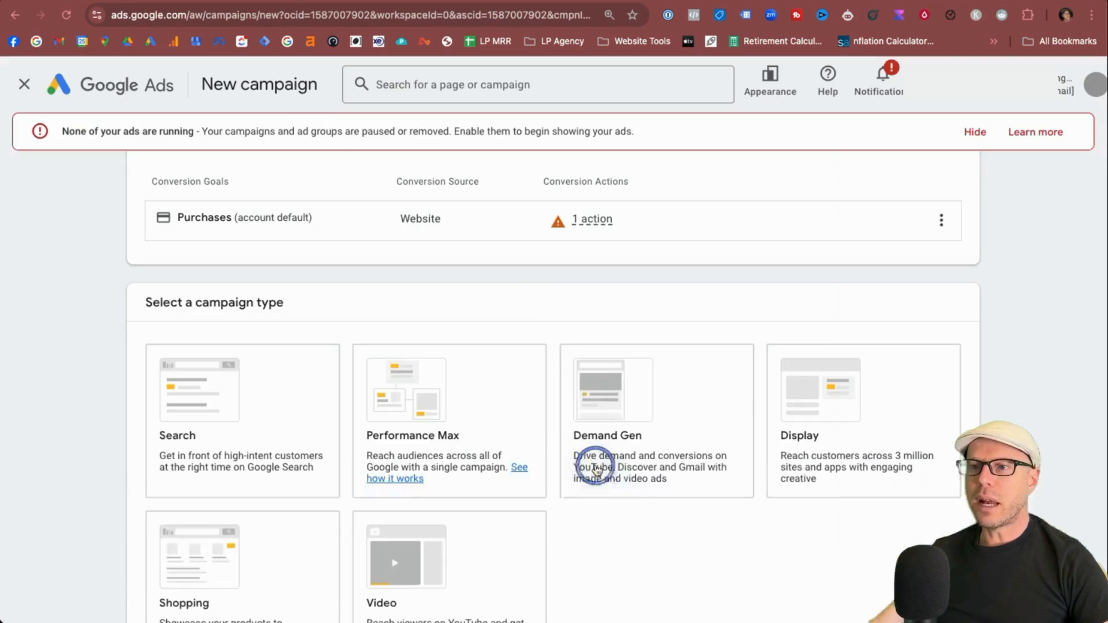
Step: Select the Performance Max campaign type again and advertise products from the Cheap Camping Gear Merchant Center account
click(460, 390)
scroll(459, 388, down, 5)
scroll(708, 406, down, 4)
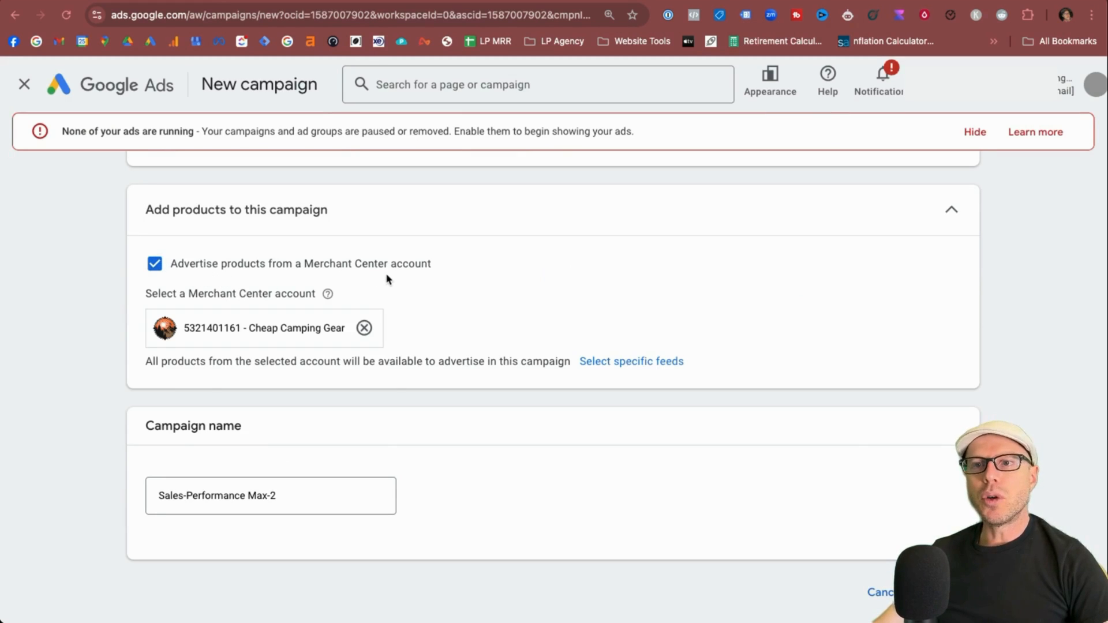
scroll(124, 279, up, 2)
click(155, 382)
click(155, 382)
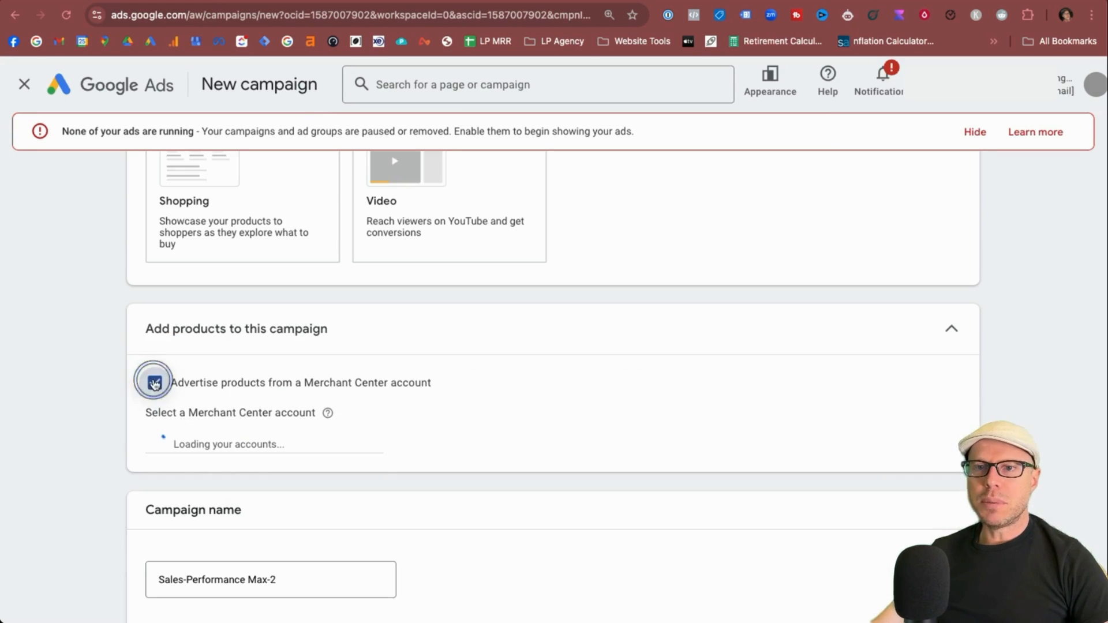
scroll(462, 333, down, 2)
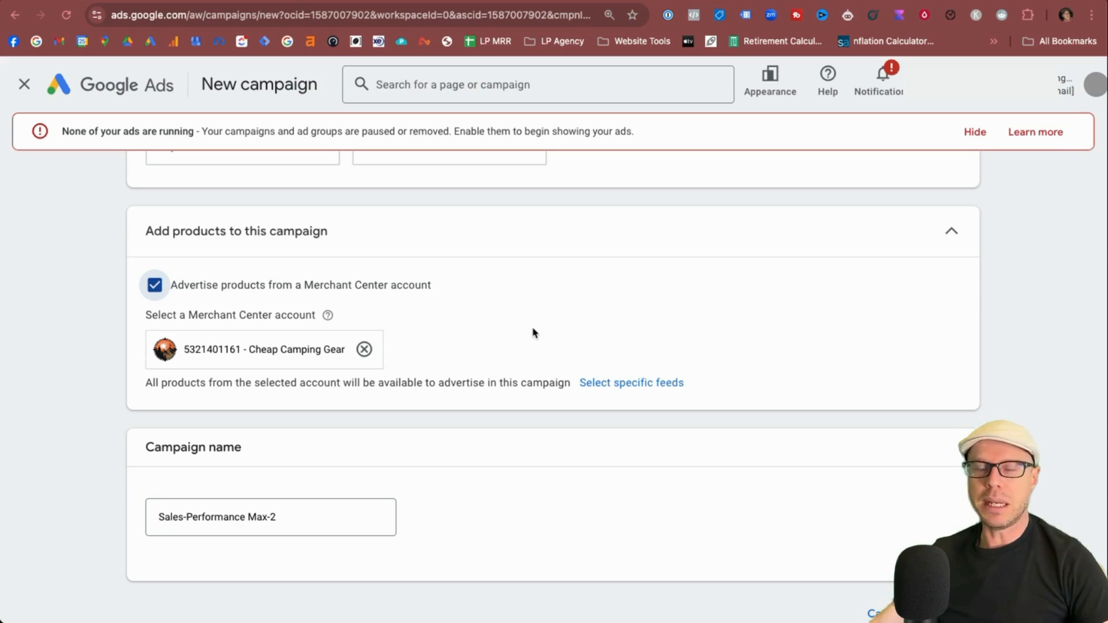
Step: Limit the advertised products to specific feeds and choose the US feed label
click(612, 384)
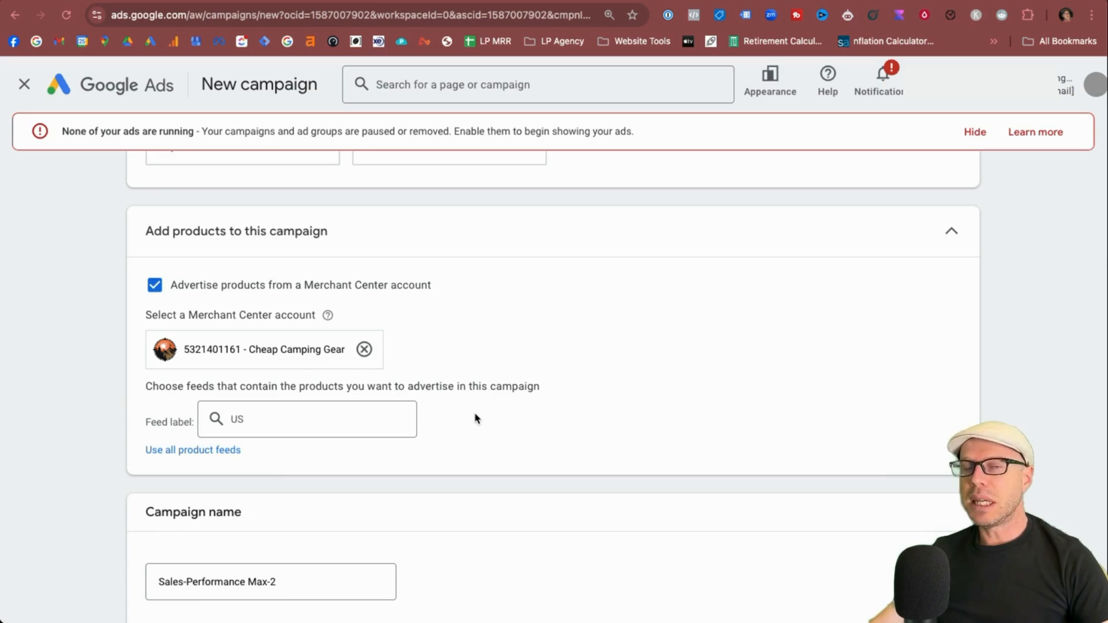
click(373, 406)
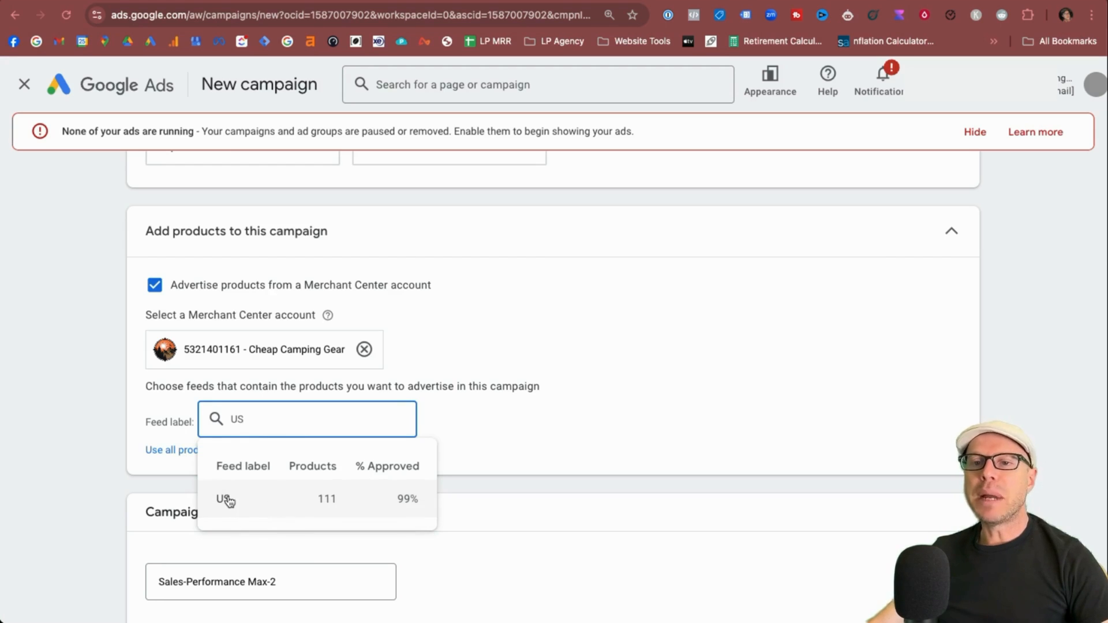
click(259, 497)
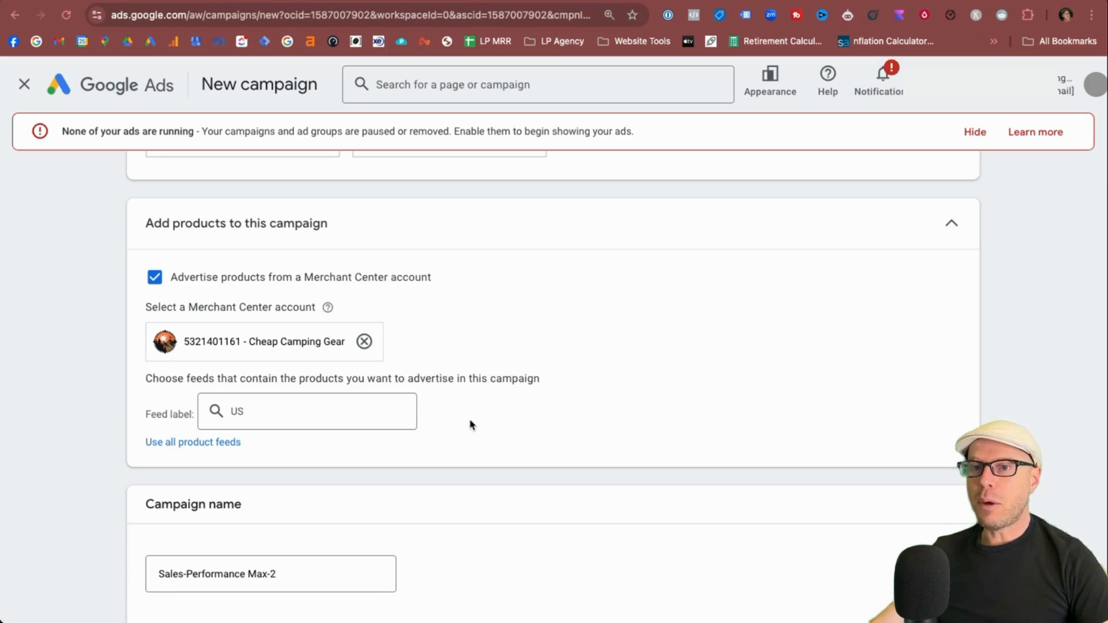
Step: Rename the campaign TEST-Sales-Performance Max-2 and continue to the bidding settings
scroll(470, 425, down, 3)
click(168, 440)
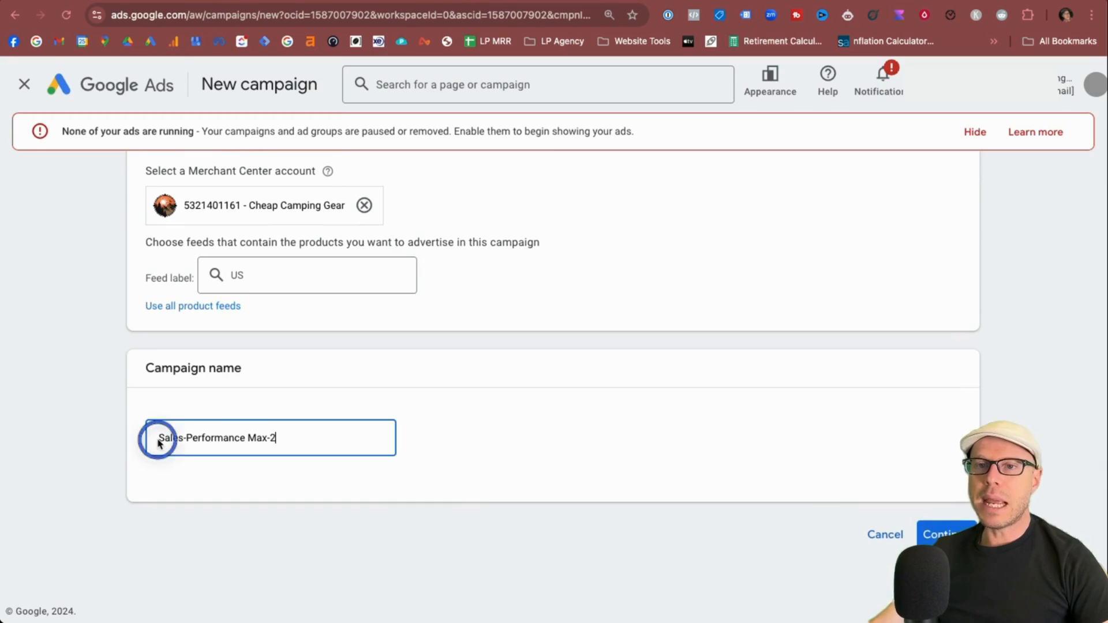
click(166, 439)
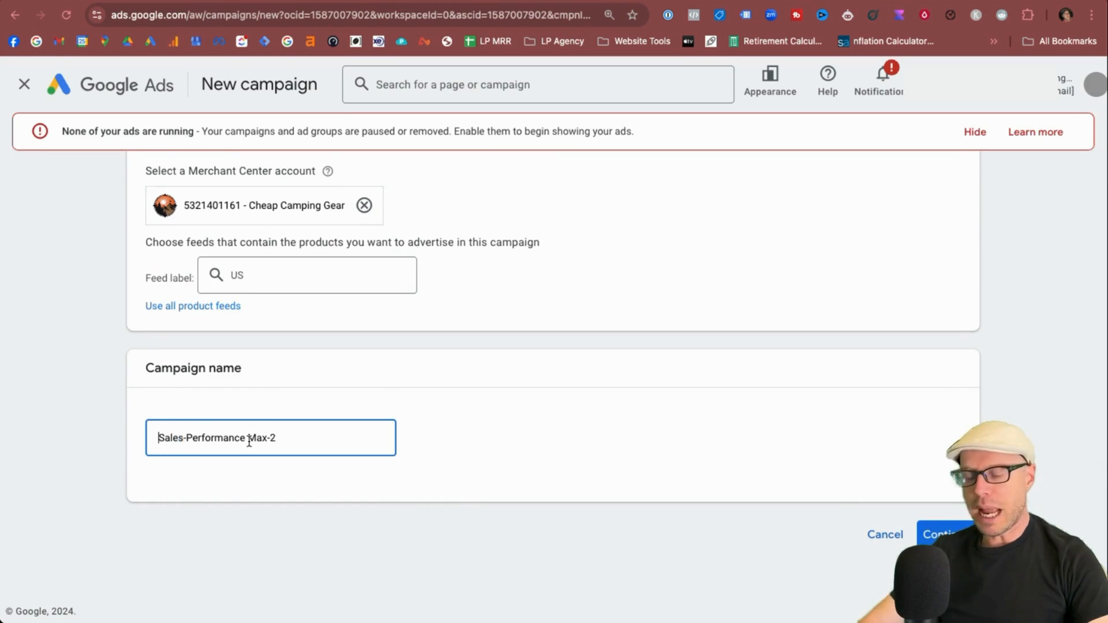
text(TEST-)
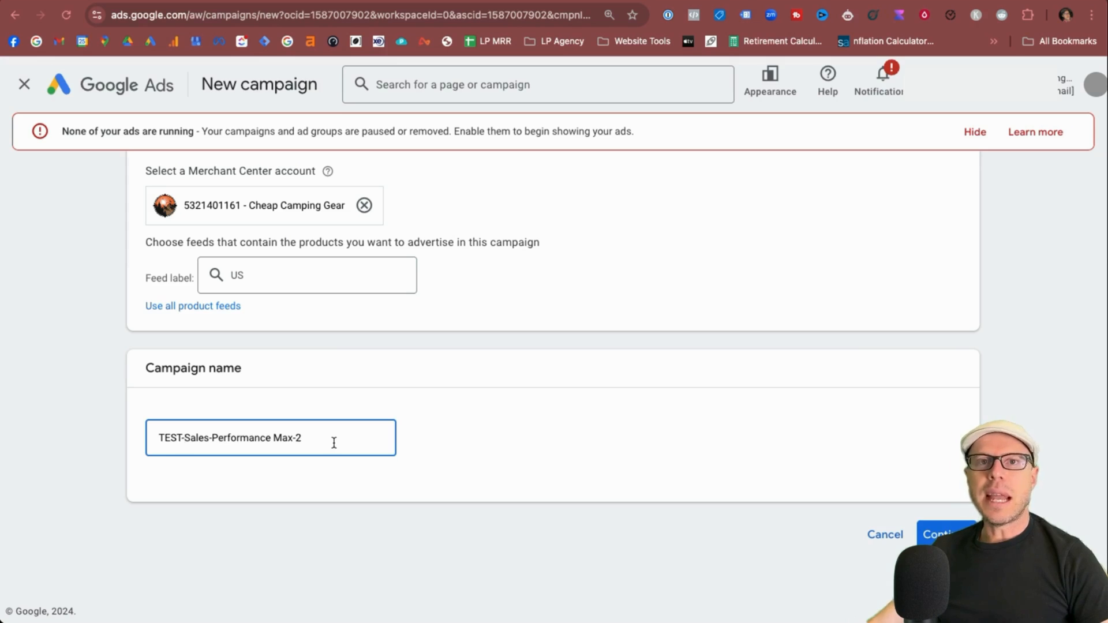
click(940, 534)
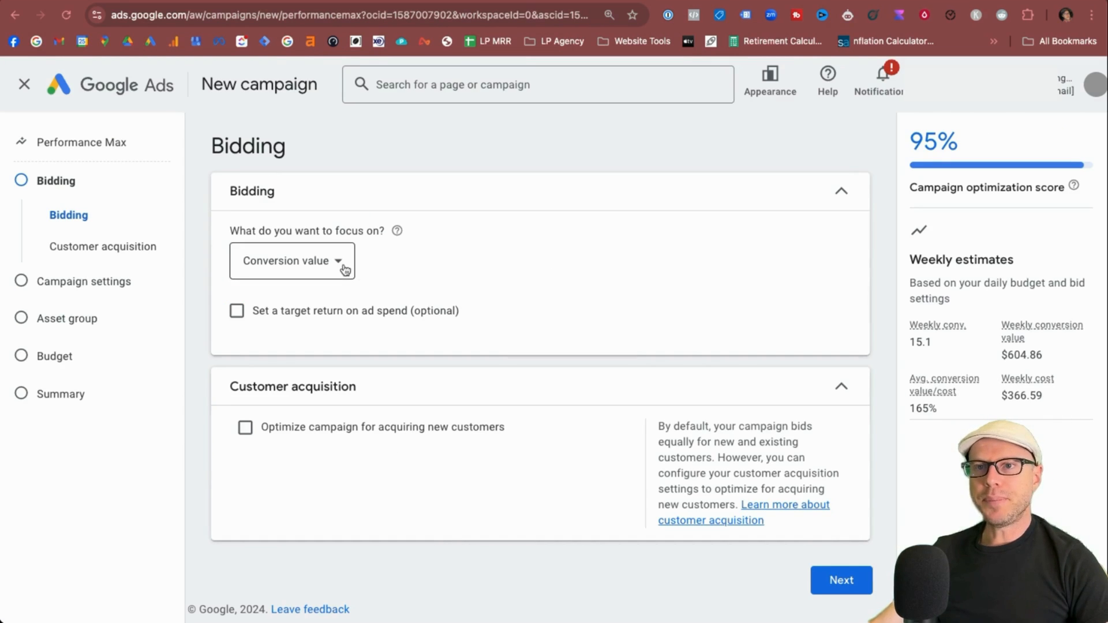
Step: Compare the bidding options for Conversions and Conversion value, finishing with the focus on Conversion value
drag(222, 230, 383, 230)
click(420, 254)
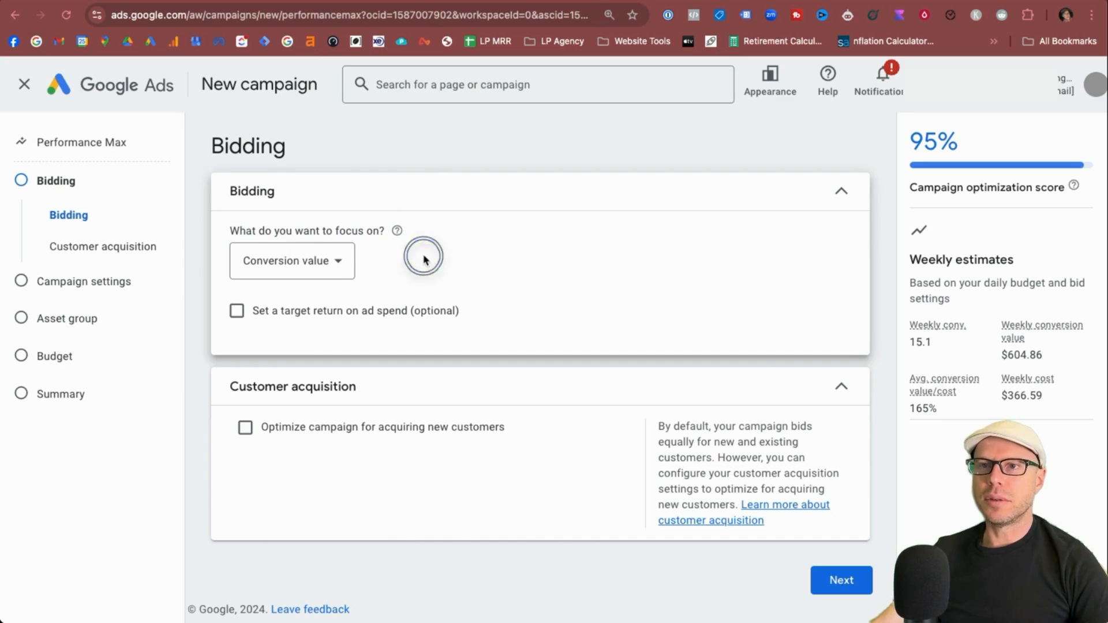
click(331, 265)
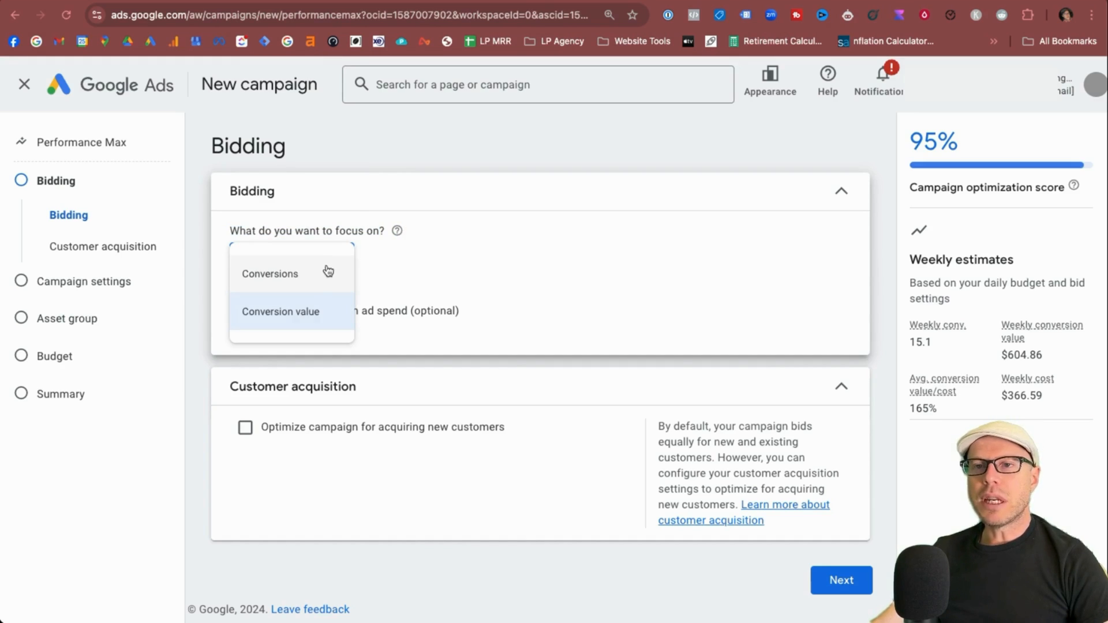
click(328, 271)
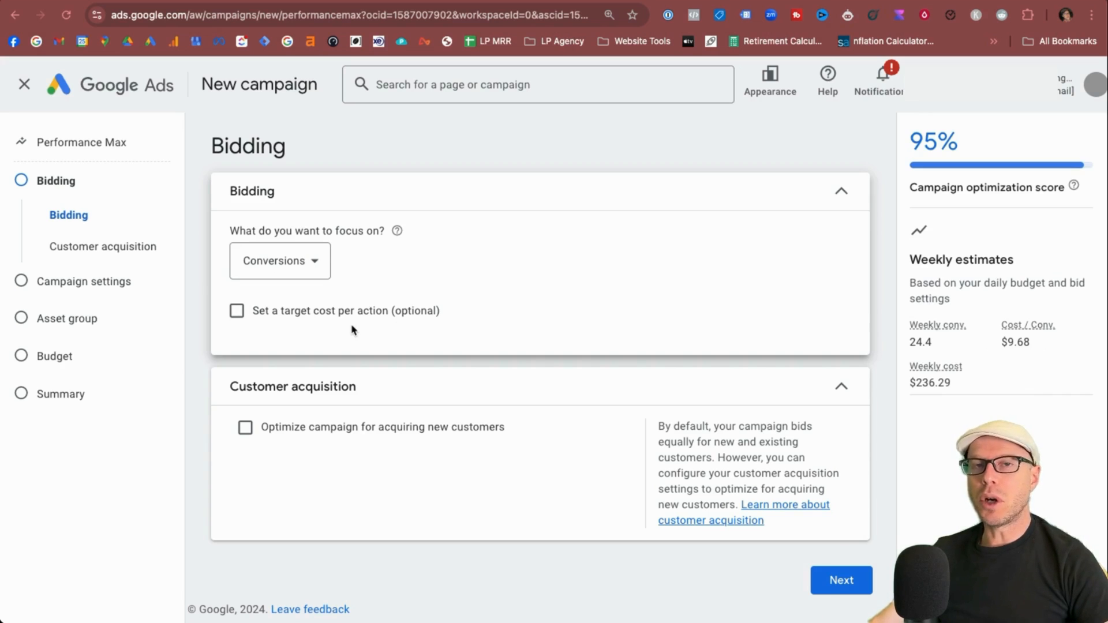
click(280, 261)
click(326, 315)
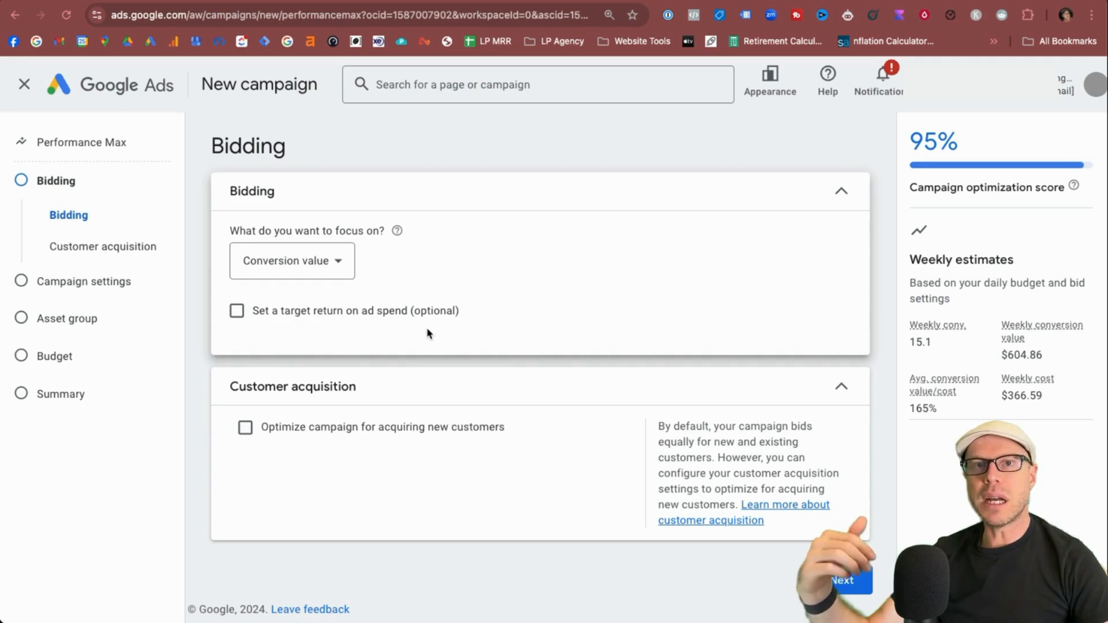
click(289, 260)
click(297, 273)
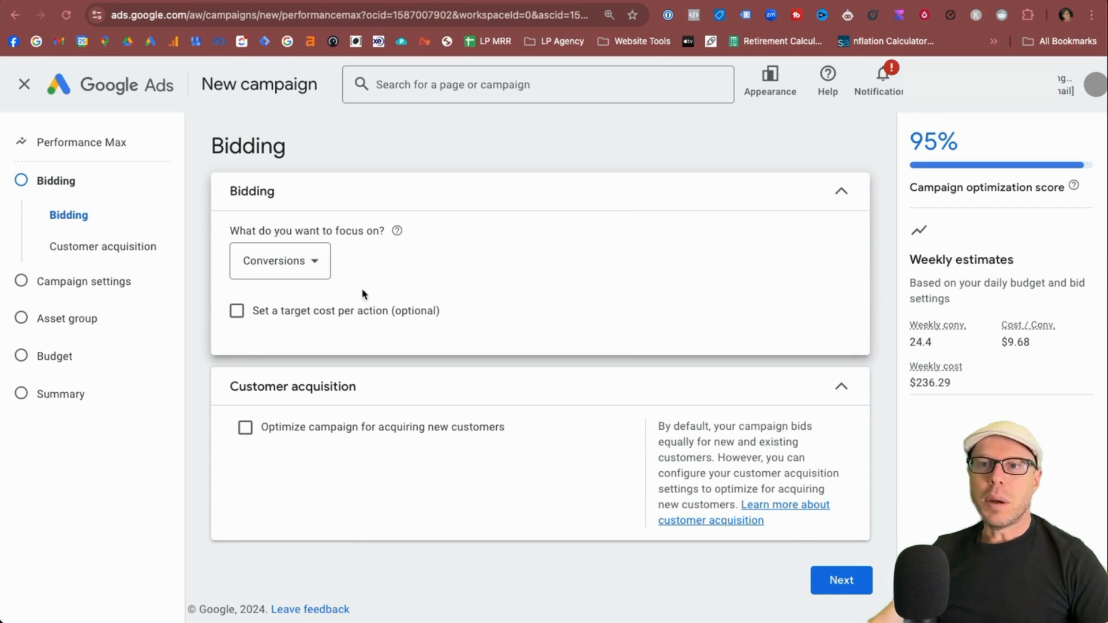
click(274, 264)
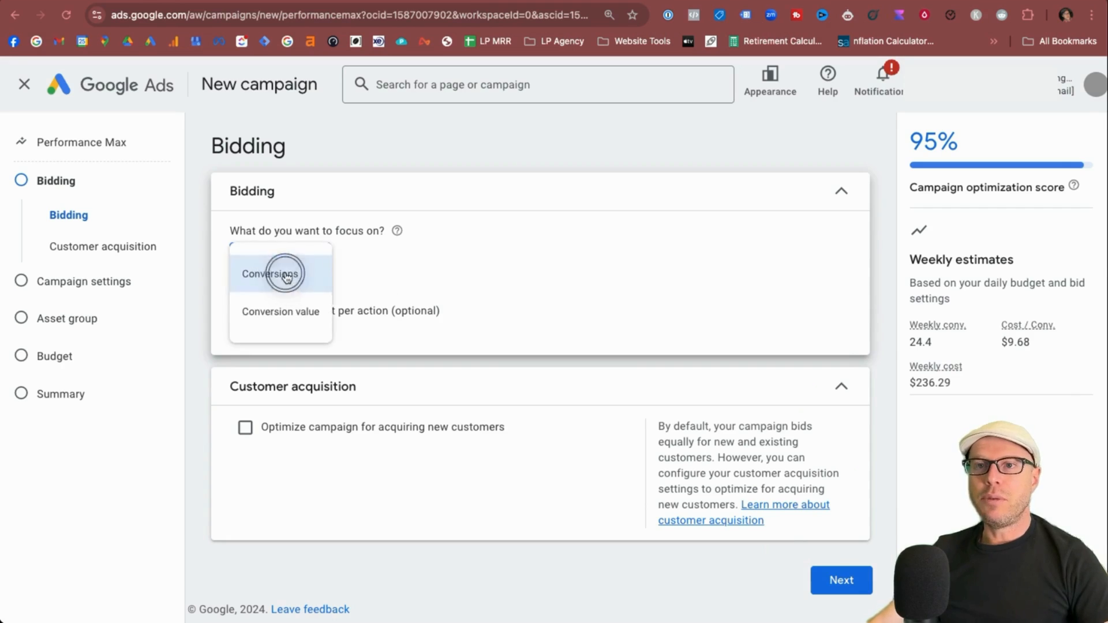
click(297, 312)
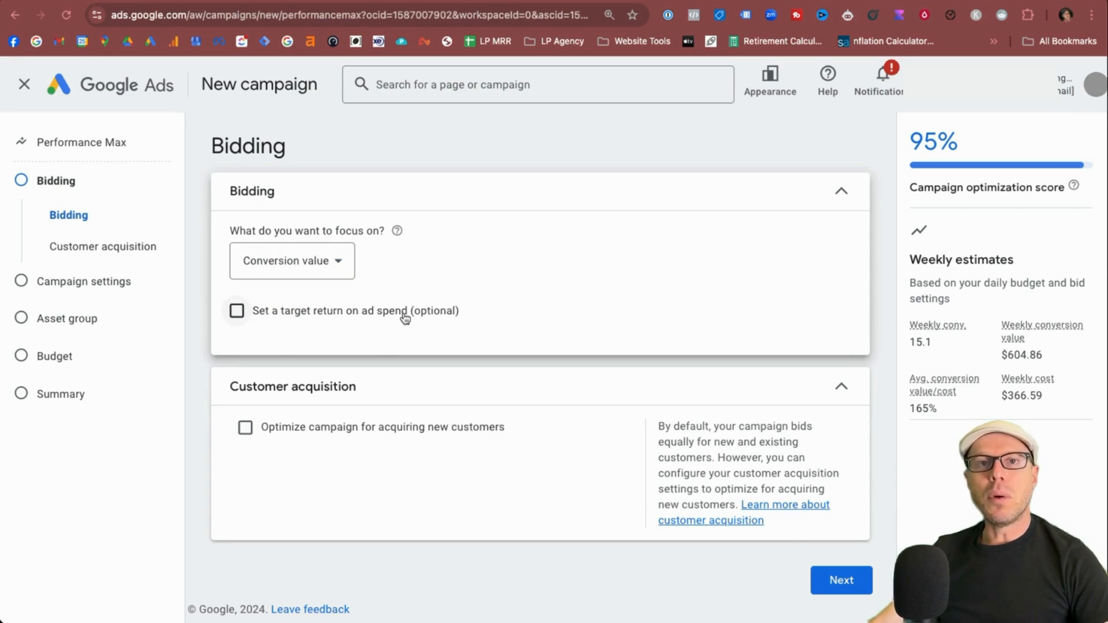
Step: Enable the target return on ad spend and enter a target ROAS of 300%
click(236, 313)
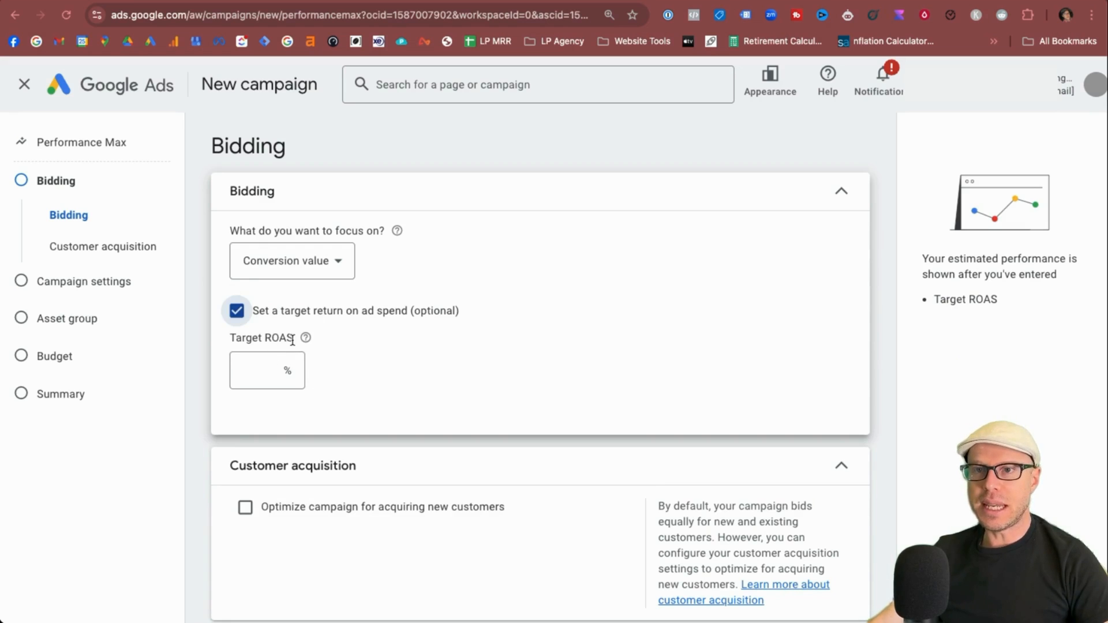
mouse_move(306, 341)
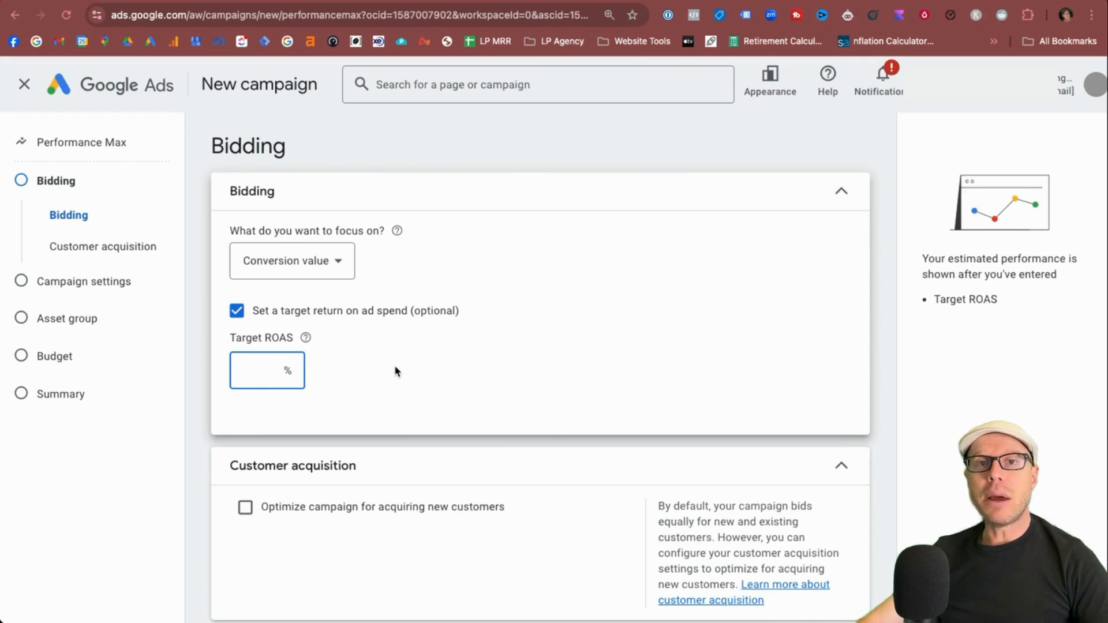
text(300)
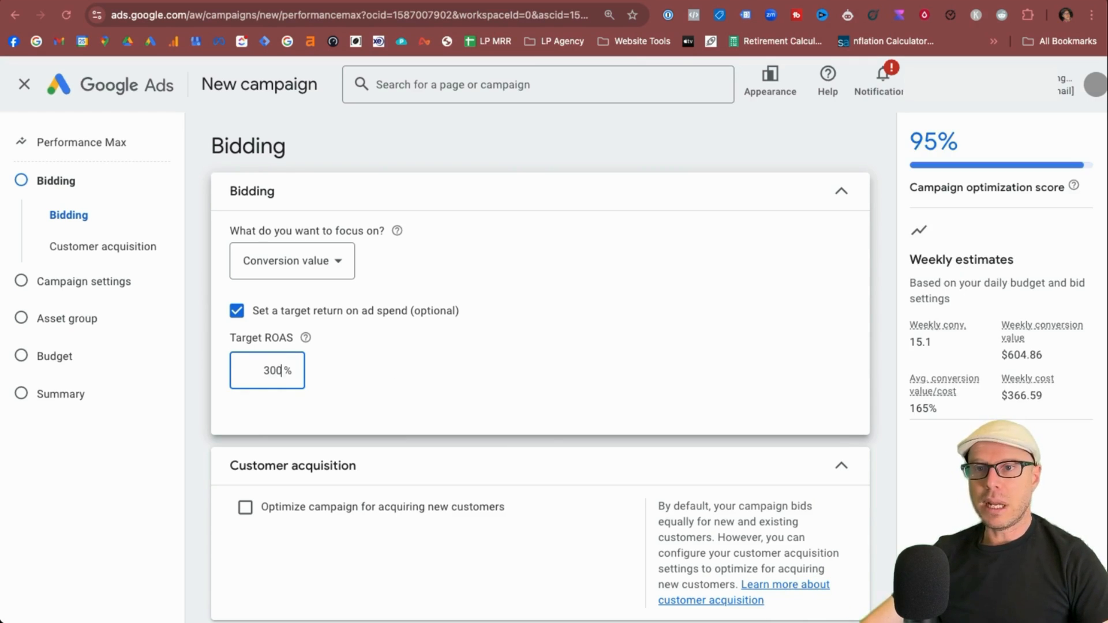
Step: Replace the target ROAS with 1000%
key(BackSpace)
key(BackSpace)
key(BackSpace)
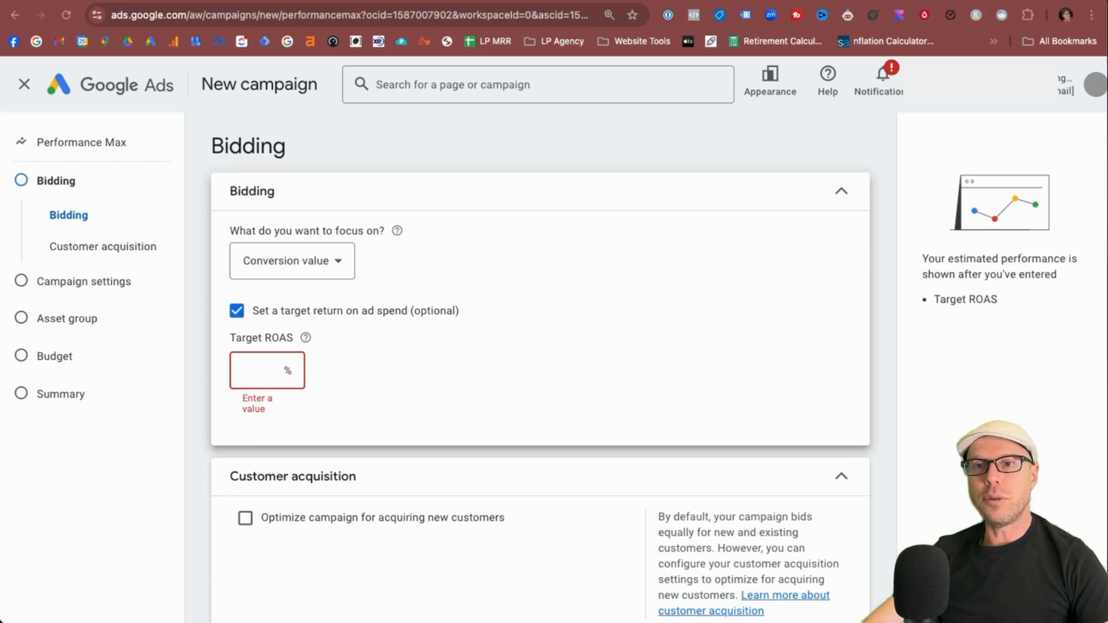
text(1000)
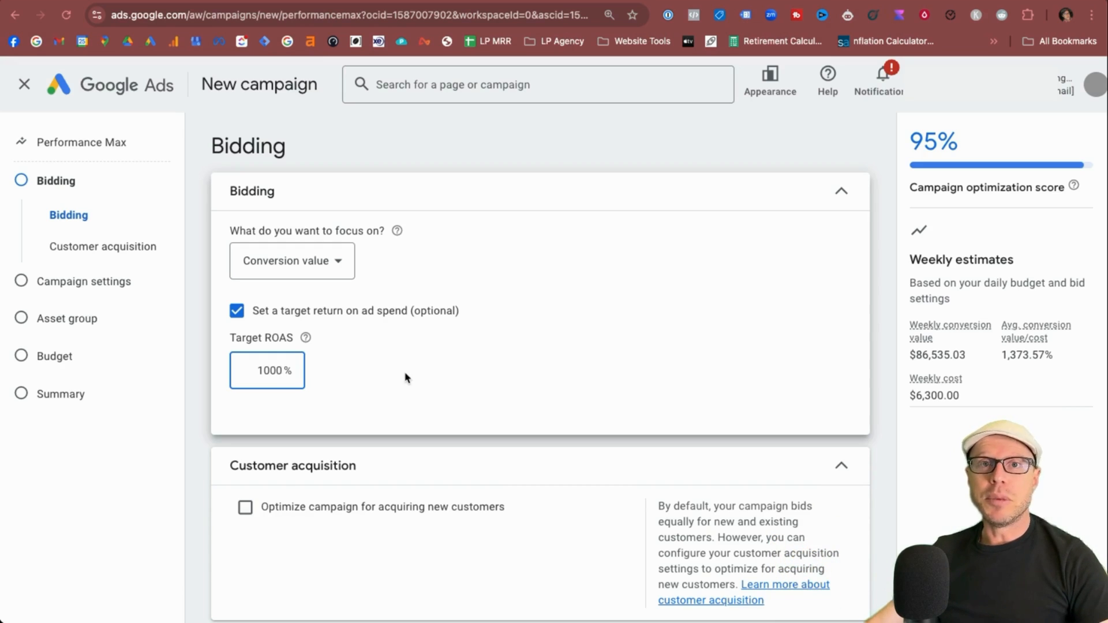
Step: Set the target ROAS to 200%
key(super+a)
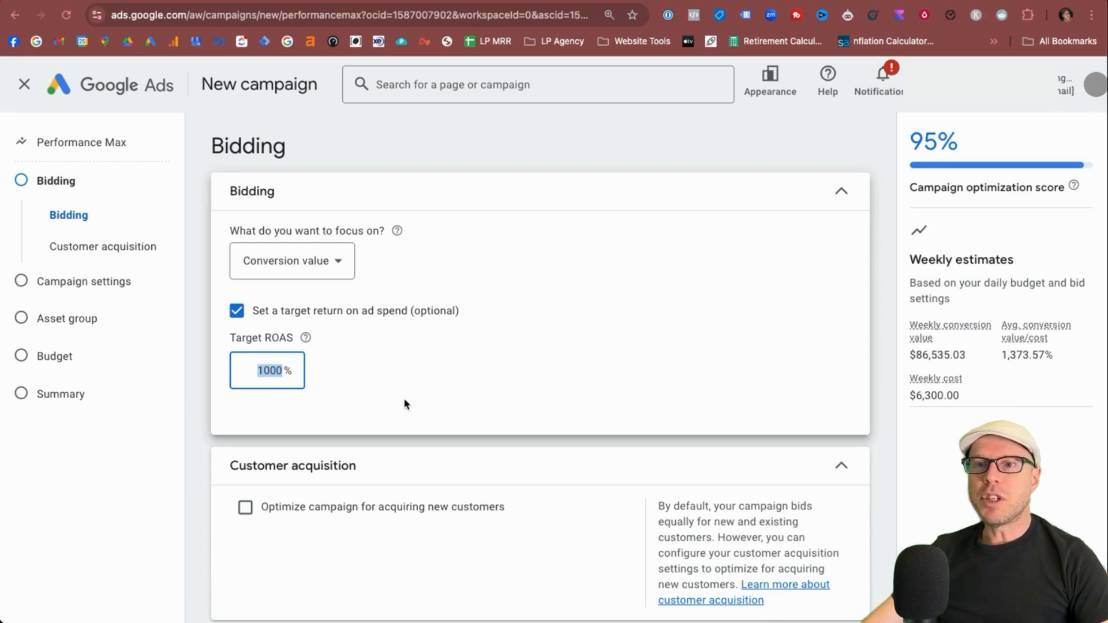
text(200)
click(370, 397)
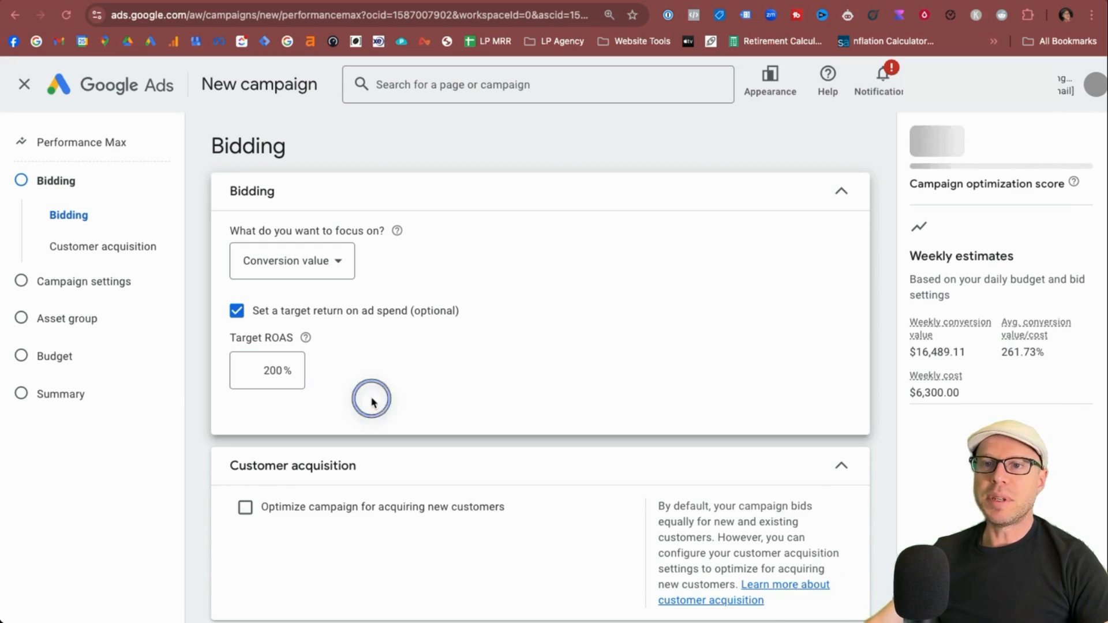
click(497, 377)
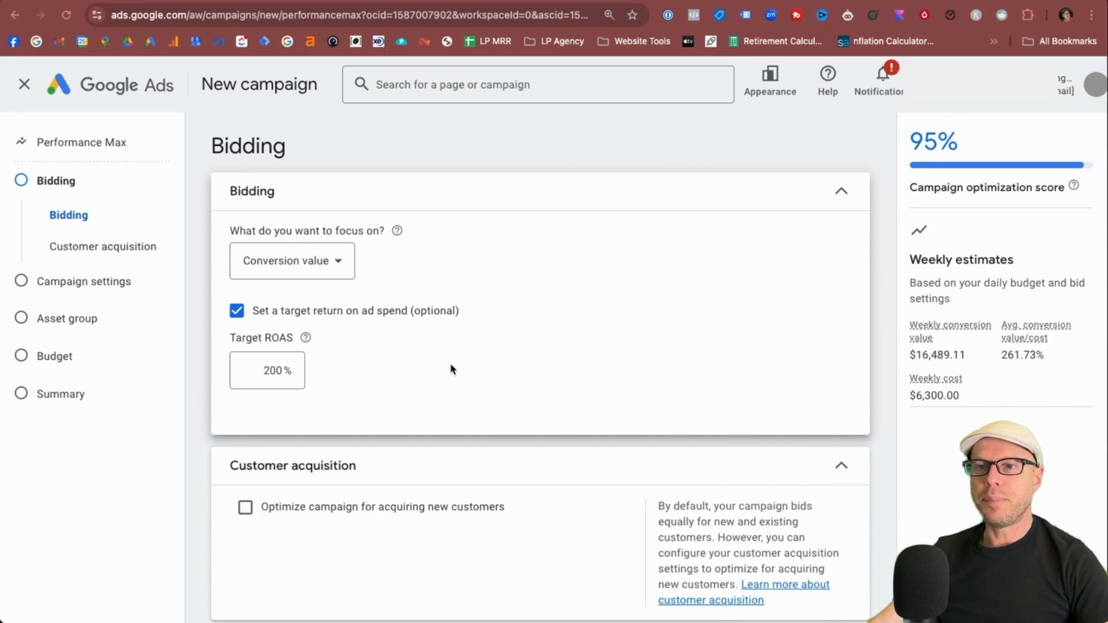
Step: Try optimizing the campaign for acquiring new customers, reviewing the higher-bid option and choosing Only bid for new customers
scroll(453, 369, down, 2)
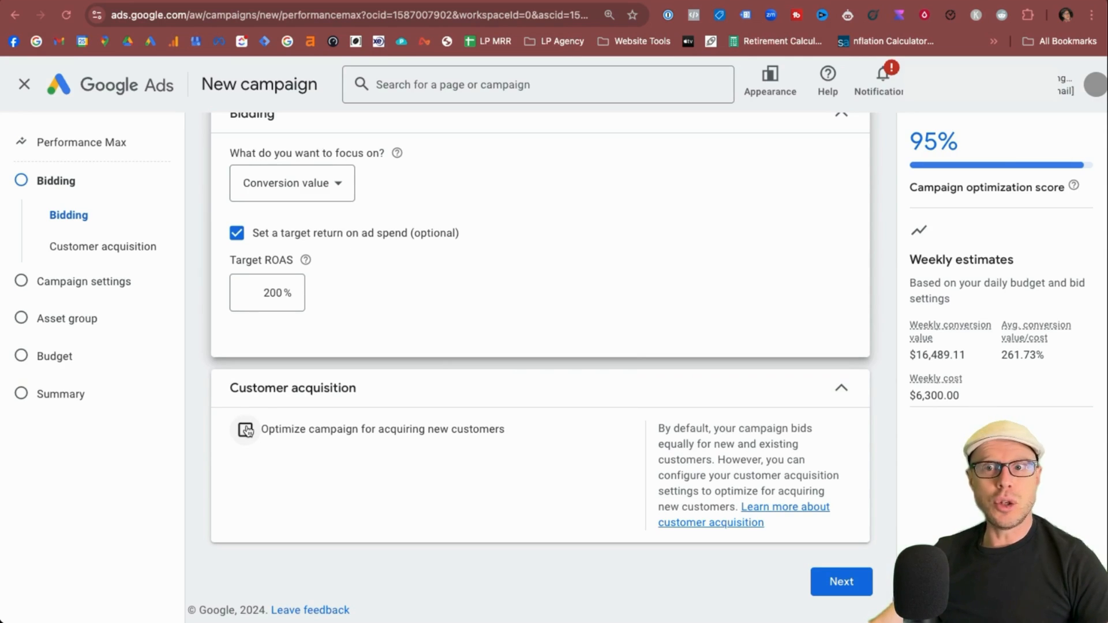
click(246, 430)
scroll(479, 427, down, 3)
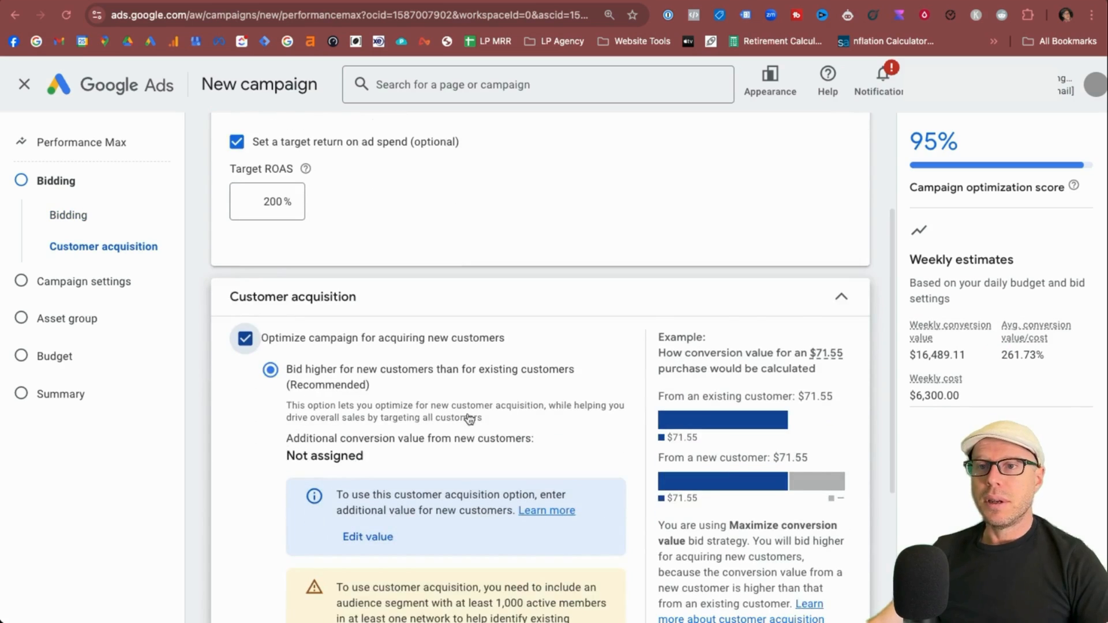
scroll(470, 420, down, 4)
scroll(448, 369, up, 3)
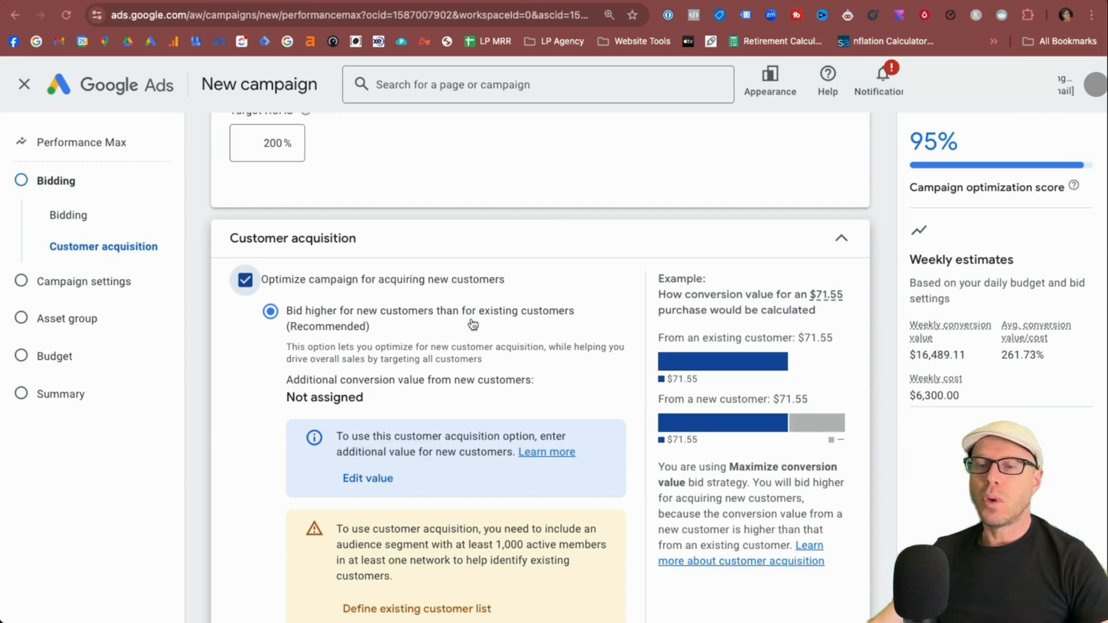
scroll(473, 324, down, 3)
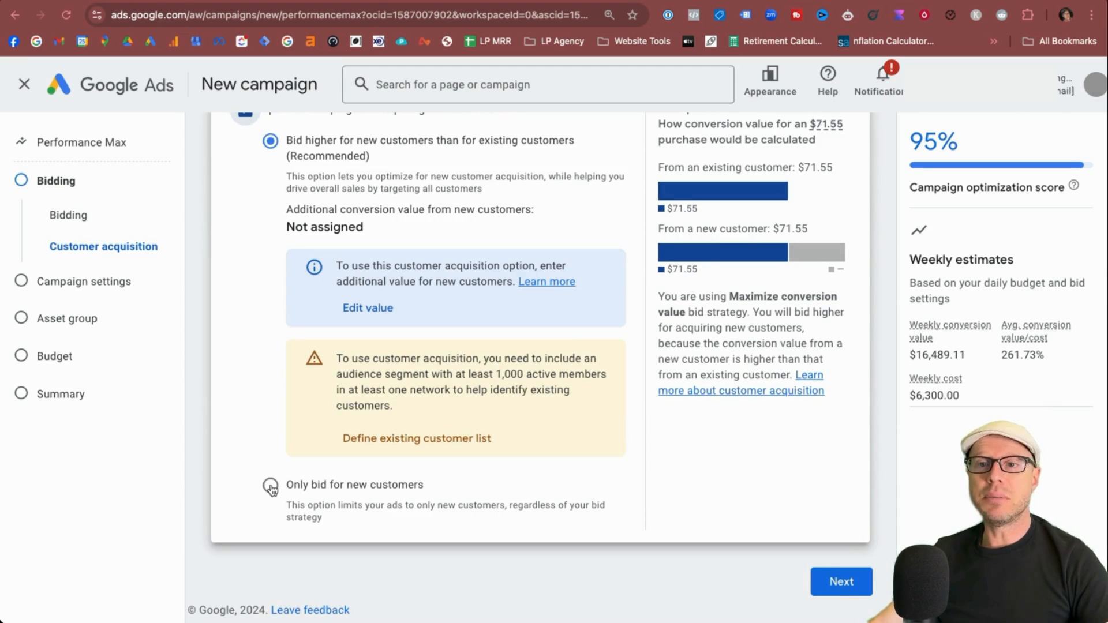
click(270, 487)
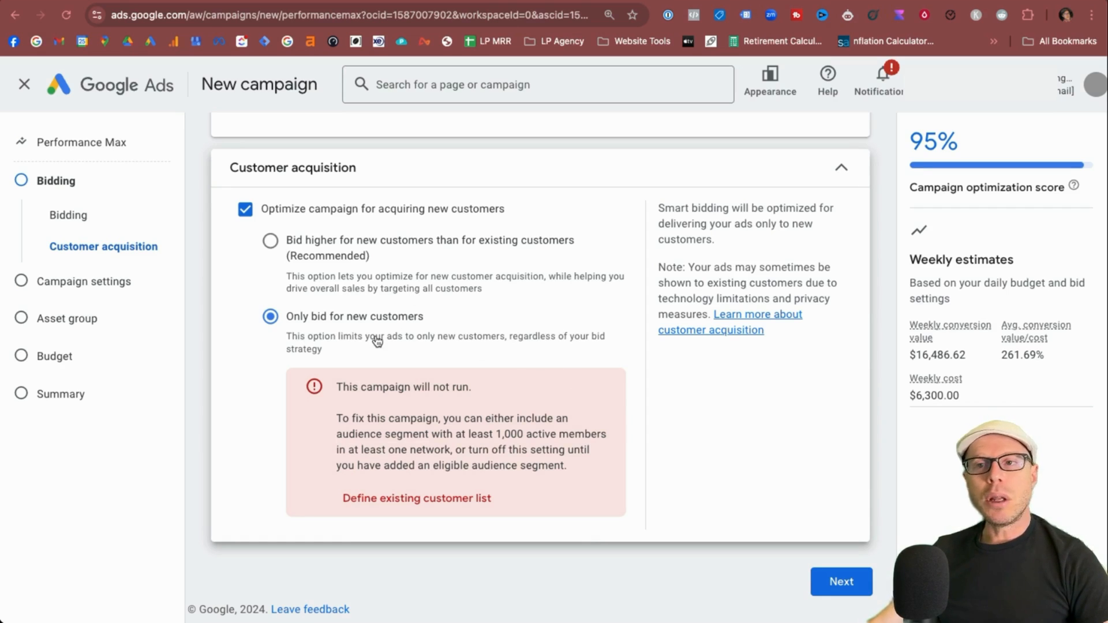
Step: Examine the existing customer list segments and the additional conversion value for new customers, leaving the setup without applying changes
click(388, 502)
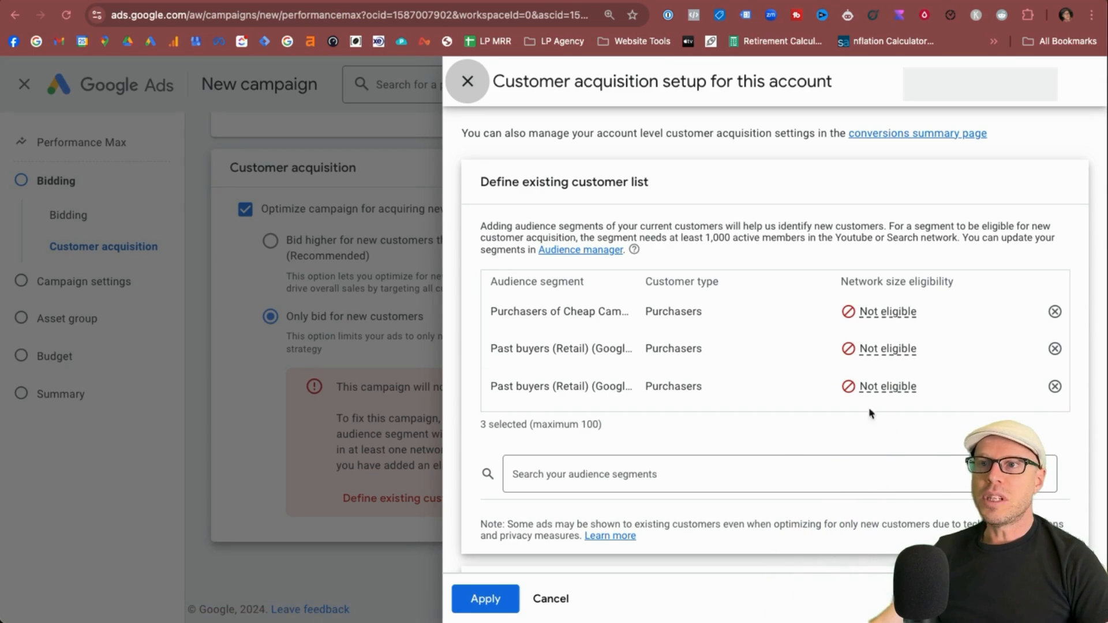
scroll(725, 420, down, 5)
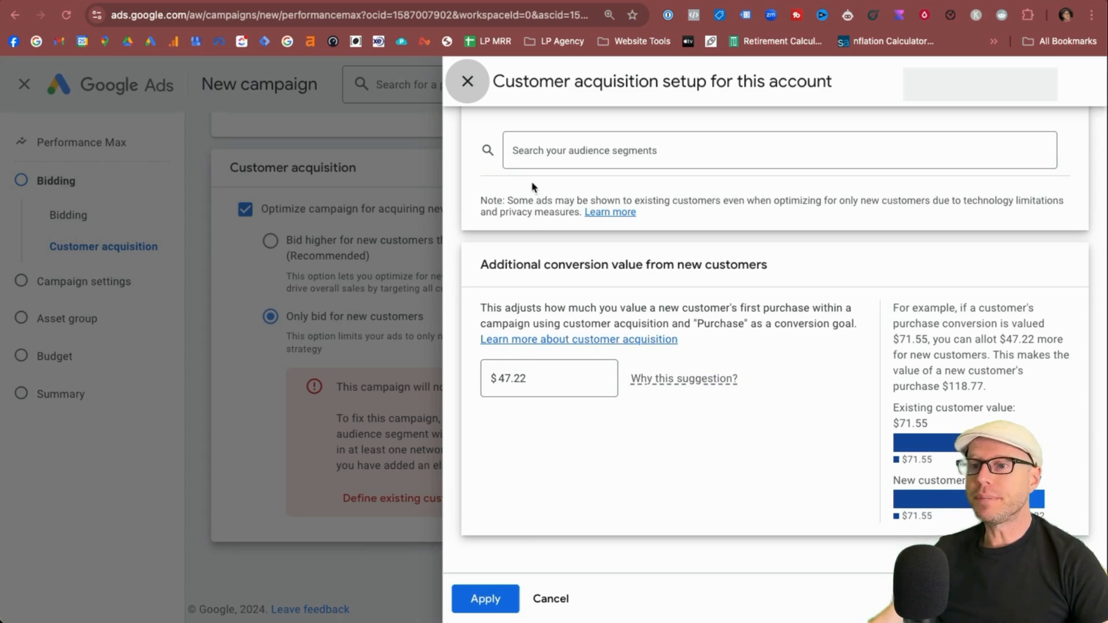
click(551, 599)
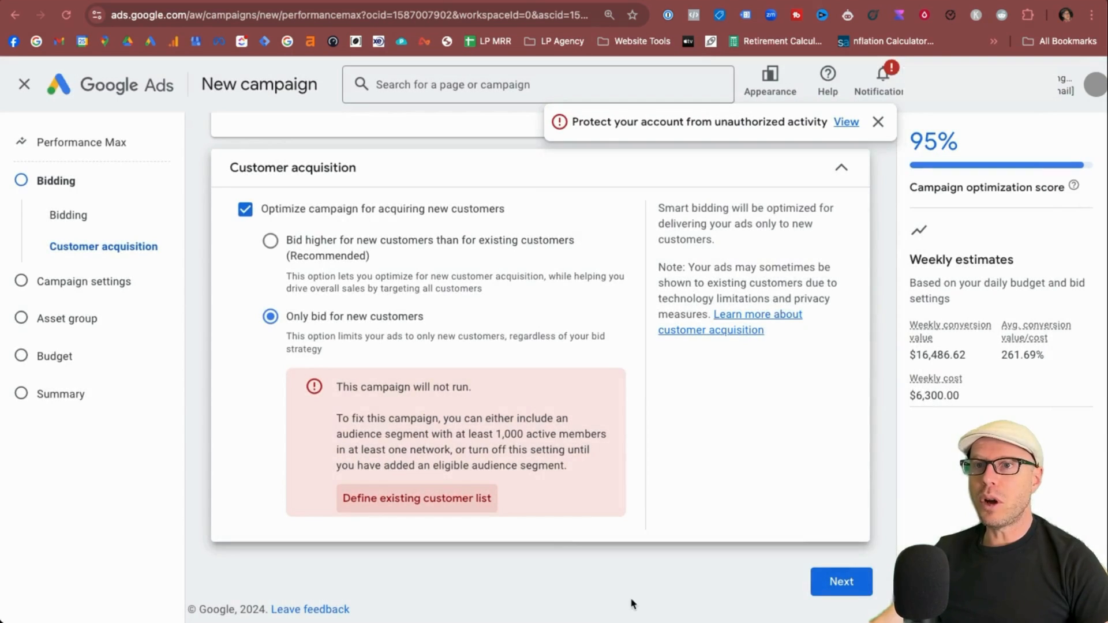
Step: Turn off customer acquisition optimization and continue to the campaign settings
click(245, 212)
scroll(430, 393, down, 2)
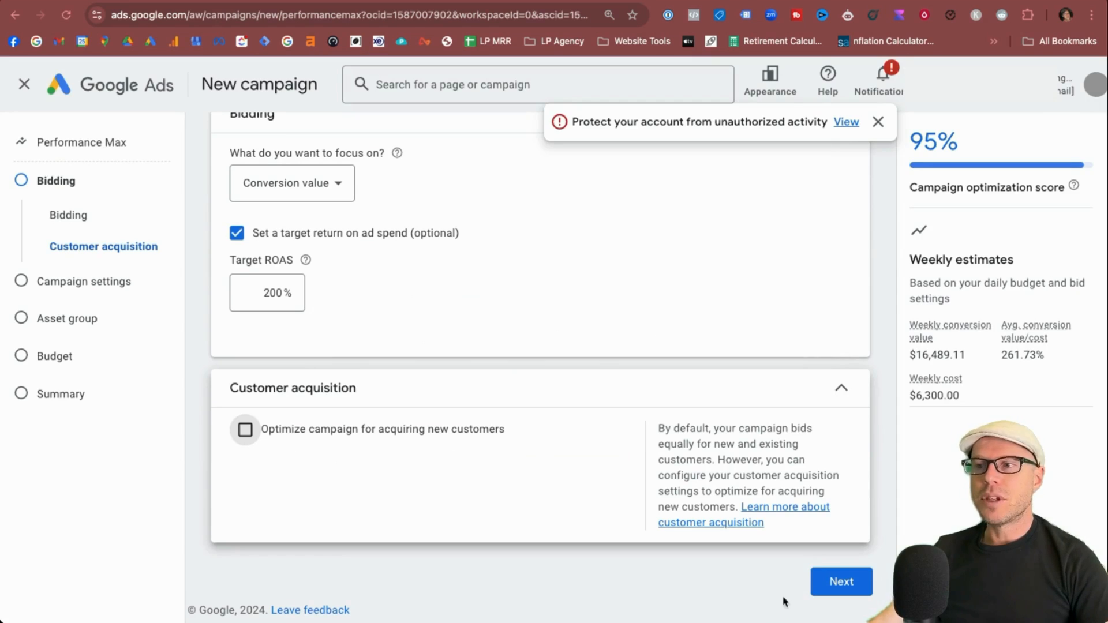
click(824, 593)
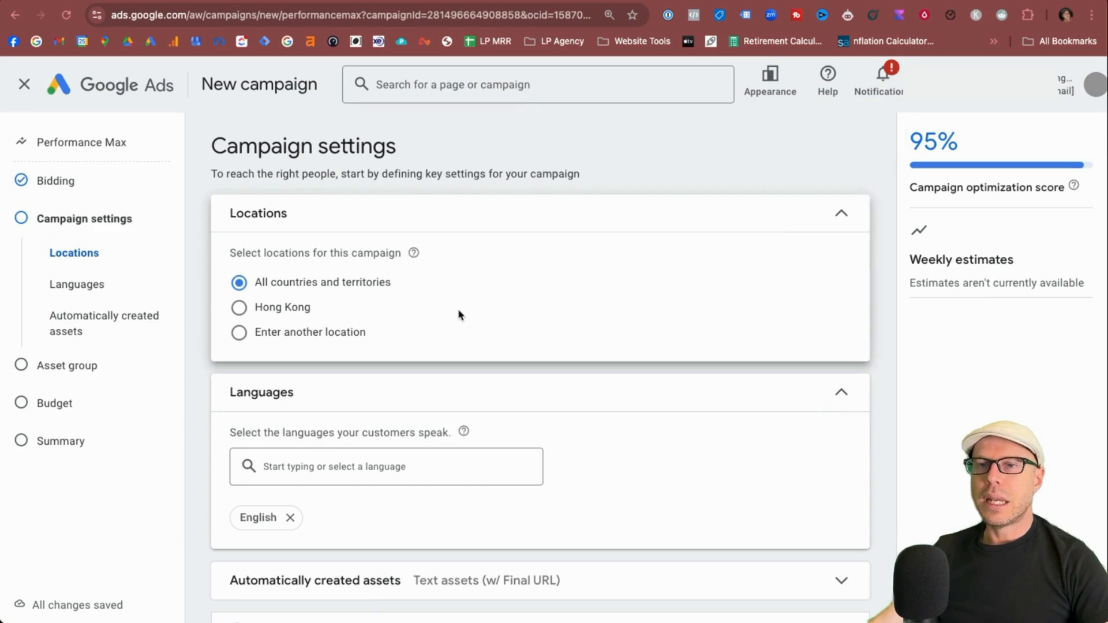
Step: Restrict the campaign's locations to the United States by entering another location
click(313, 337)
click(383, 376)
text(un)
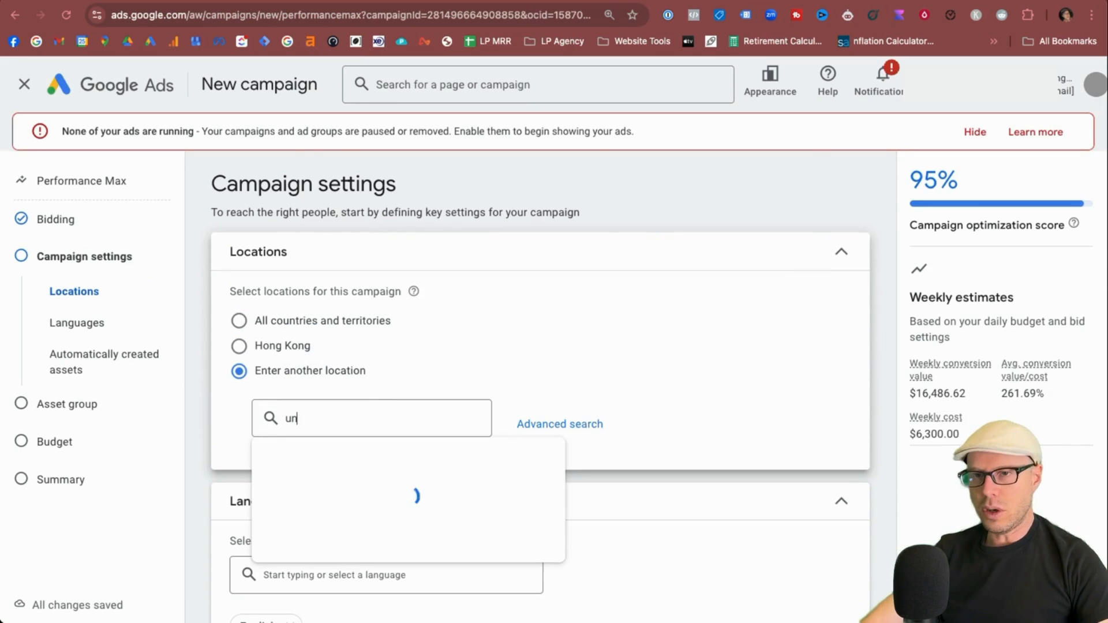
text(it)
key(Return)
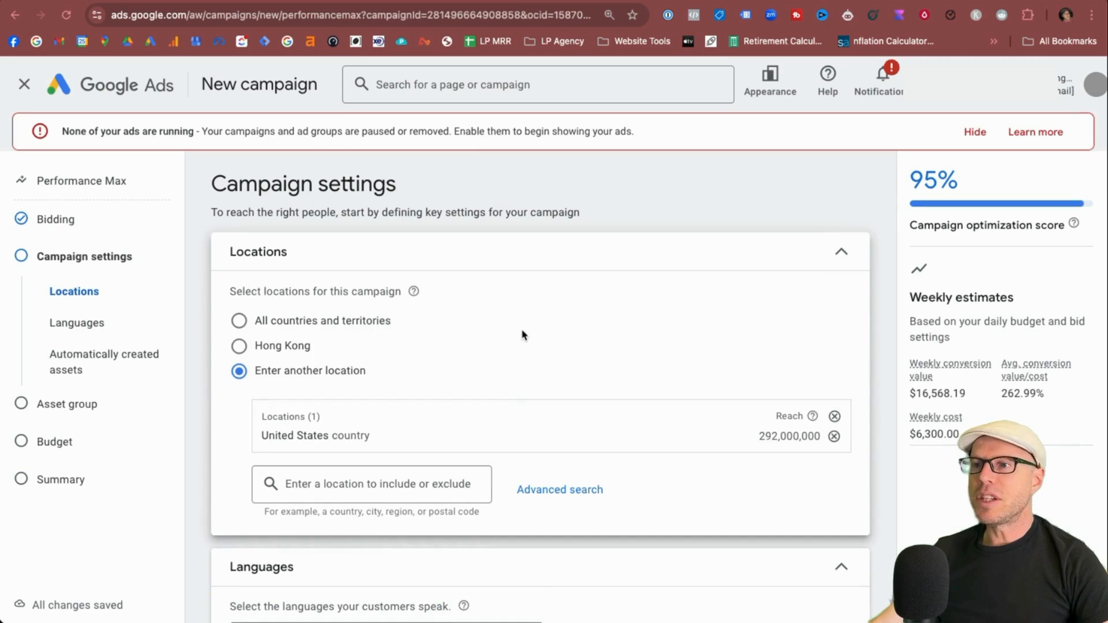
Step: Remove English from the language targeting so the campaign covers all languages
scroll(529, 340, down, 5)
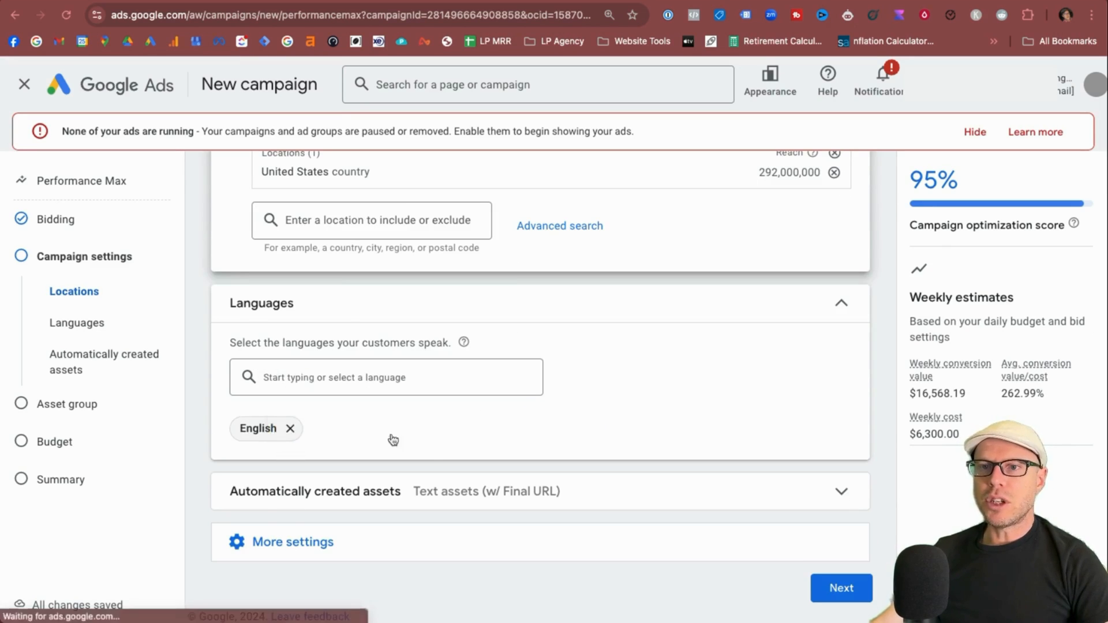
scroll(390, 440, up, 5)
scroll(428, 447, down, 5)
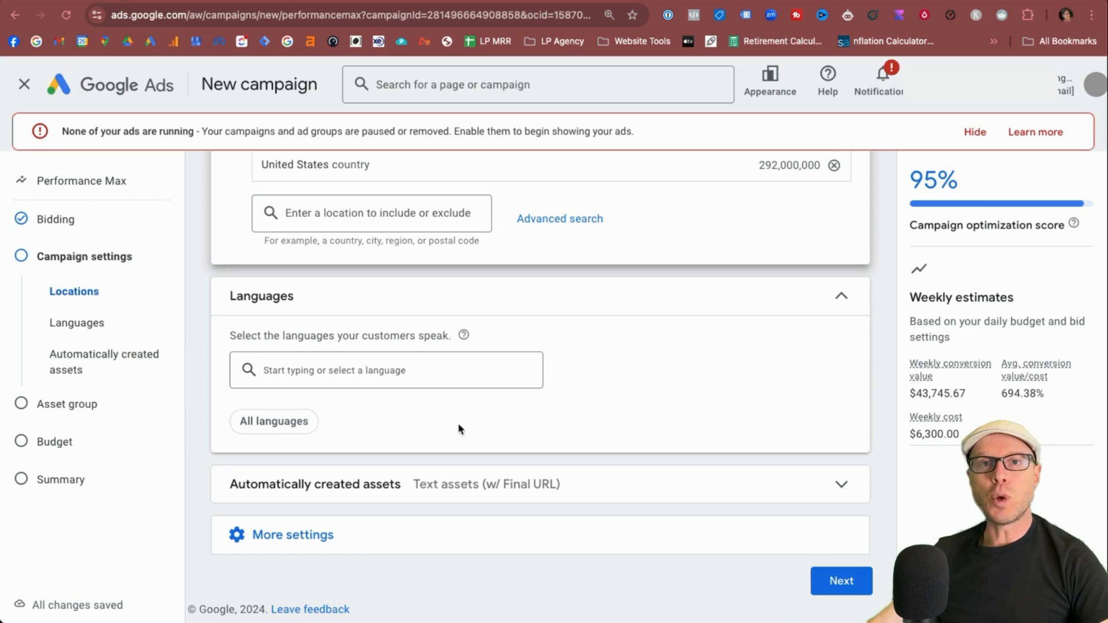
Step: Expand the automatically created assets settings and read the explanation of text assets and Final URL expansion
click(842, 485)
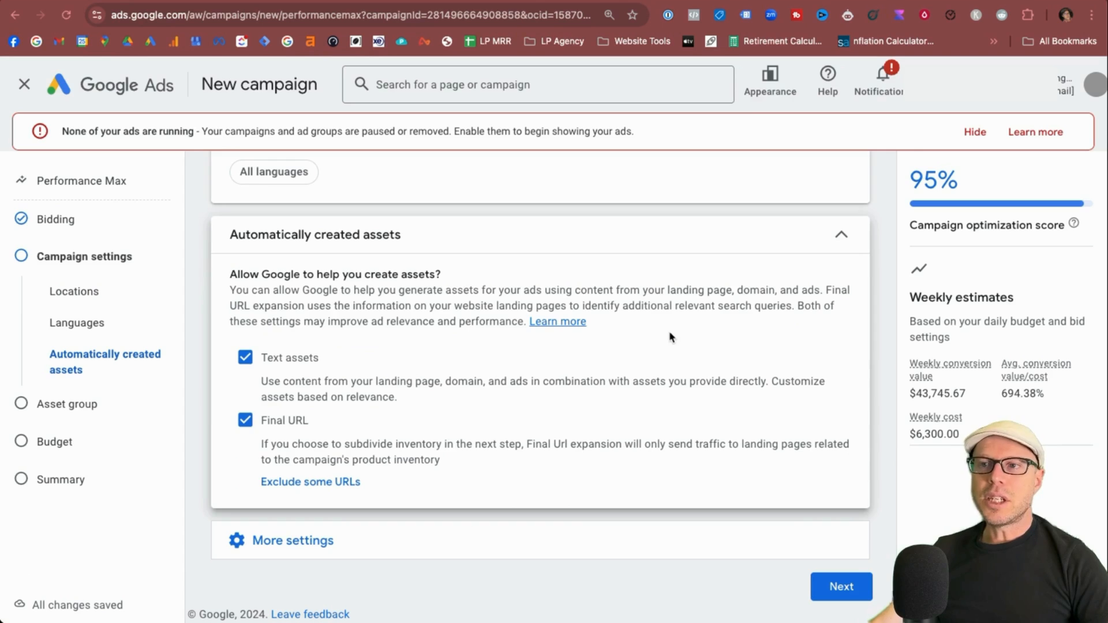
drag(642, 289, 822, 291)
click(822, 292)
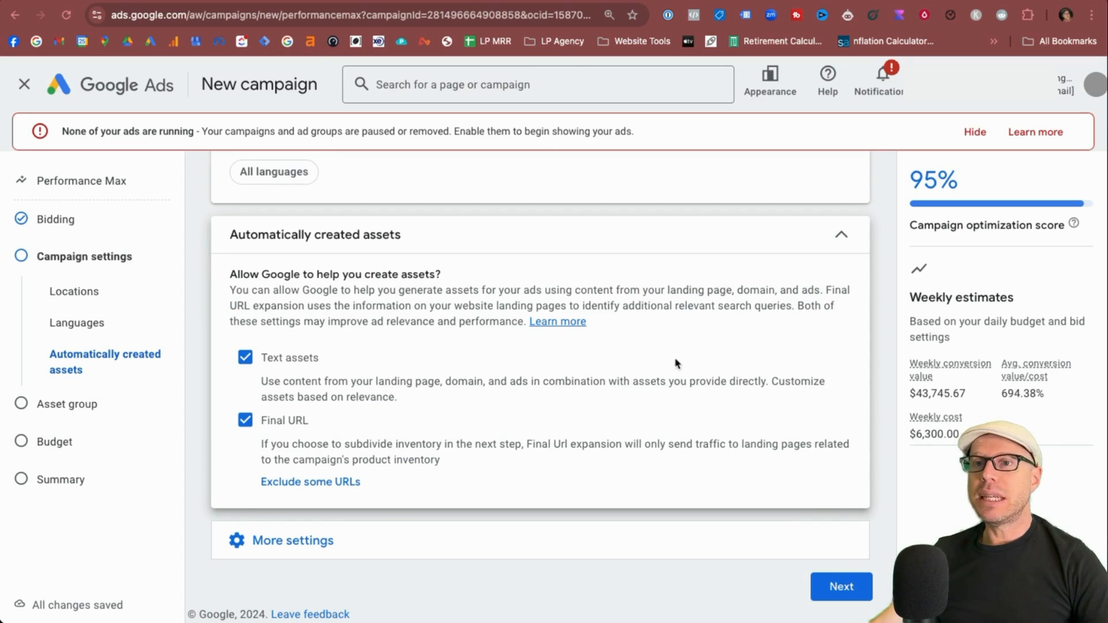
Step: Try disabling Text assets, then re-enable both Text assets and Final URL
drag(273, 357, 317, 359)
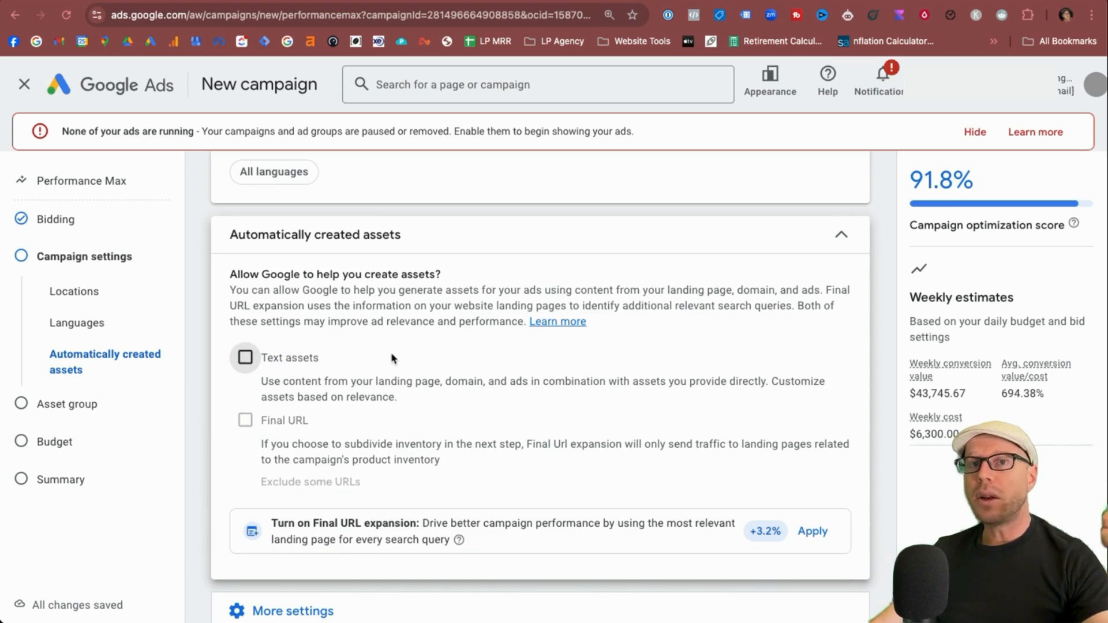
click(247, 360)
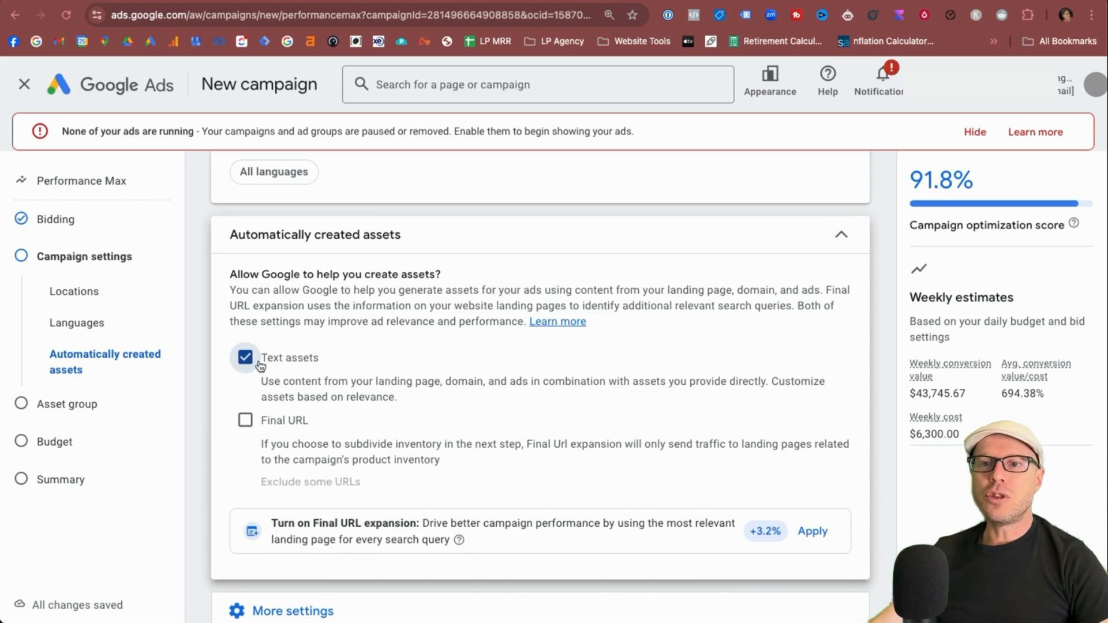
click(240, 362)
click(242, 360)
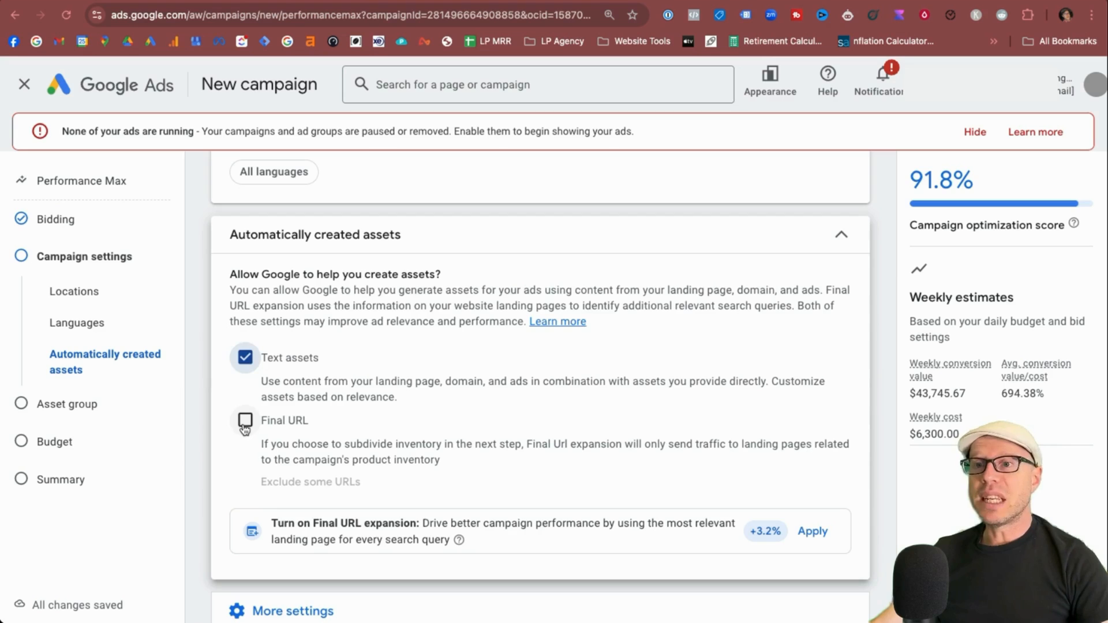
click(245, 421)
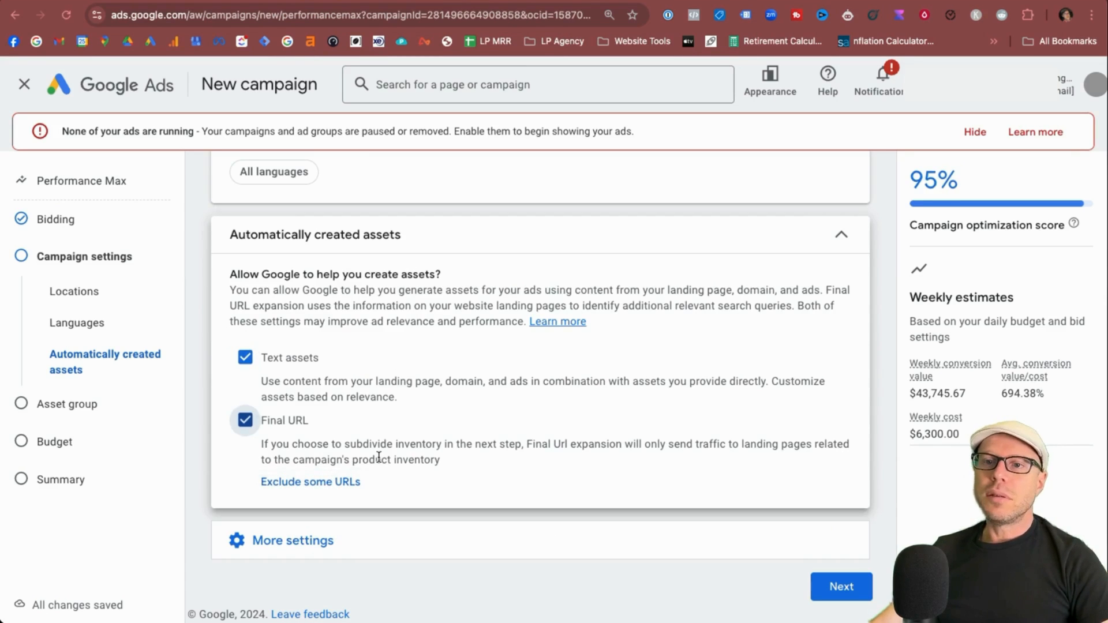
Step: Open the URL exclusions and enter a rule condition for URLs containing blog
click(312, 485)
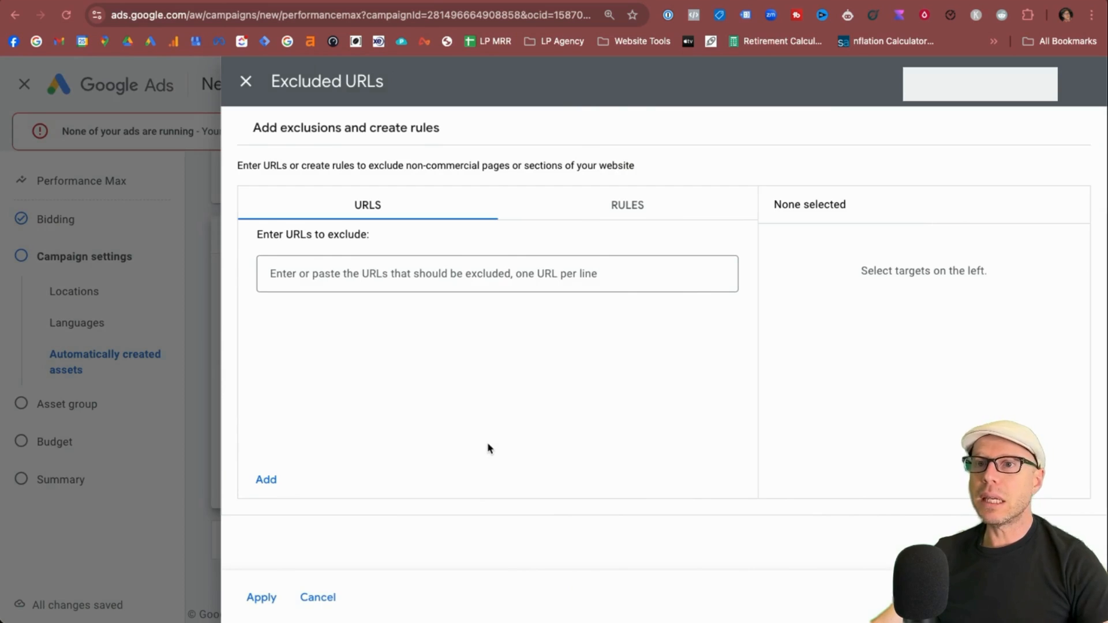
click(317, 273)
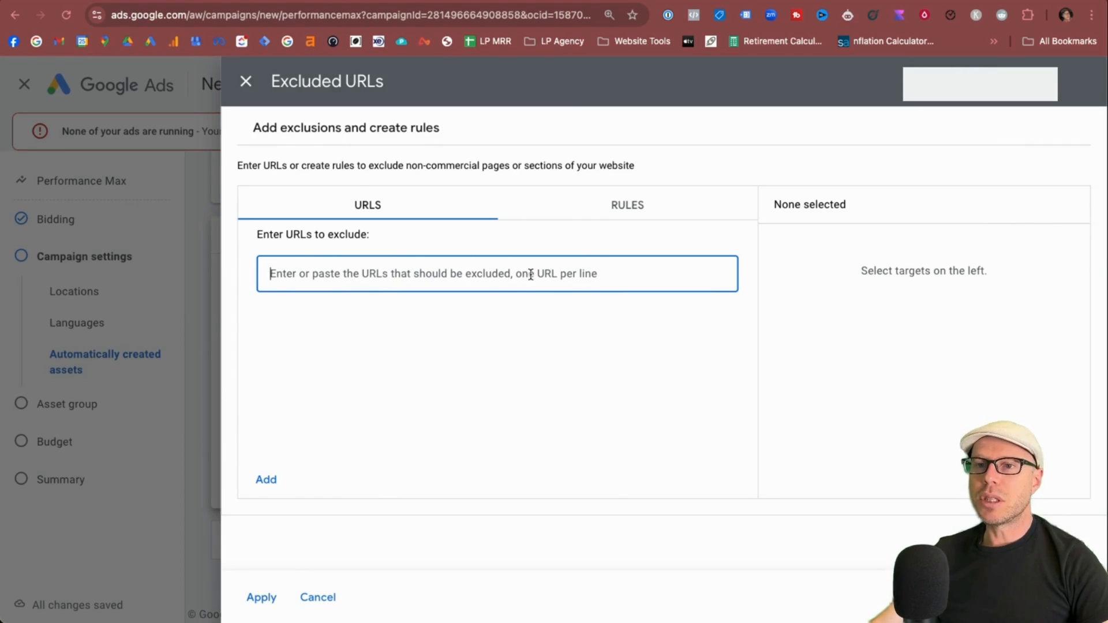
click(635, 214)
click(497, 254)
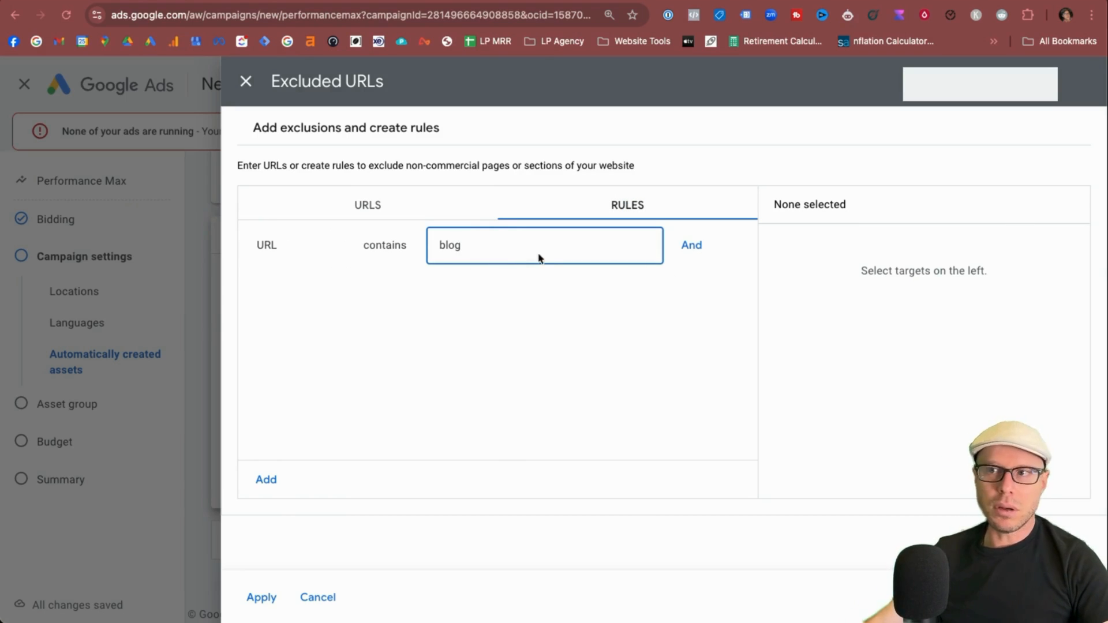
Step: Try adding a second condition for URLs containing category plus an empty third one, then remove both
click(685, 248)
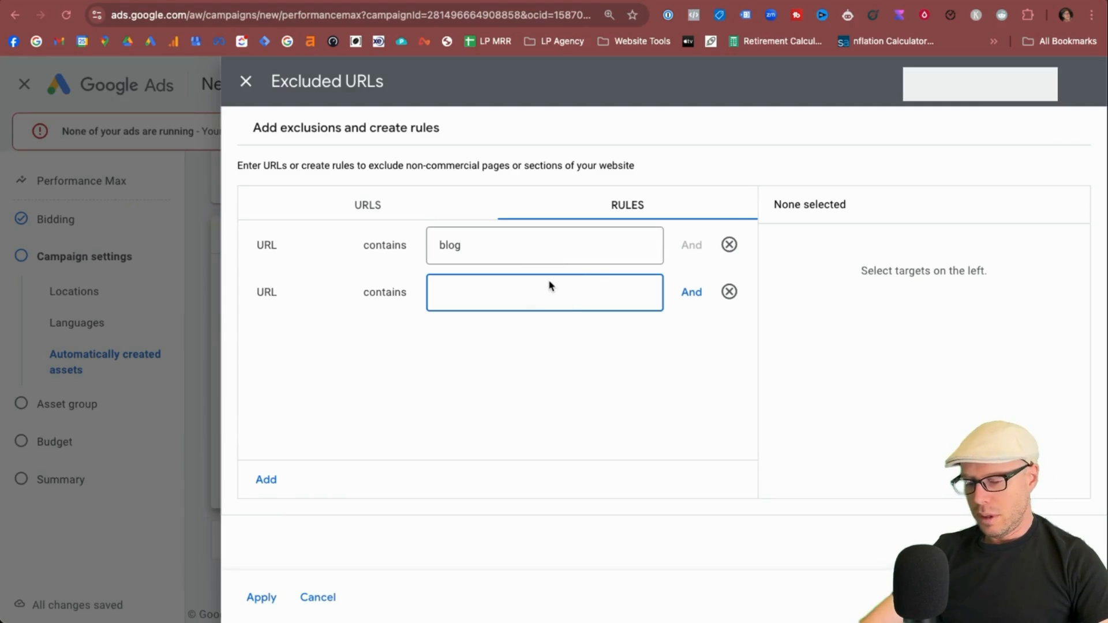
text(category)
click(691, 292)
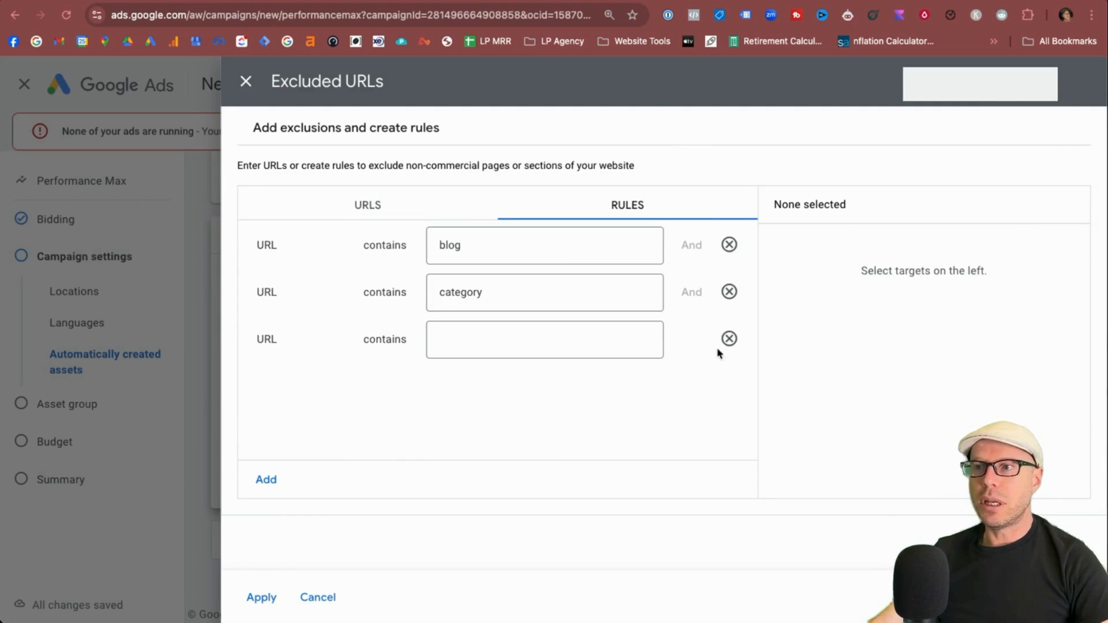
click(729, 339)
click(729, 291)
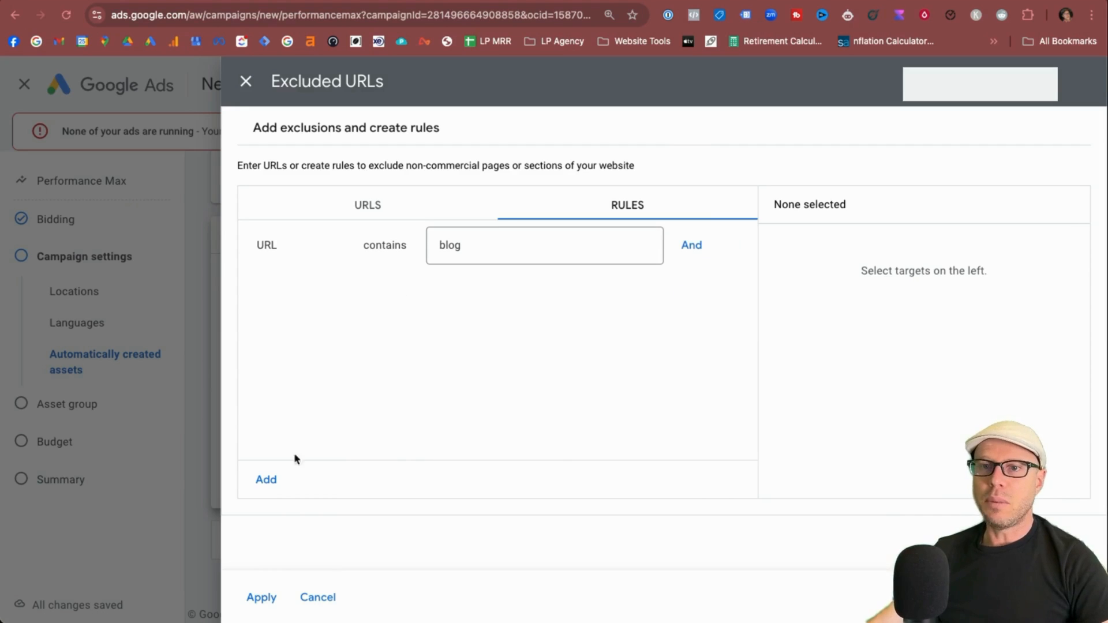
Step: Add the blog rule to the URL exclusions and apply it
click(258, 480)
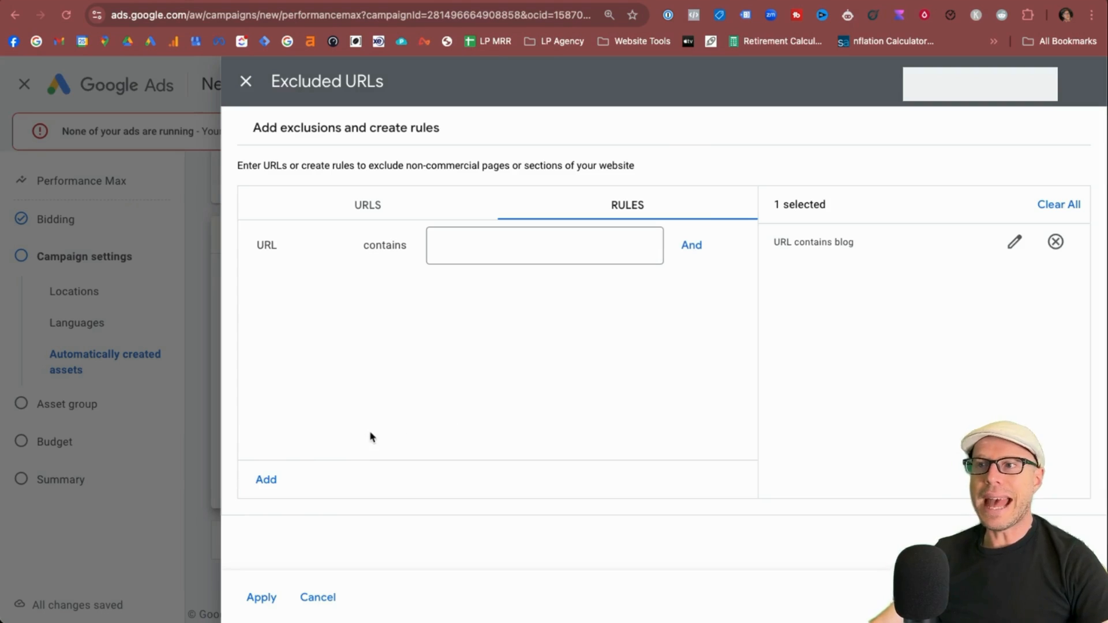
click(261, 597)
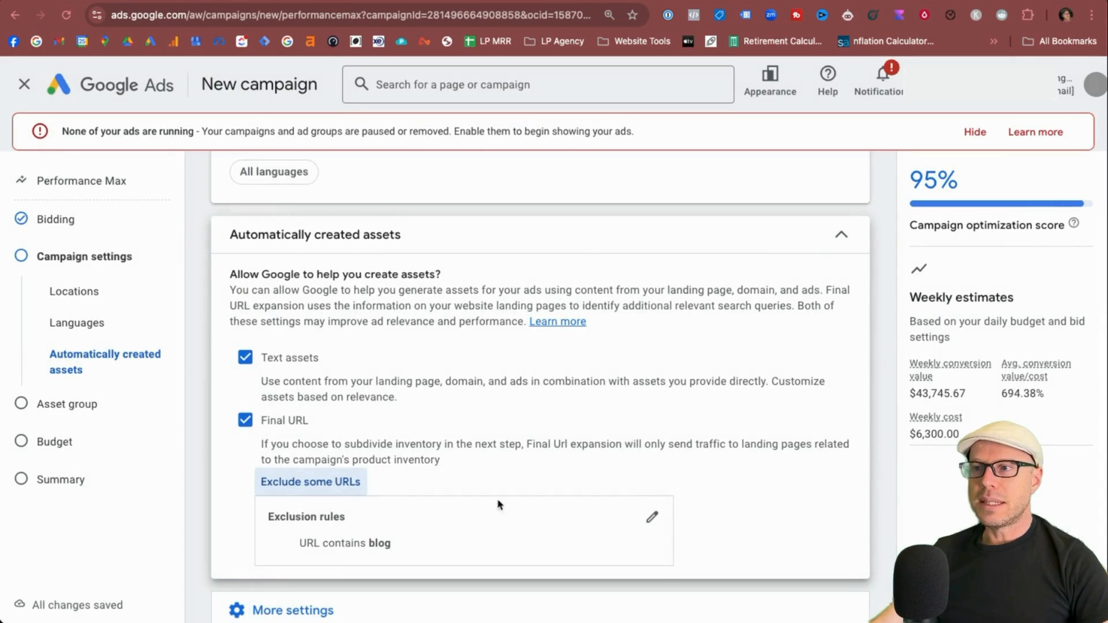
Step: Show the additional campaign settings and review the day and time options of the ad schedule, keeping All days
scroll(500, 505, down, 2)
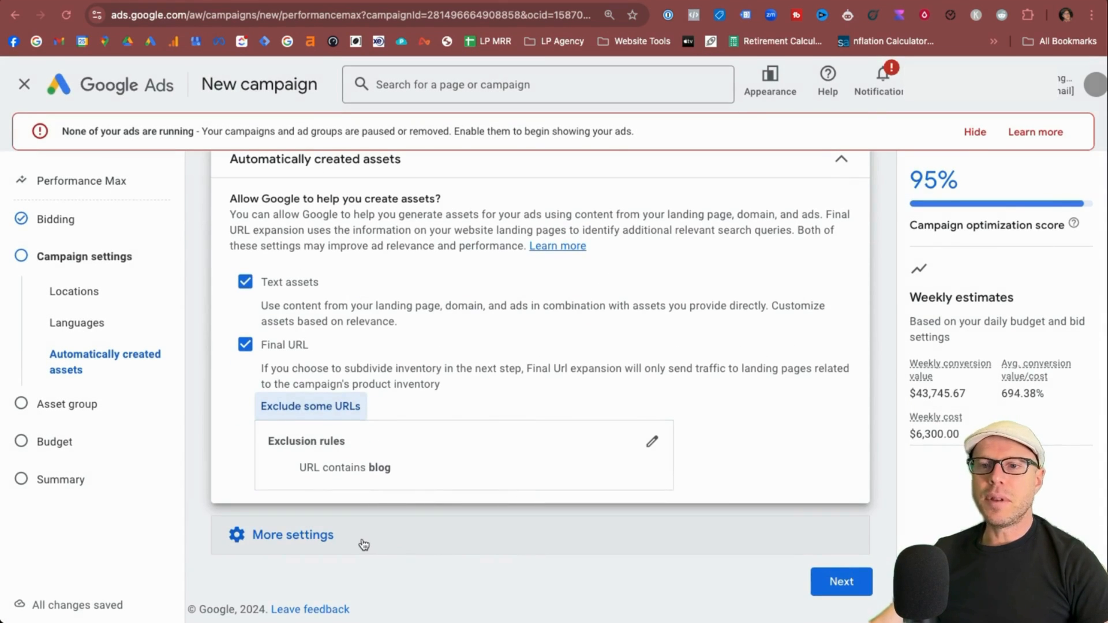
click(363, 544)
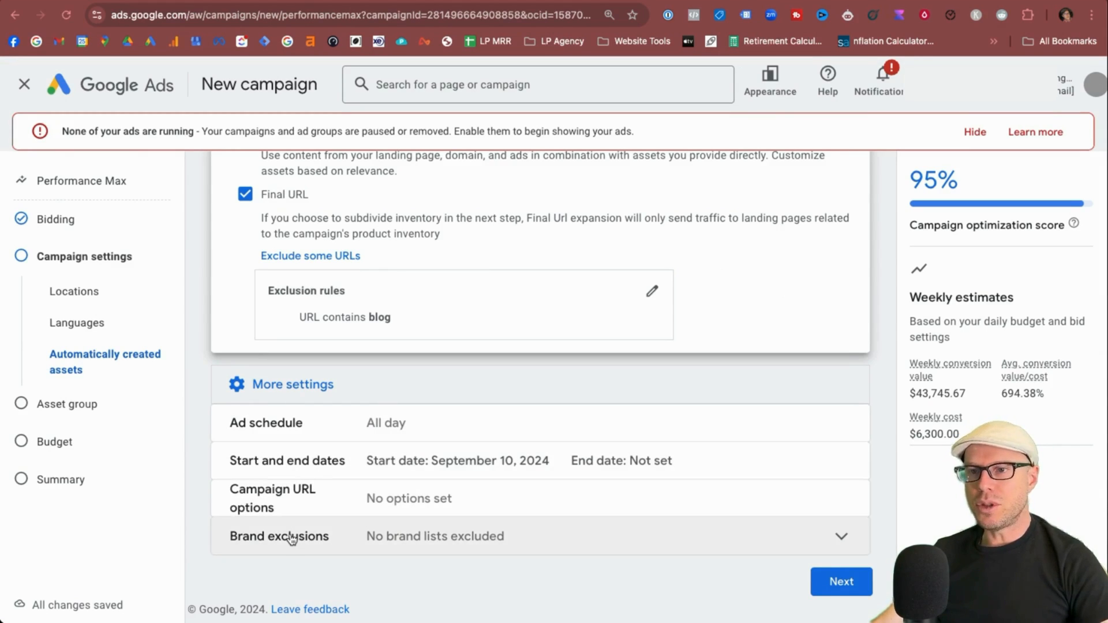
click(672, 426)
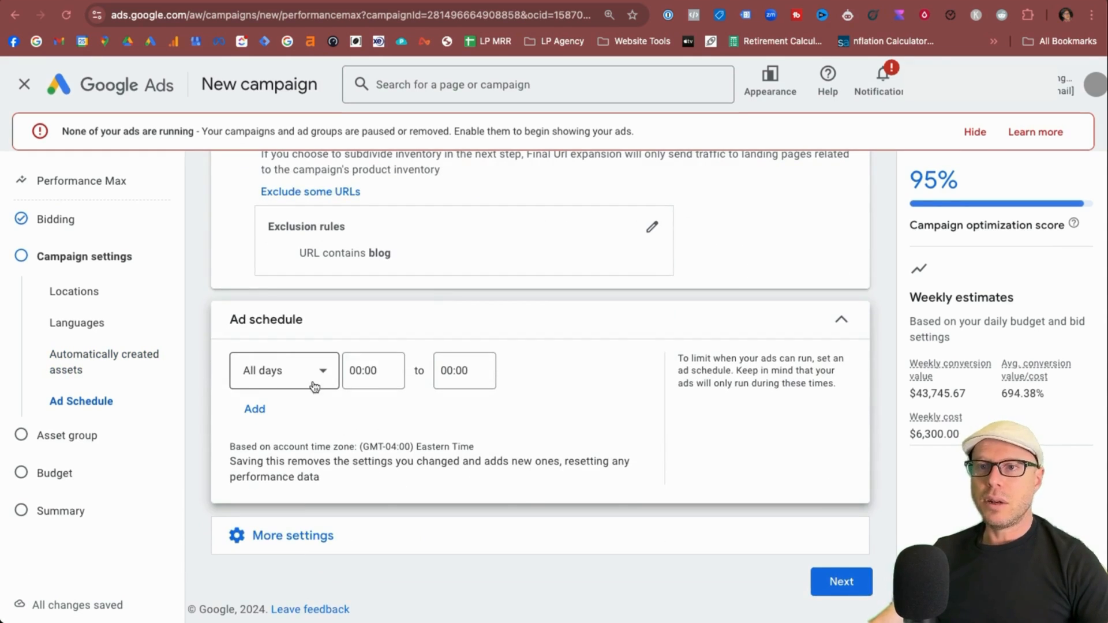
click(254, 409)
click(253, 457)
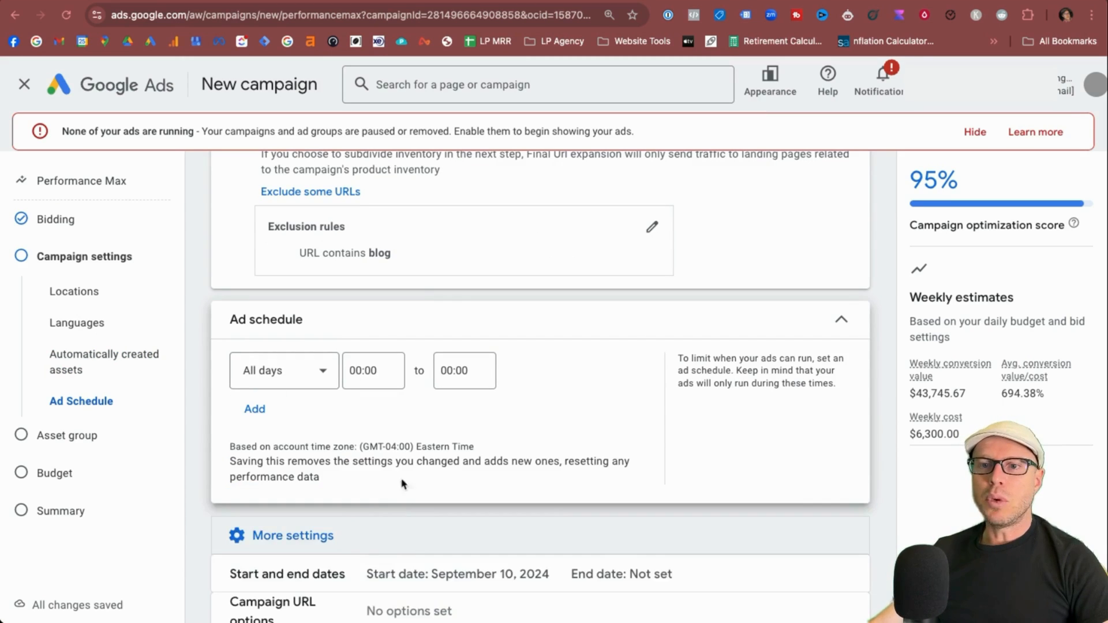
Step: Expand the campaign URL options and review the tracking template, final URL suffix and custom parameters
scroll(407, 482, down, 2)
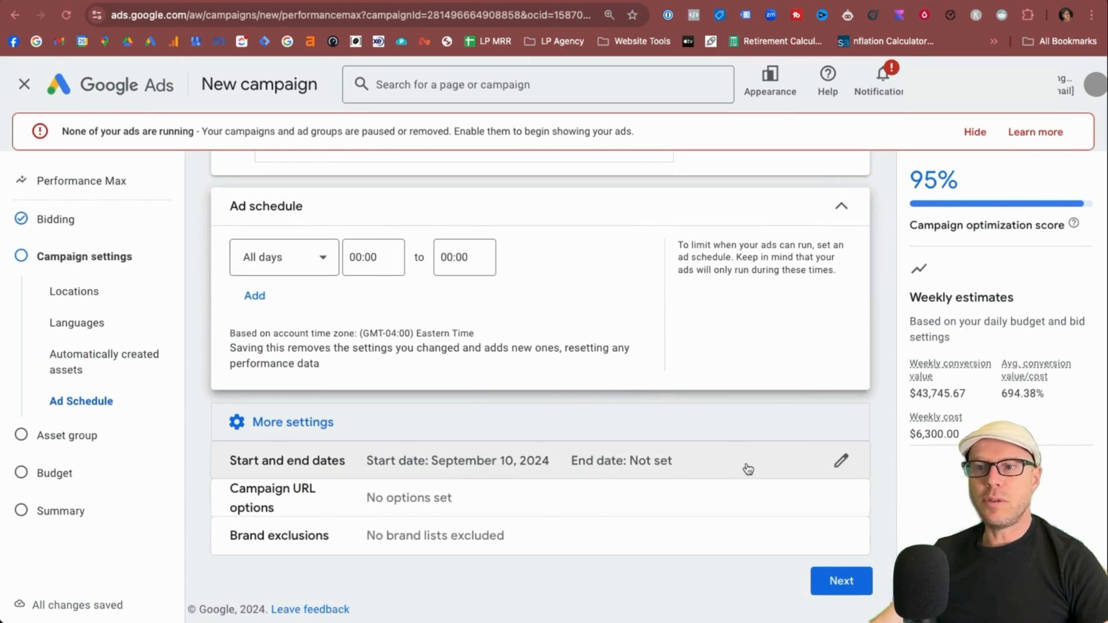
click(503, 497)
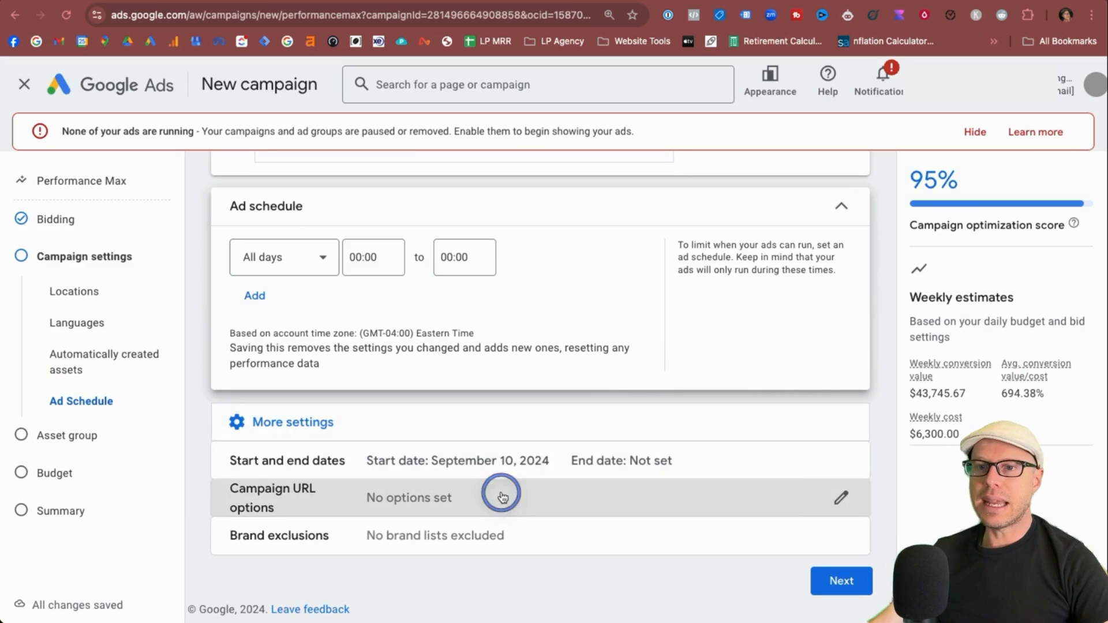
scroll(508, 446, up, 1)
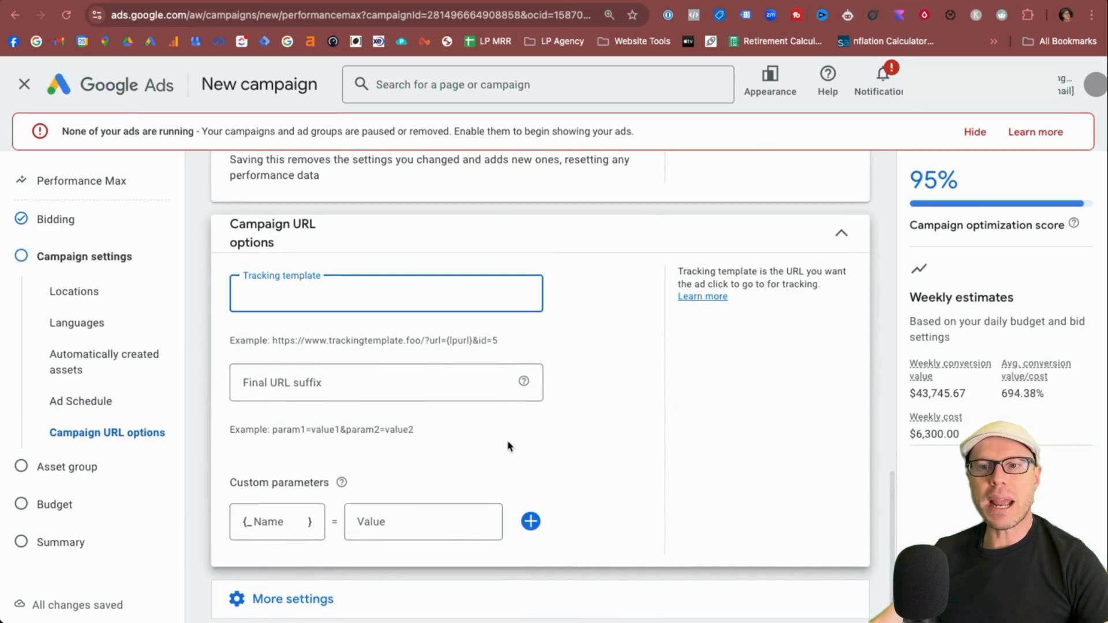
scroll(549, 403, down, 1)
click(444, 528)
scroll(465, 420, down, 2)
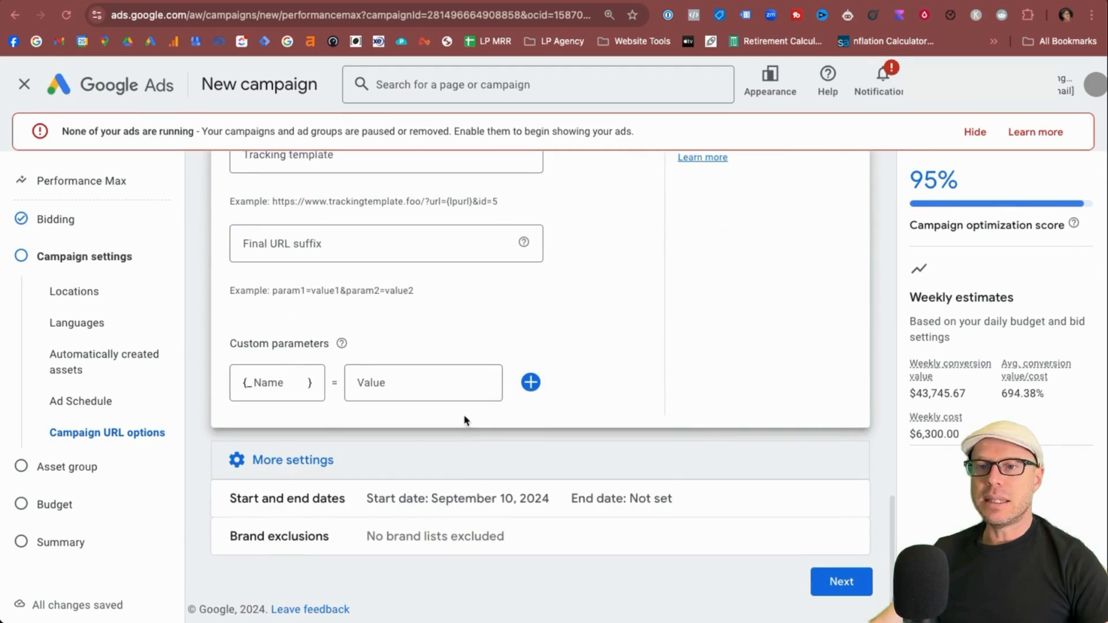
Step: Expand the brand exclusions and start a new account-level brand list named "brand list"
click(540, 543)
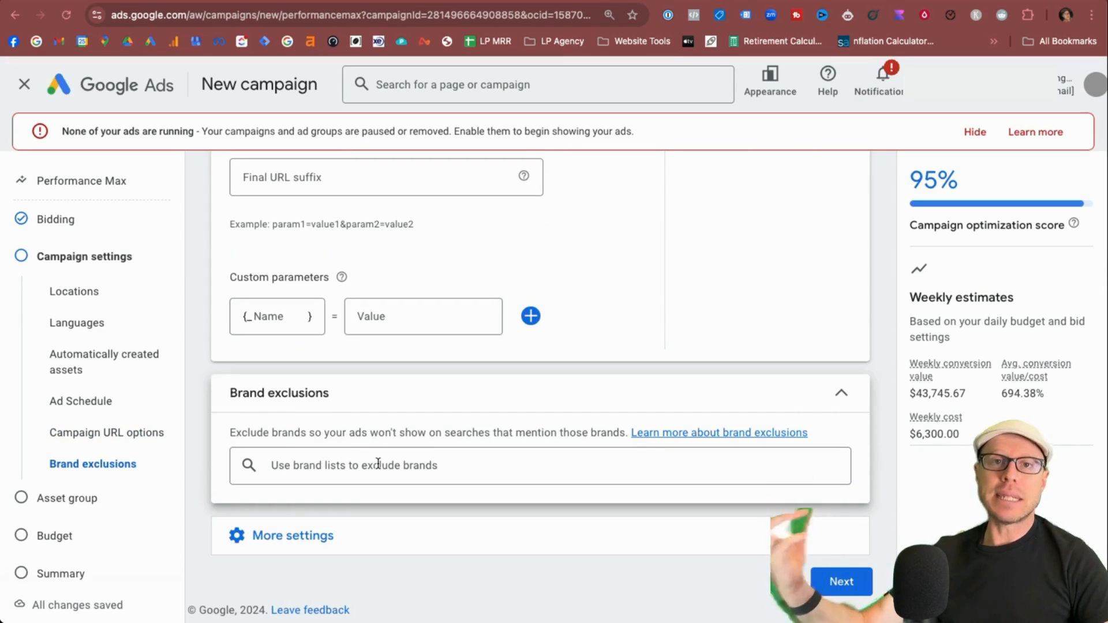
click(378, 464)
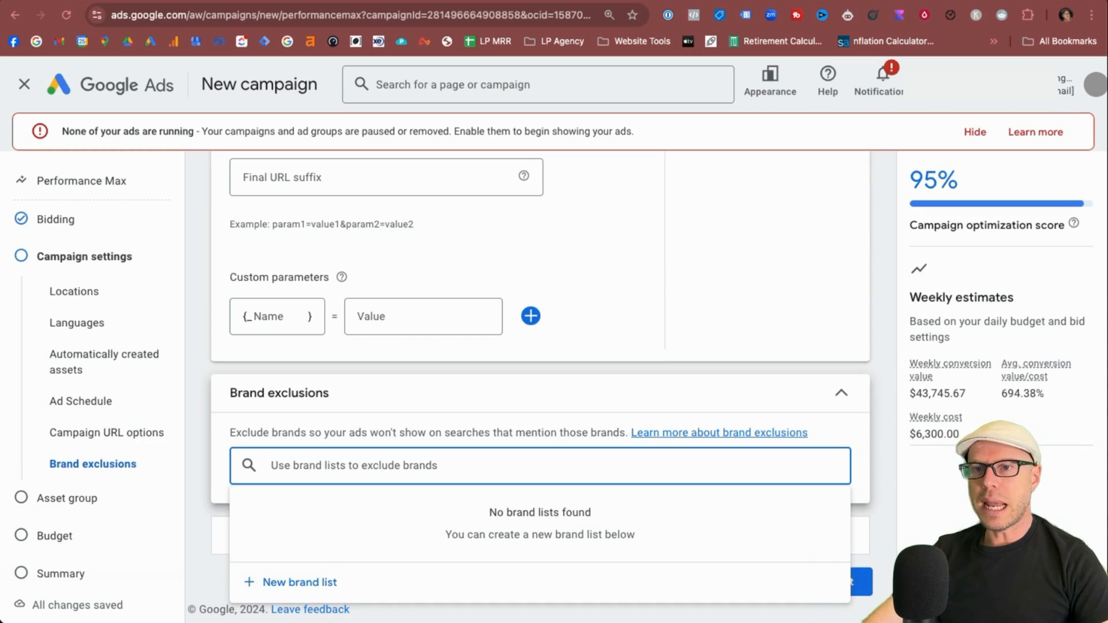
text(brand)
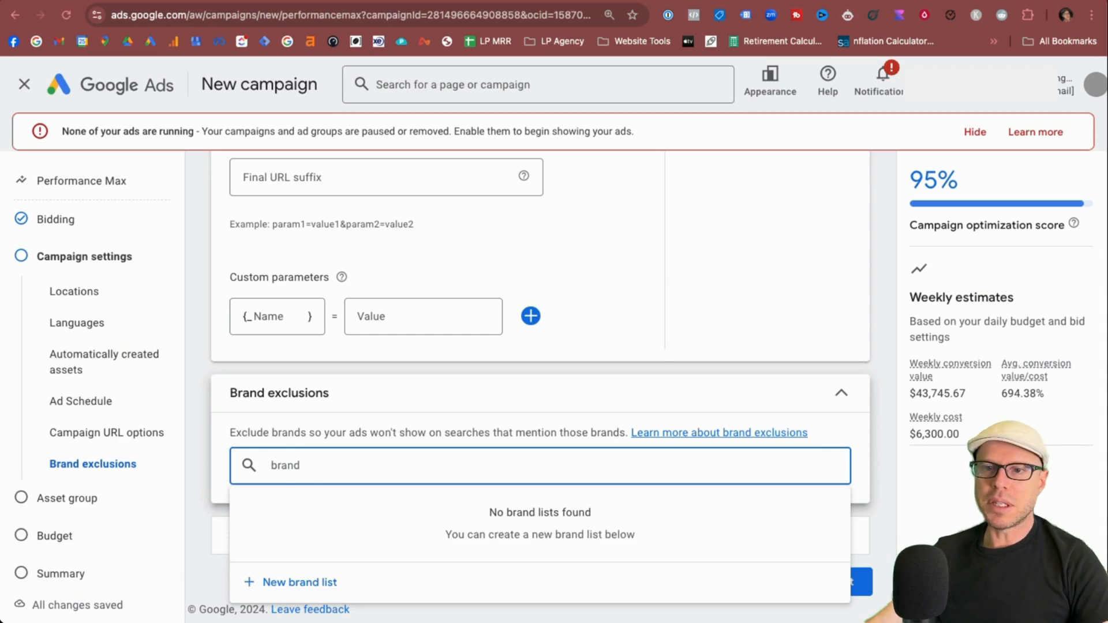
click(292, 582)
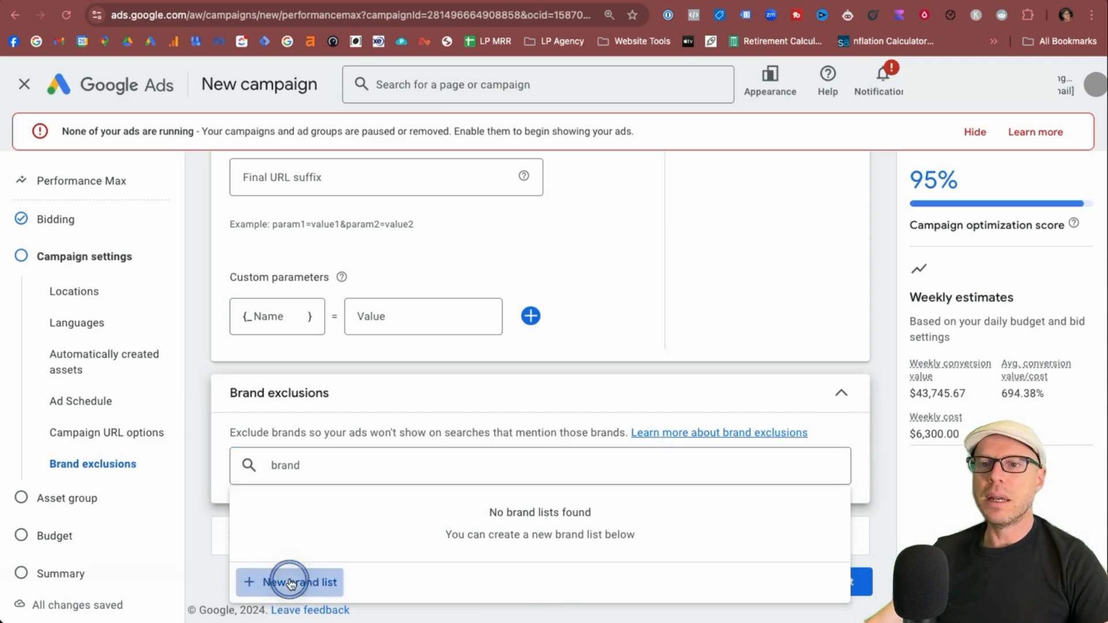
click(700, 189)
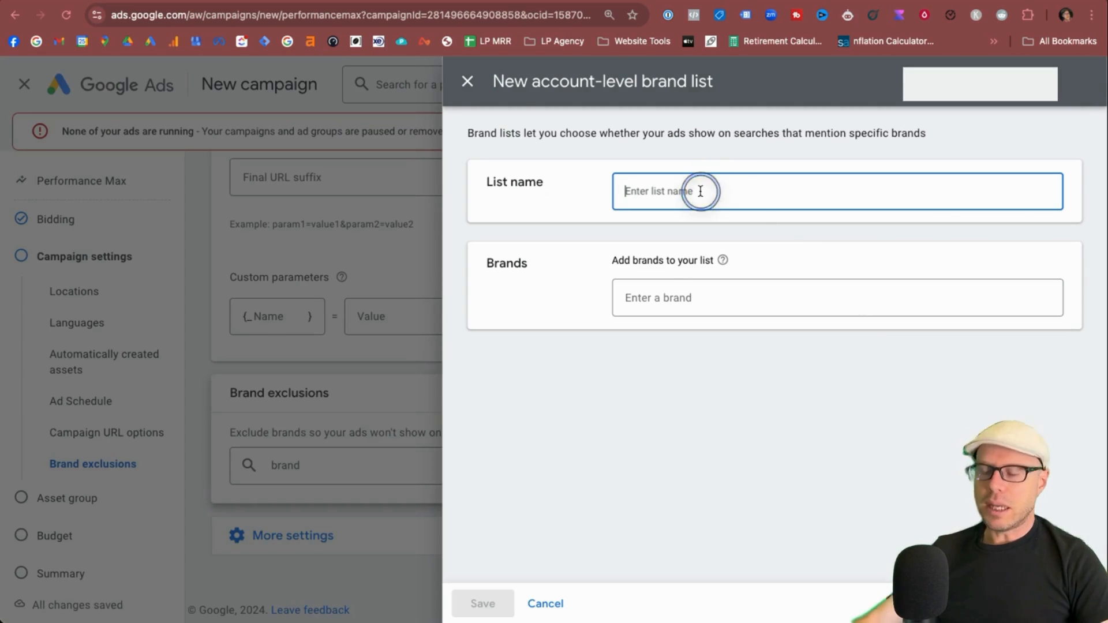
text(brand lis)
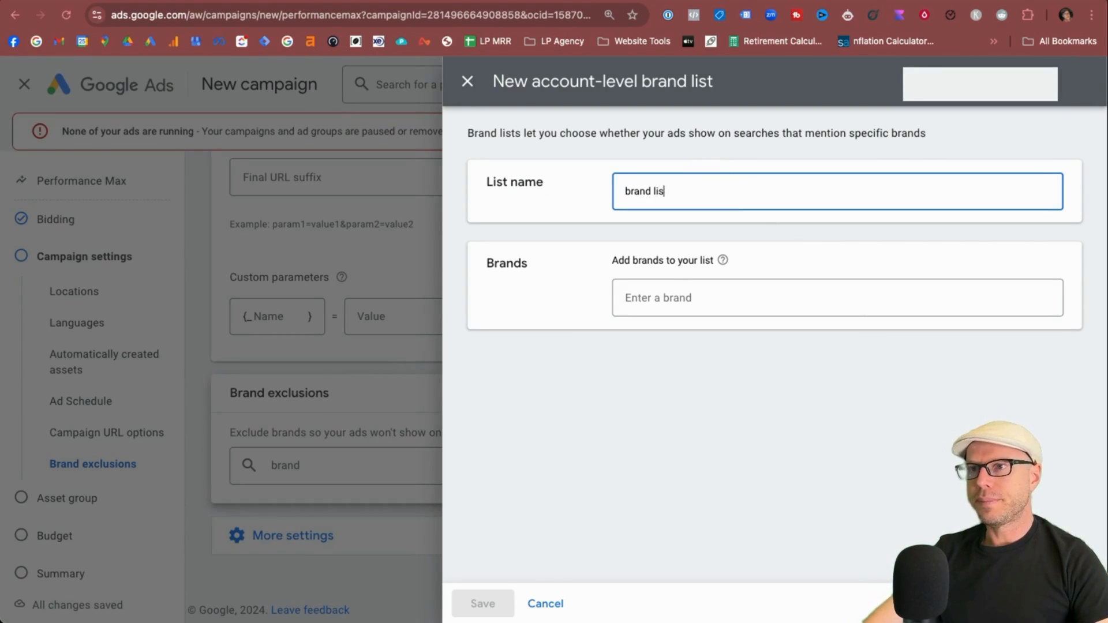
text(t)
key(Tab)
Step: Add the brands REI and Anaconda (anacondastores.com) to the brand list and save it
click(732, 290)
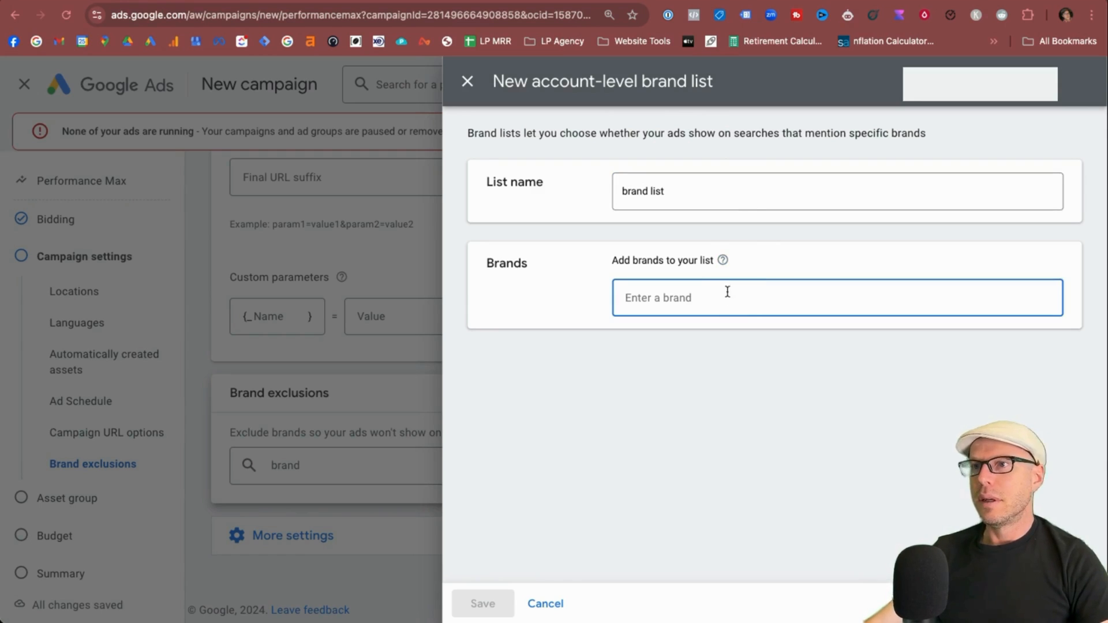
text(REI)
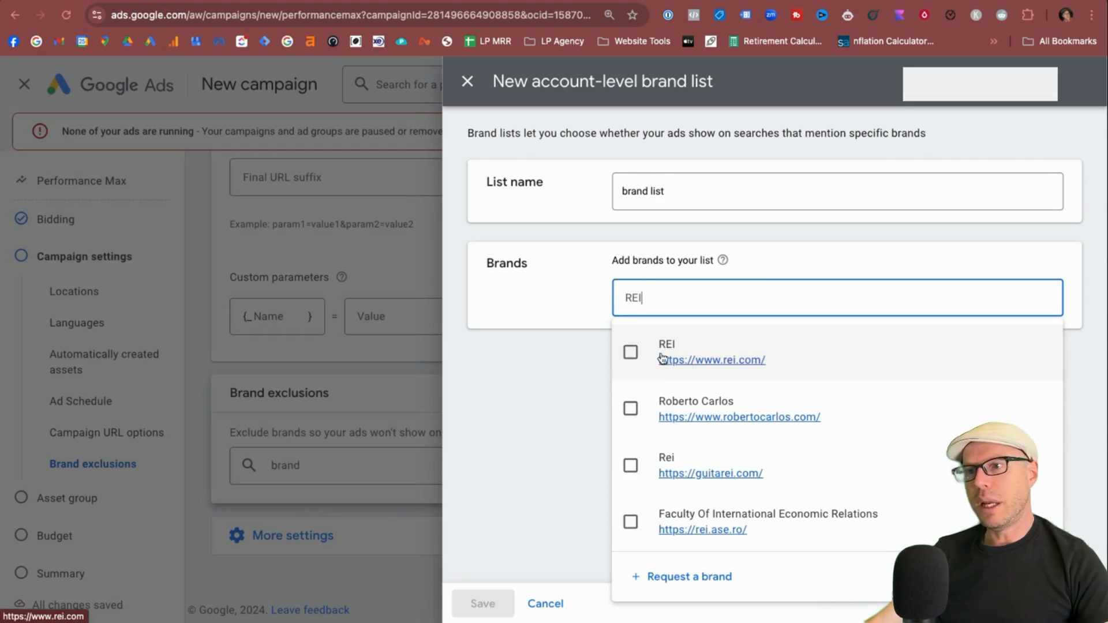
click(631, 353)
text(anaconda)
click(526, 351)
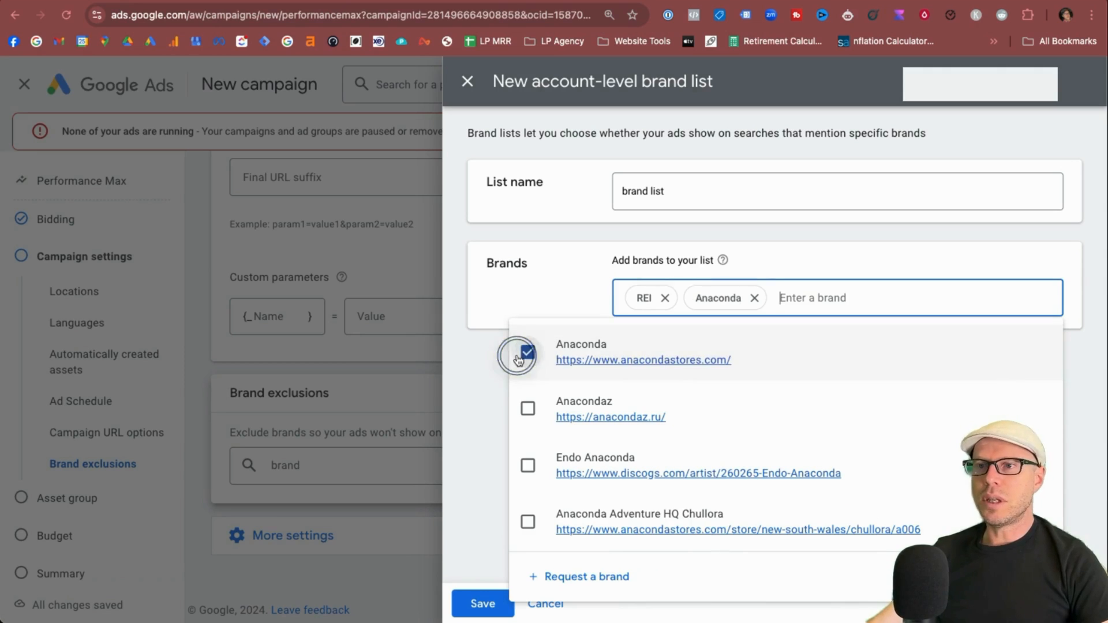
click(484, 392)
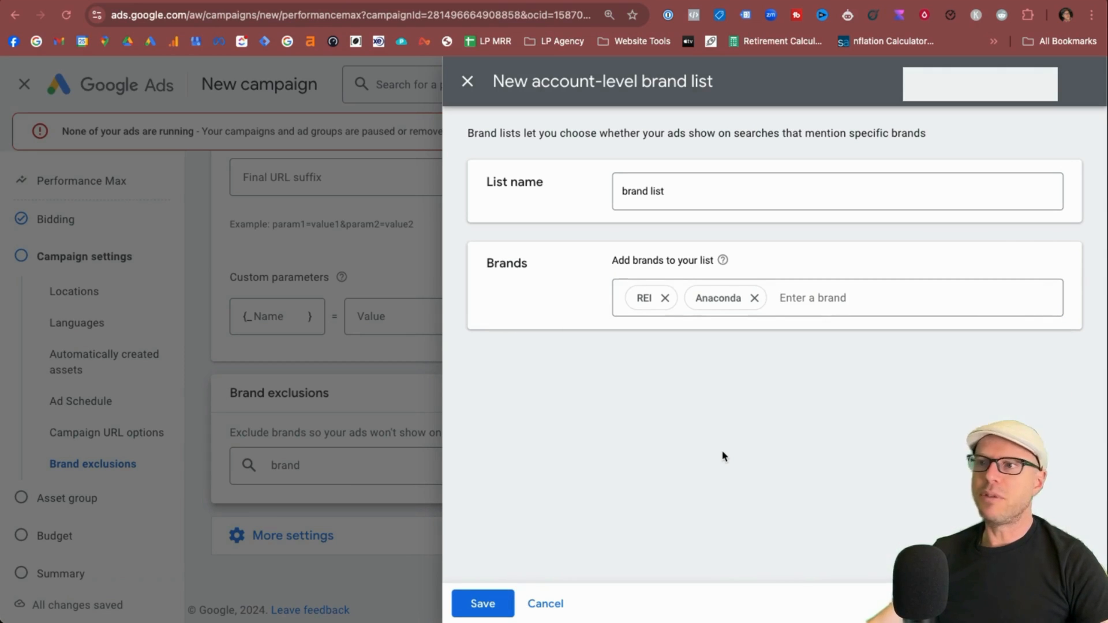
click(484, 601)
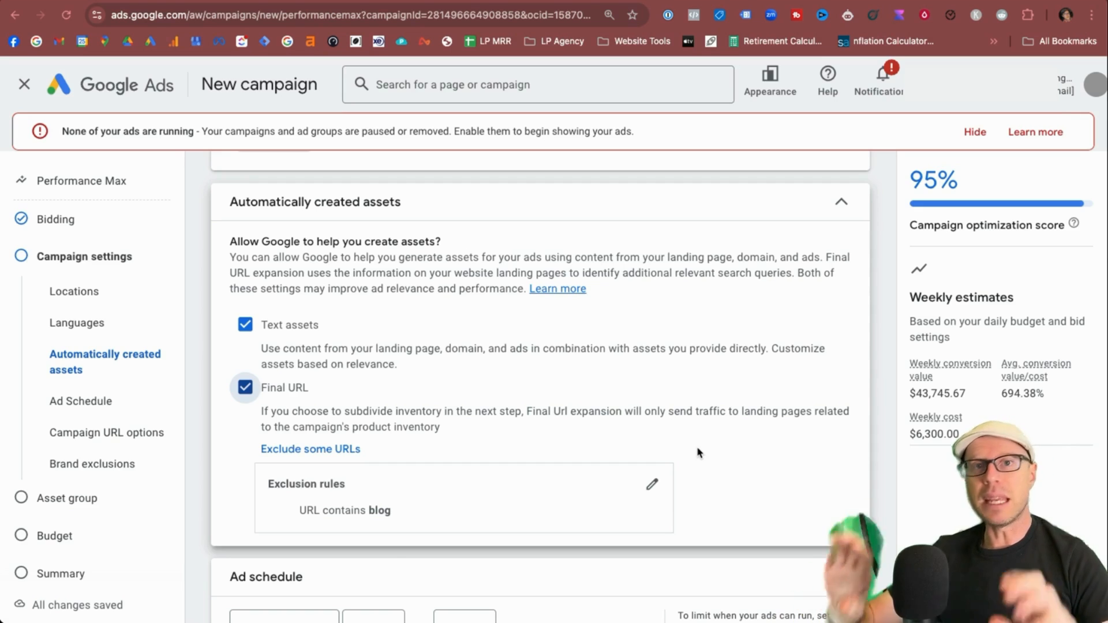
Step: Finish the campaign settings, continue to the asset group and name it Camping Tents
scroll(698, 452, down, 5)
scroll(698, 452, down, 8)
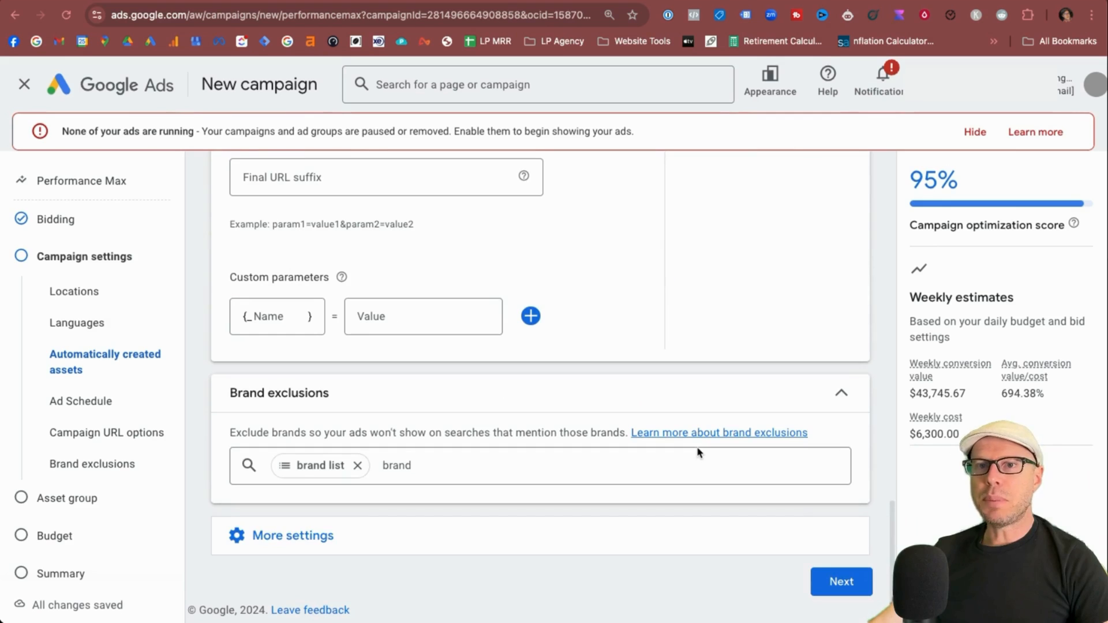
click(840, 582)
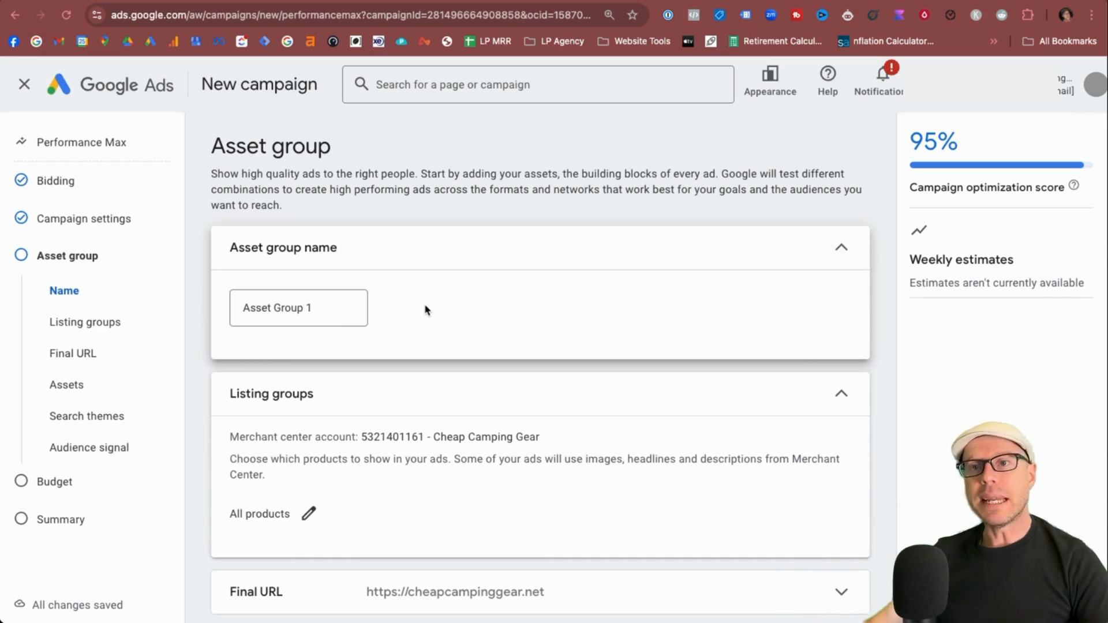
triple_click(279, 304)
text(C)
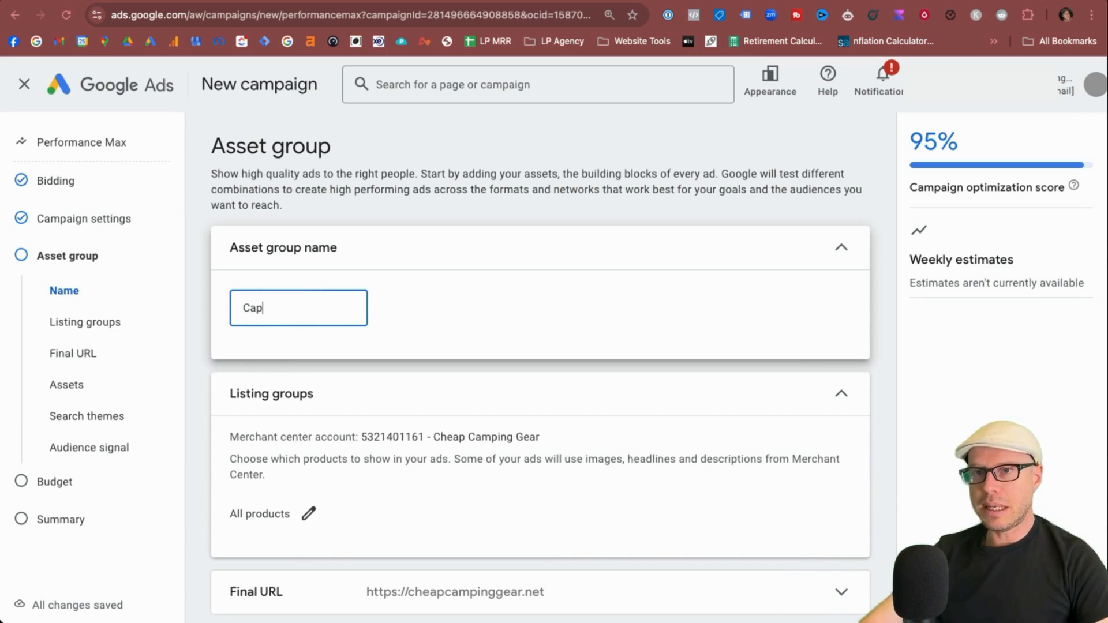
text(amping Tents)
click(434, 306)
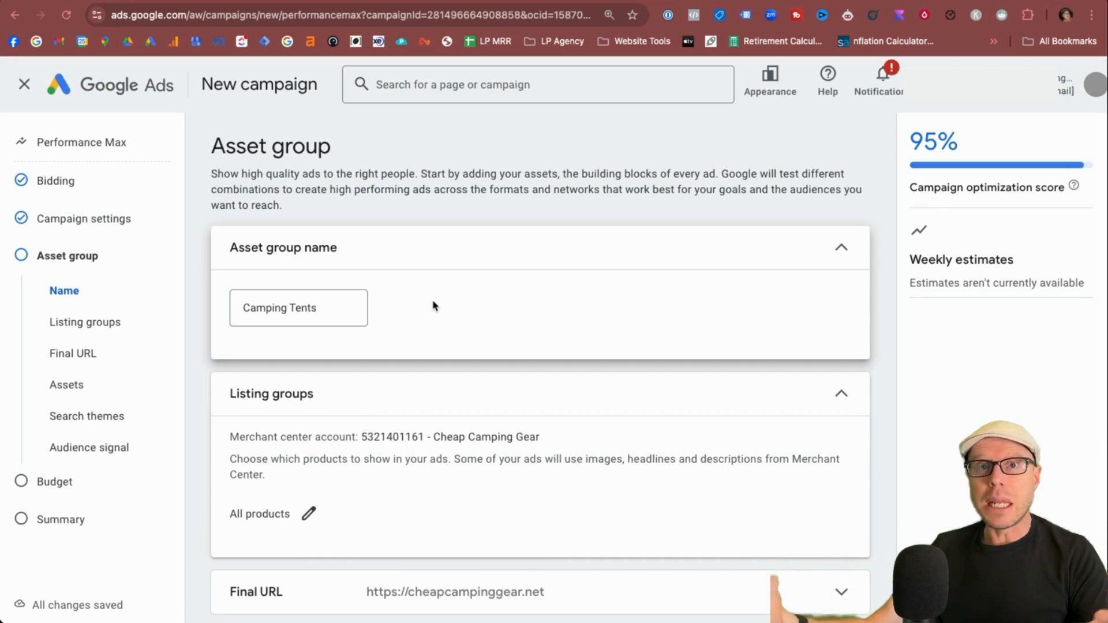
Step: Switch to the Google & YouTube app in Shopify and open its products for bulk editing
scroll(435, 306, down, 3)
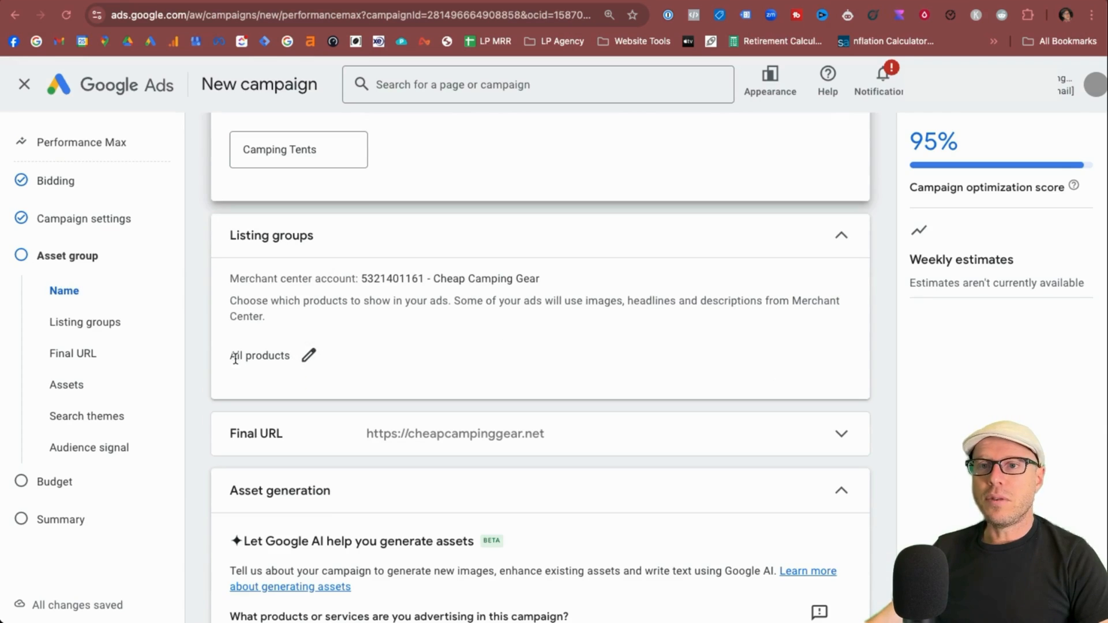
click(376, 358)
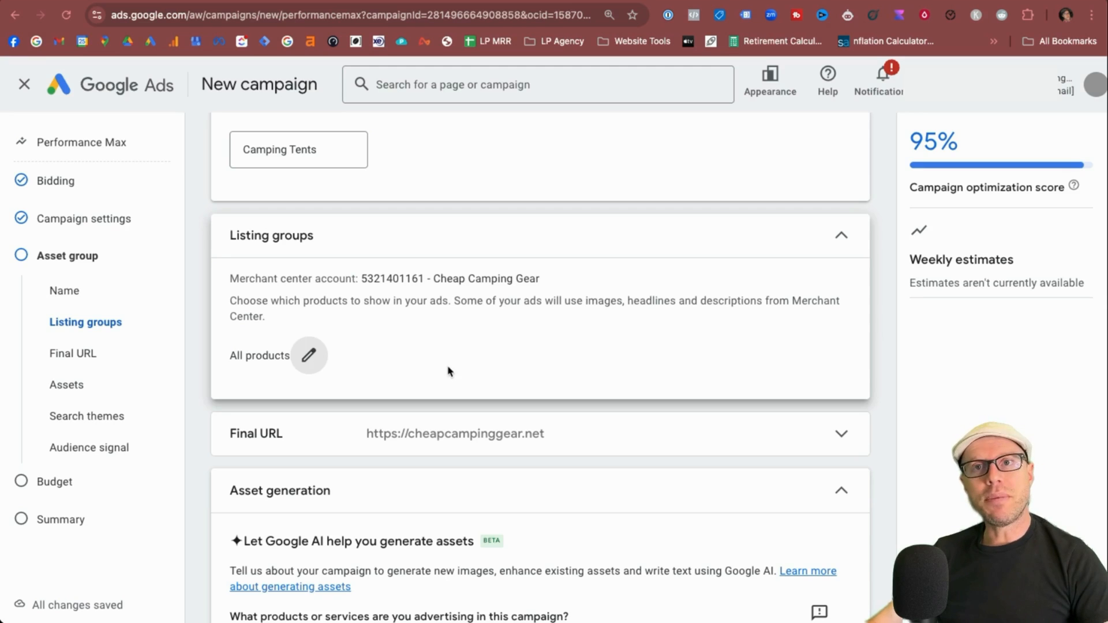
click(238, 1)
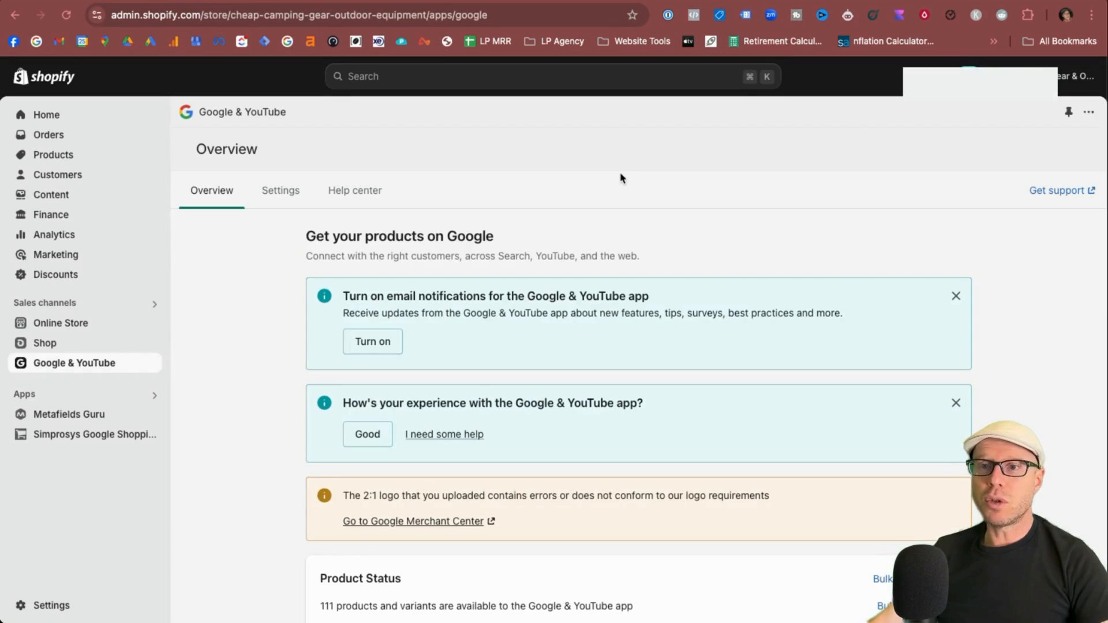
scroll(621, 178, down, 5)
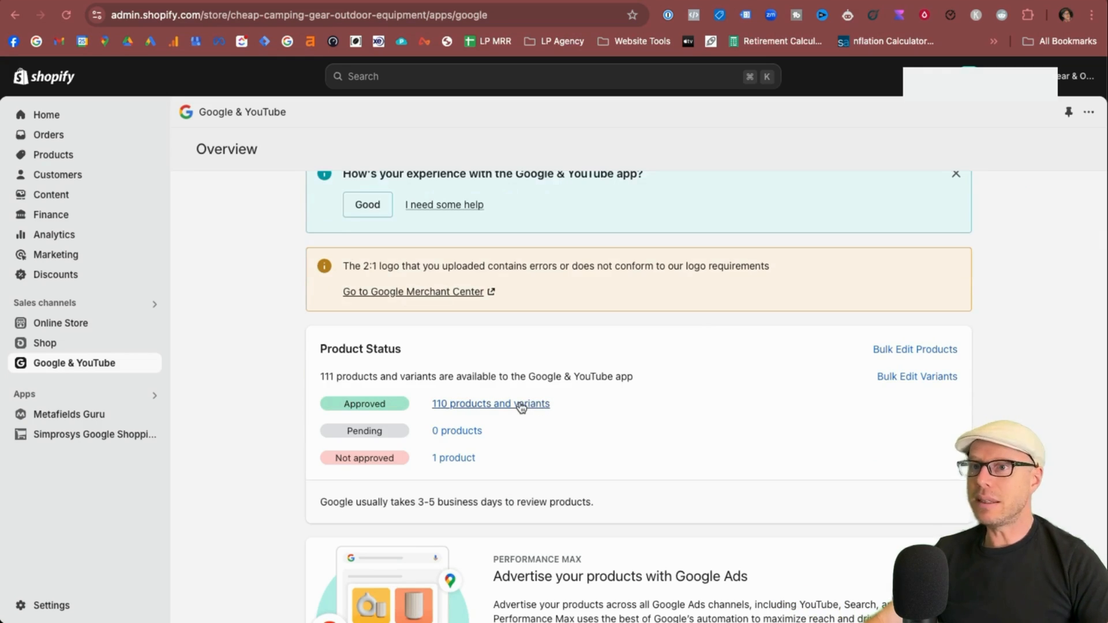
click(881, 348)
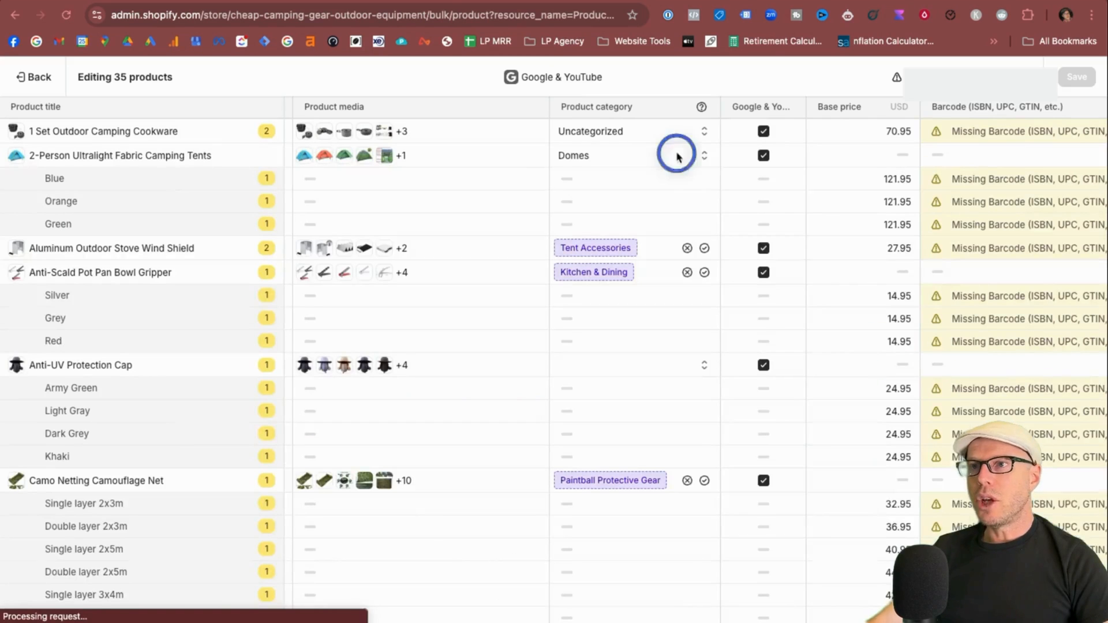
Step: Look through the product category choices for the 2-Person Ultralight Fabric Camping Tents, keeping Domes
click(675, 153)
click(711, 153)
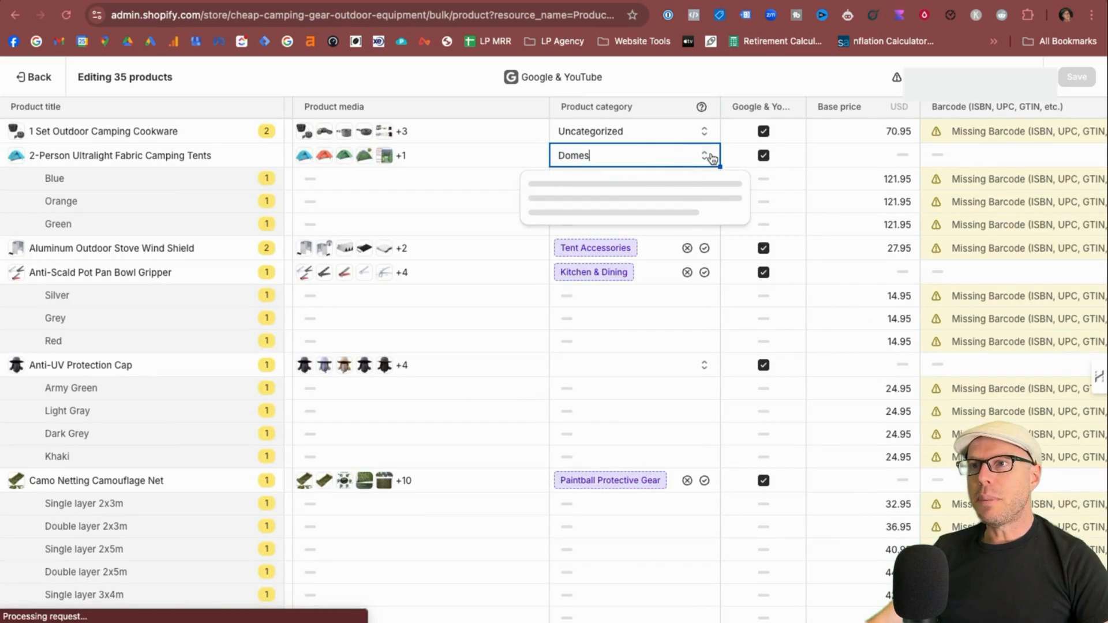
scroll(525, 323, up, 2)
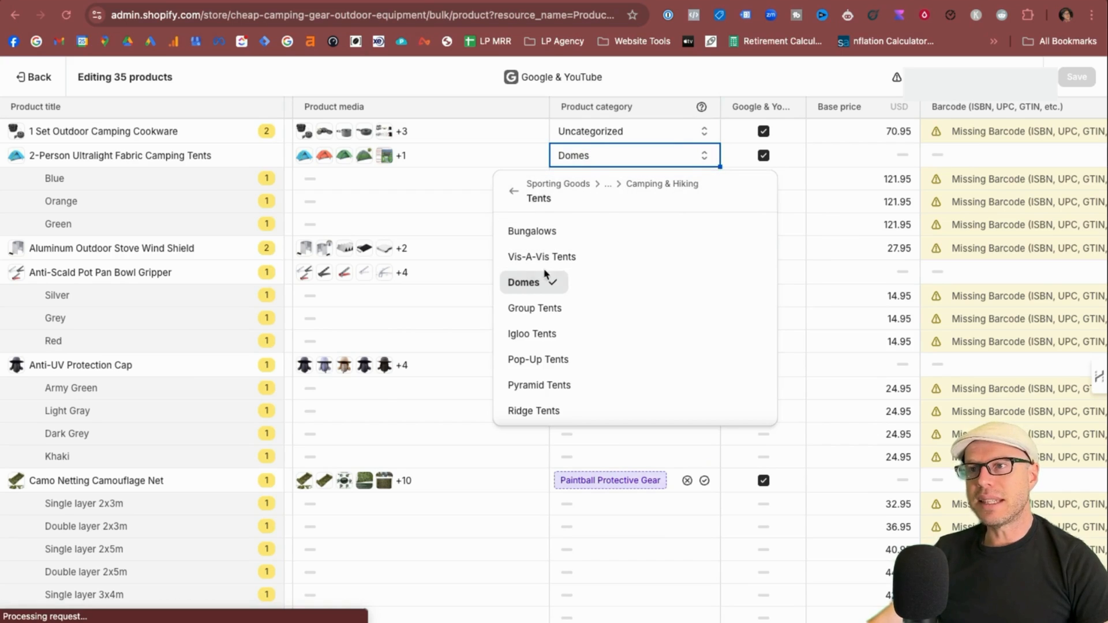
click(825, 227)
Step: Add the Custom label 0 column to the bulk editor and select that label's cell for the 2-Person Ultralight Fabric Camping Tents
scroll(997, 198, right, 10)
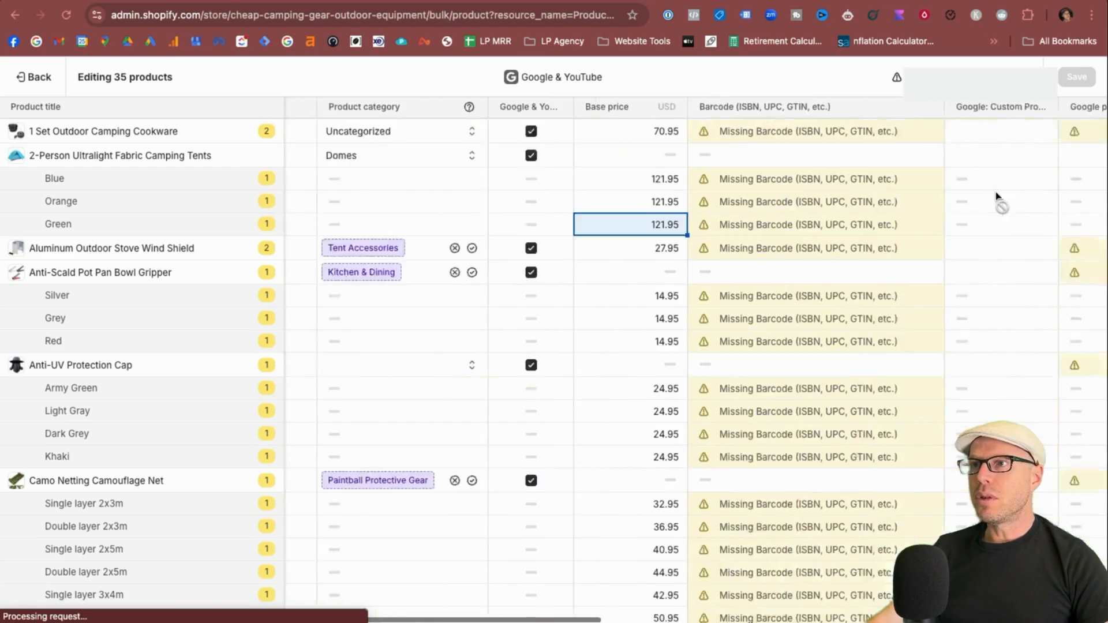
click(999, 66)
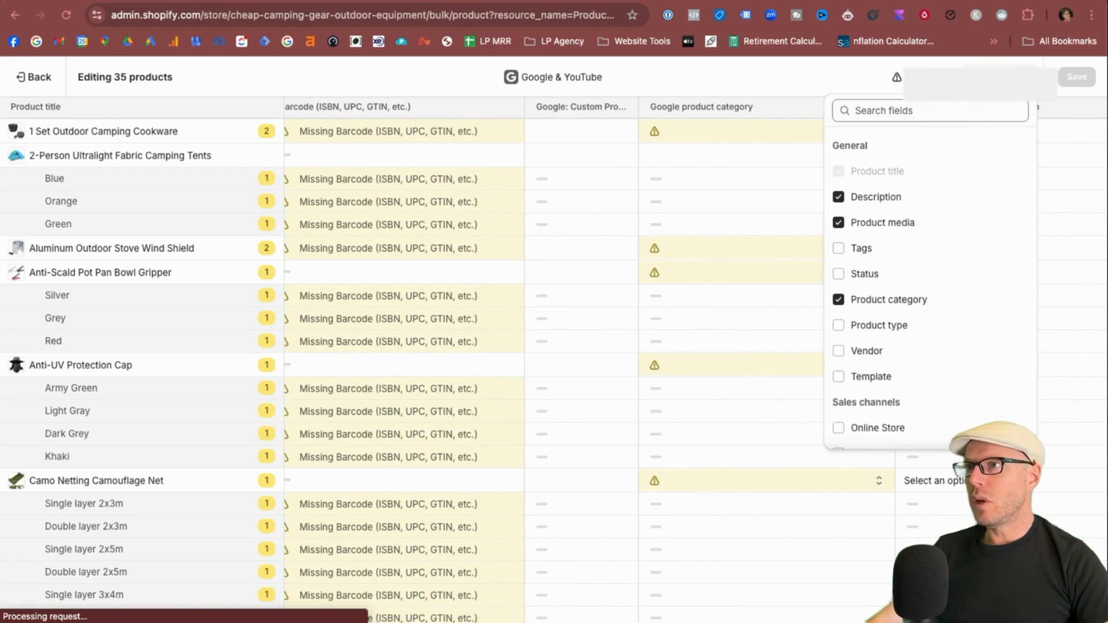
scroll(924, 231, down, 15)
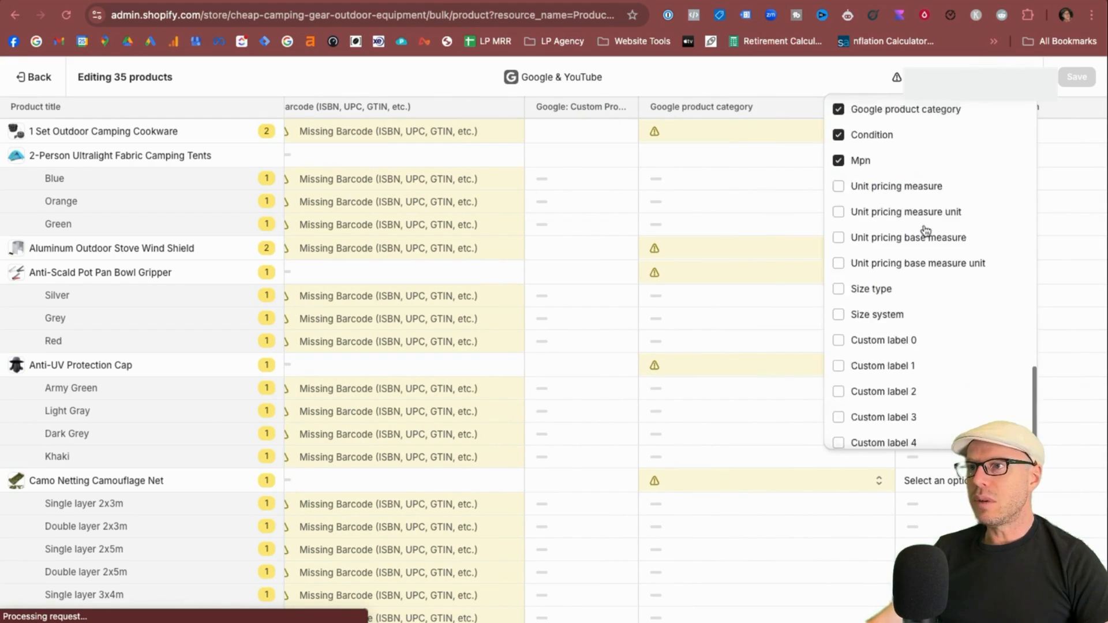
scroll(923, 242, up, 5)
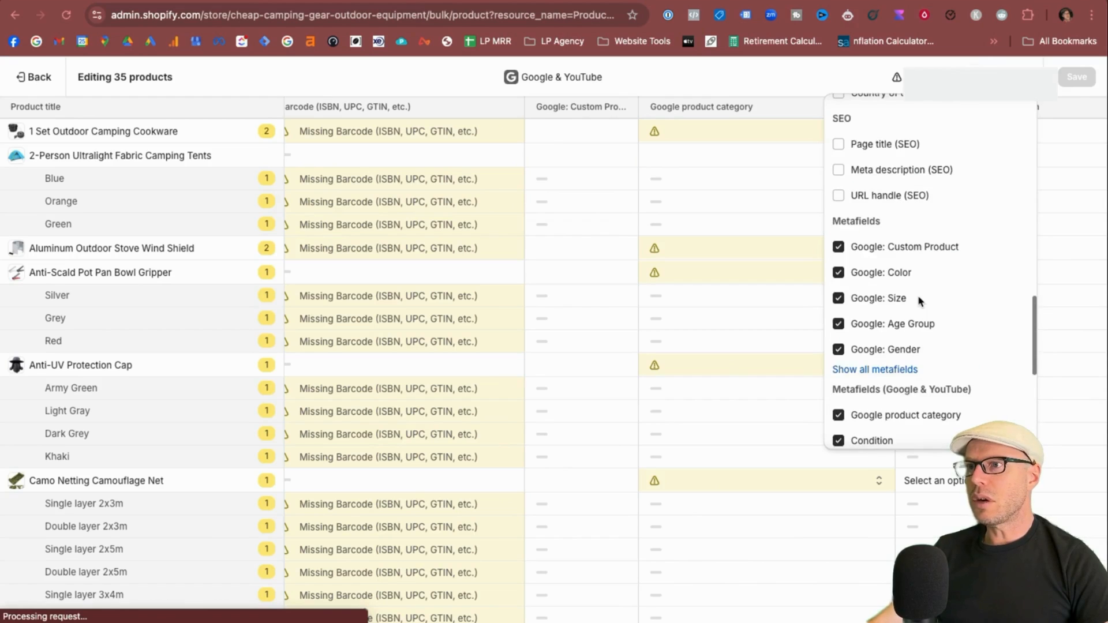
scroll(920, 301, down, 5)
click(840, 330)
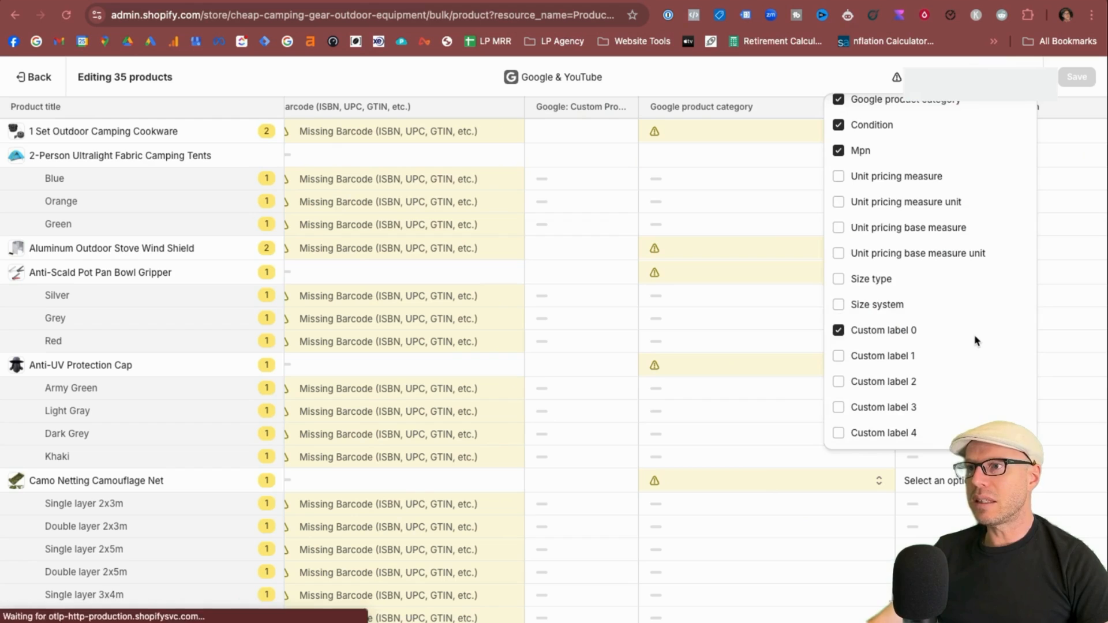
scroll(976, 341, up, 5)
scroll(976, 339, down, 5)
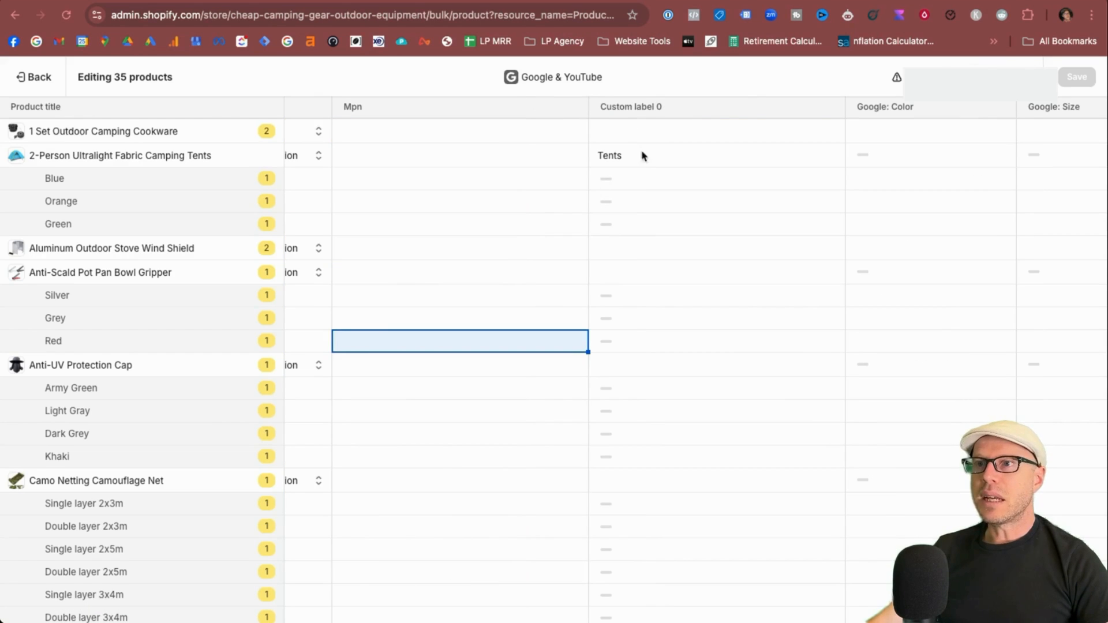
click(630, 156)
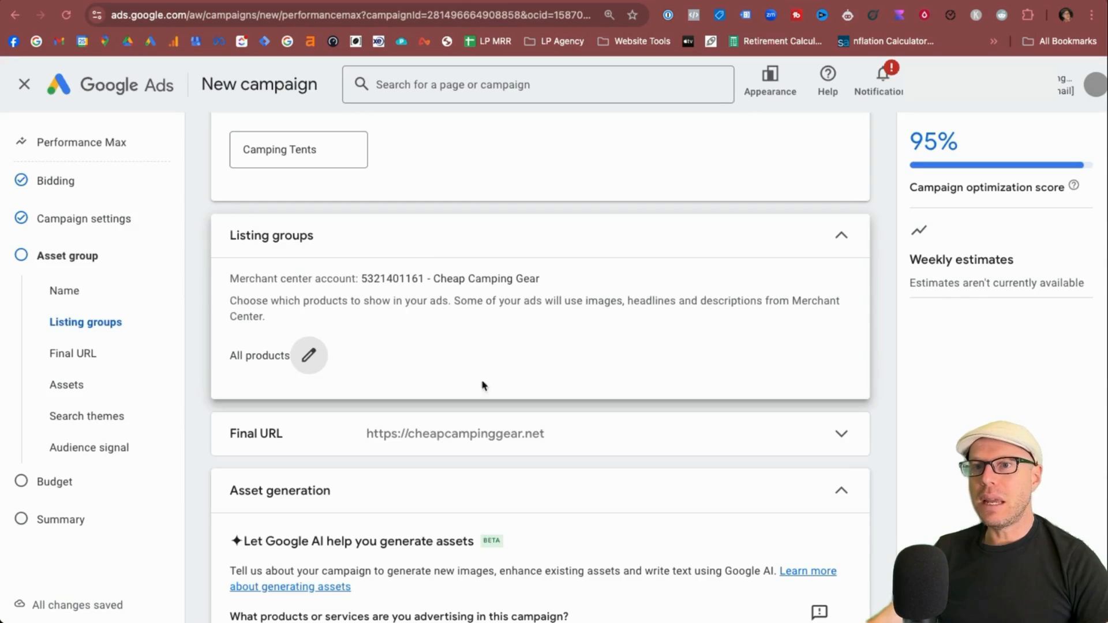
Step: Edit the asset group's listing groups and switch from all products to a selection of products
click(307, 356)
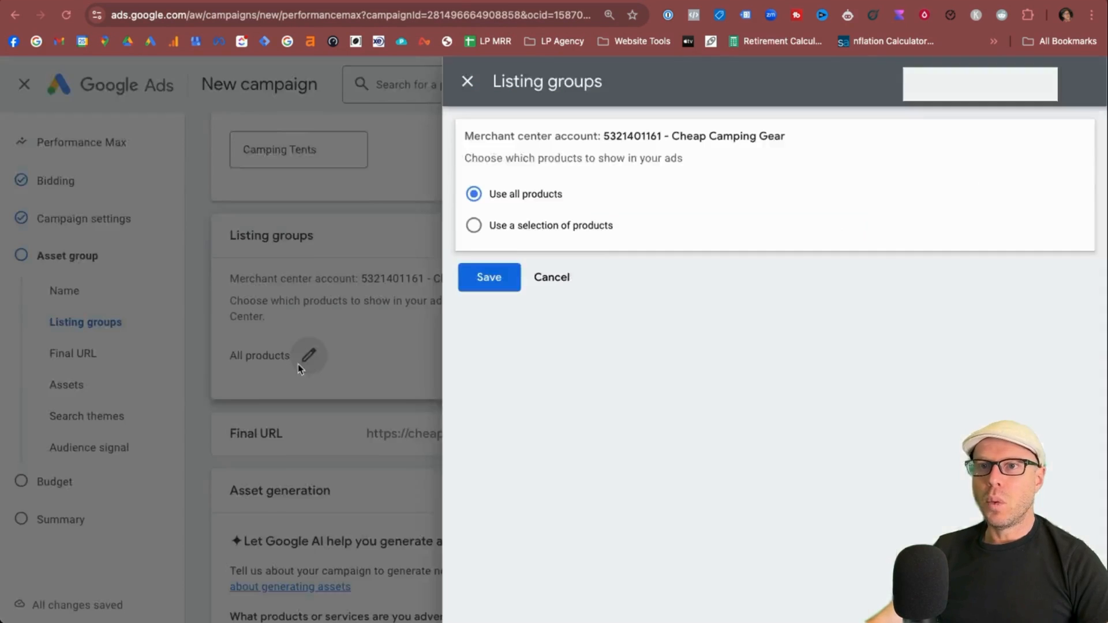
click(397, 336)
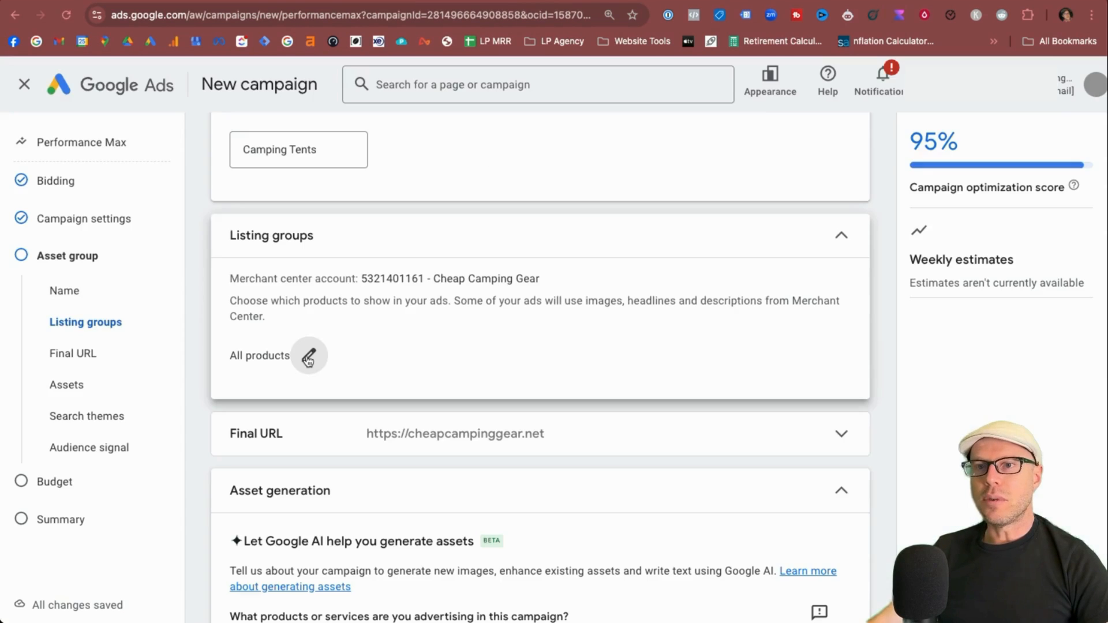
click(307, 356)
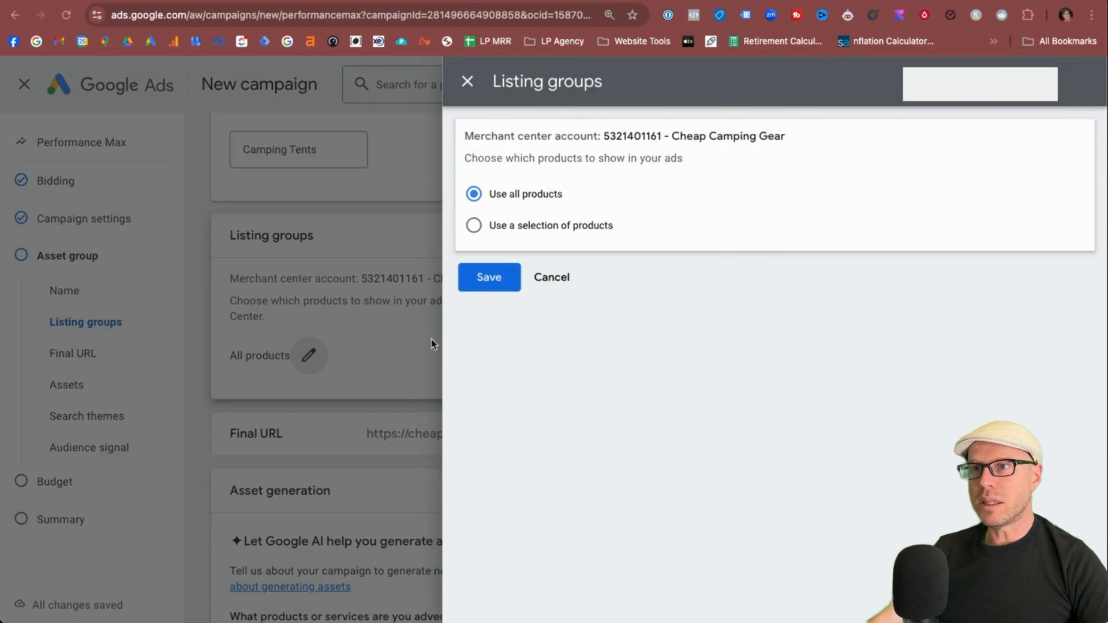
click(473, 227)
Step: Try to choose the listing group's products by product type
click(674, 280)
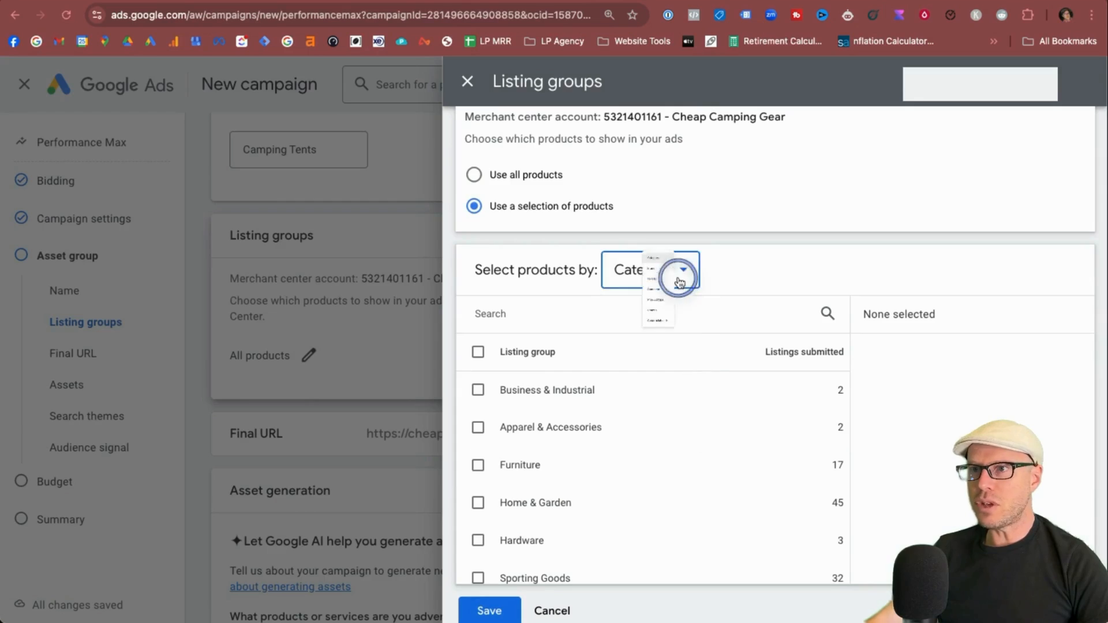
click(668, 426)
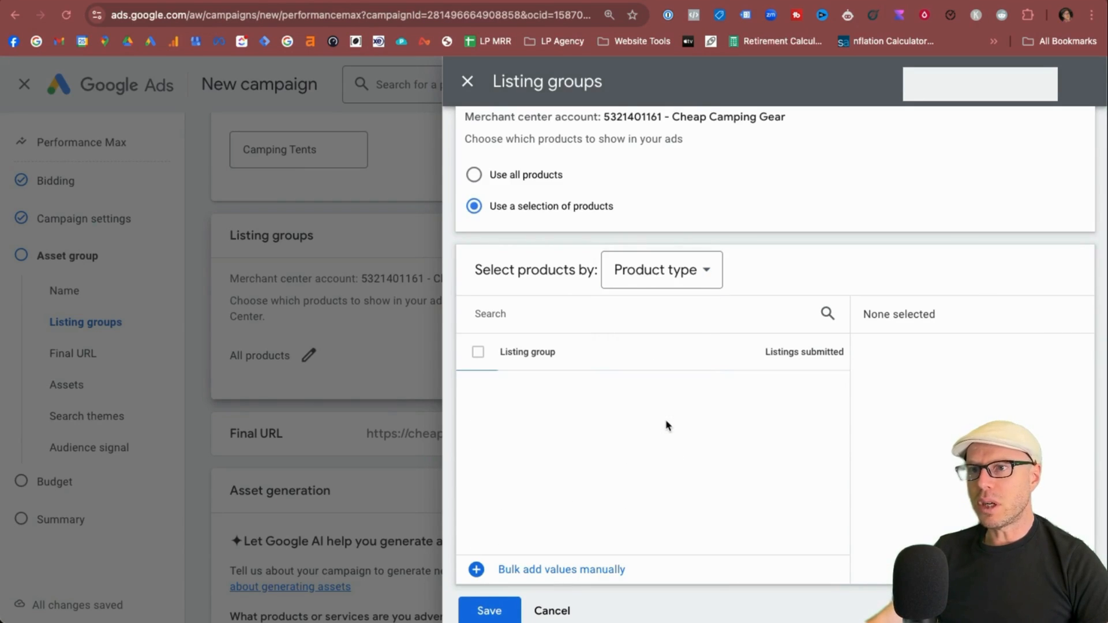
click(602, 377)
click(485, 353)
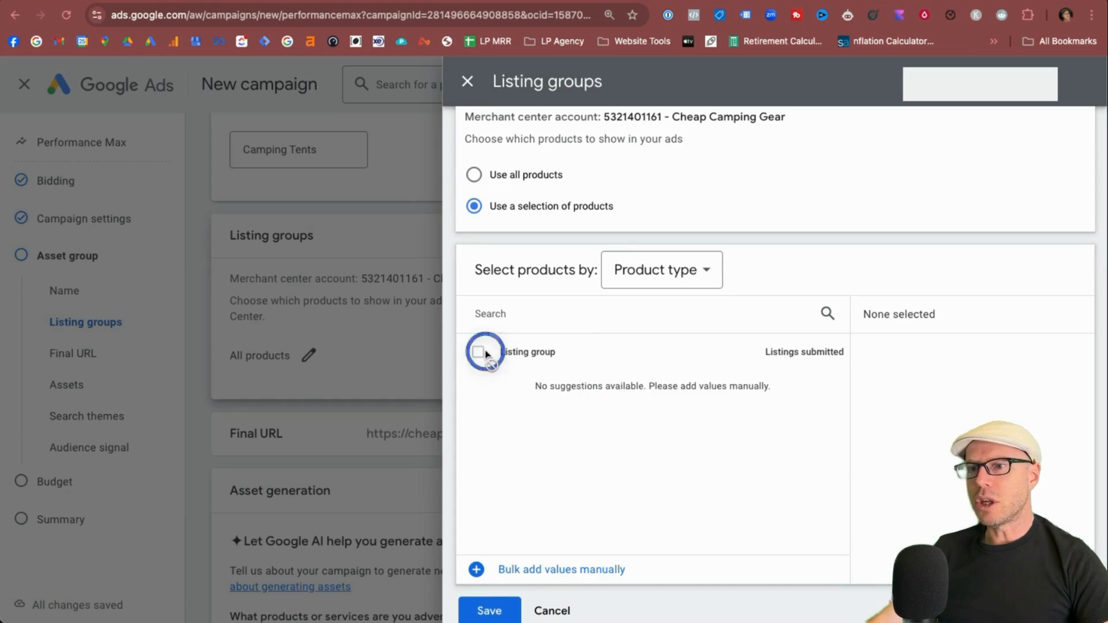
scroll(628, 456, up, 1)
scroll(629, 460, down, 1)
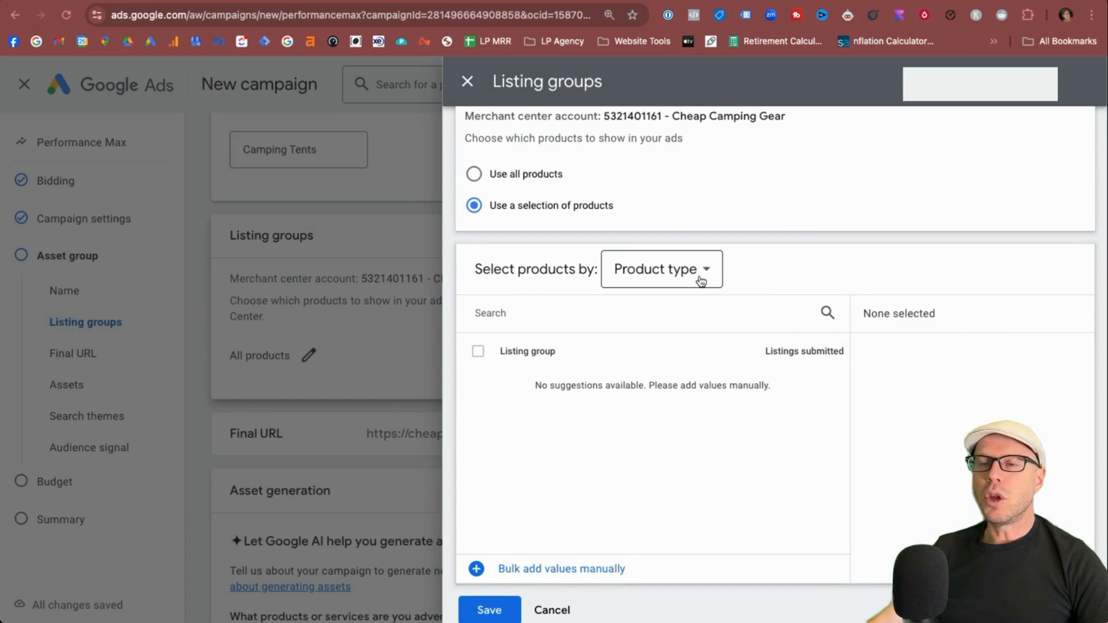
Step: Choose products by Custom label 0, include the tents group and save the listing groups
click(700, 281)
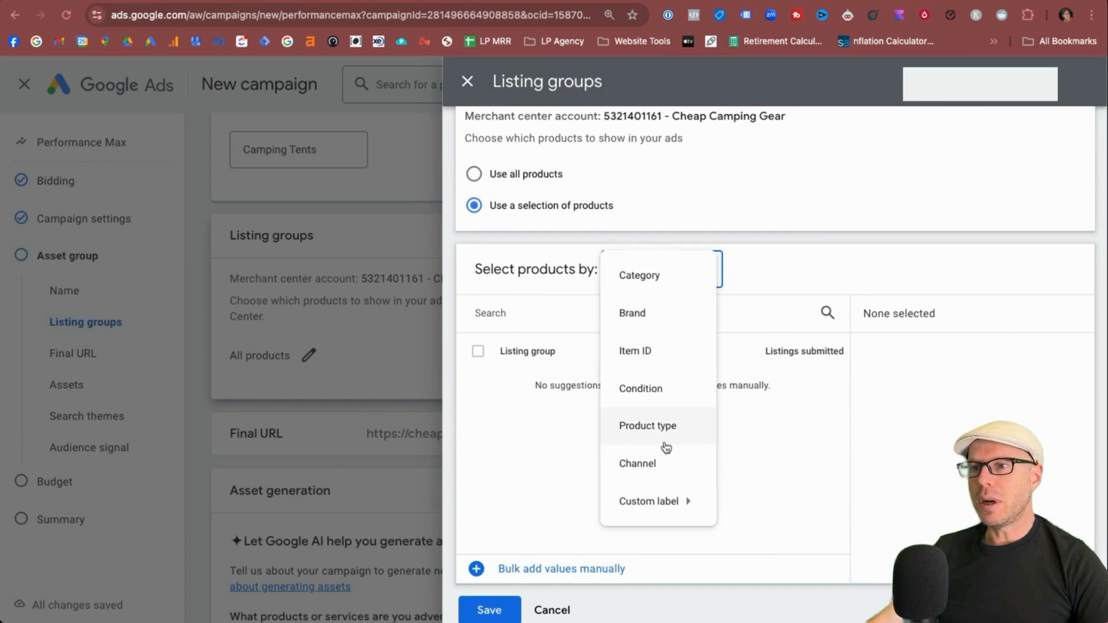
click(657, 502)
click(758, 425)
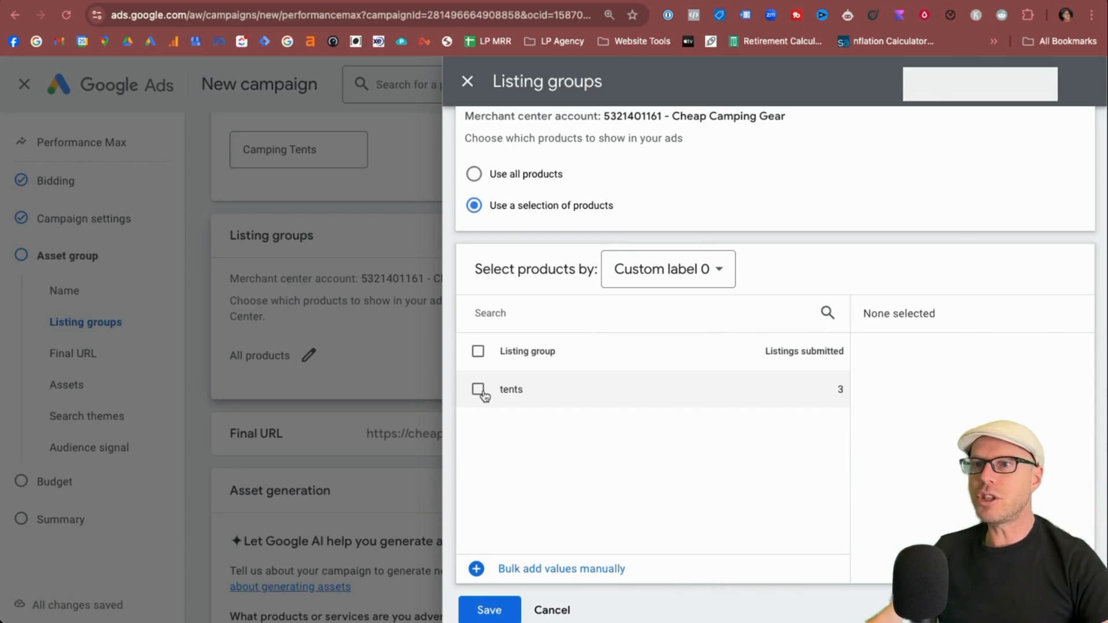
click(479, 390)
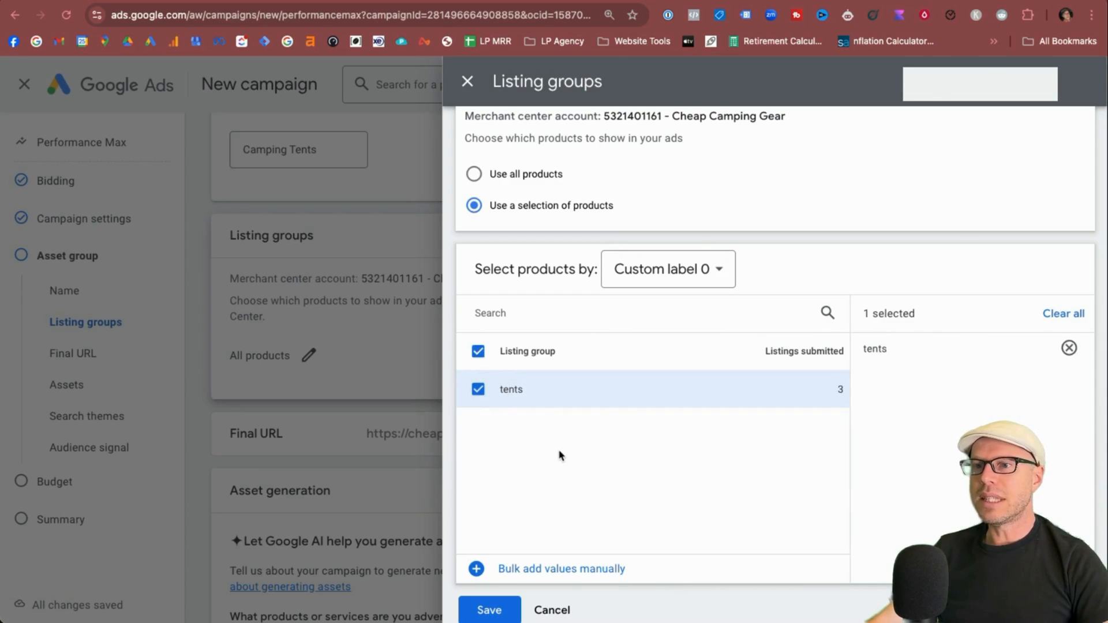
click(490, 609)
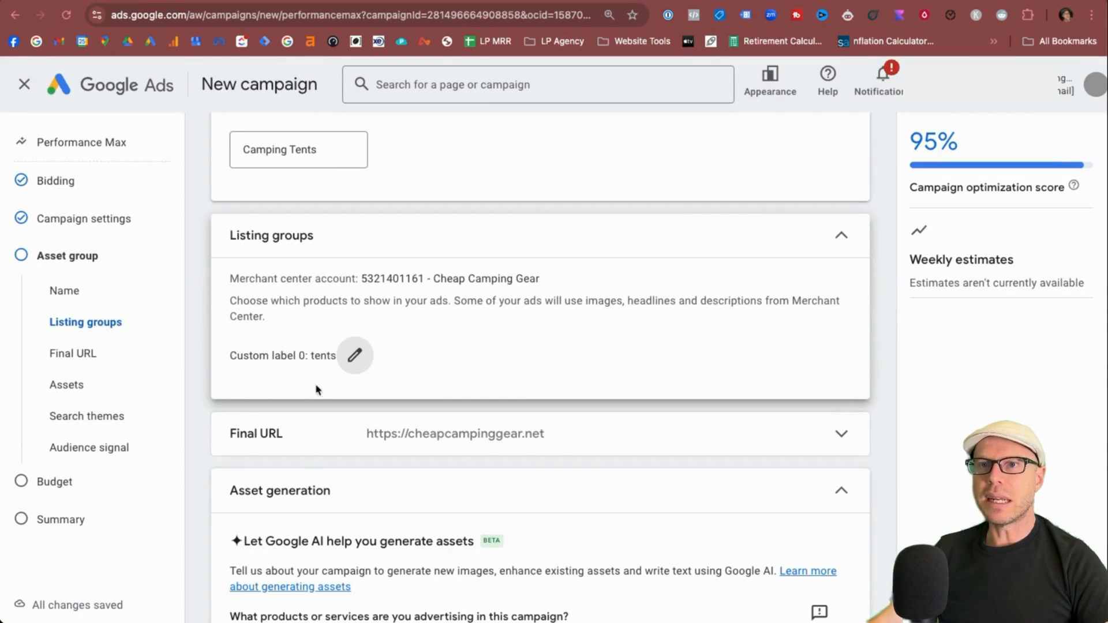
Step: Switch to the Cheap Camping Gear store, show all products and copy the link to the 2-Person Ultralight Fabric Camping Tents
scroll(528, 341, down, 2)
click(841, 331)
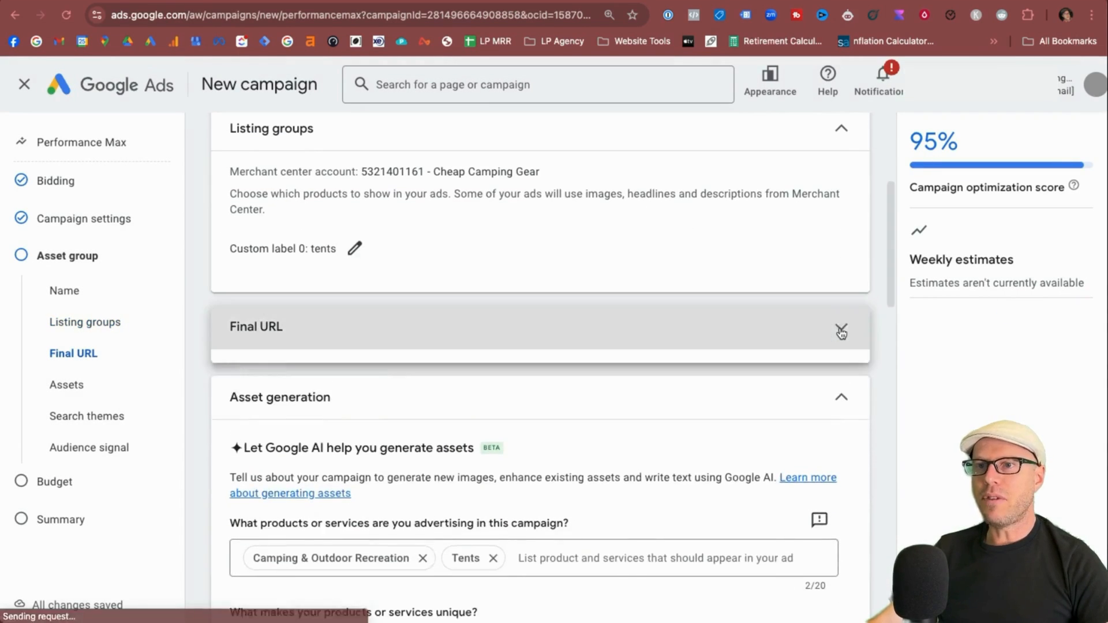
click(418, 389)
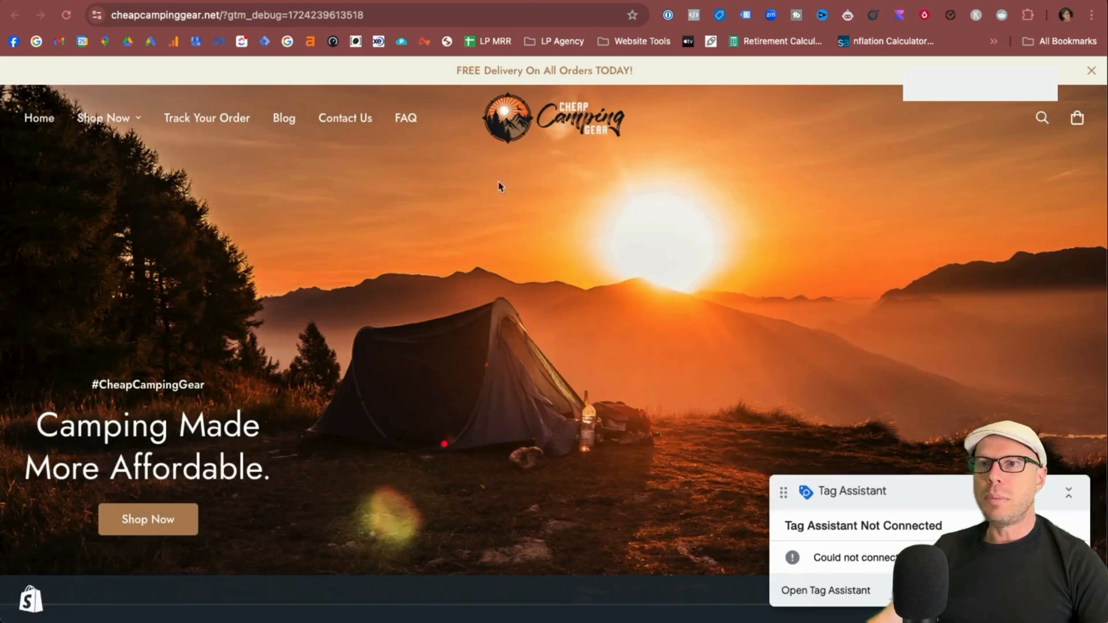
mouse_move(104, 117)
click(220, 299)
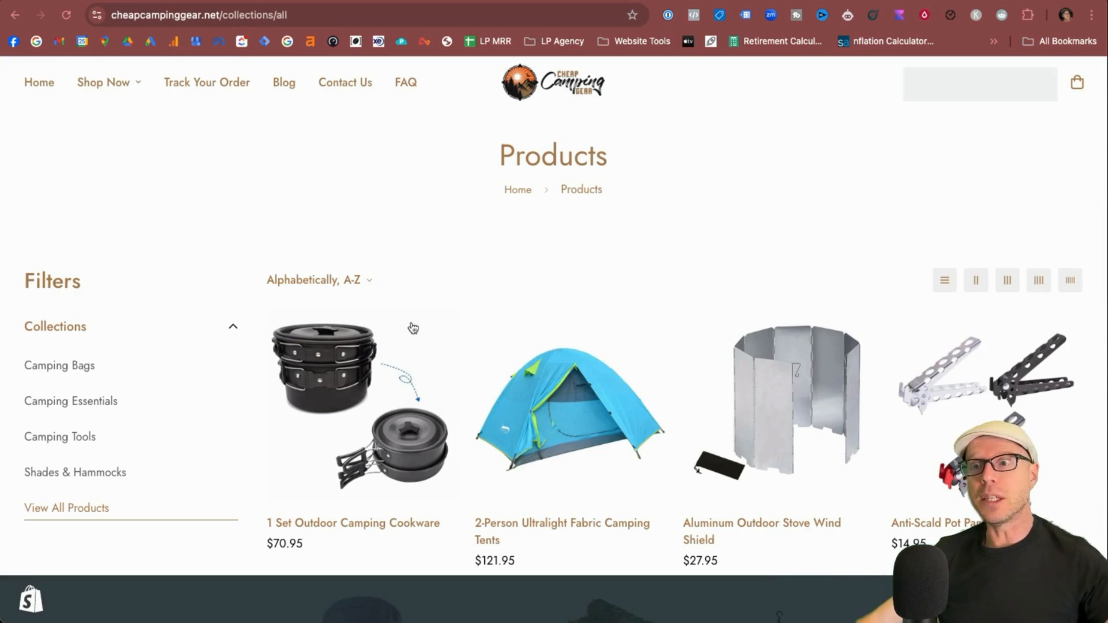
scroll(491, 346, down, 2)
right_click(571, 364)
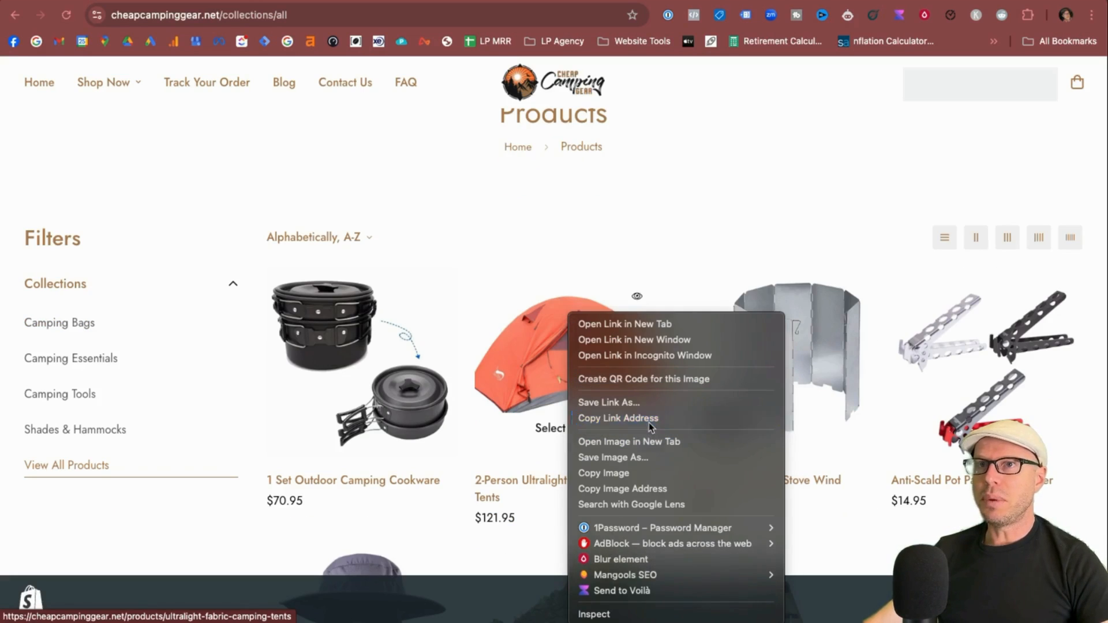
click(649, 422)
key(ctrl+Tab)
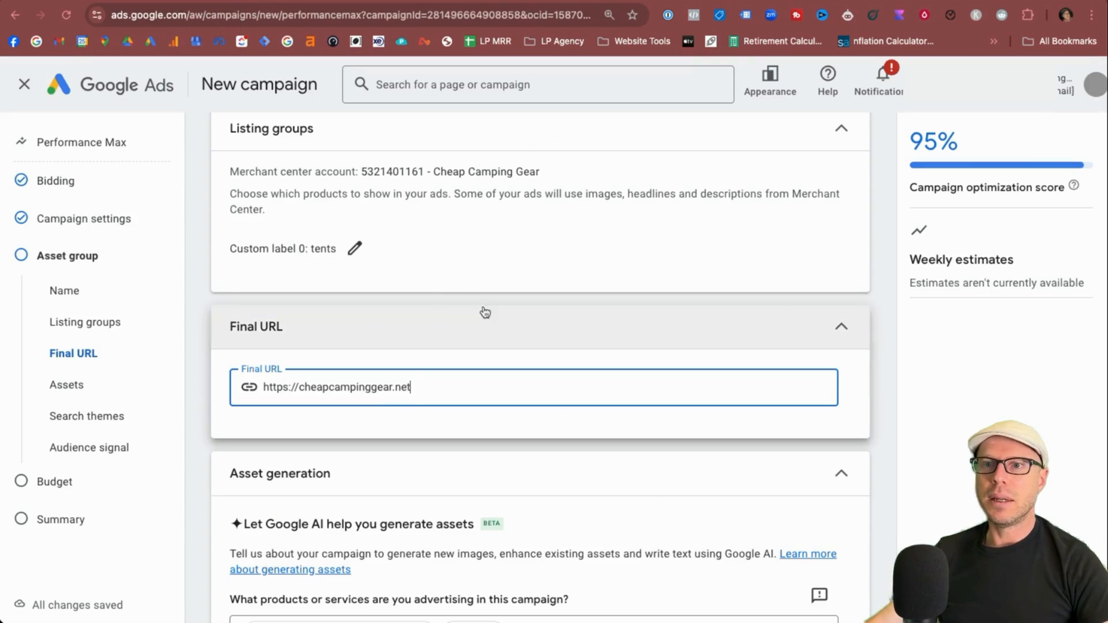
triple_click(388, 387)
key(ctrl+v)
Step: Examine the AI asset generation section, including its advertised products, uniqueness description and suggested image source pages
scroll(497, 399, down, 5)
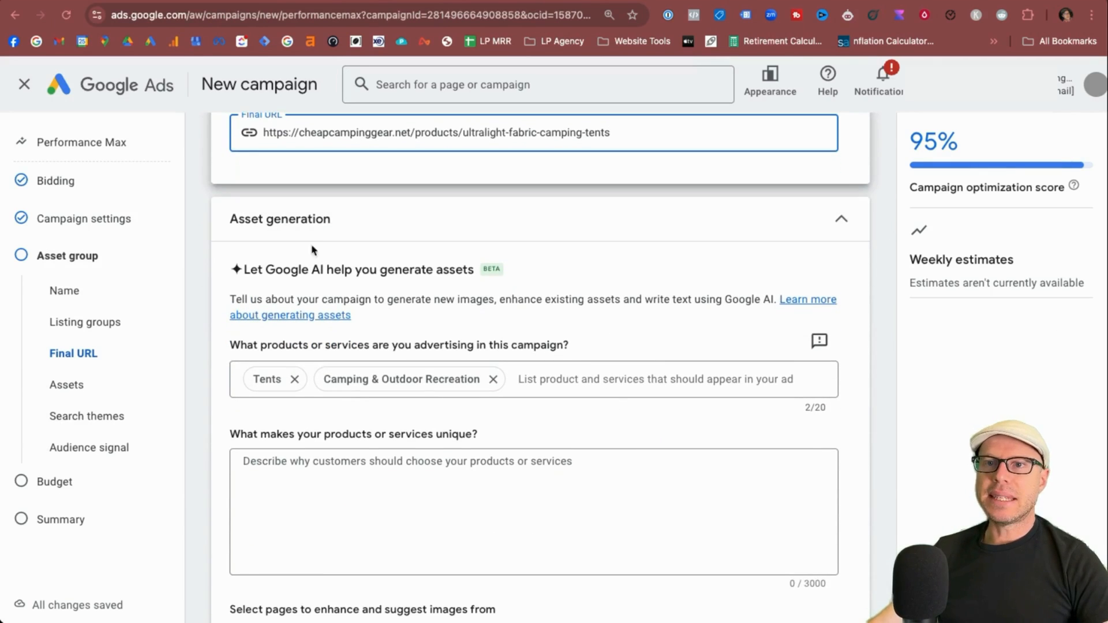
scroll(548, 254, down, 3)
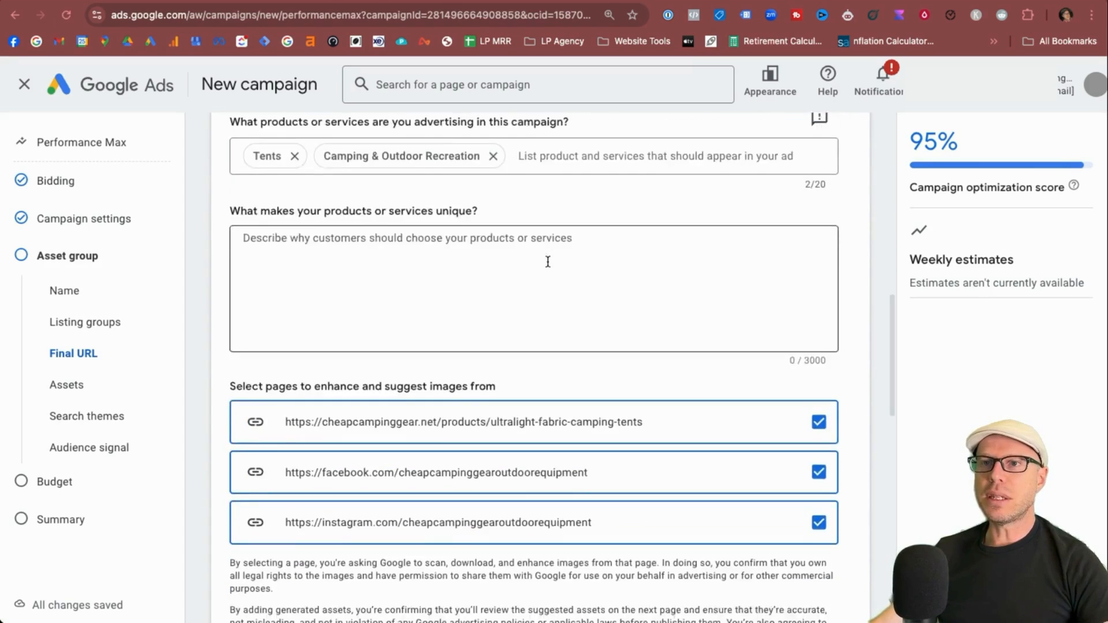
scroll(574, 283, up, 4)
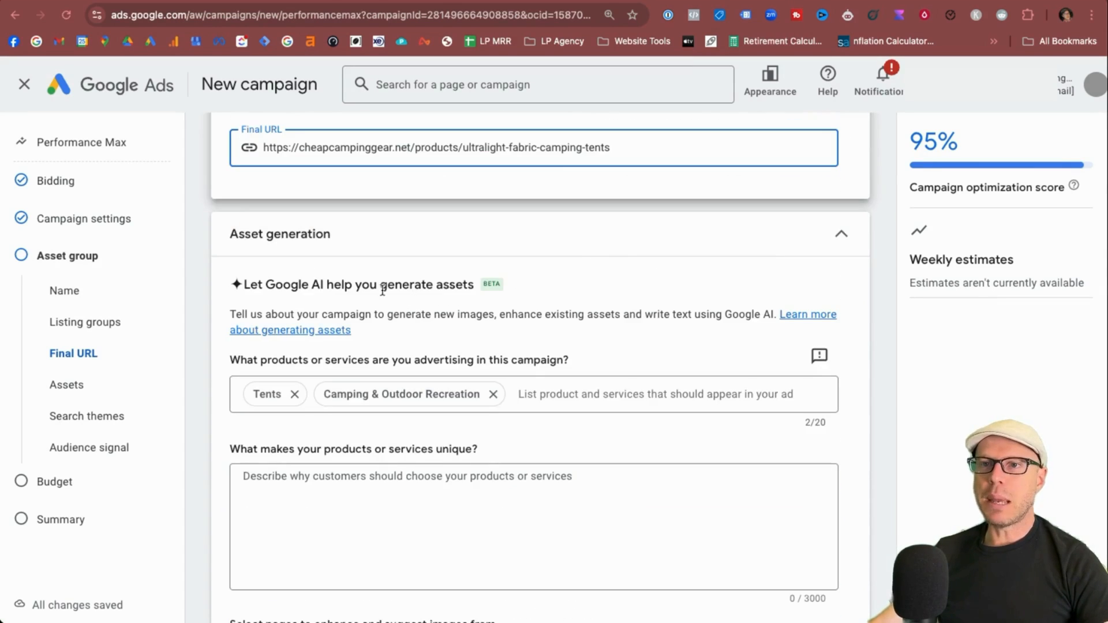
scroll(583, 285, down, 1)
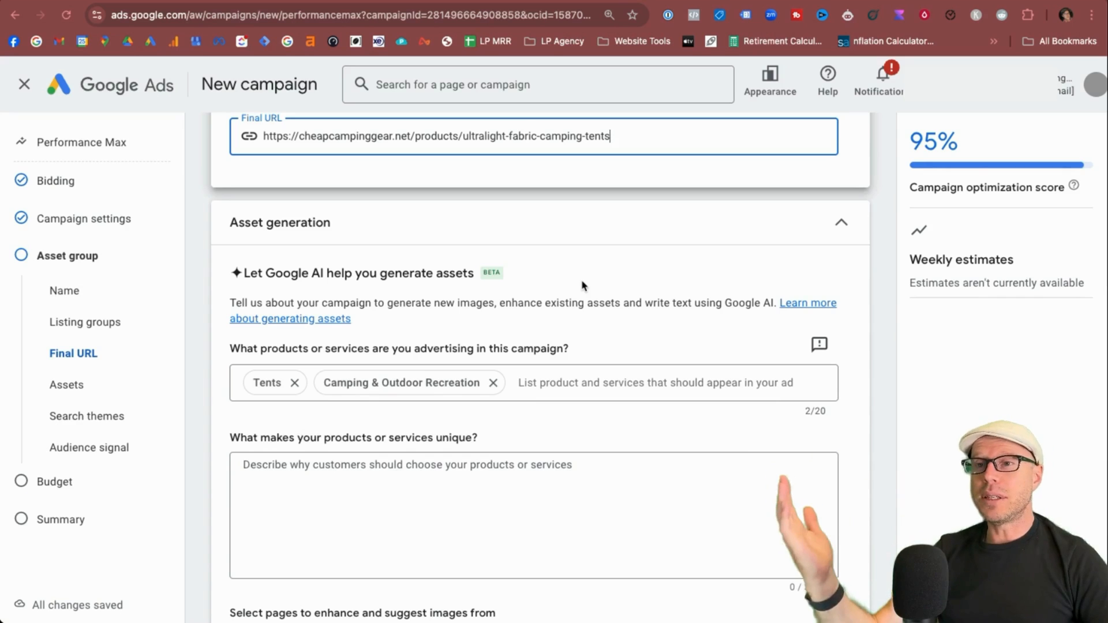
scroll(254, 190, down, 3)
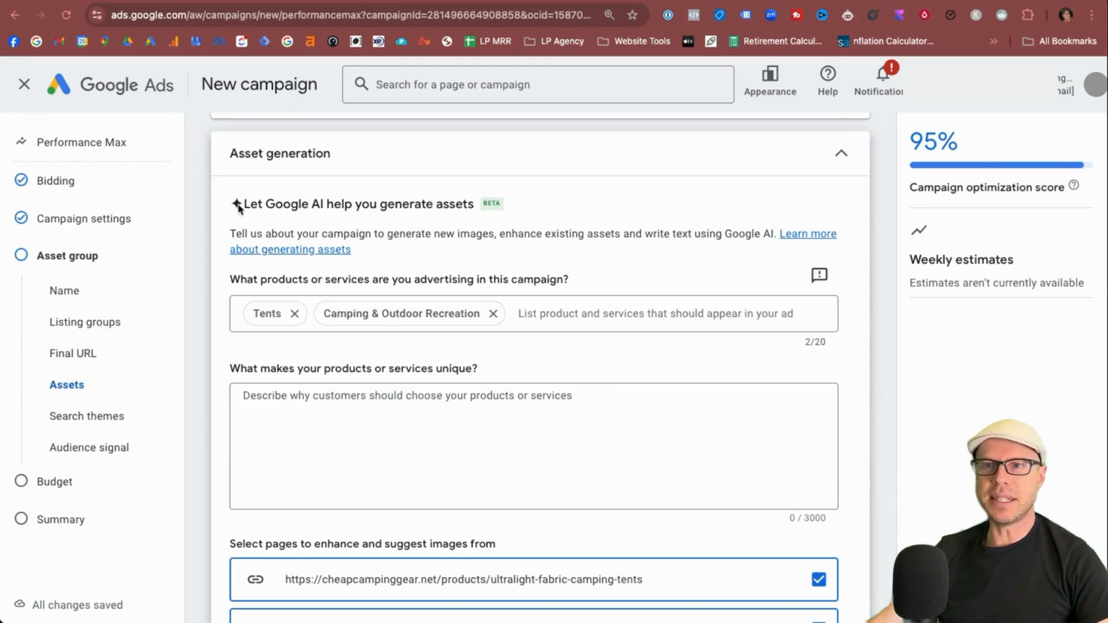
drag(242, 205, 398, 206)
drag(320, 204, 504, 204)
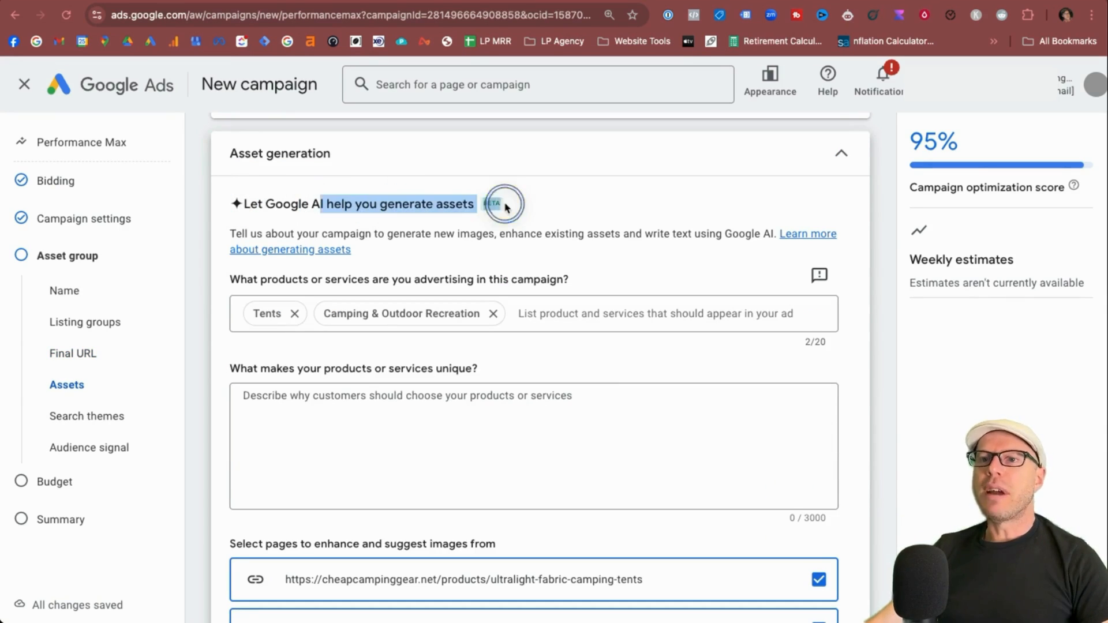
click(570, 199)
scroll(433, 236, down, 1)
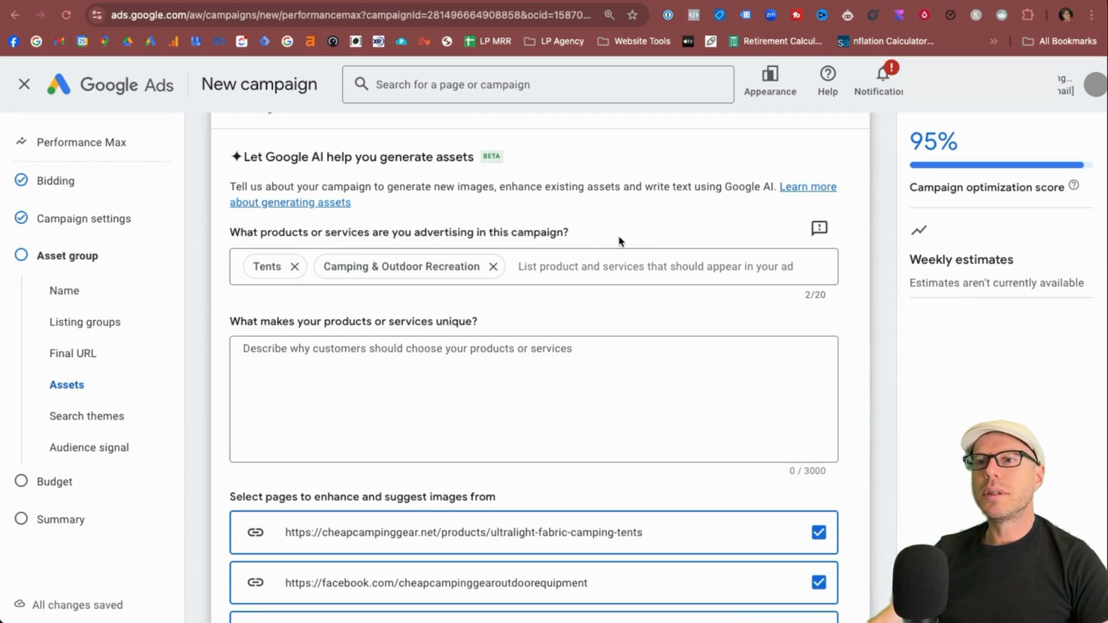
Step: Describe what makes the products unique as "We sell the best dome tents at cheap and competitive rates."
click(328, 383)
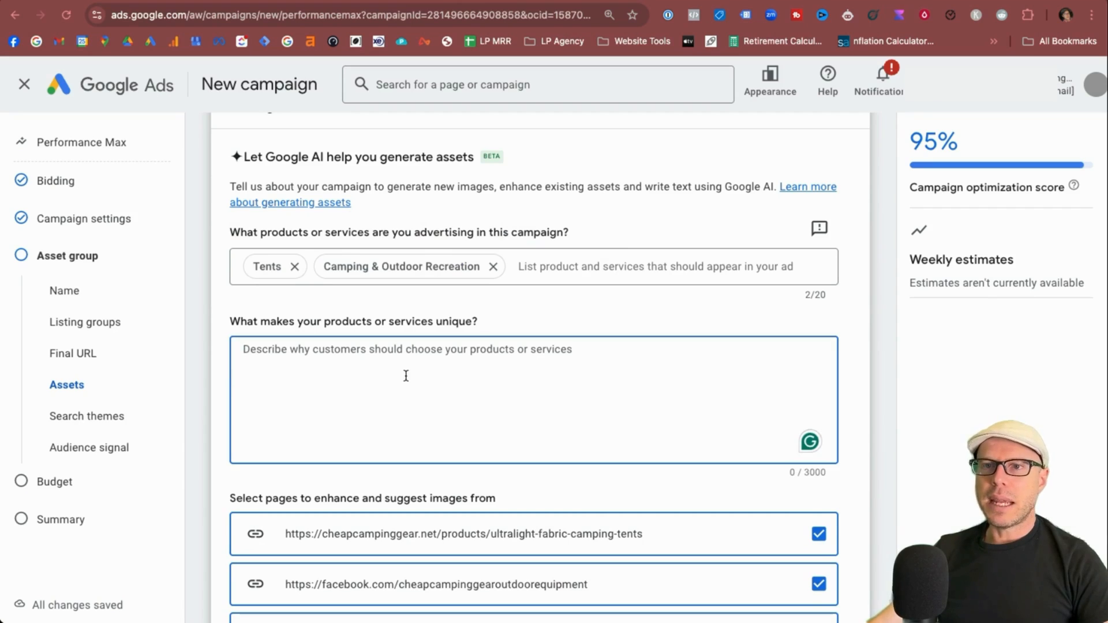
click(384, 367)
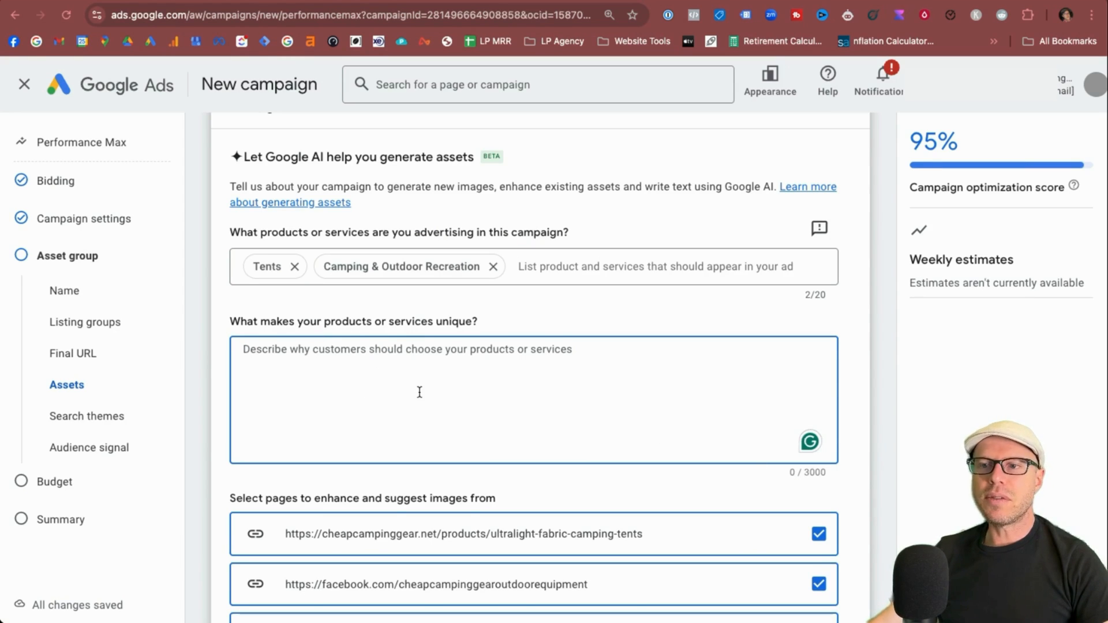
scroll(419, 392, down, 3)
scroll(421, 395, up, 2)
click(293, 280)
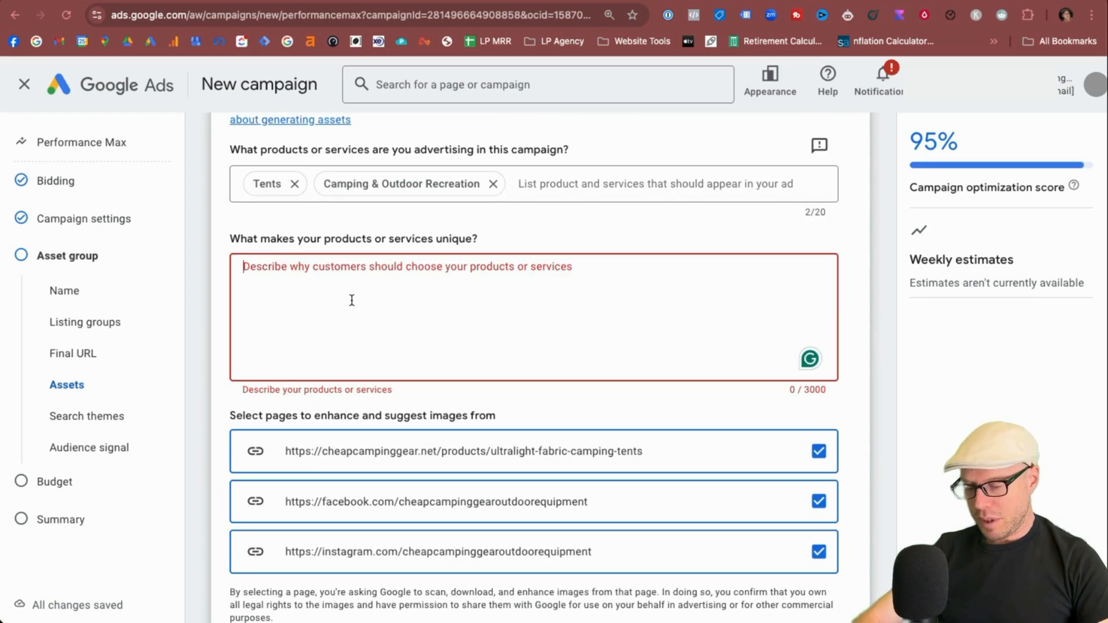
text(WE sell the best dome tents at cheap abnd)
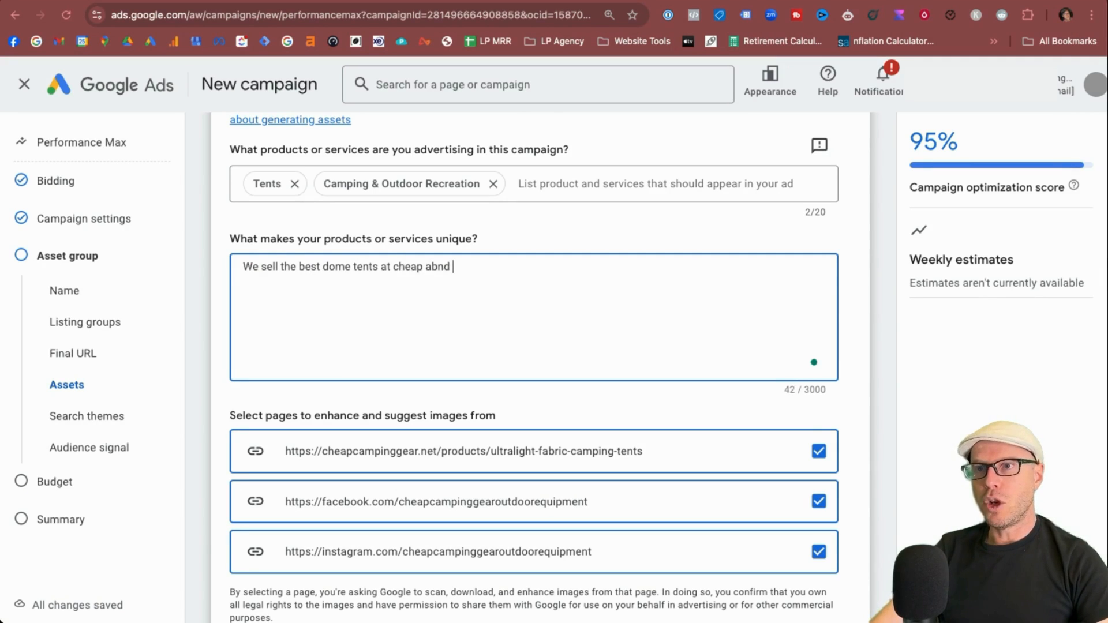
text( competitive rates.)
Step: Generate the assets with AI, keeping the tent product page and the Facebook and Instagram pages as image sources
scroll(580, 304, down, 3)
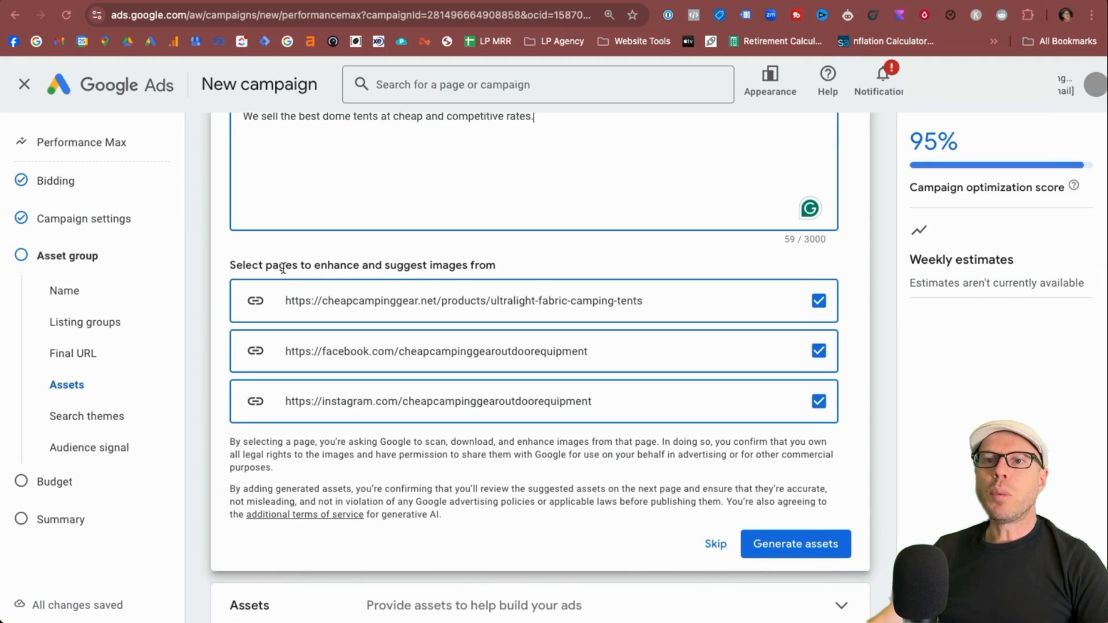
scroll(588, 254, down, 1)
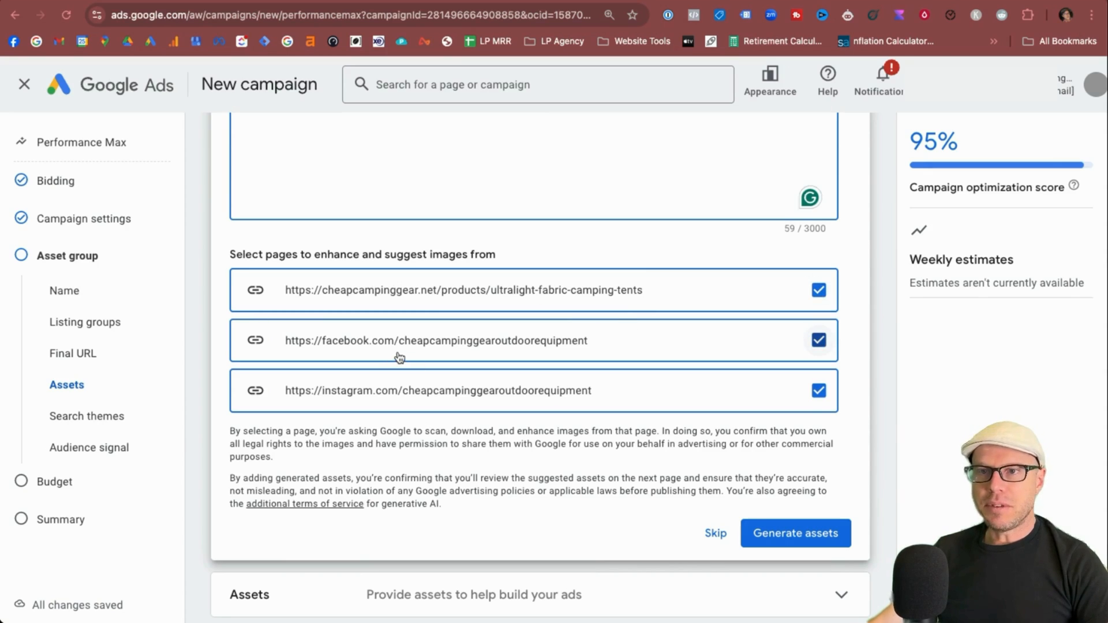
scroll(399, 358, down, 1)
scroll(416, 375, up, 1)
scroll(546, 413, down, 1)
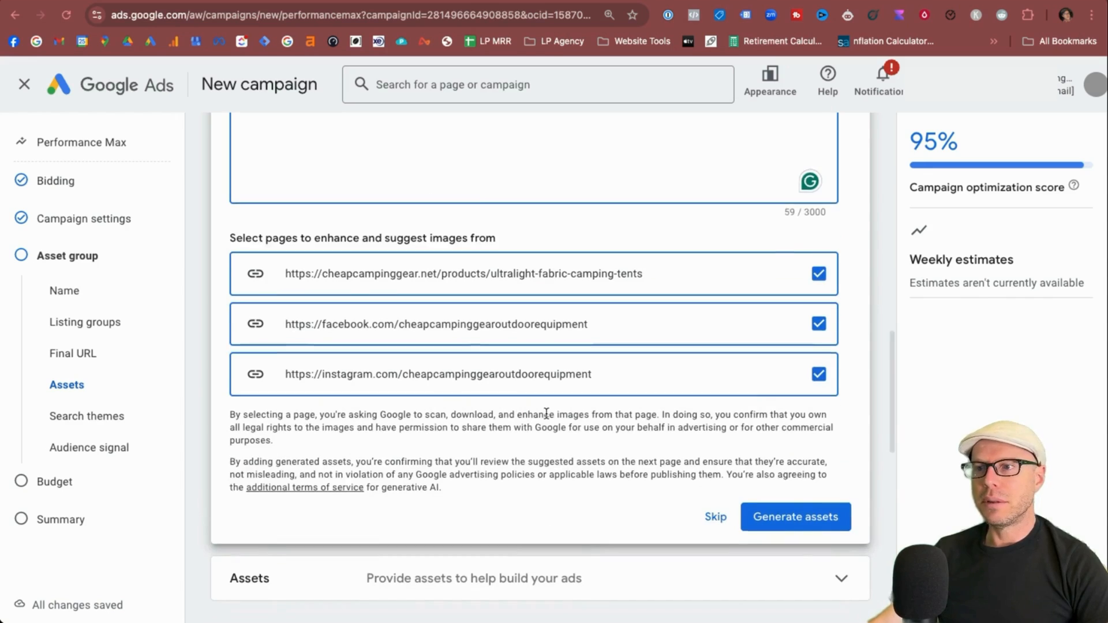
scroll(546, 414, down, 2)
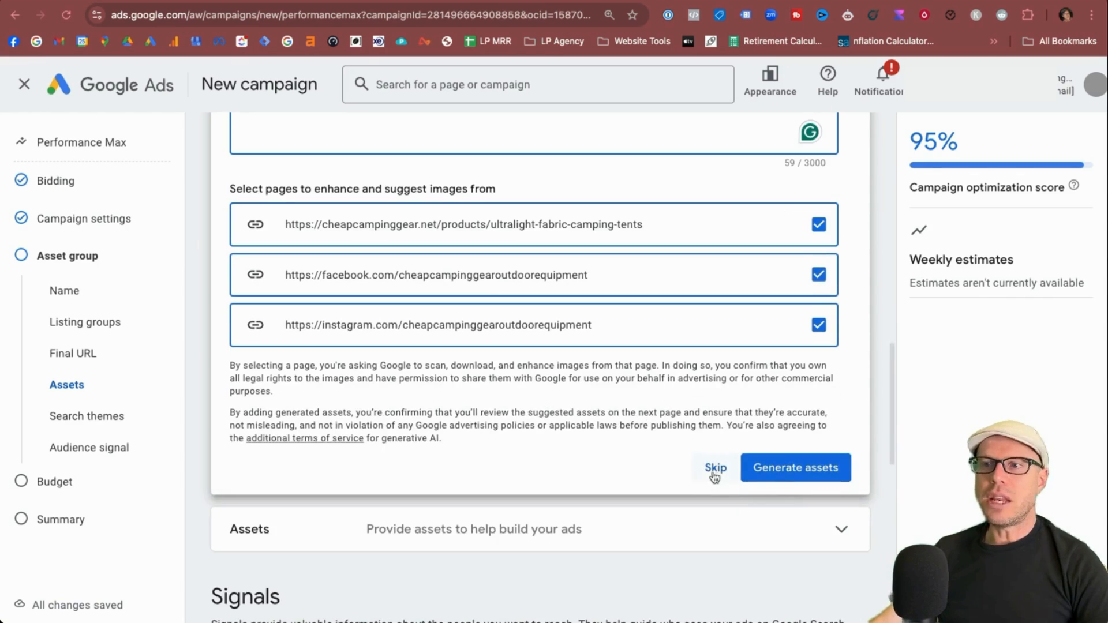
click(783, 474)
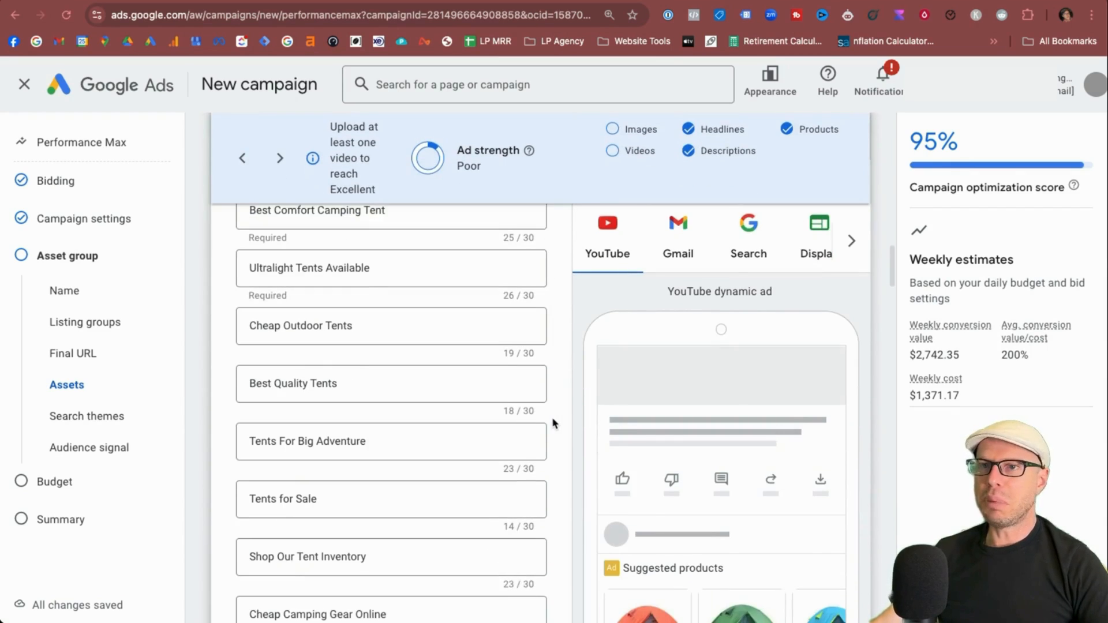
Step: Examine the generated headlines, long headlines and descriptions in the asset group
scroll(553, 423, down, 10)
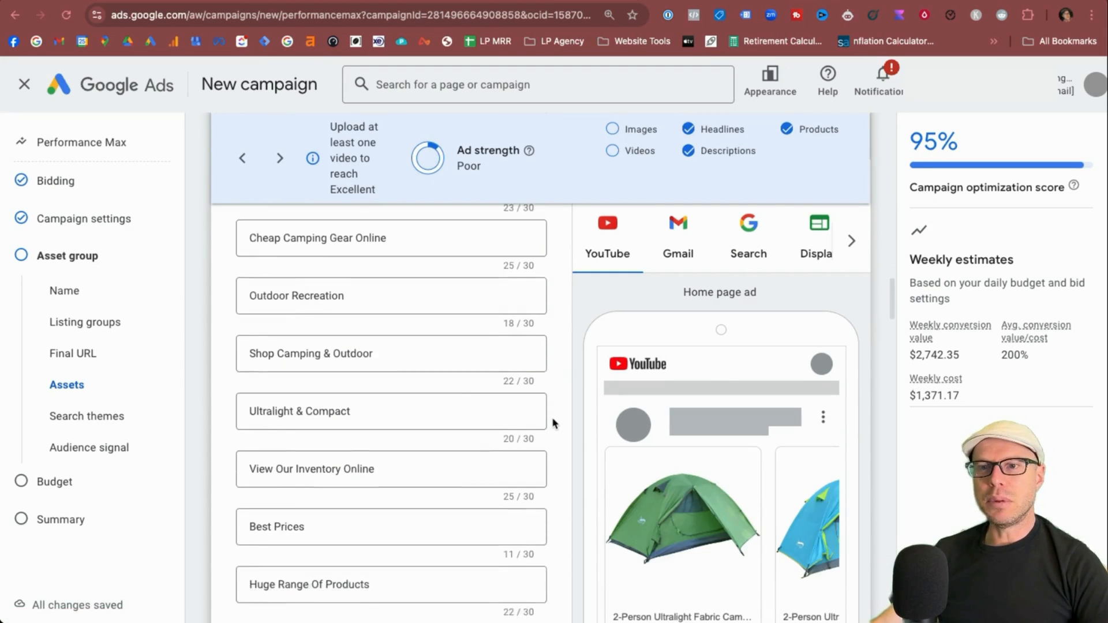
scroll(552, 423, up, 10)
scroll(552, 423, down, 2)
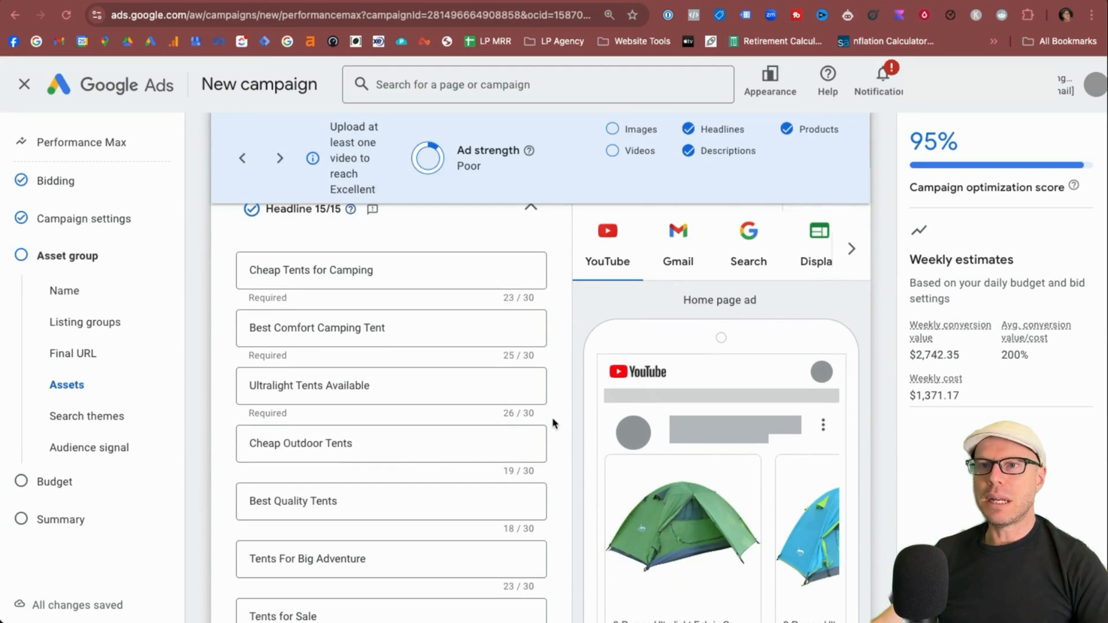
scroll(554, 424, down, 12)
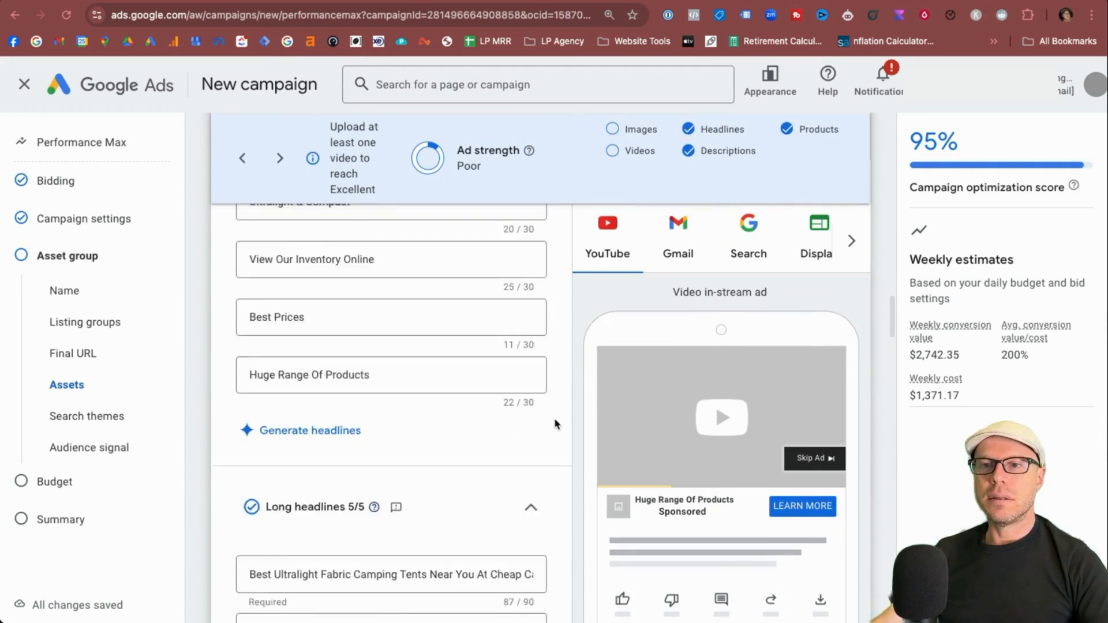
scroll(553, 424, down, 10)
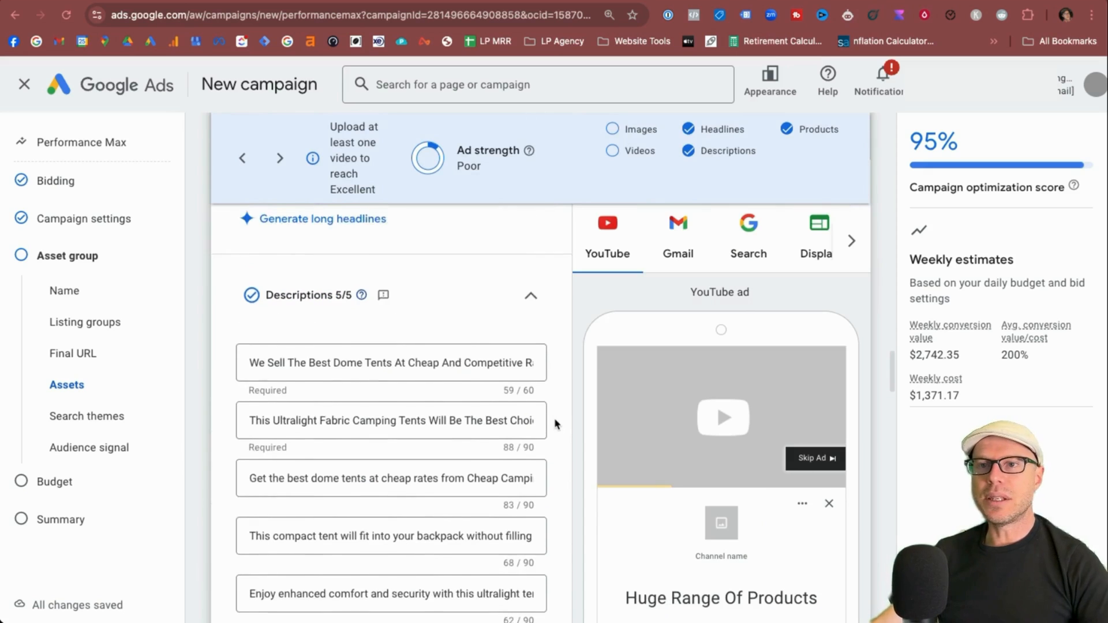
scroll(556, 424, down, 3)
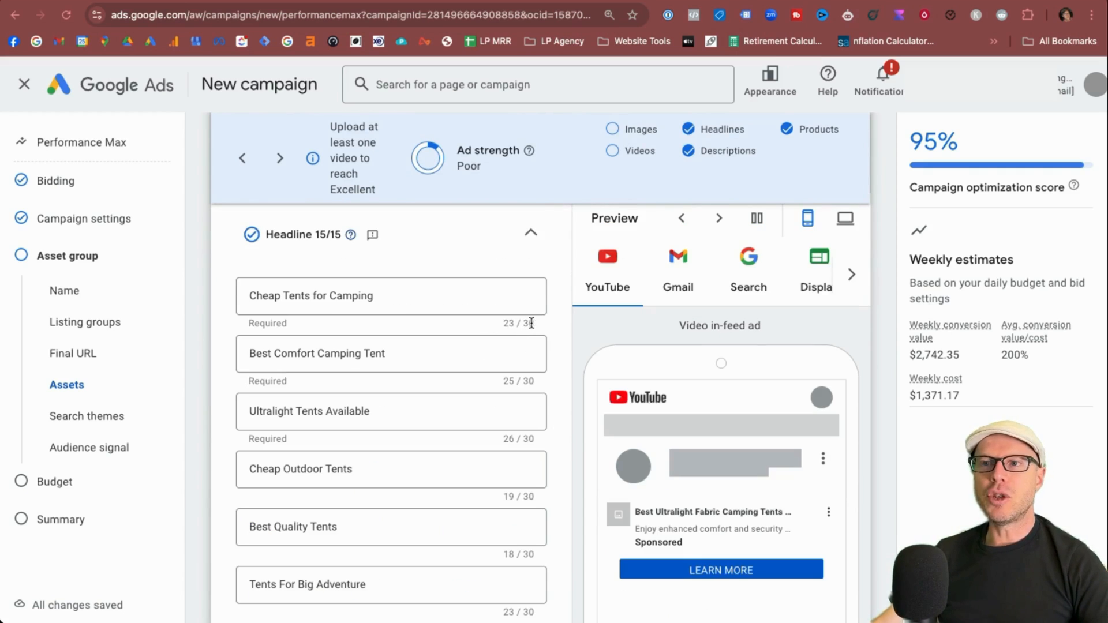
scroll(547, 324, down, 15)
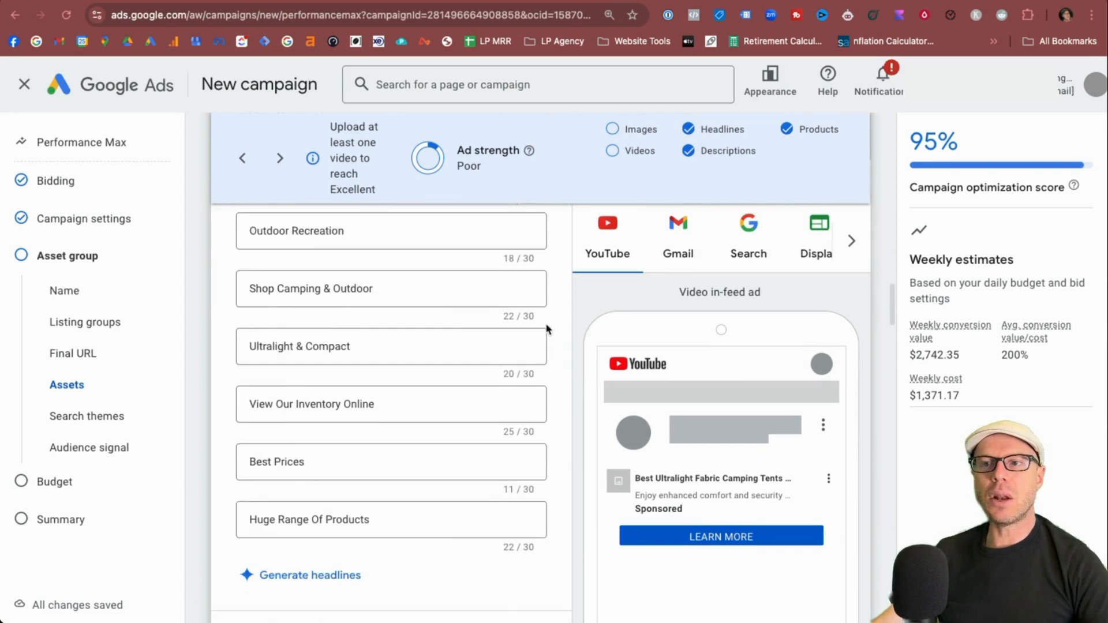
scroll(527, 388, up, 1)
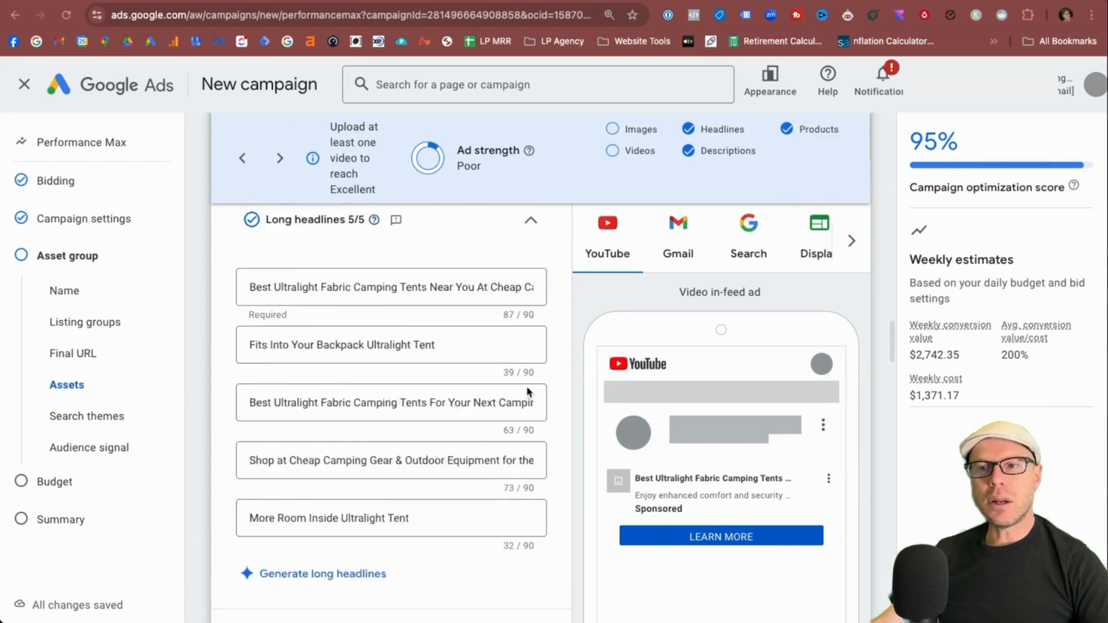
scroll(528, 392, down, 6)
scroll(528, 392, down, 2)
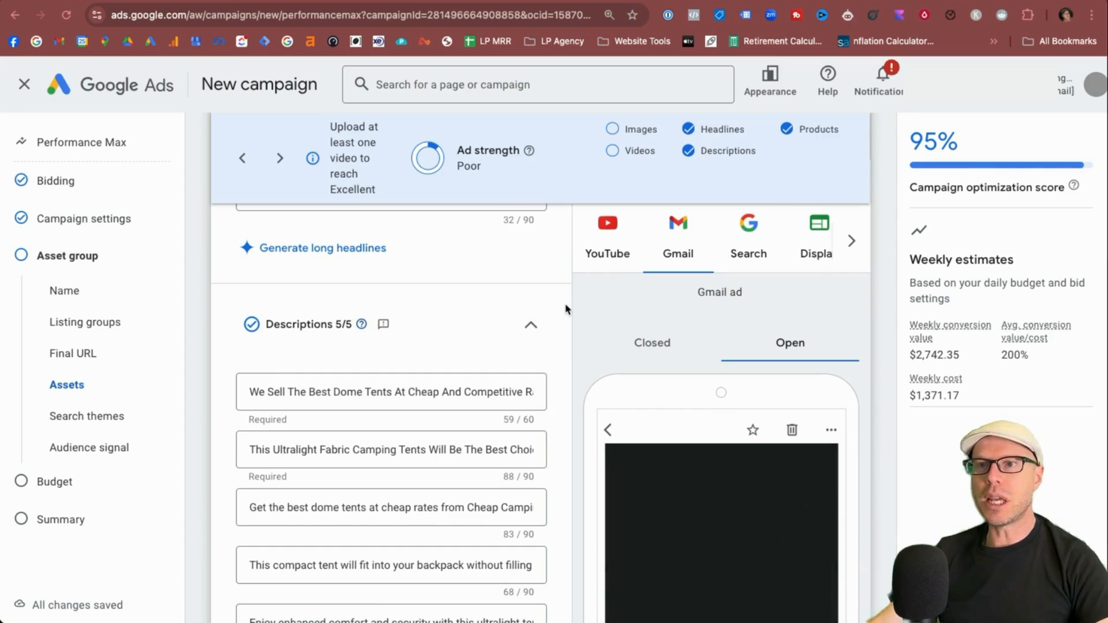
scroll(565, 309, up, 10)
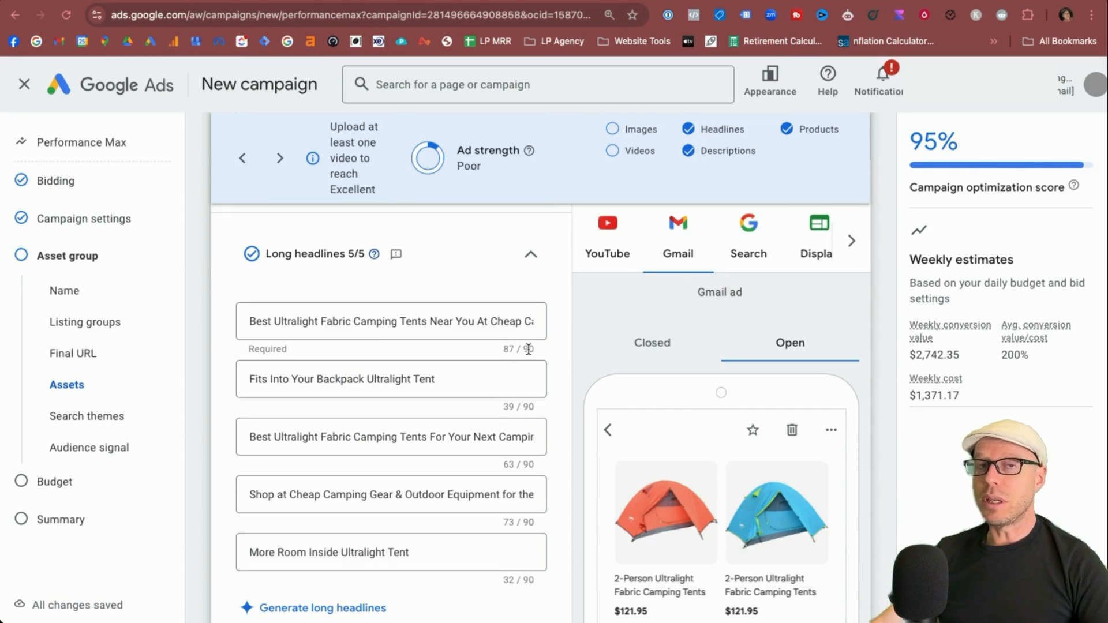
scroll(560, 357, up, 1)
Step: Examine the asset group's ad previews for the YouTube, Gmail and Display placements, along with the account-level sitelinks
click(607, 242)
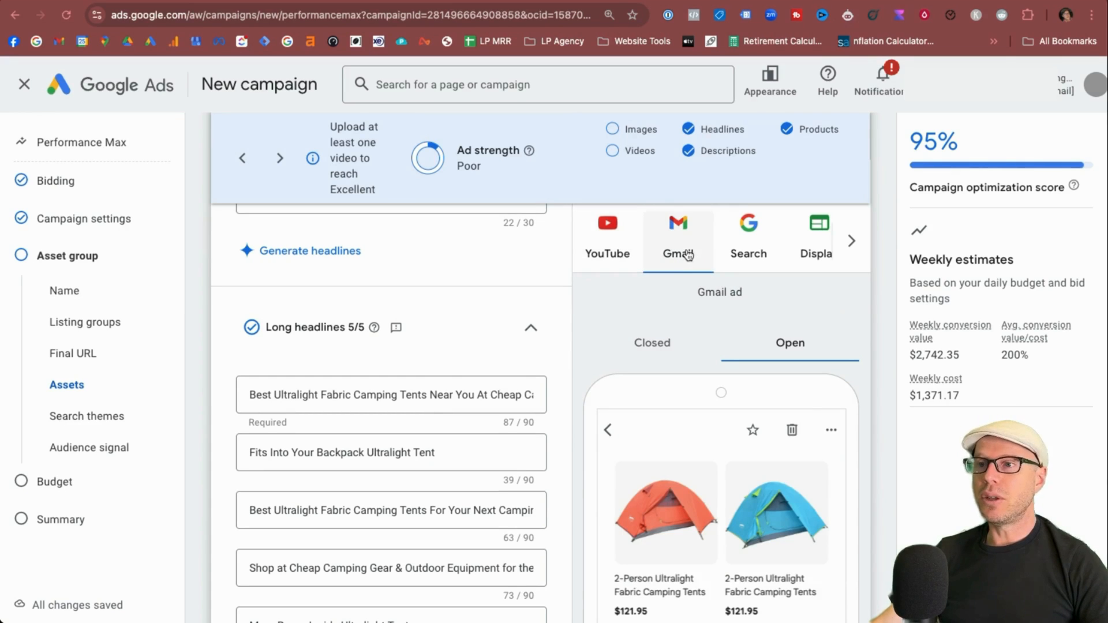
scroll(757, 504, down, 10)
scroll(757, 507, up, 3)
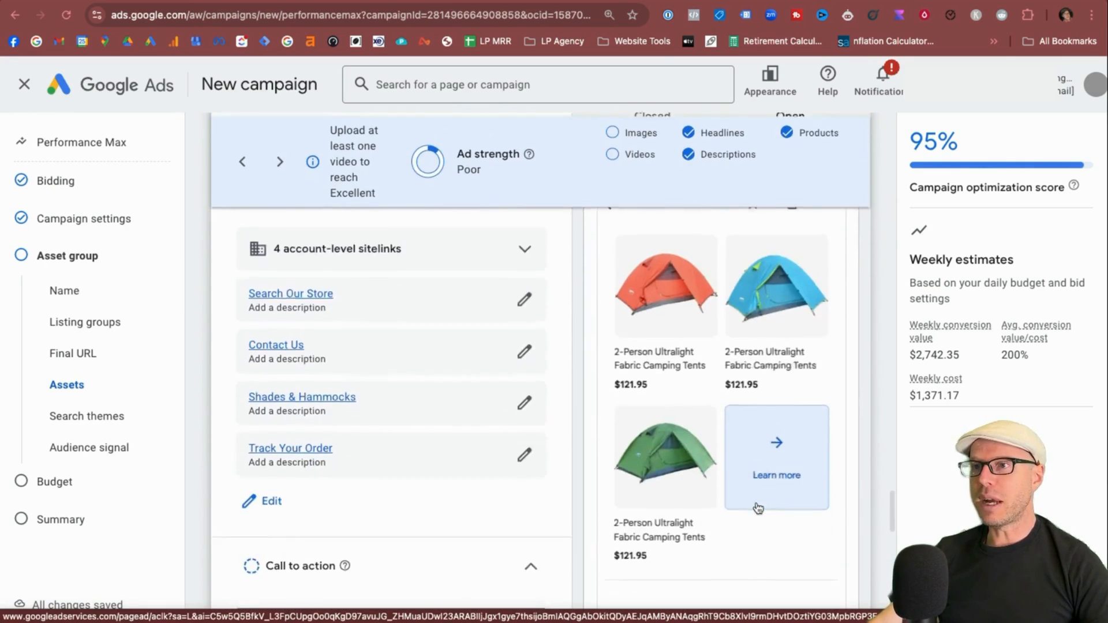
scroll(758, 507, down, 1)
scroll(757, 507, up, 5)
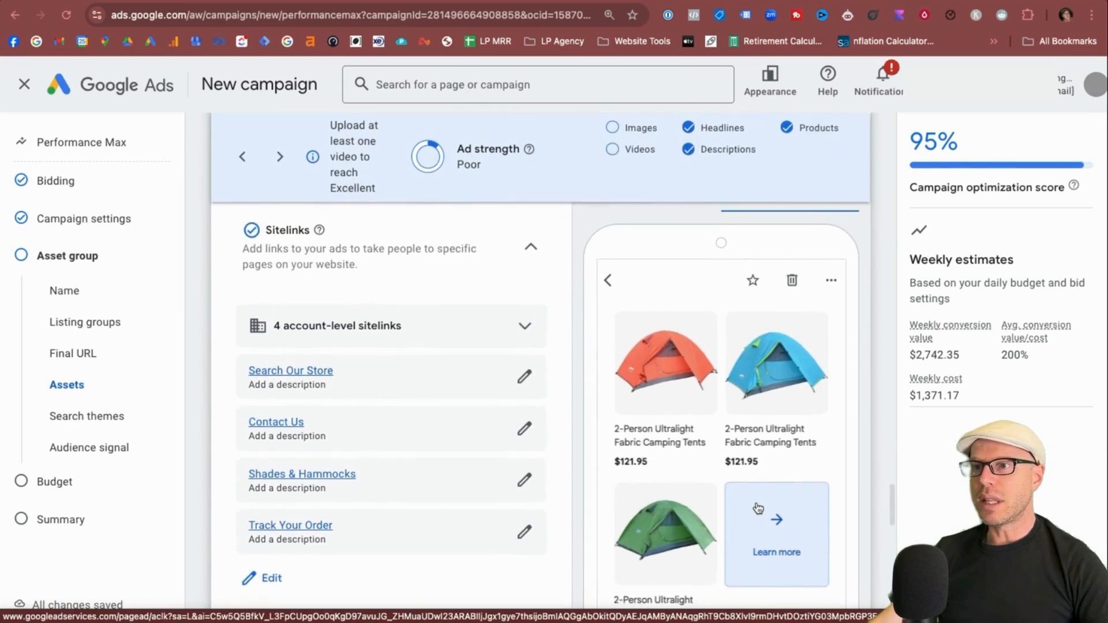
scroll(757, 507, up, 15)
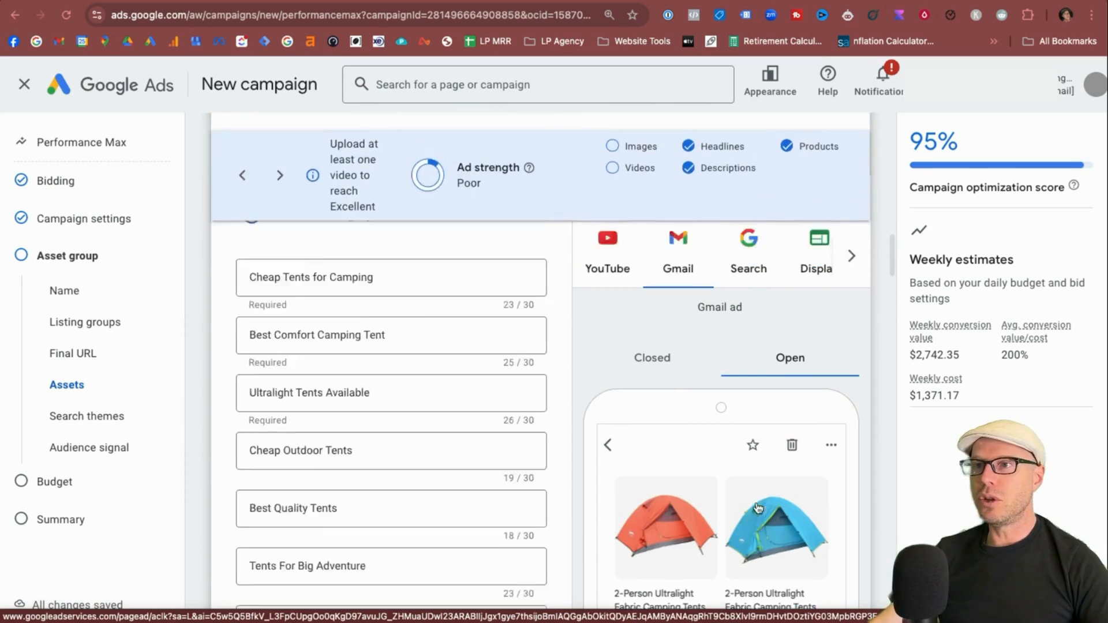
scroll(746, 468, down, 4)
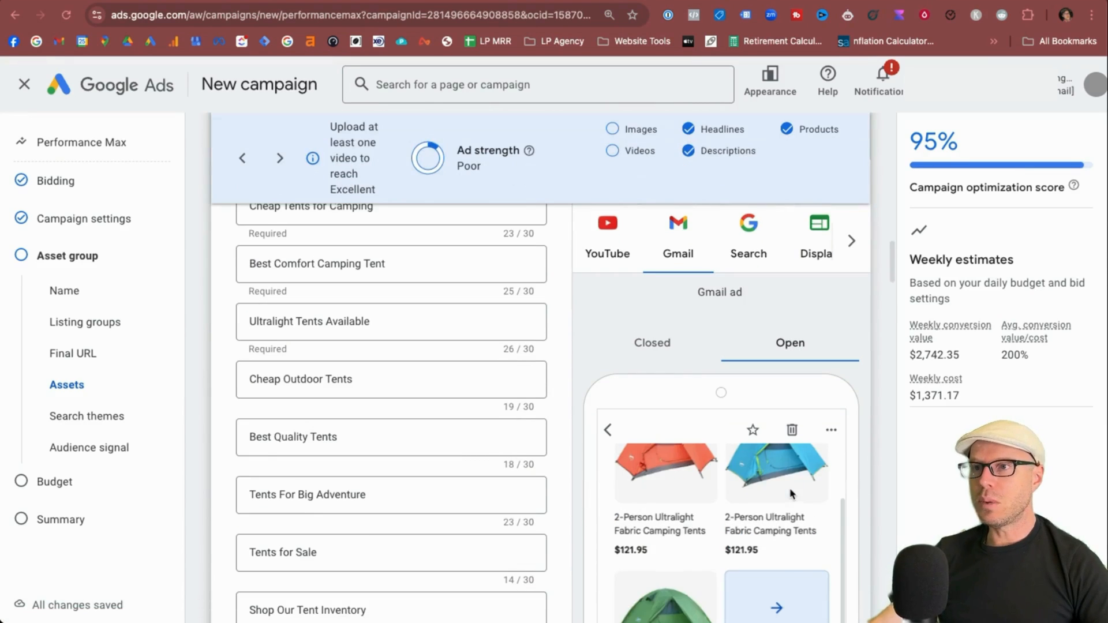
click(851, 241)
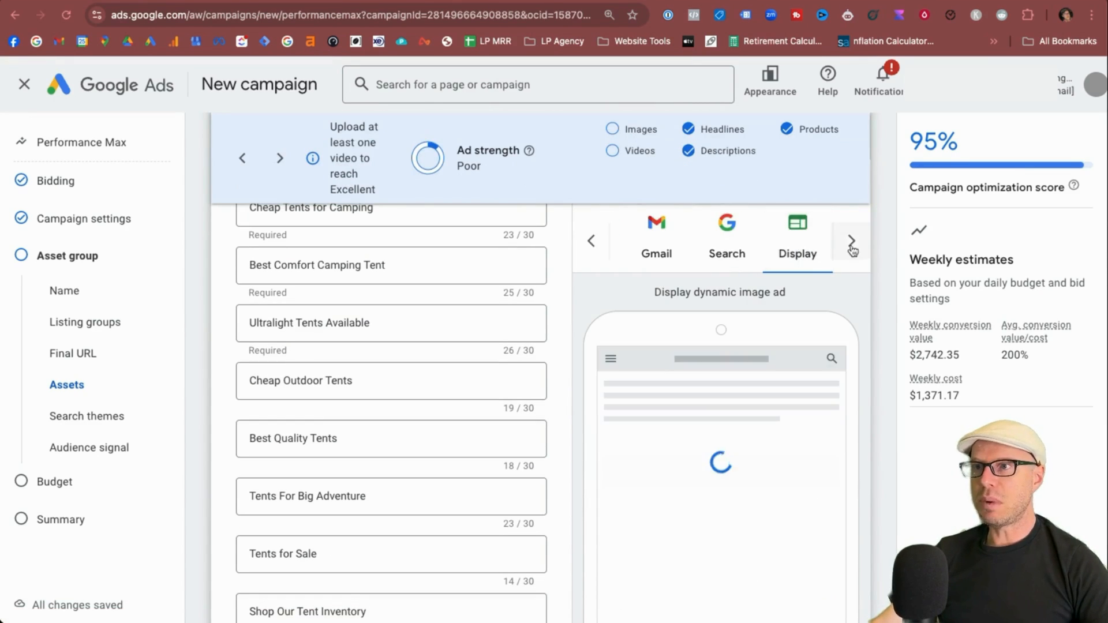
click(852, 244)
Step: Open the headline generator and examine the suggested, asset library and AI-generated headline options
scroll(299, 505, down, 5)
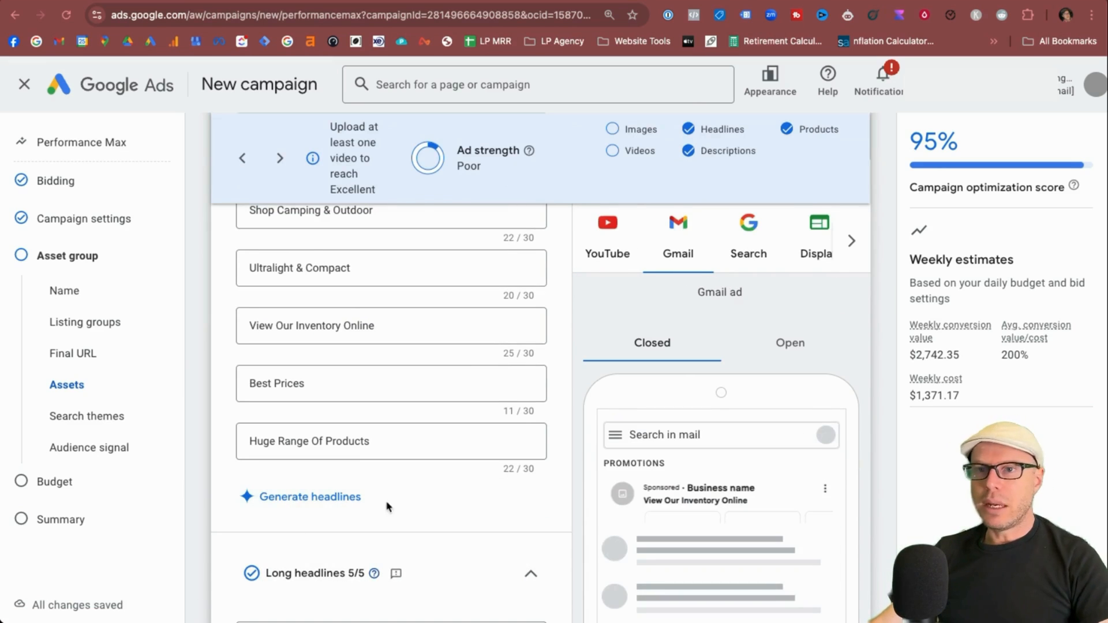
scroll(468, 494, down, 1)
click(286, 467)
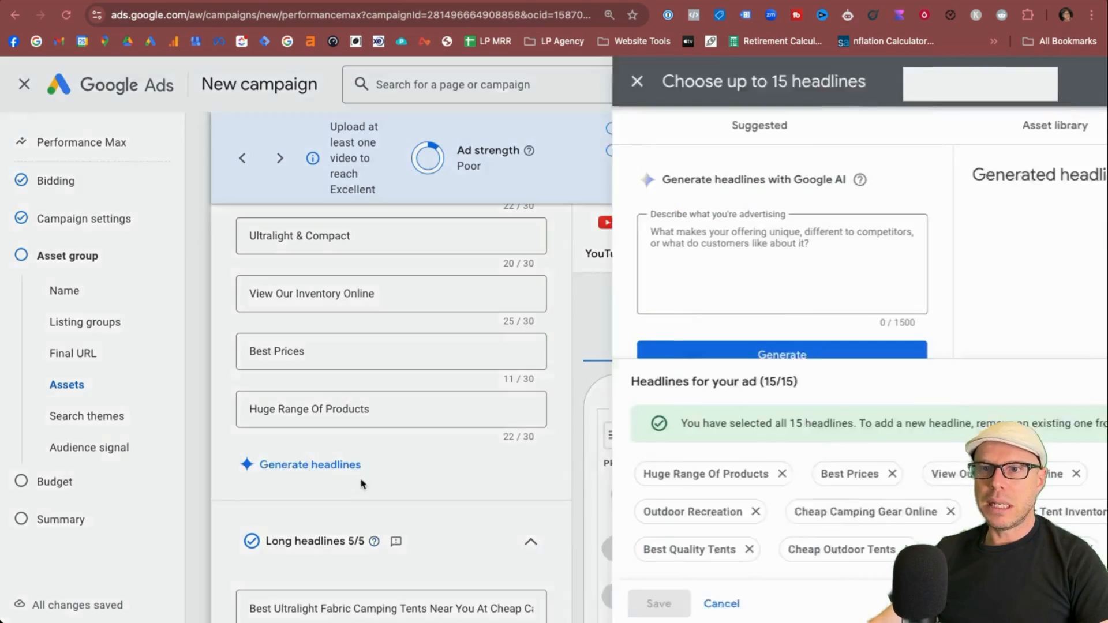
click(412, 293)
scroll(412, 294, down, 1)
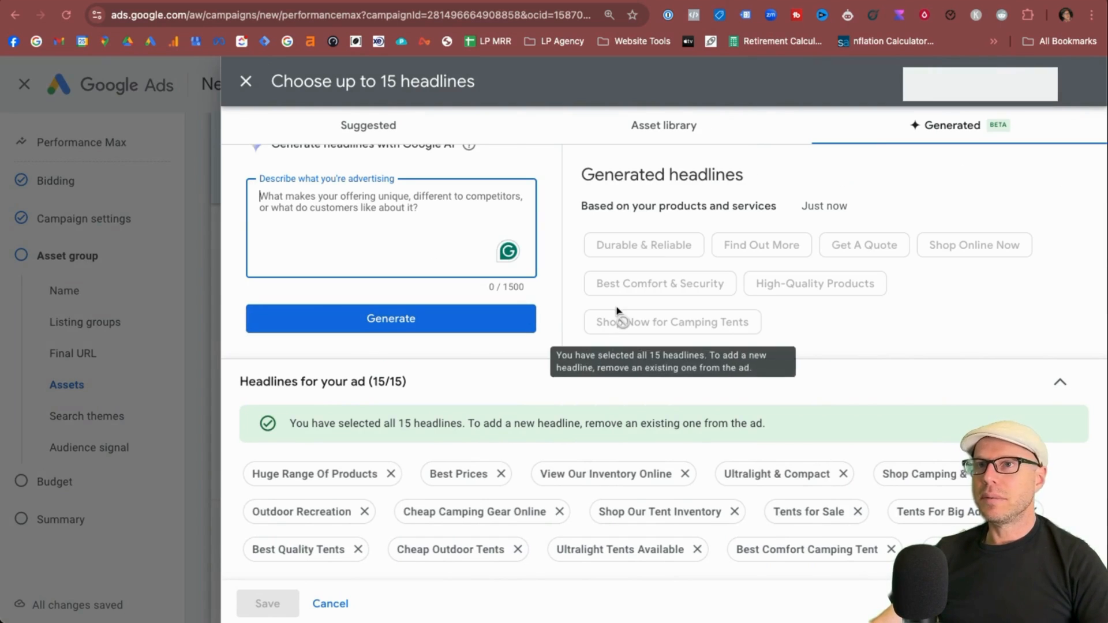
click(426, 125)
click(708, 128)
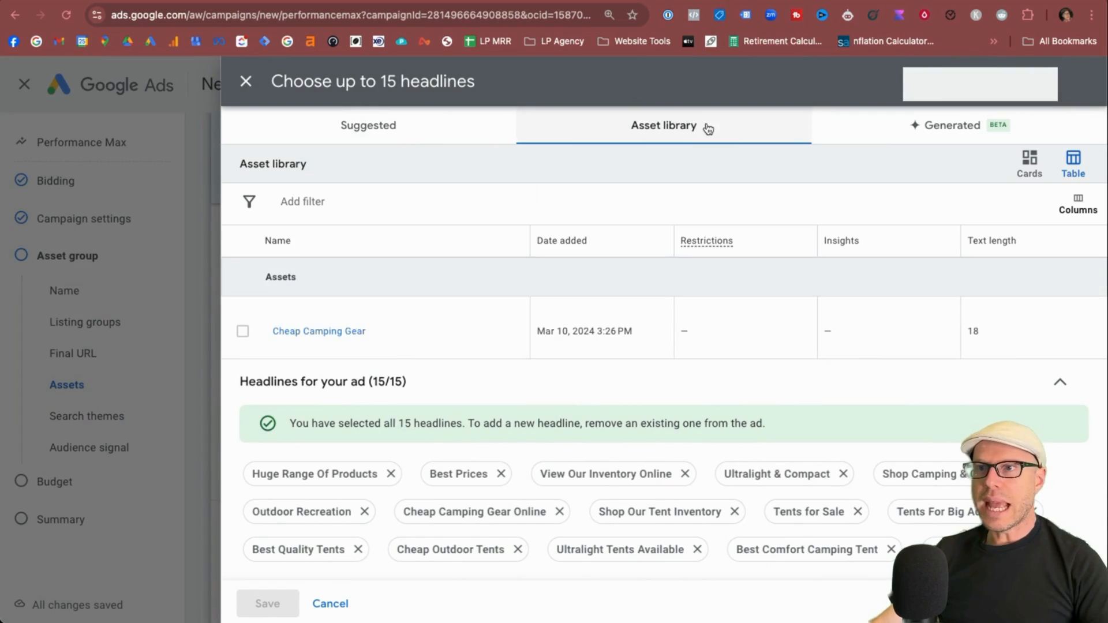
click(949, 126)
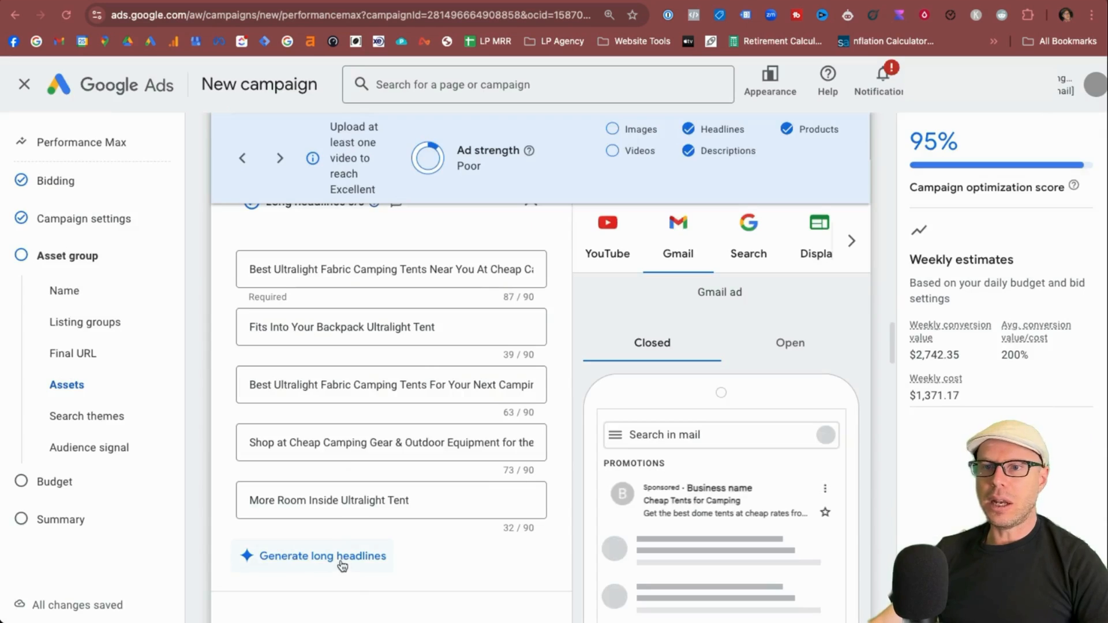
Step: Examine the generation options for long headlines and descriptions, and review the existing text assets down to the images section
click(320, 555)
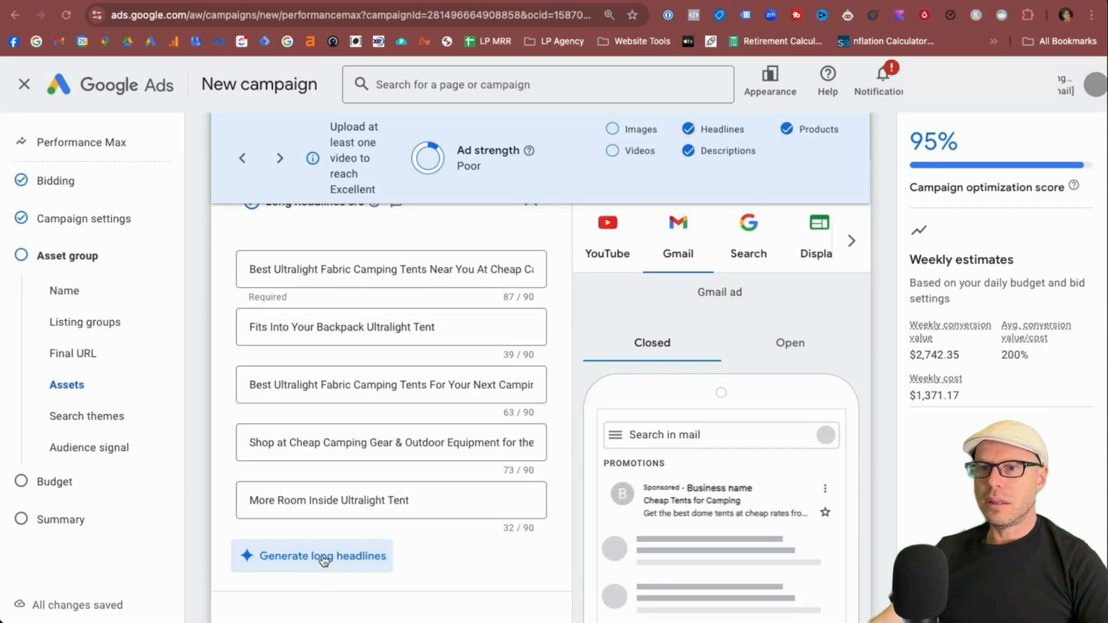
click(318, 555)
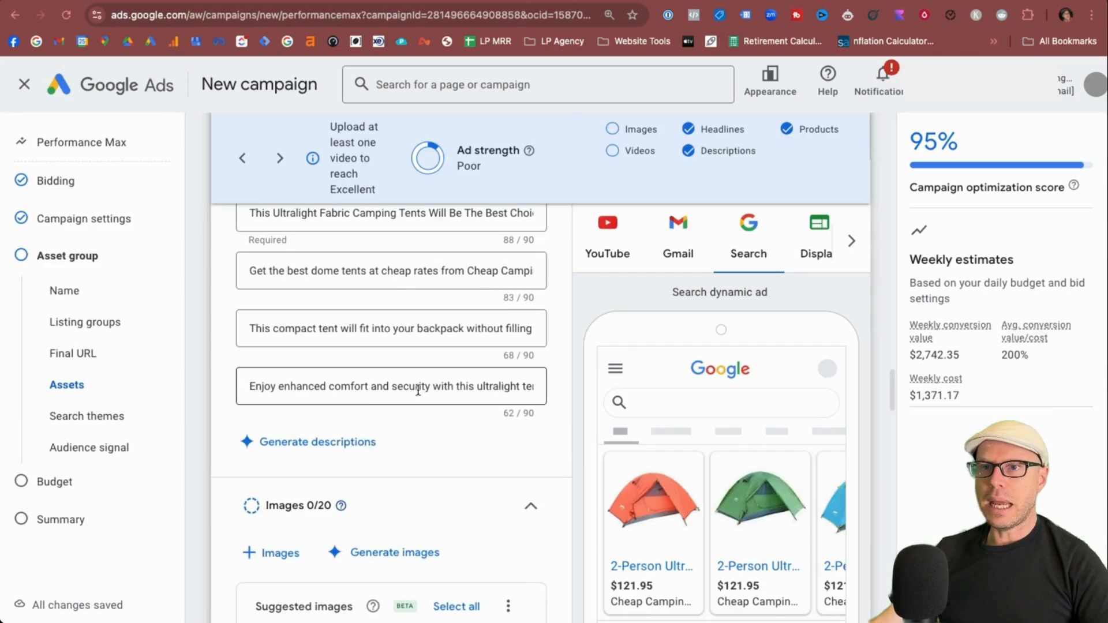
click(357, 441)
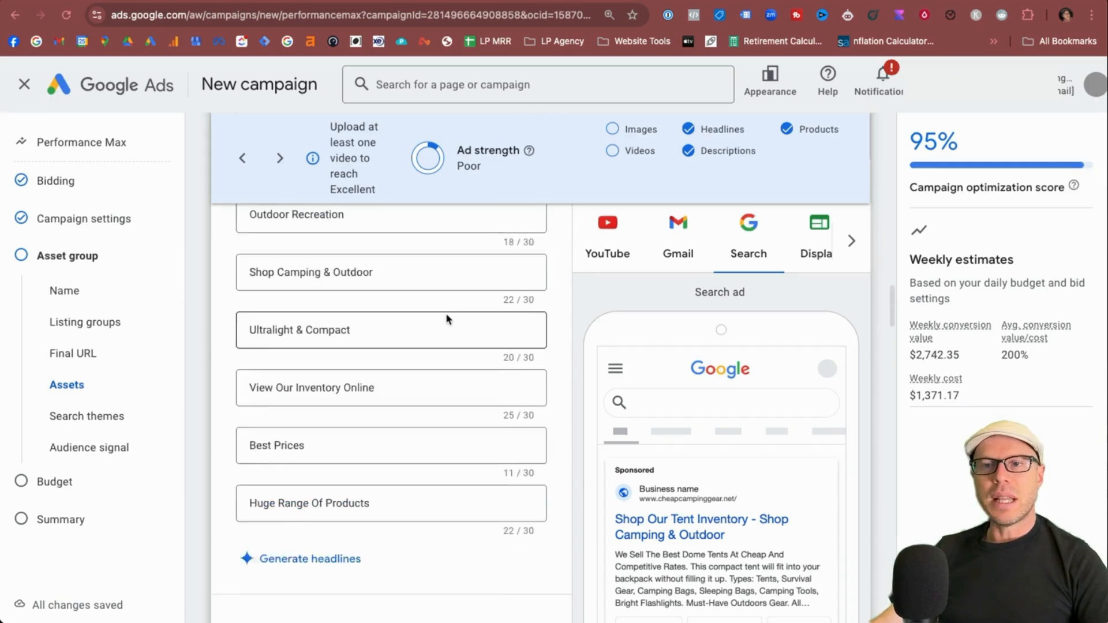
scroll(446, 314, down, 3)
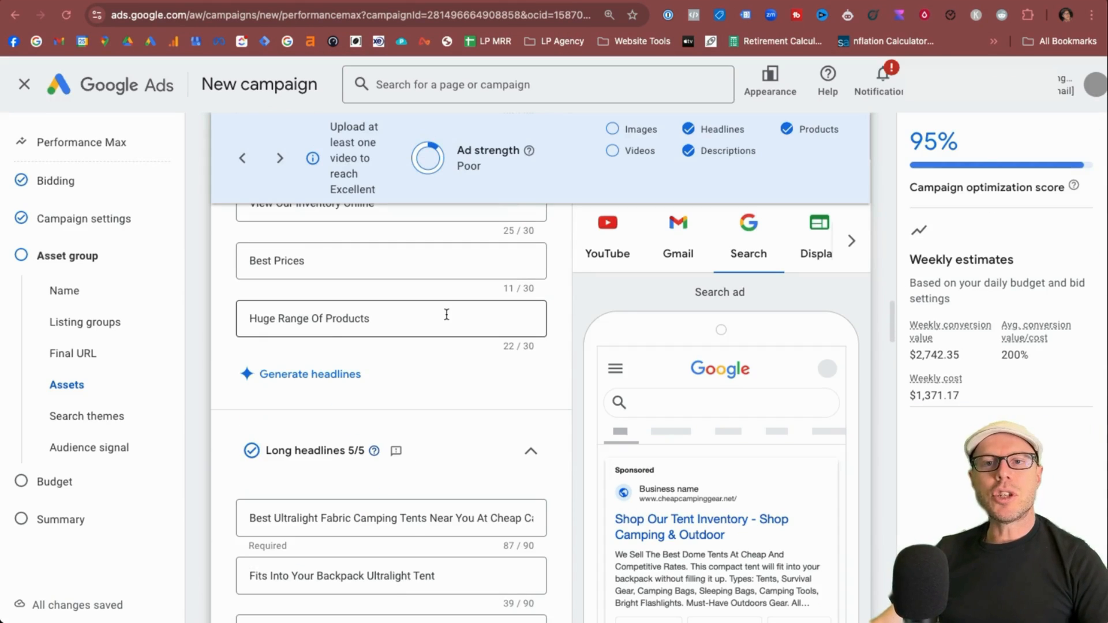
scroll(447, 317, up, 3)
scroll(446, 316, down, 6)
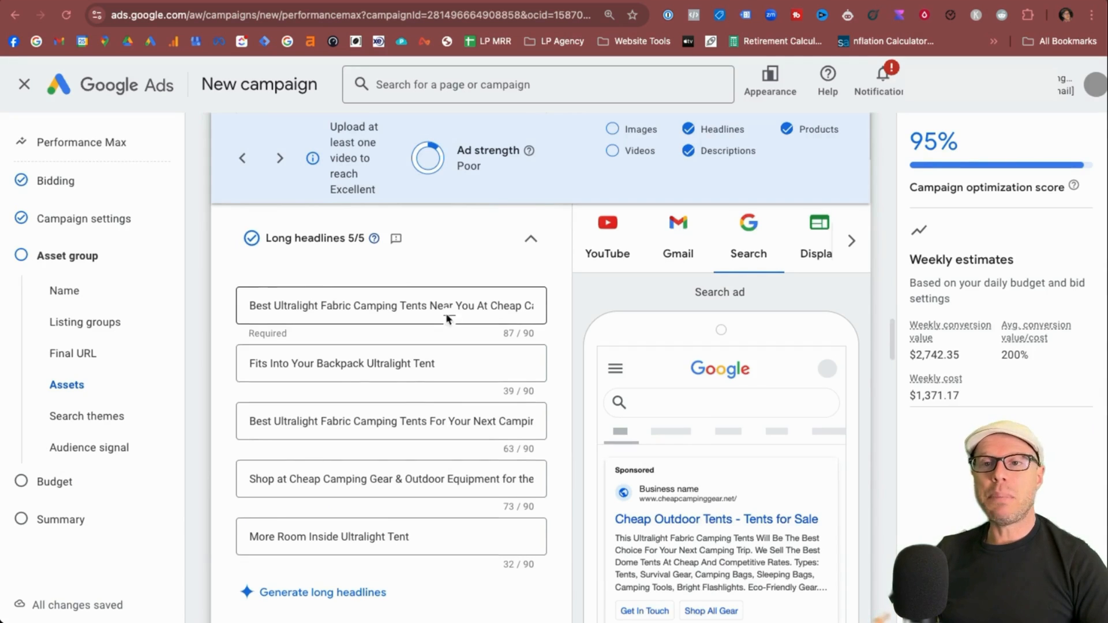
scroll(446, 316, down, 10)
scroll(446, 319, up, 2)
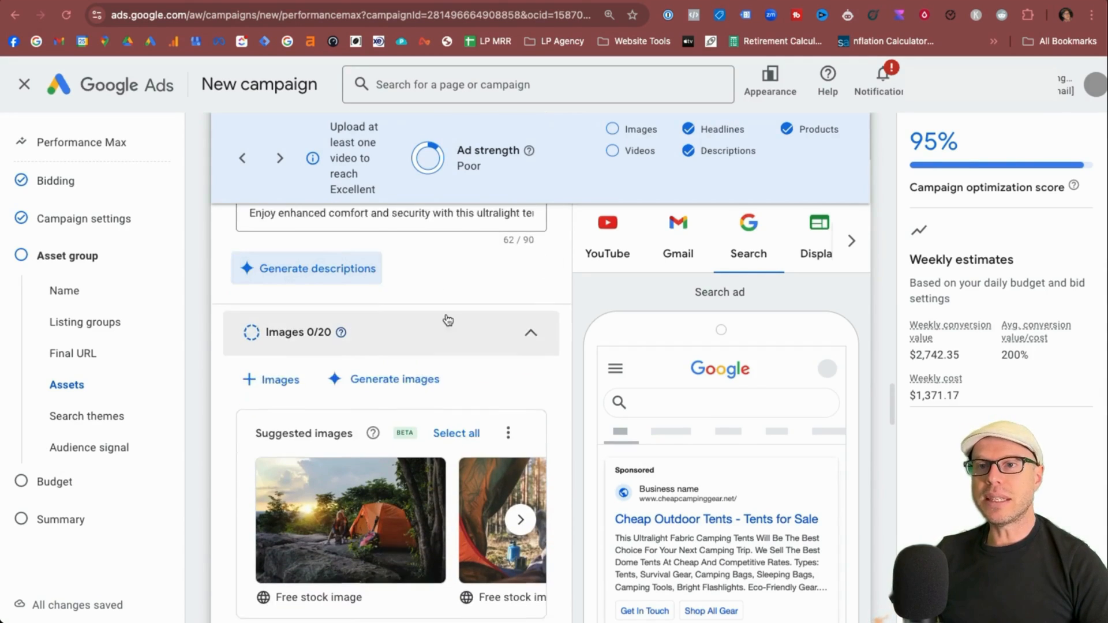
Step: Open the image picker for the asset group and examine its available image sources, including website, upload and free stock images
scroll(446, 319, down, 1)
click(263, 369)
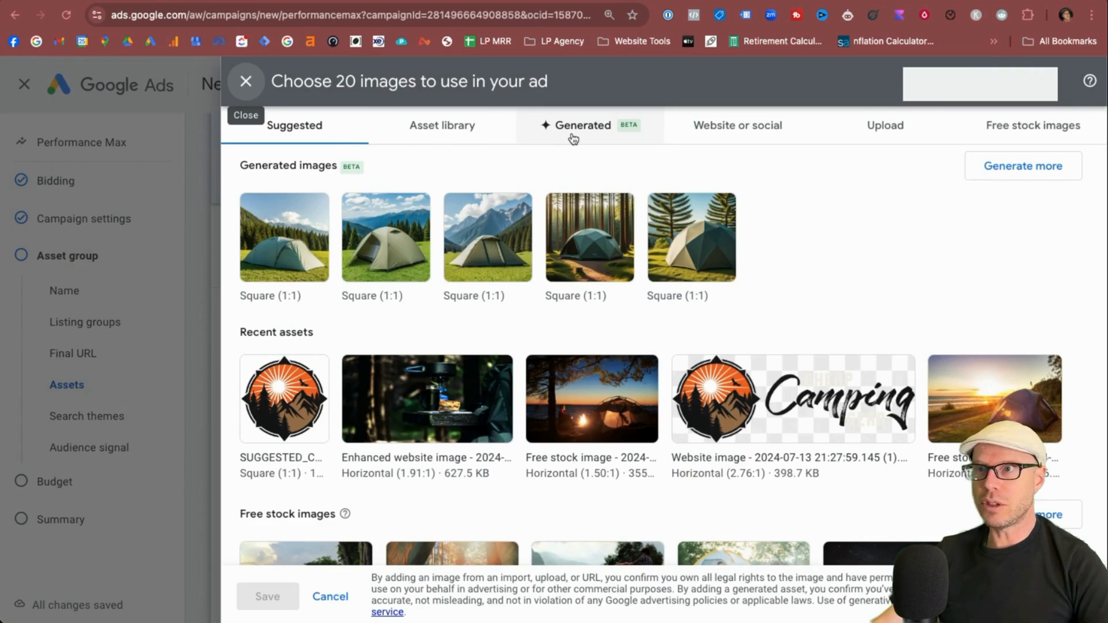
click(778, 124)
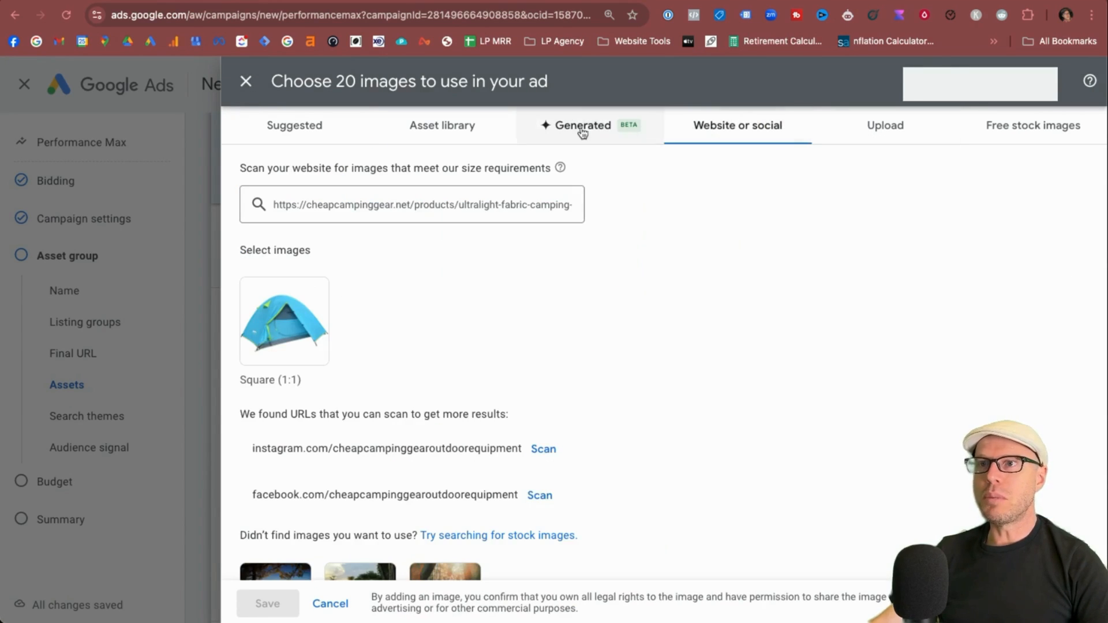
click(848, 127)
click(1058, 129)
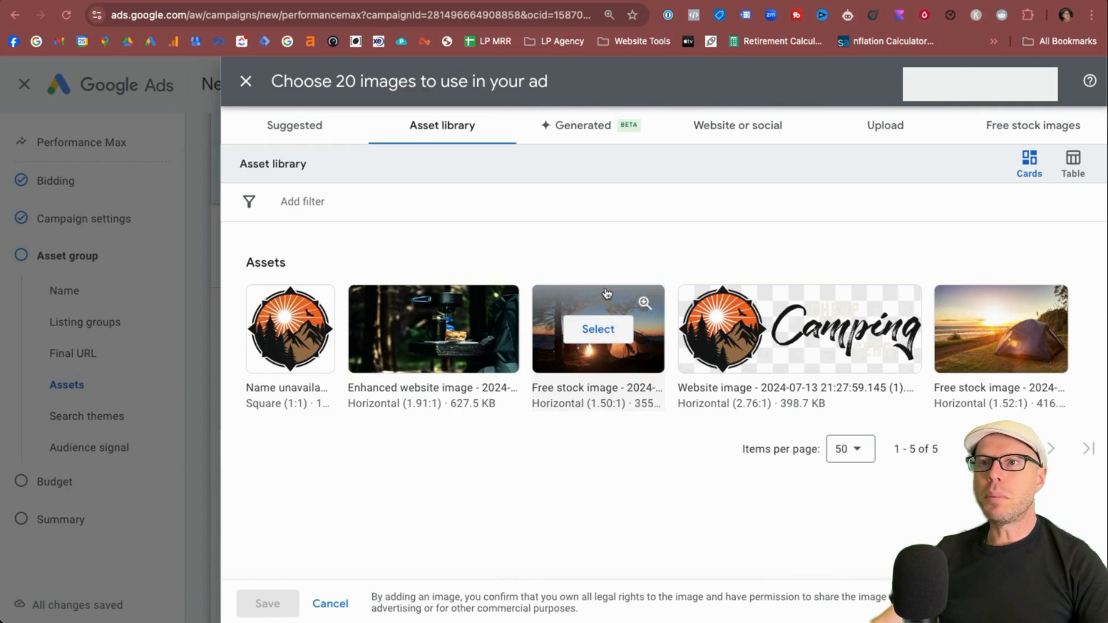
Step: Add the campfire tent image from the asset library in 3 ratios, adjusting its 1:1 and 4:5 crops around the campfire and tent
click(571, 333)
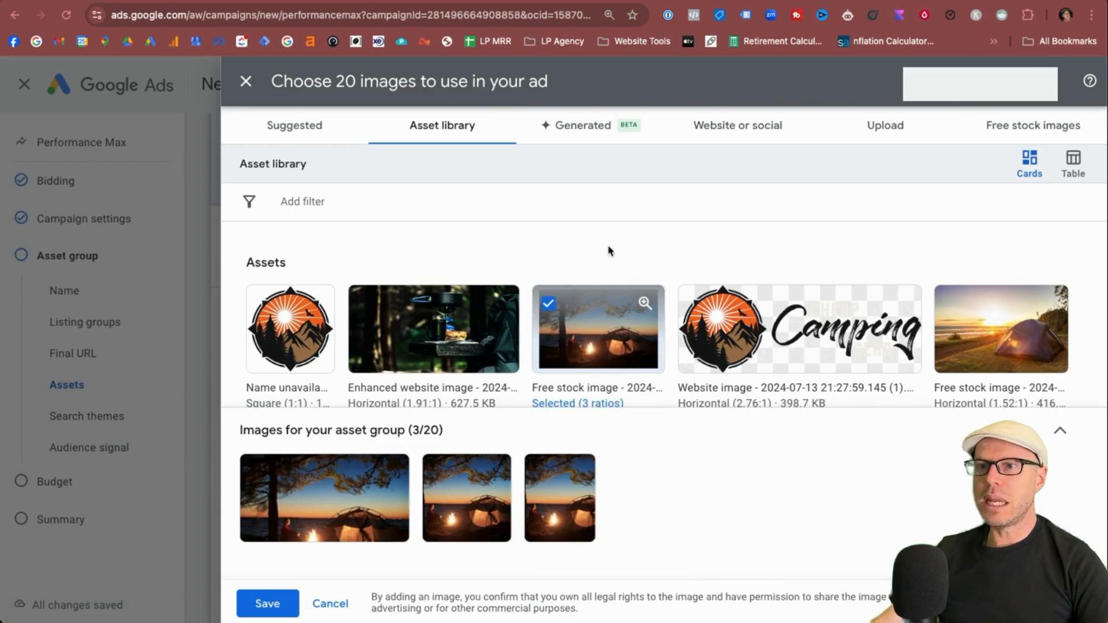
click(259, 483)
drag(689, 330, 685, 391)
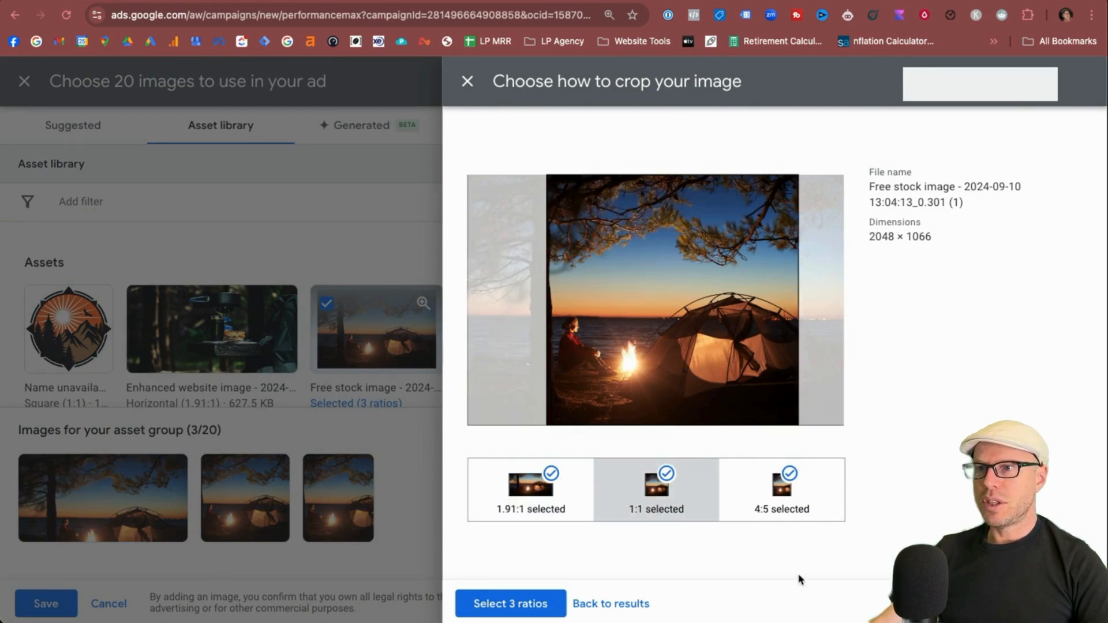
mouse_move(671, 383)
mouse_down()
mouse_move(685, 381)
mouse_move(660, 383)
mouse_move(673, 385)
mouse_up()
drag(787, 411, 866, 476)
click(782, 491)
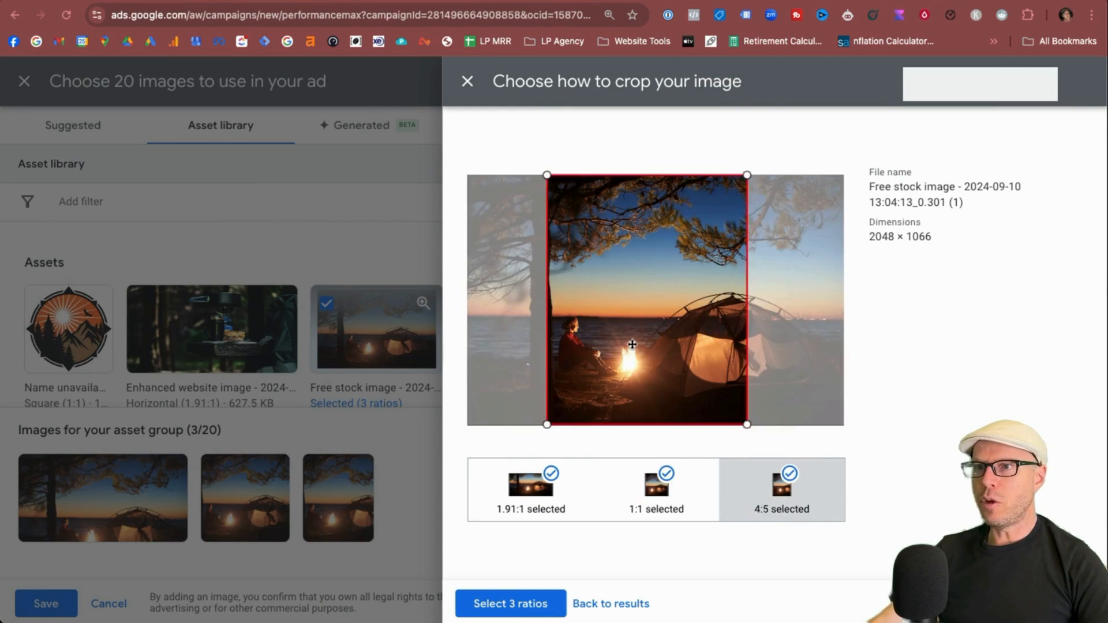
mouse_move(631, 344)
mouse_down()
mouse_move(644, 344)
mouse_move(633, 344)
mouse_up()
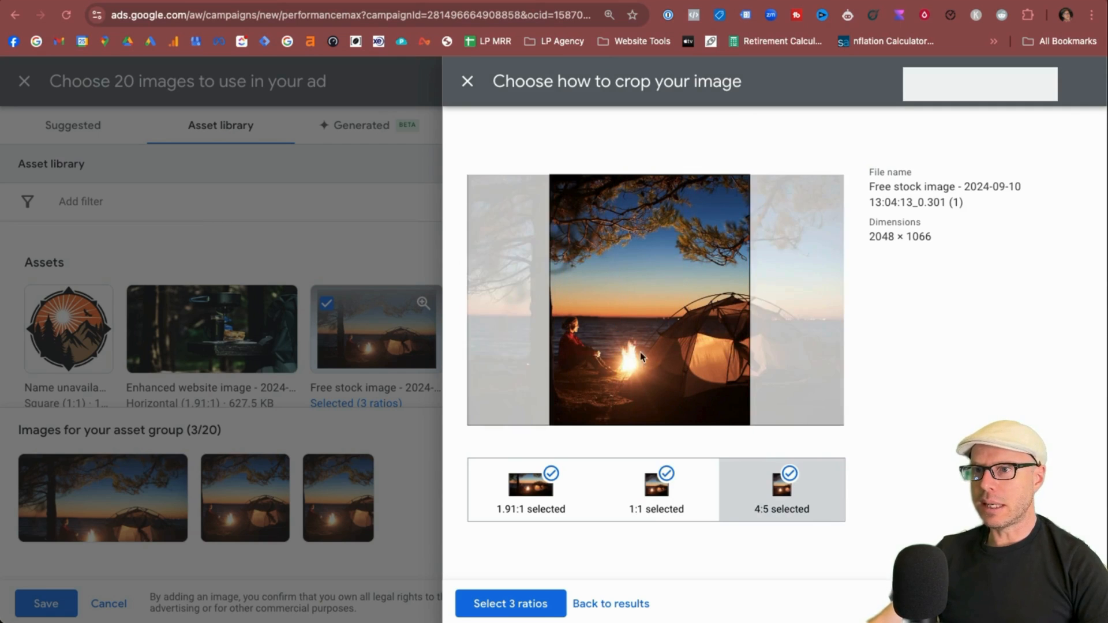
click(511, 604)
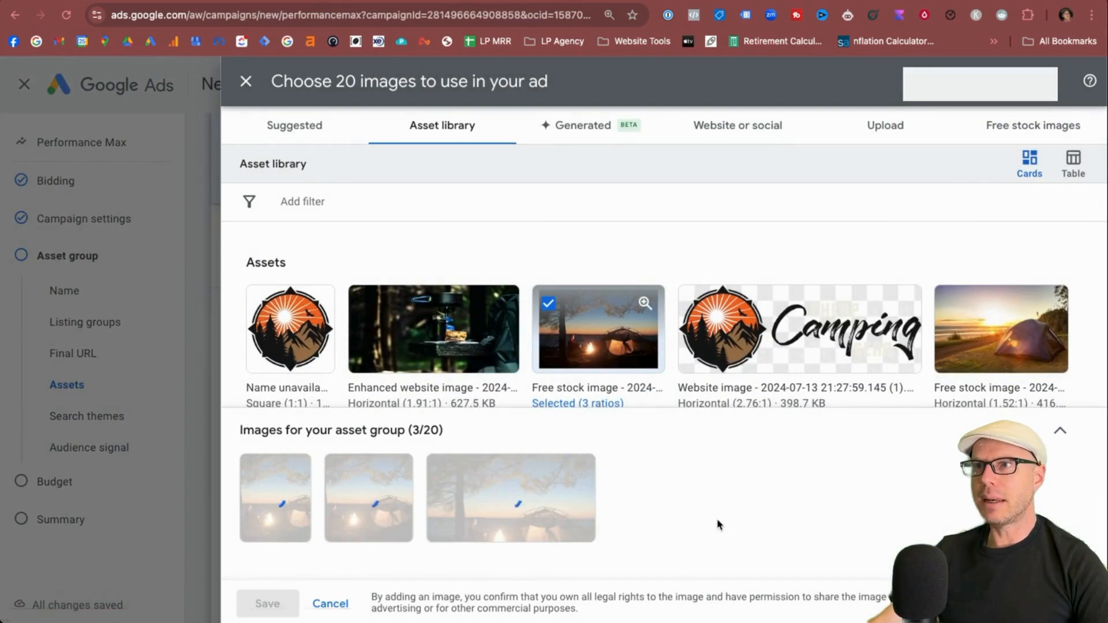
Step: Add the sunset tent stock image from the asset library to the asset group's image selection
click(999, 329)
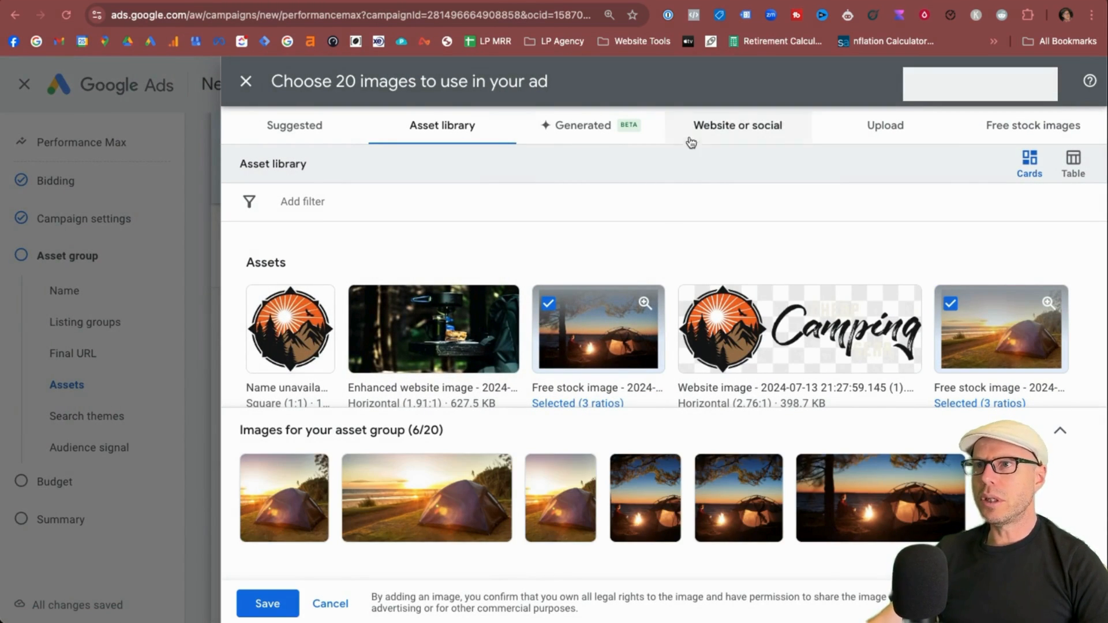
Step: Examine the AI-generated tent images offered for the asset group and their 14-day storage notice
click(567, 127)
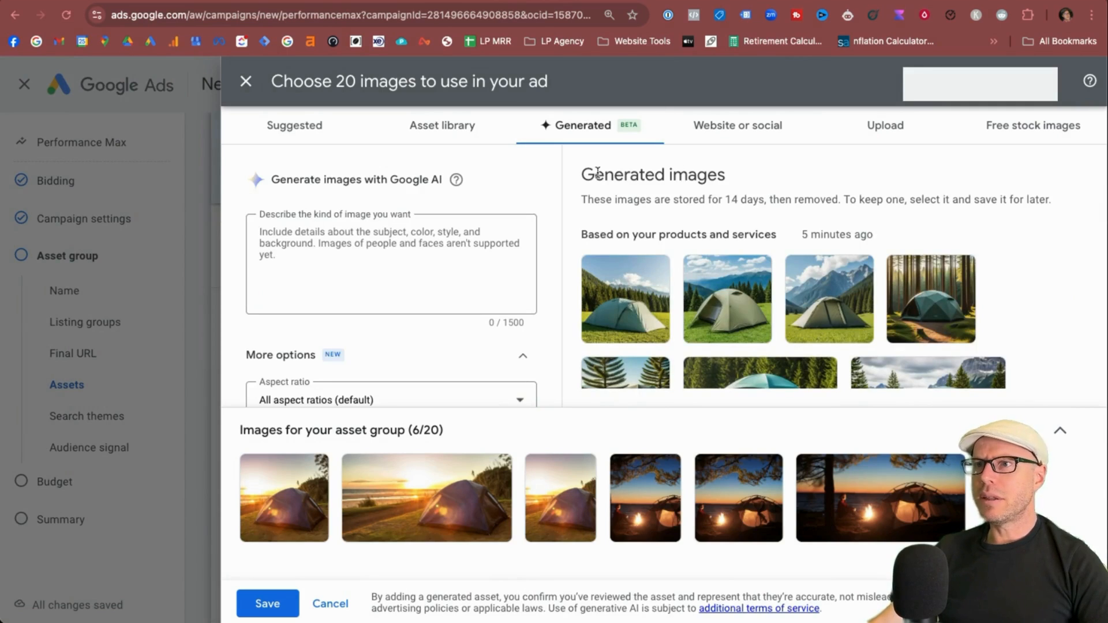
drag(598, 173, 769, 173)
click(769, 174)
drag(571, 242, 828, 230)
click(866, 232)
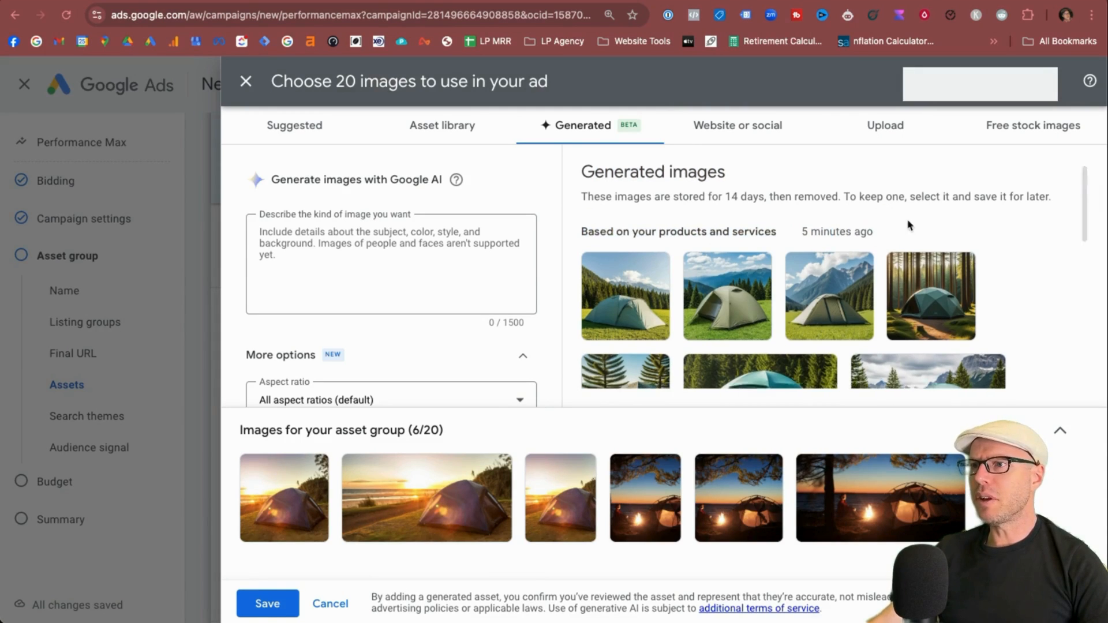
scroll(842, 242, down, 3)
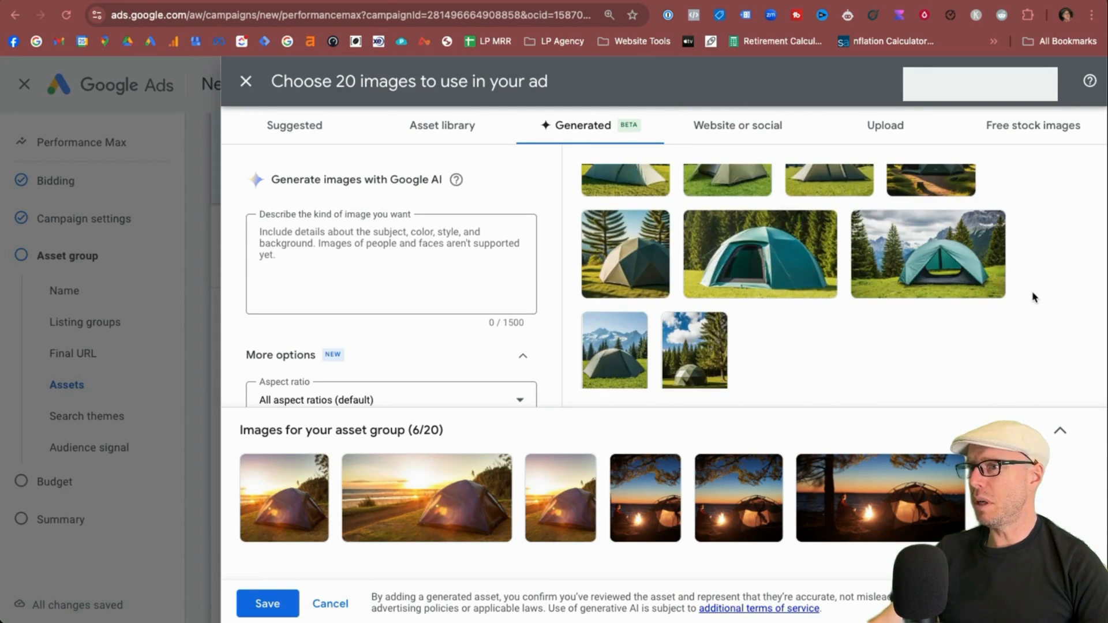
scroll(923, 323, down, 1)
mouse_move(681, 364)
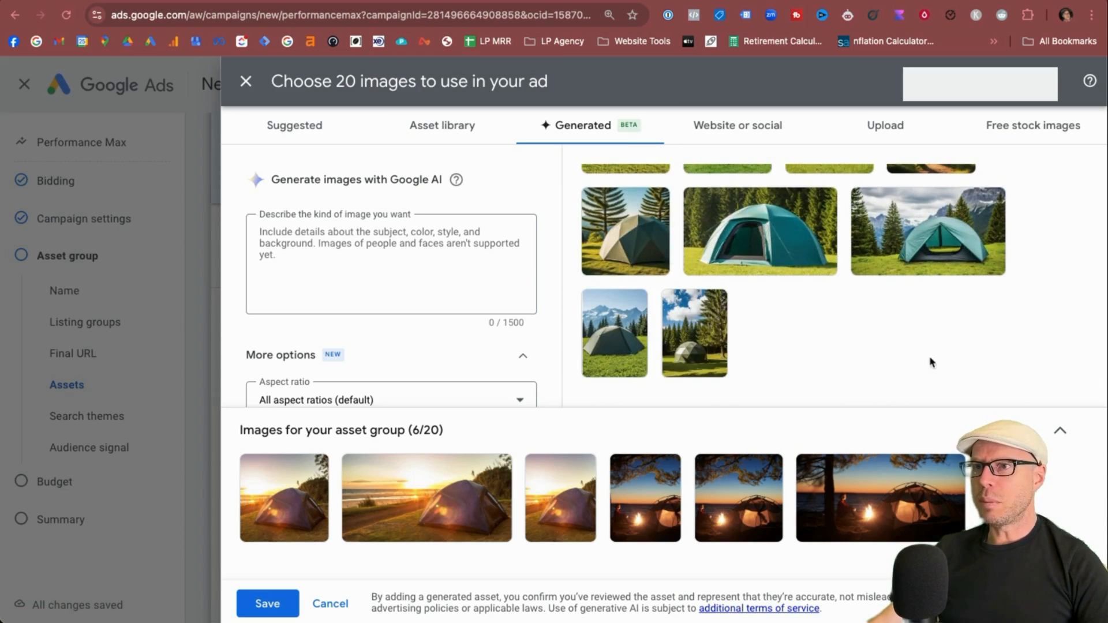
scroll(930, 356, up, 5)
scroll(1007, 335, down, 1)
scroll(981, 329, up, 1)
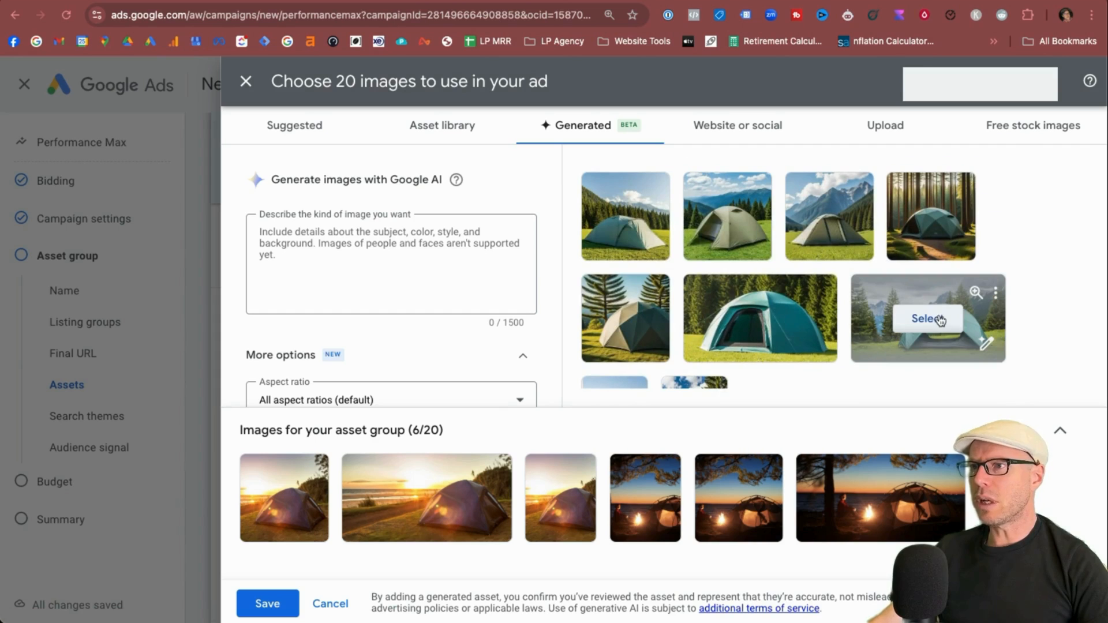
Step: Add the two wide generated teal tent images in 3 ratios, shifting the forest dome tent's 4:5 crop toward its entrance
click(930, 319)
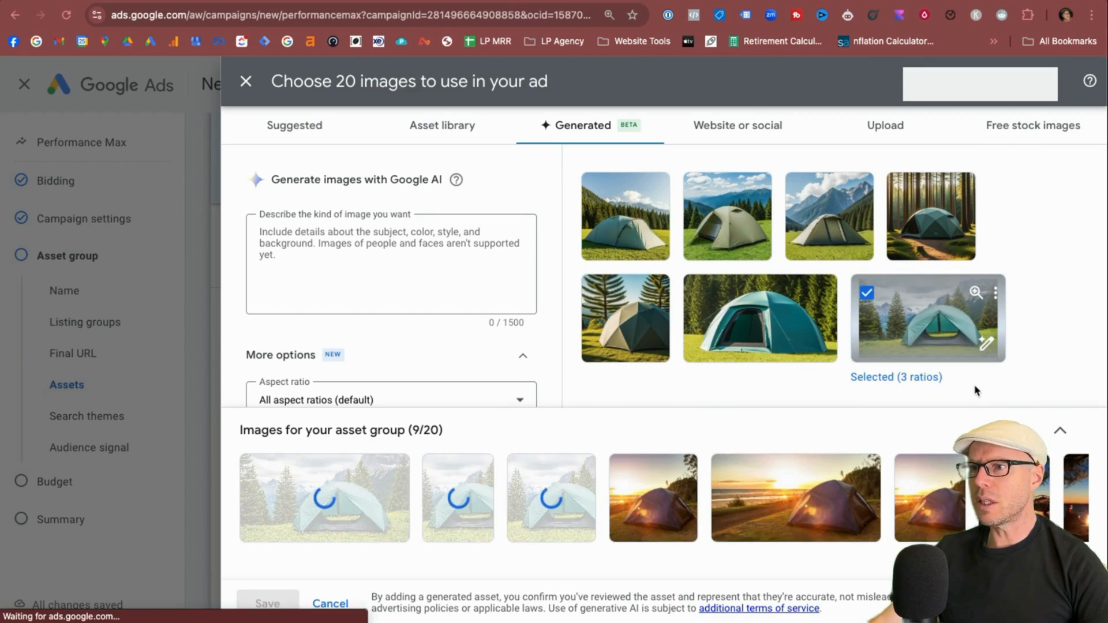
click(749, 325)
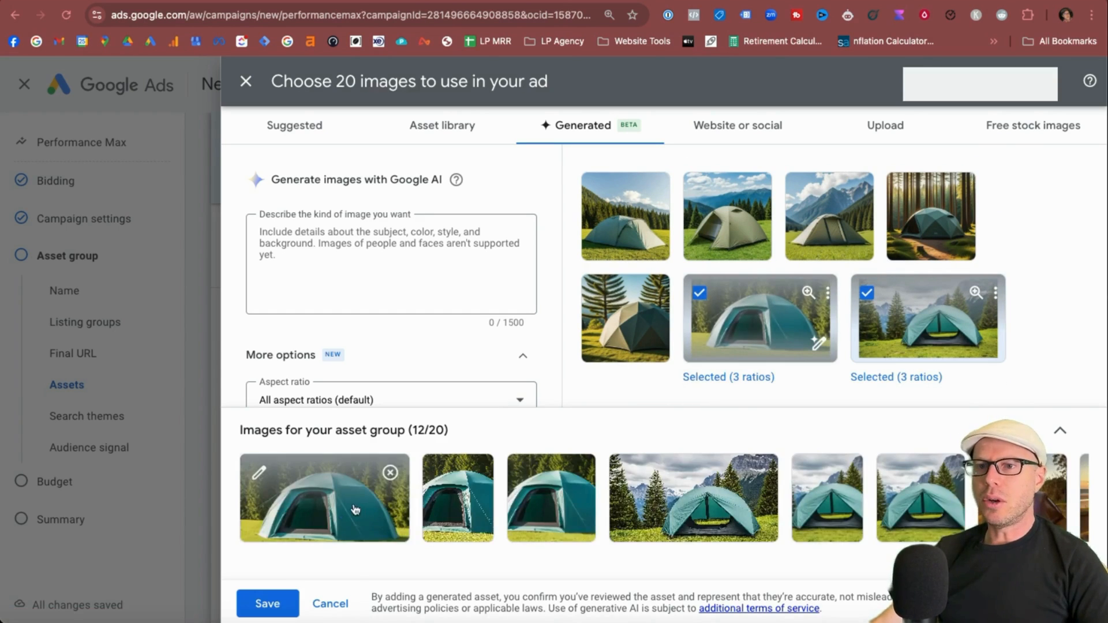
click(701, 376)
click(762, 497)
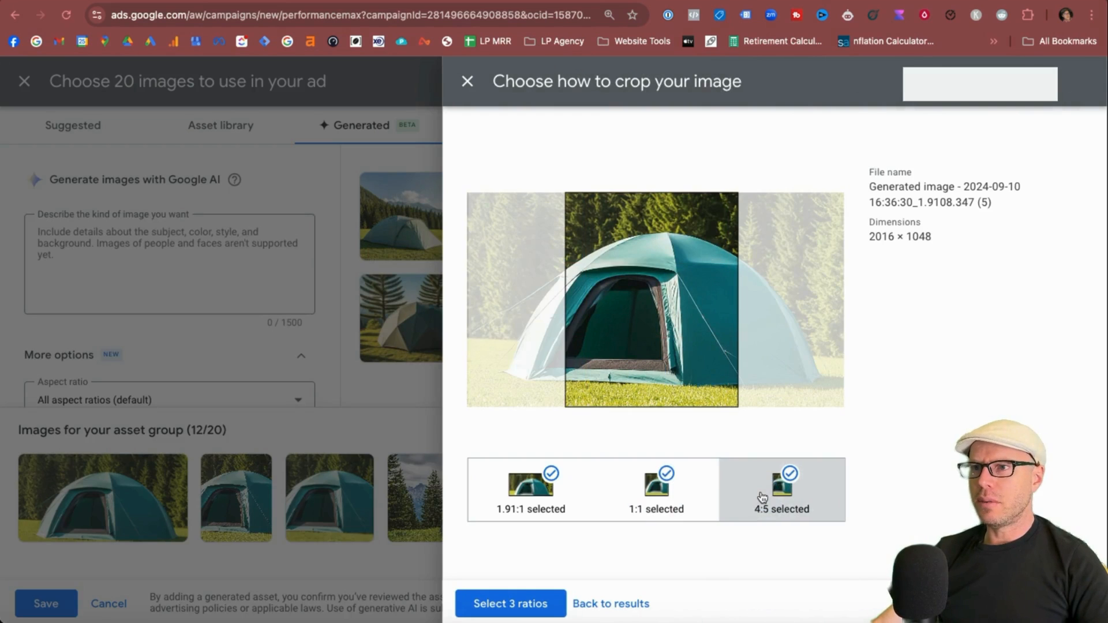
drag(663, 355, 638, 353)
click(536, 602)
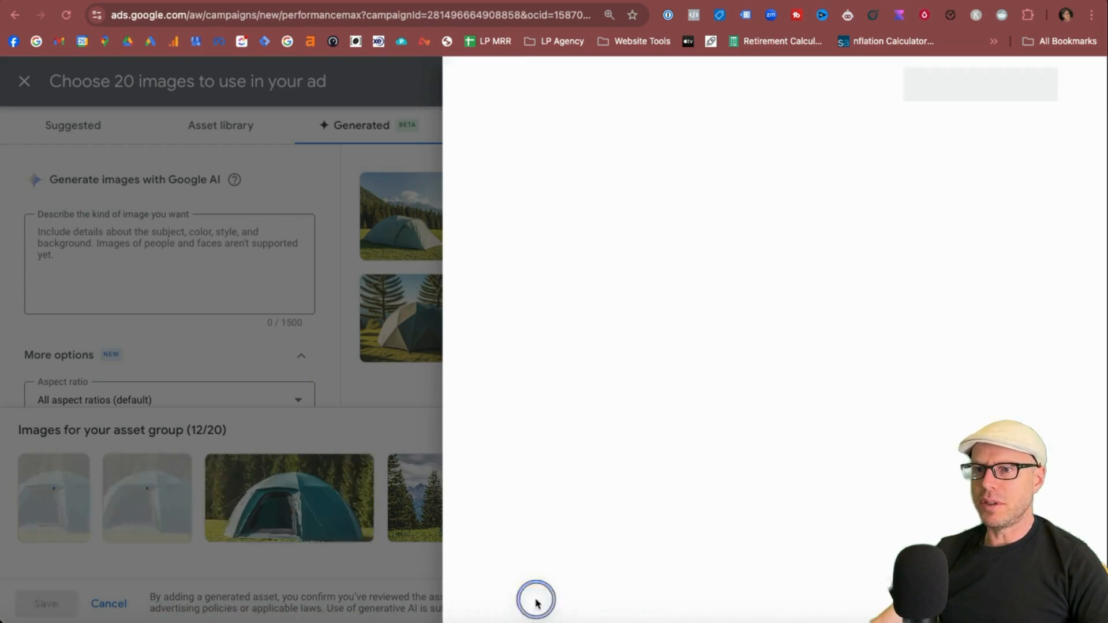
Step: Adjust the 1:1 and 4:5 crops of the generated mountain tent image so they frame the whole tent, keeping 3 ratios
click(675, 502)
click(674, 513)
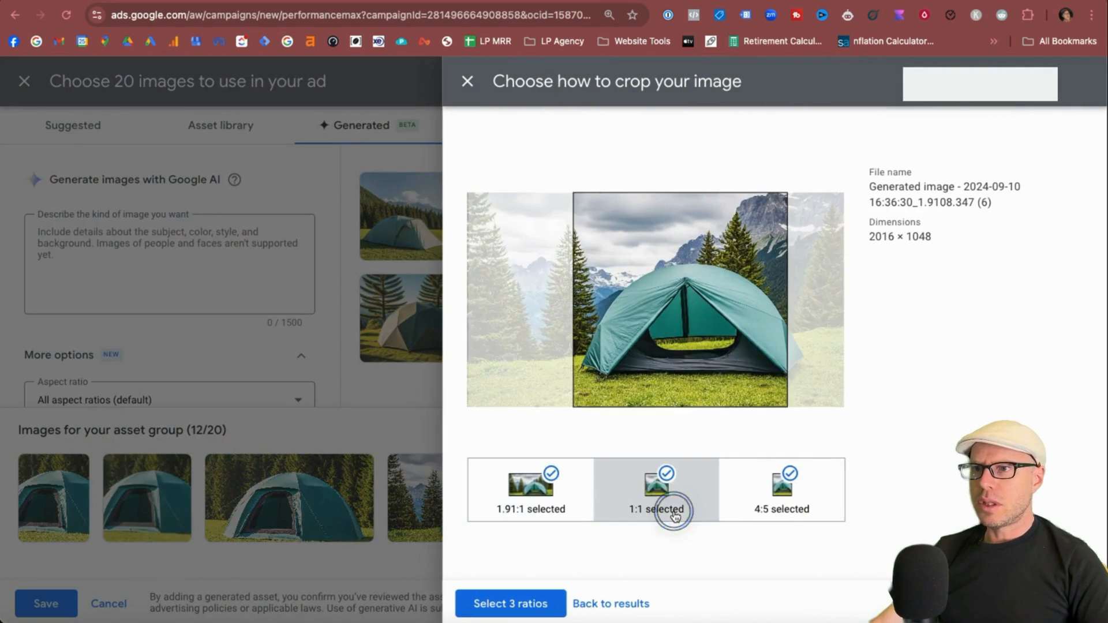
drag(704, 295, 717, 296)
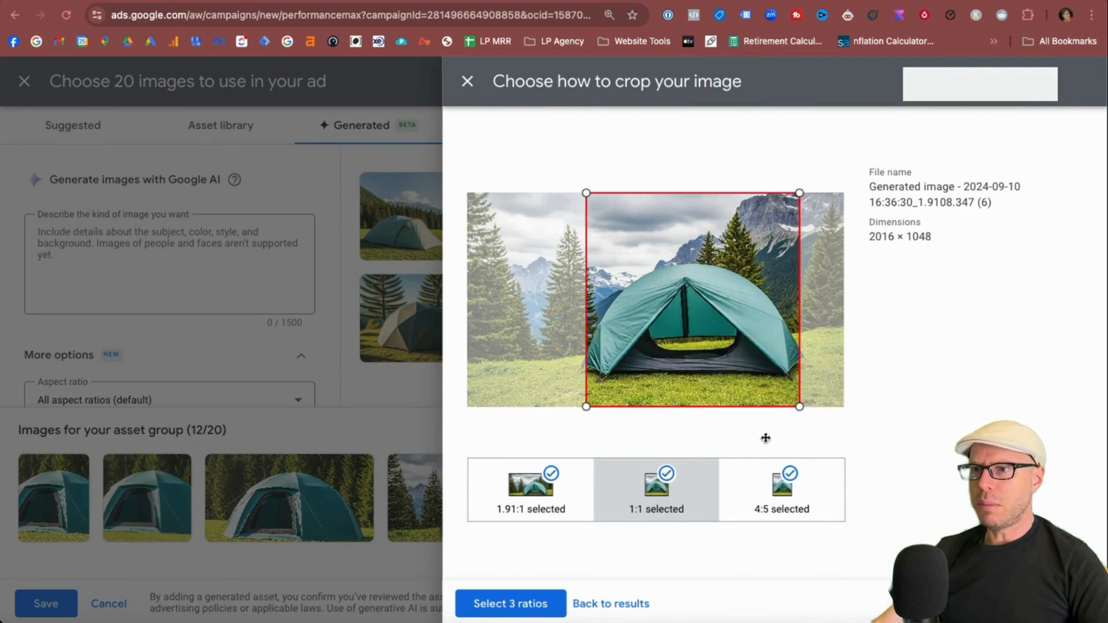
click(797, 506)
mouse_move(698, 369)
mouse_down()
mouse_move(717, 371)
mouse_move(698, 366)
mouse_up()
click(508, 602)
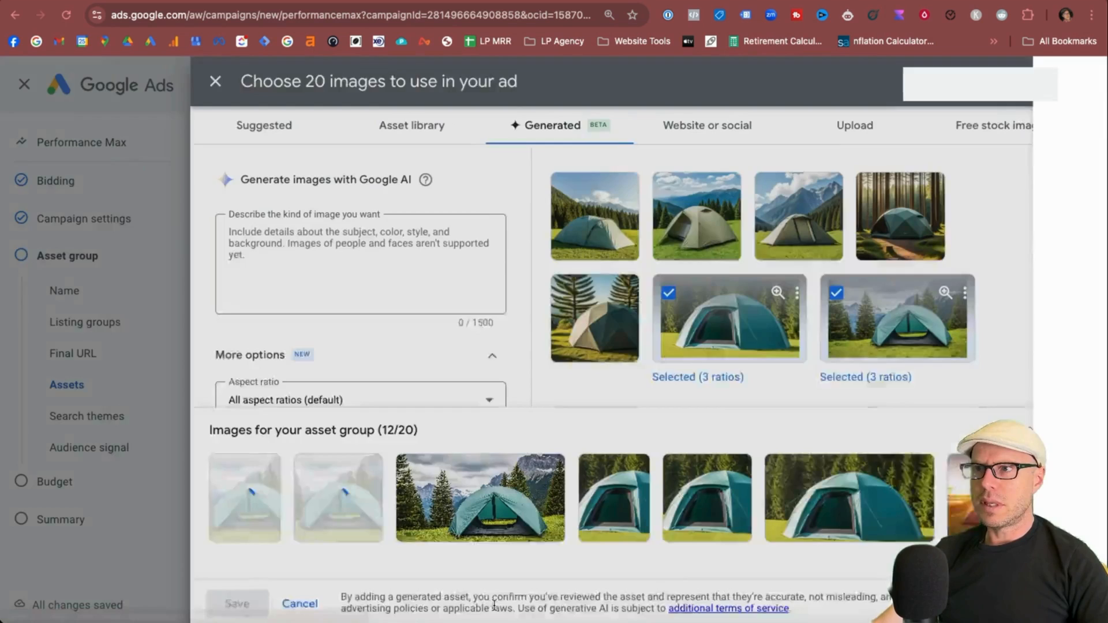
Step: Add the starry-night campfire tent free stock image in 3 ratios, with its 1.91:1 crop covering the fire, and save the image selection
scroll(624, 371, down, 5)
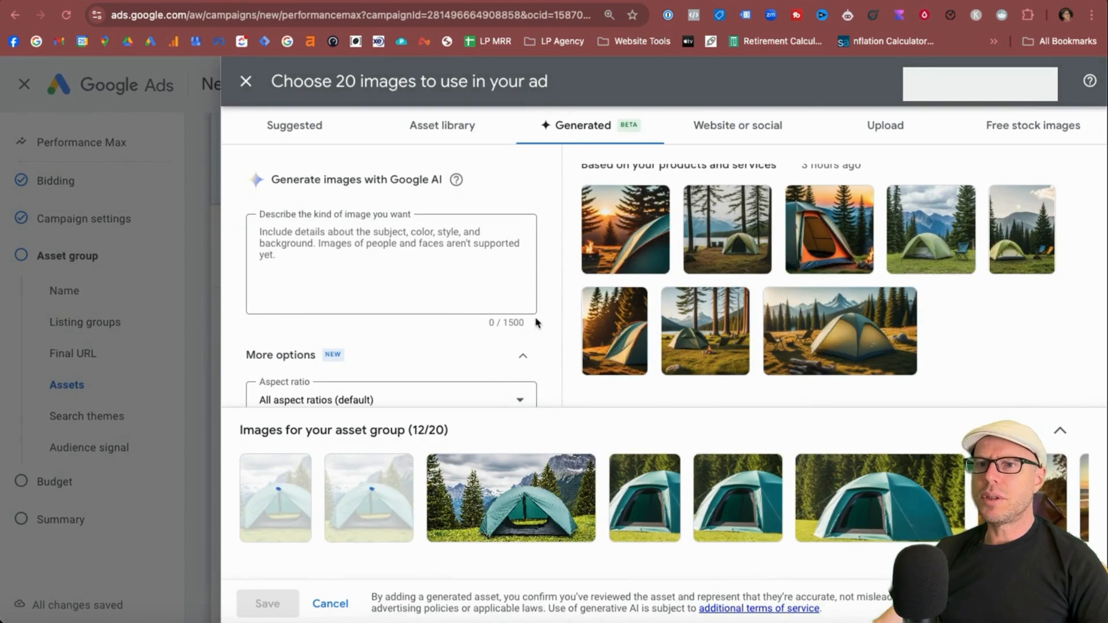
scroll(536, 322, down, 5)
scroll(536, 288, up, 5)
click(717, 123)
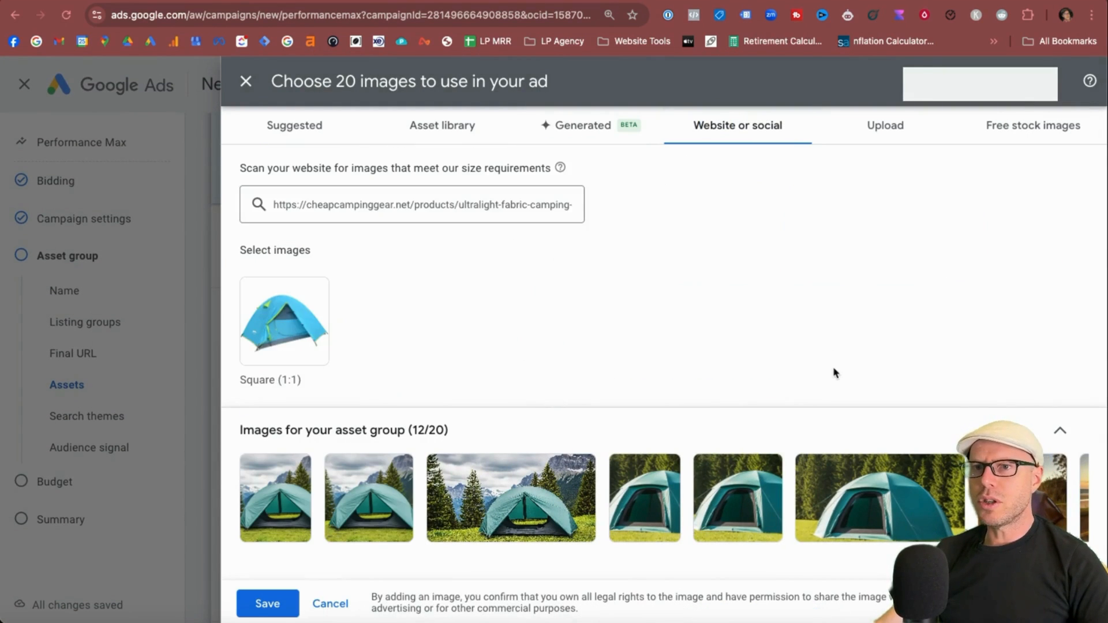
mouse_move(296, 369)
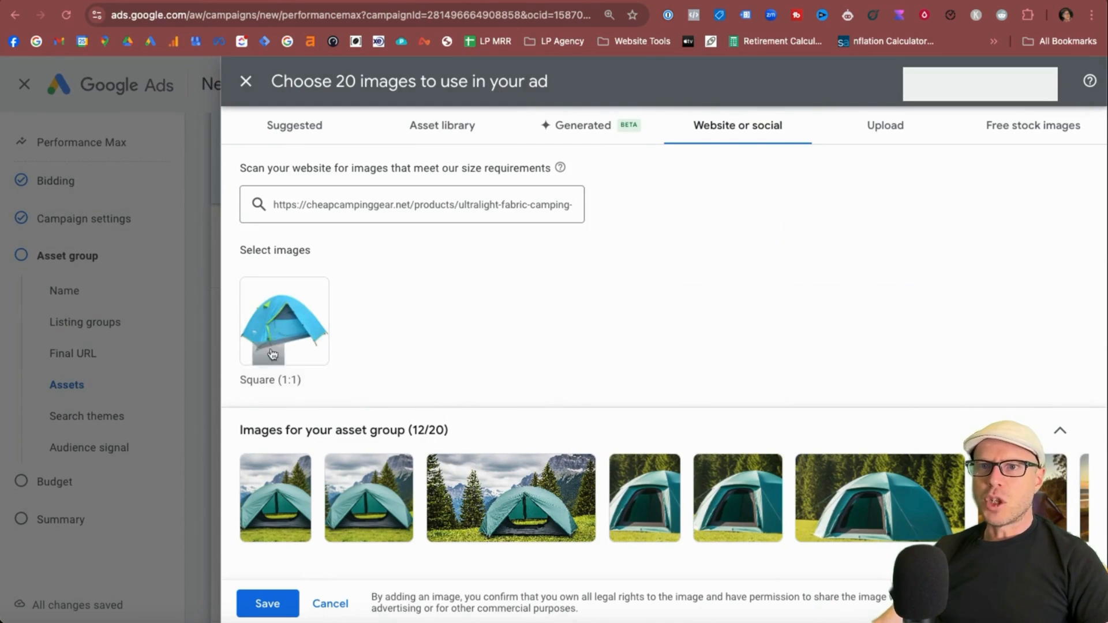
click(981, 139)
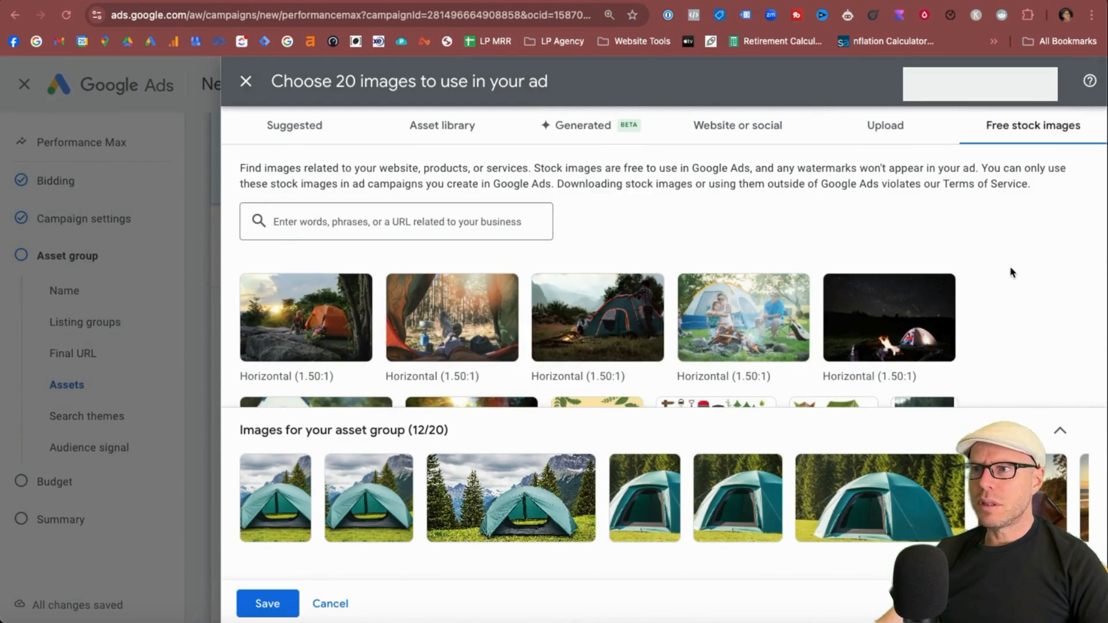
click(887, 317)
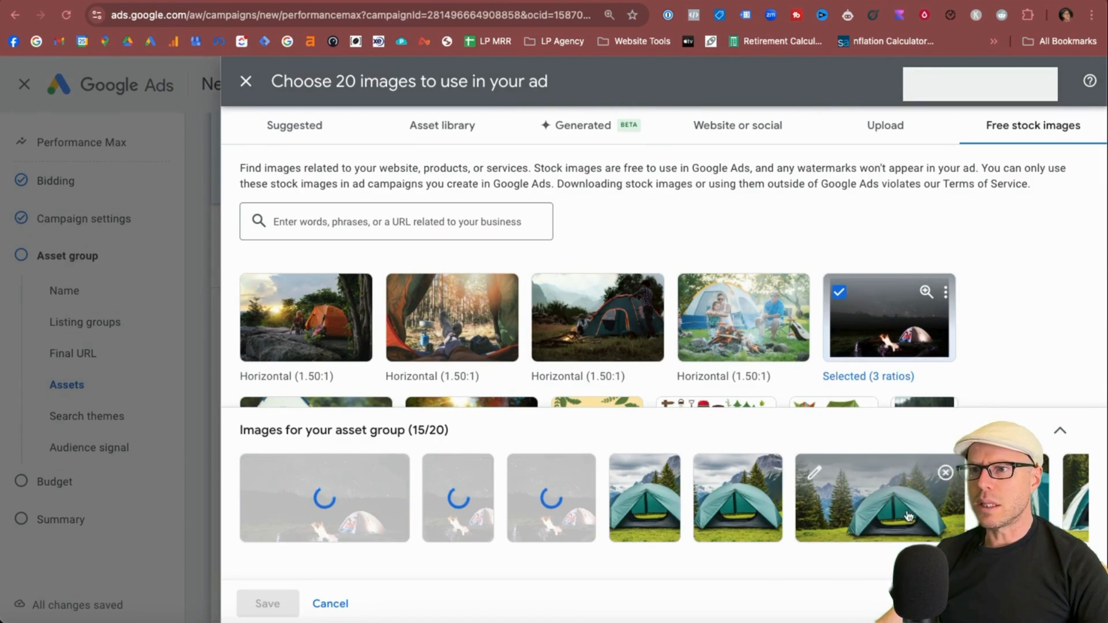
click(252, 471)
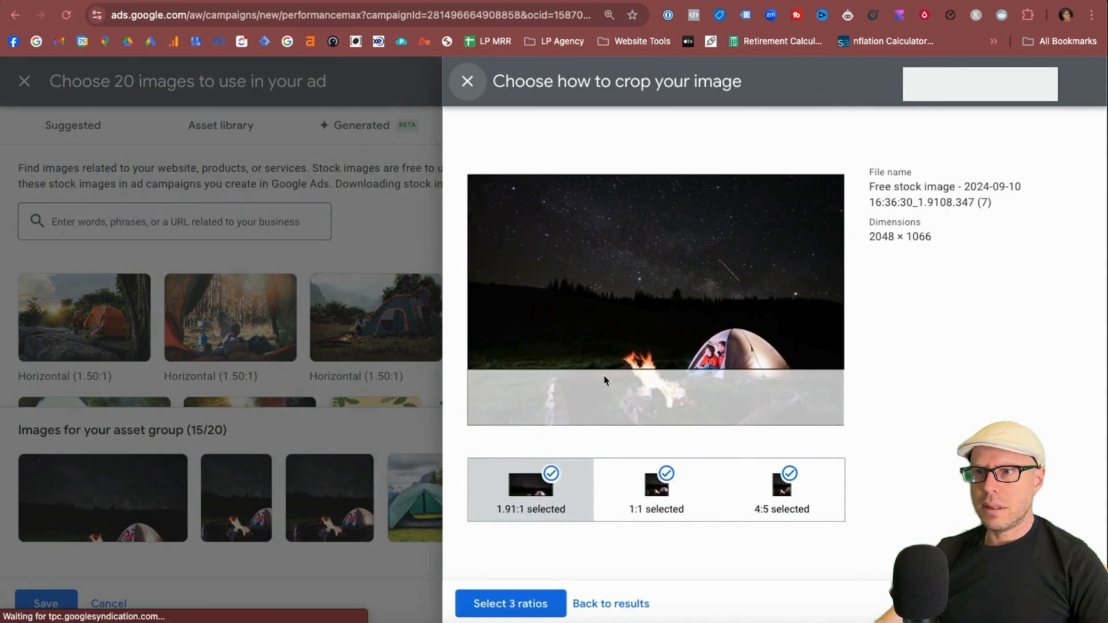
click(513, 603)
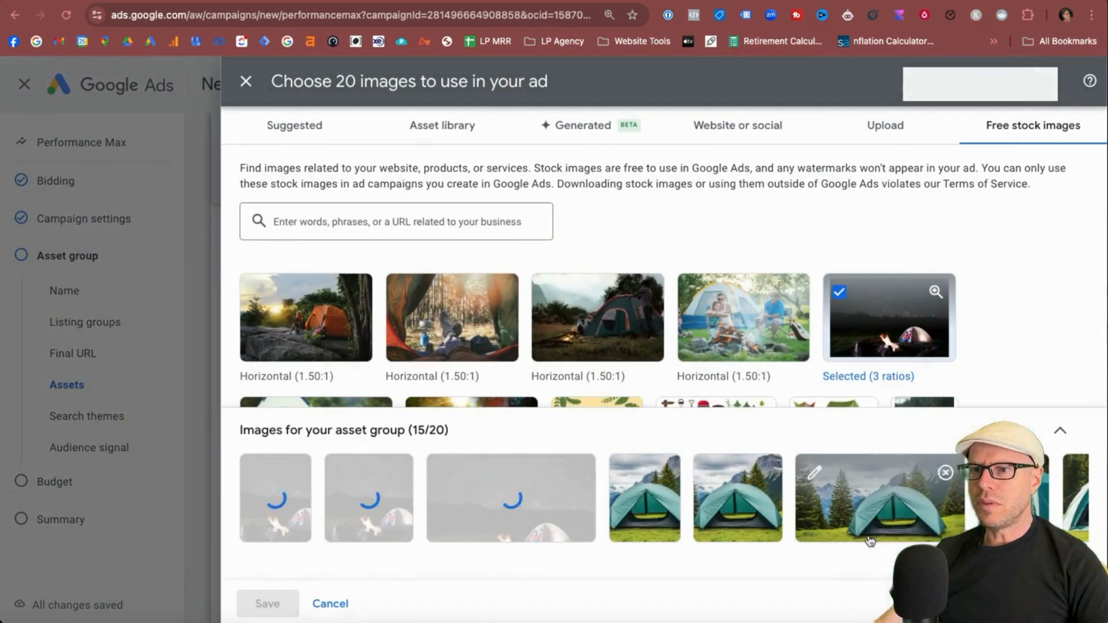
click(267, 603)
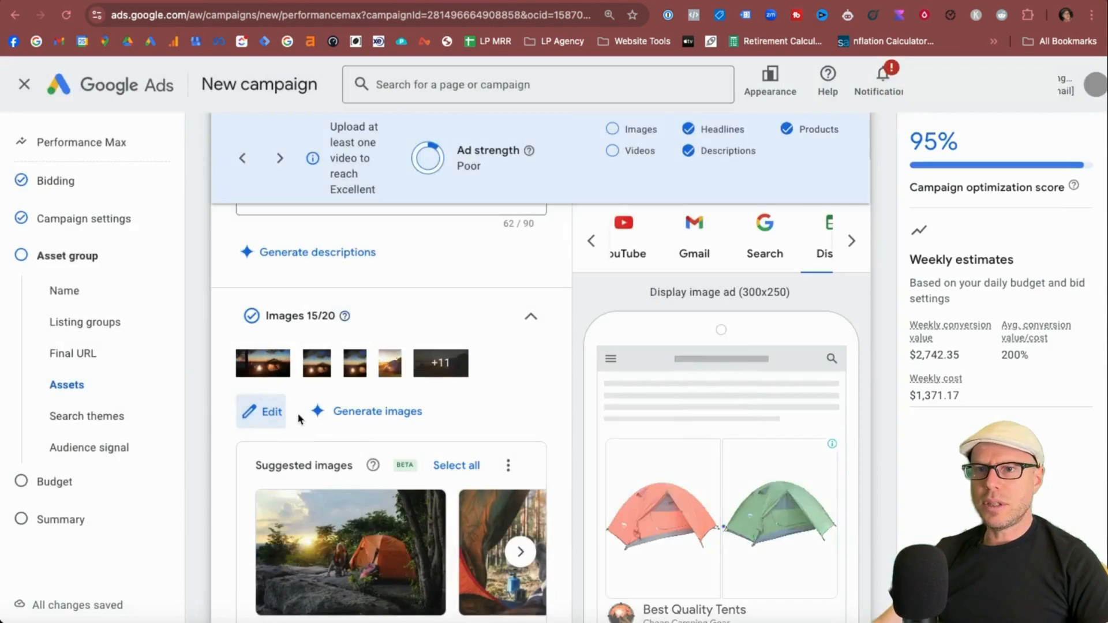
Step: Add the suggested Camping logo in 2 ratios, framing its 1:1 crop on the round mountain emblem, and save the logos
scroll(299, 418, down, 8)
click(263, 325)
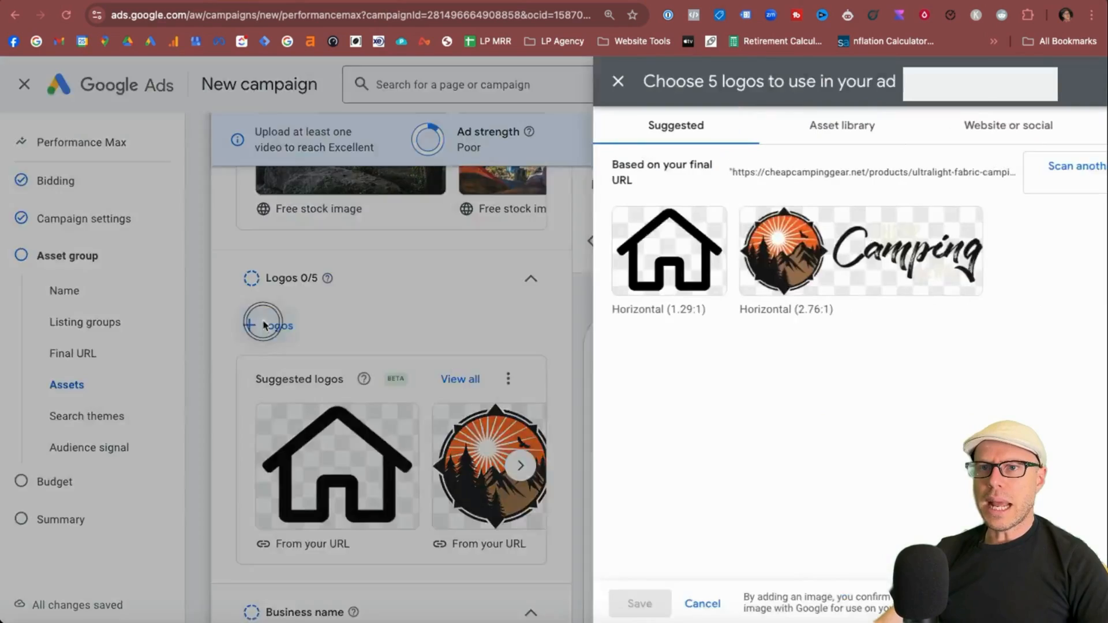
click(782, 273)
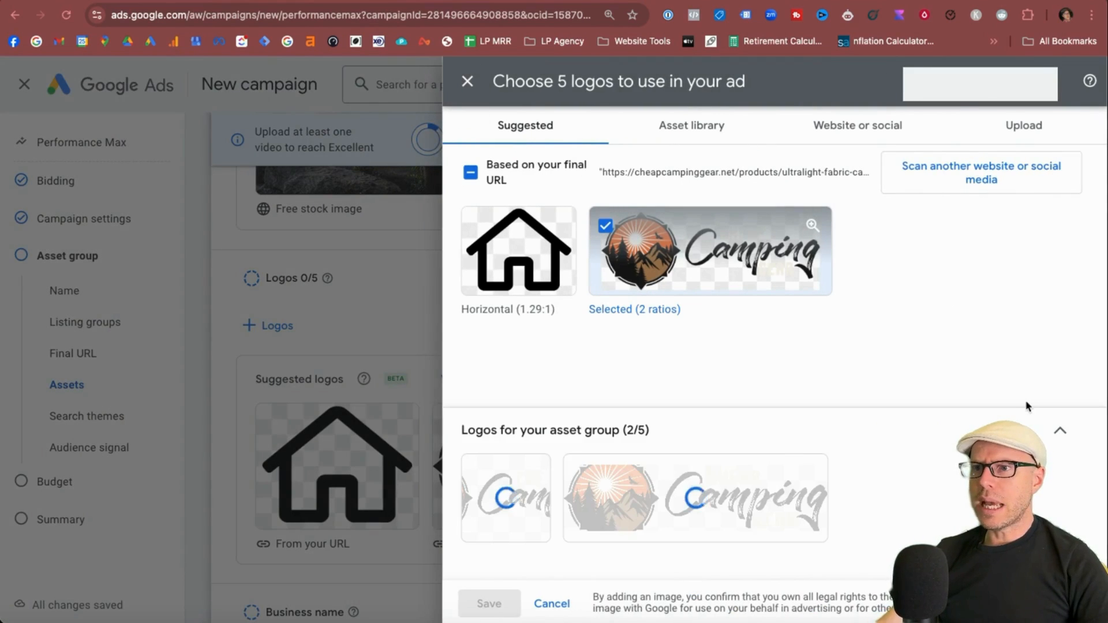
click(695, 493)
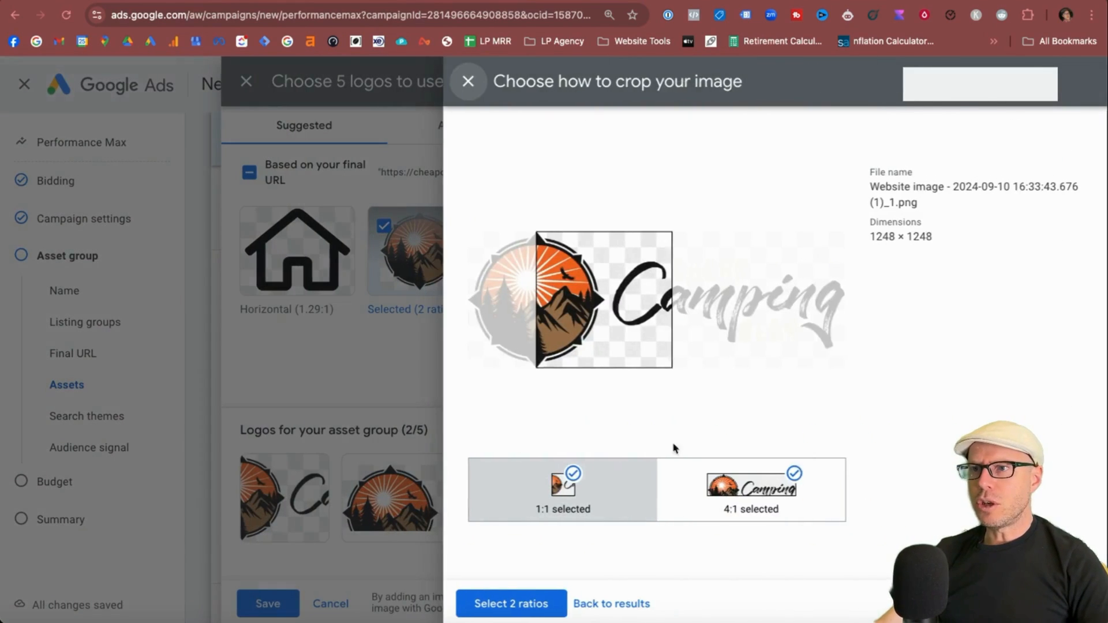
drag(563, 295, 446, 298)
click(533, 593)
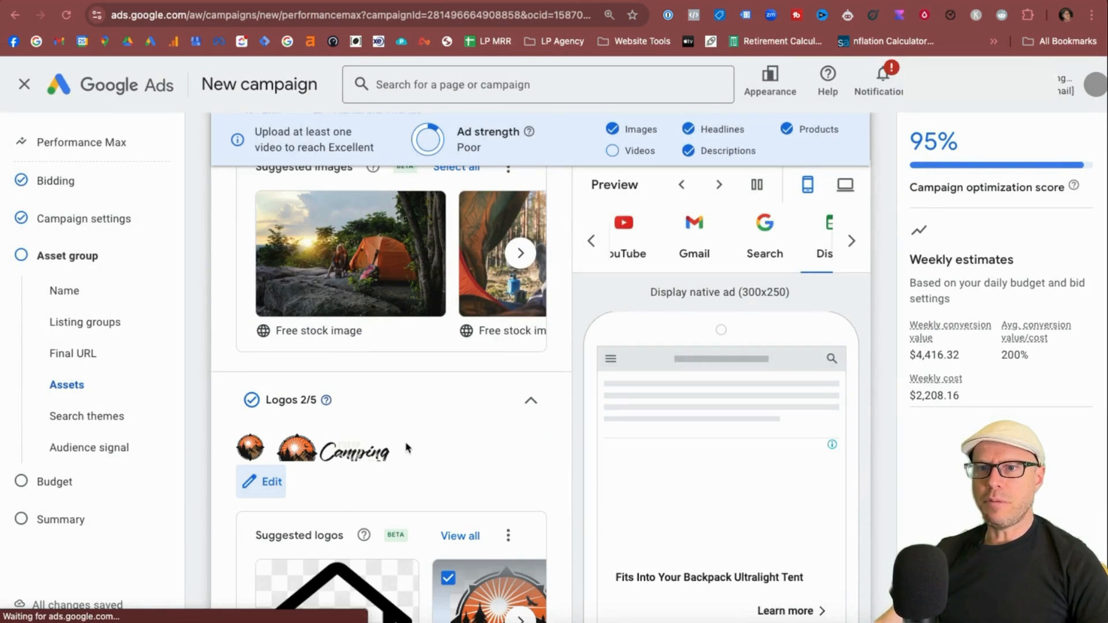
Step: Enter "Cheap Camping Gear" as the asset group's business name
scroll(408, 448, down, 5)
click(296, 386)
text(C)
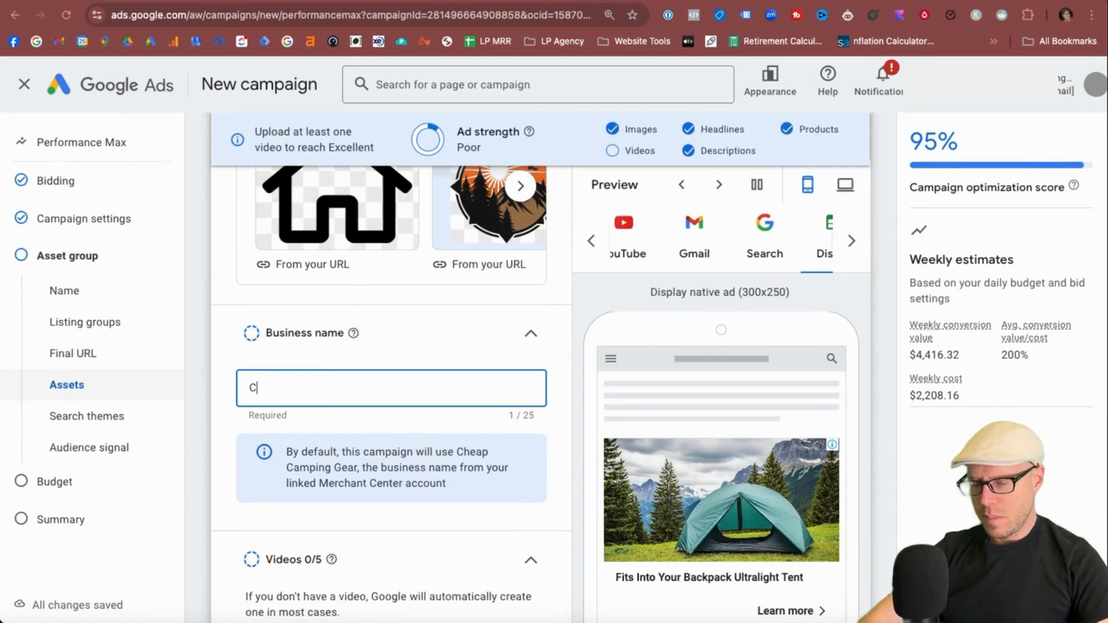
text(heap Camping Gear)
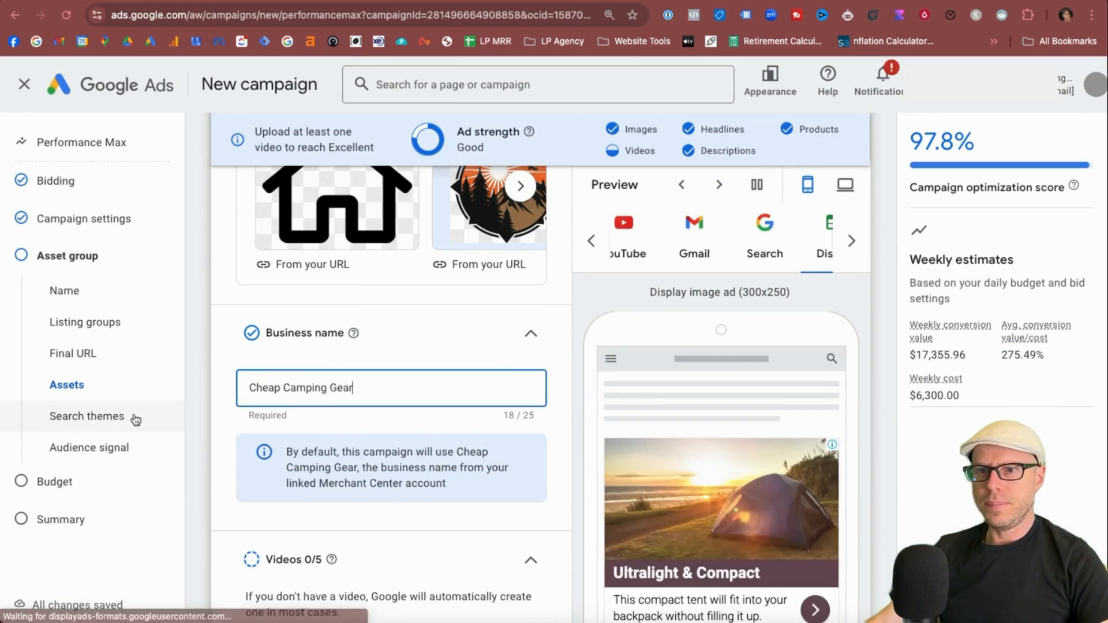
Step: Open the asset group's video picker and view its options for creating a new video or adding a voice-over
scroll(359, 443, down, 5)
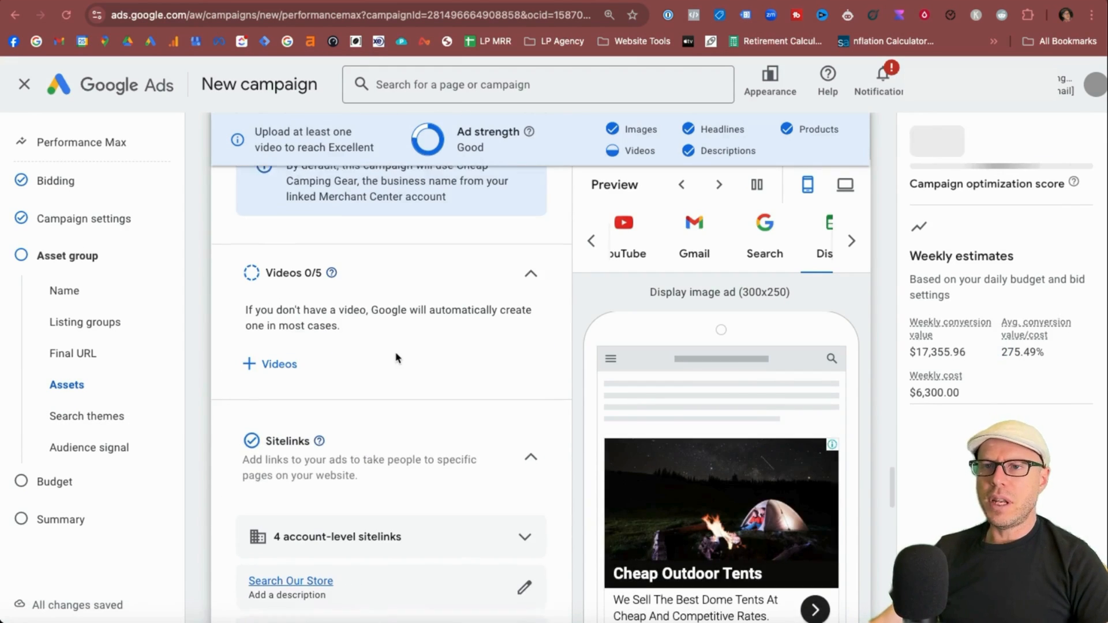
click(269, 381)
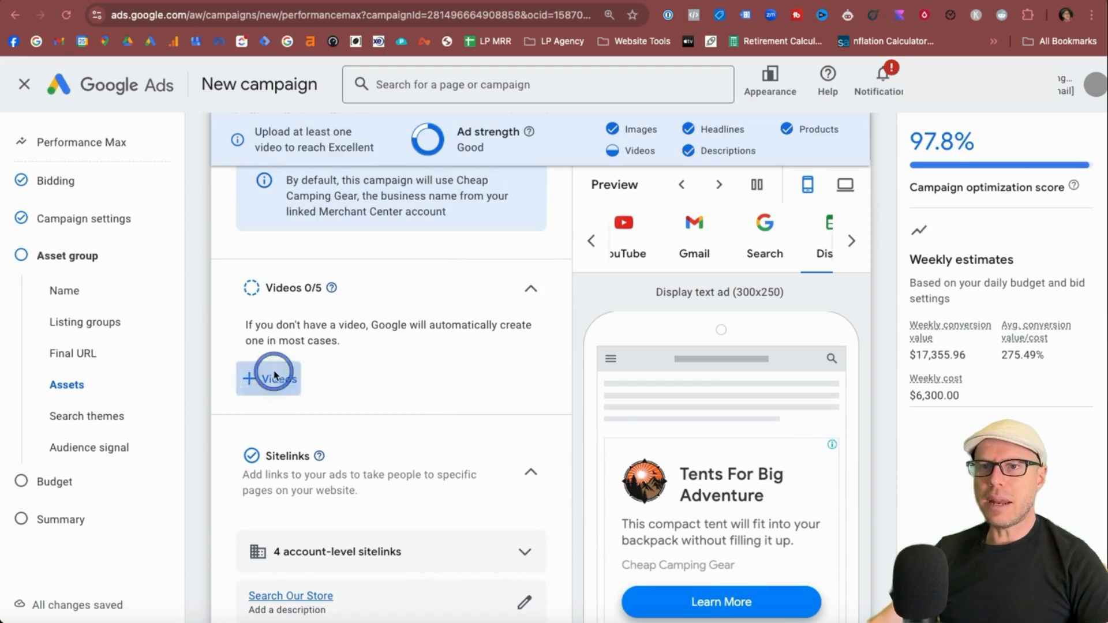
click(1065, 125)
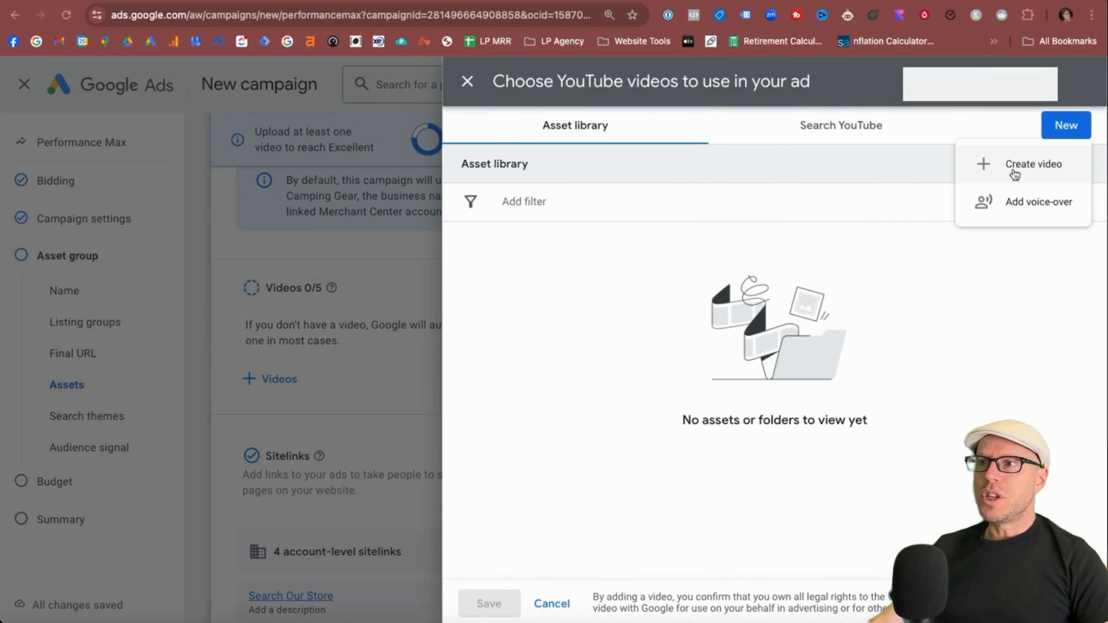
click(1016, 170)
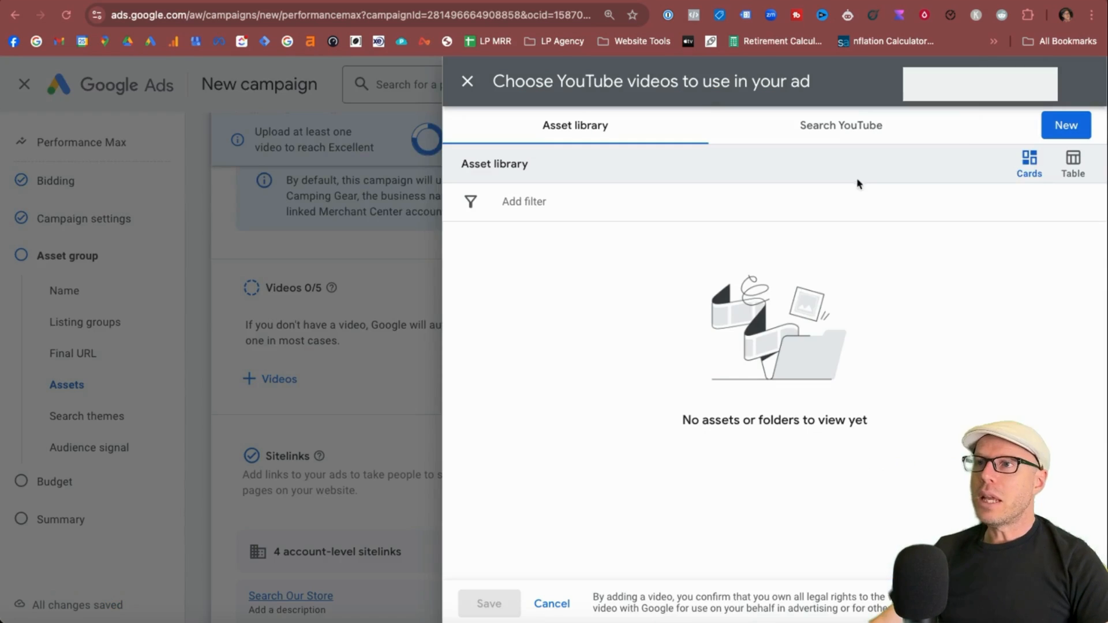
Step: Search YouTube for "camping tents" and add the "TOP 10 BEST CAMPING TENTS 2020" video to the asset group's selection
click(831, 126)
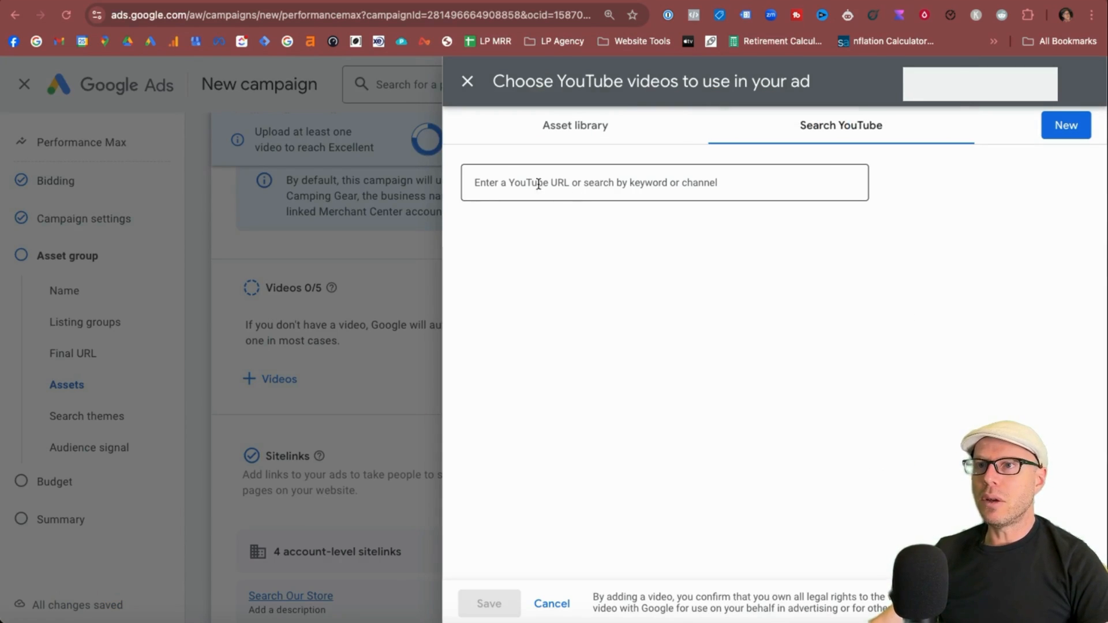
click(515, 182)
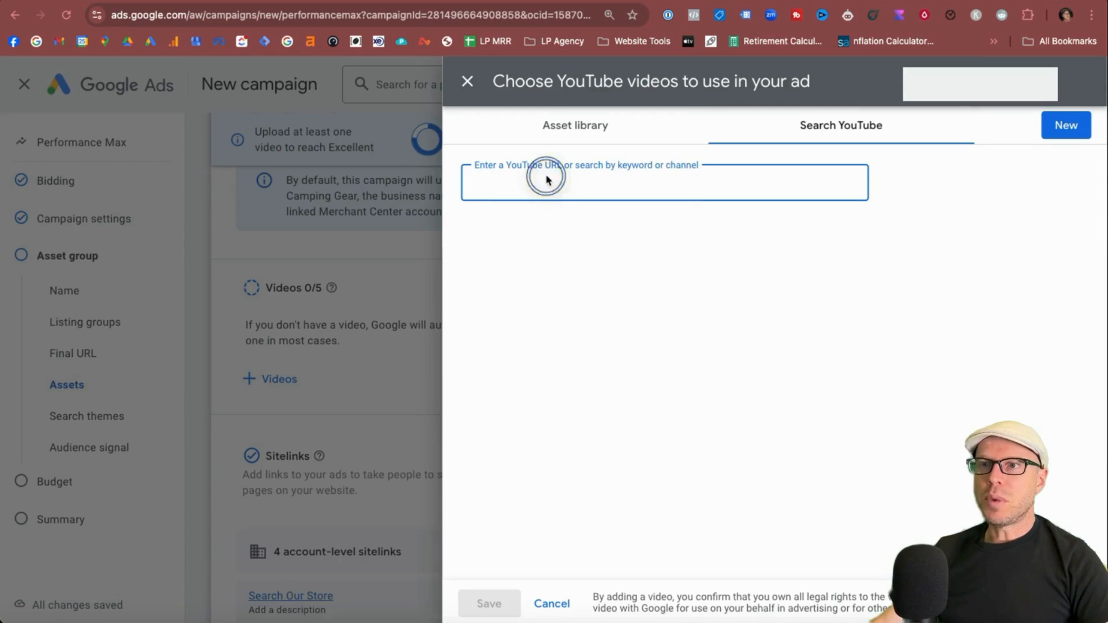
text(camping)
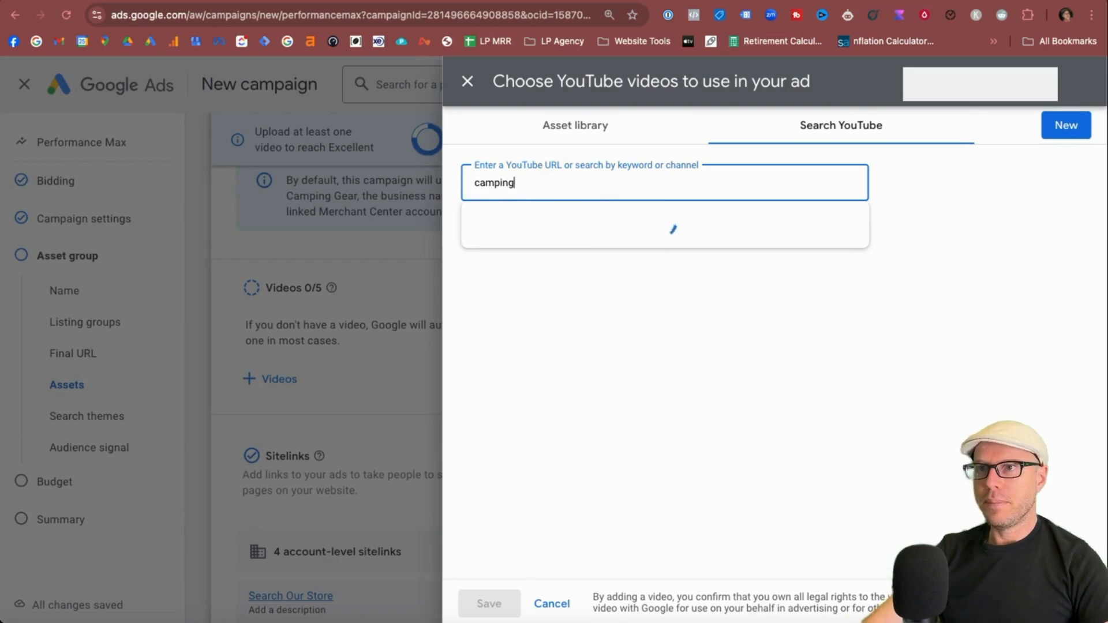
text( tents)
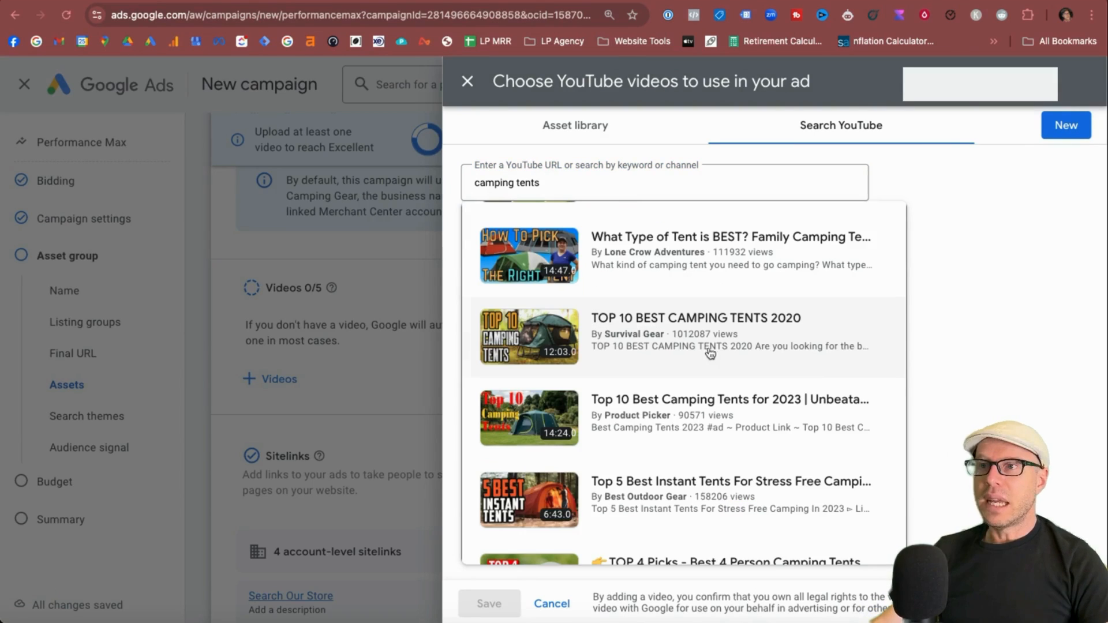
click(639, 329)
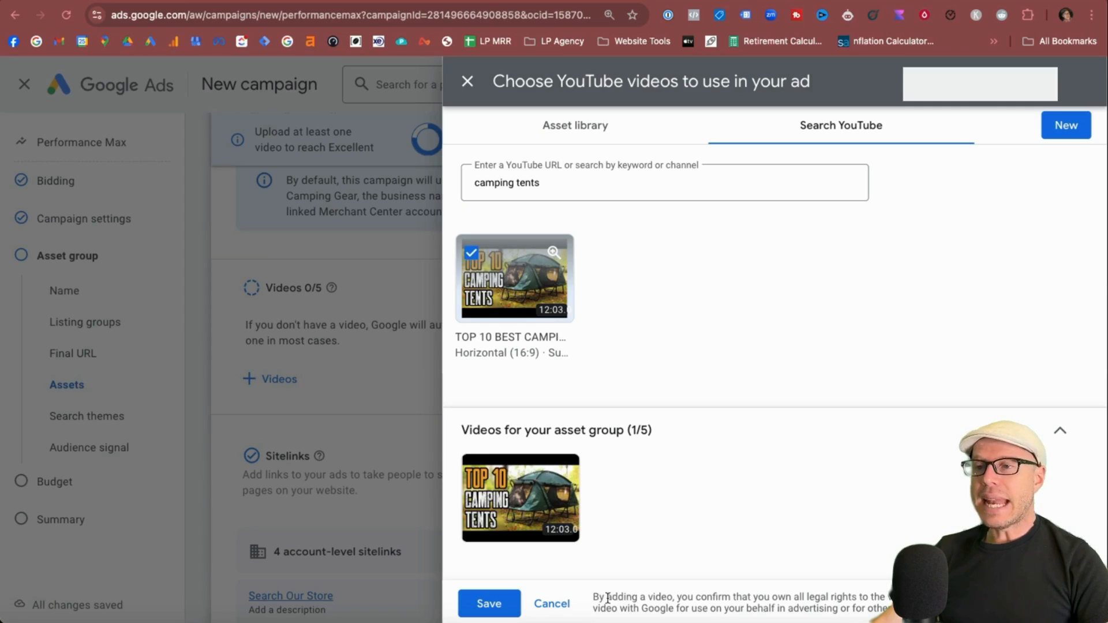
Step: Remove the camping tents video from the asset group's selection and close the YouTube video picker without saving
drag(610, 600, 889, 597)
click(692, 598)
click(889, 597)
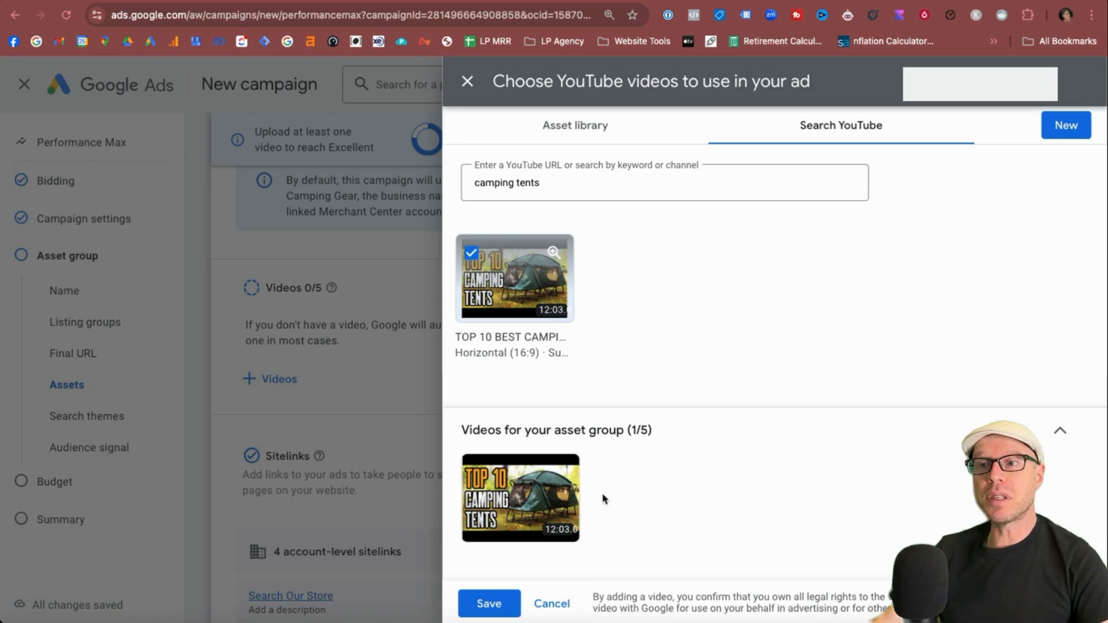
mouse_move(563, 491)
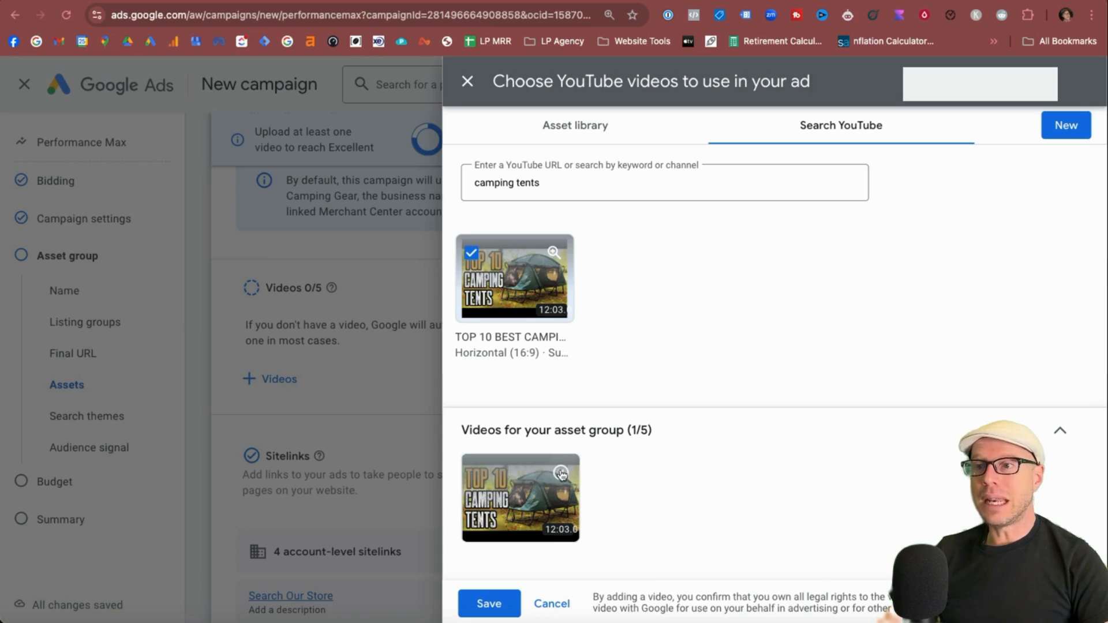
click(560, 474)
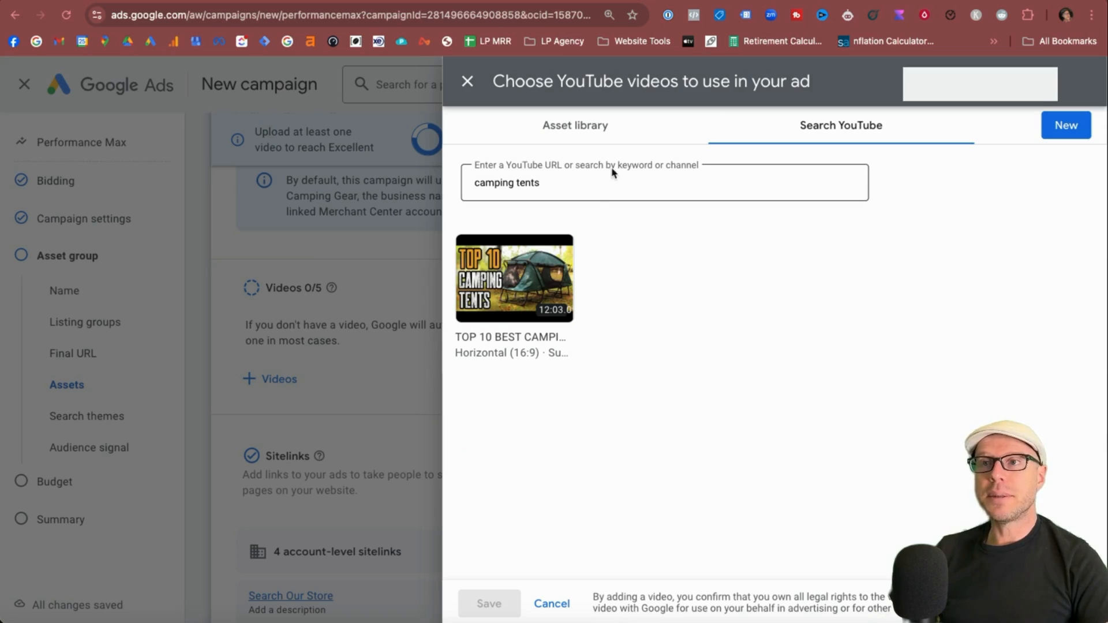
click(469, 86)
Step: Look over the sitelinks and the available call-to-action choices, keeping the call to action on Automated
scroll(424, 438, down, 5)
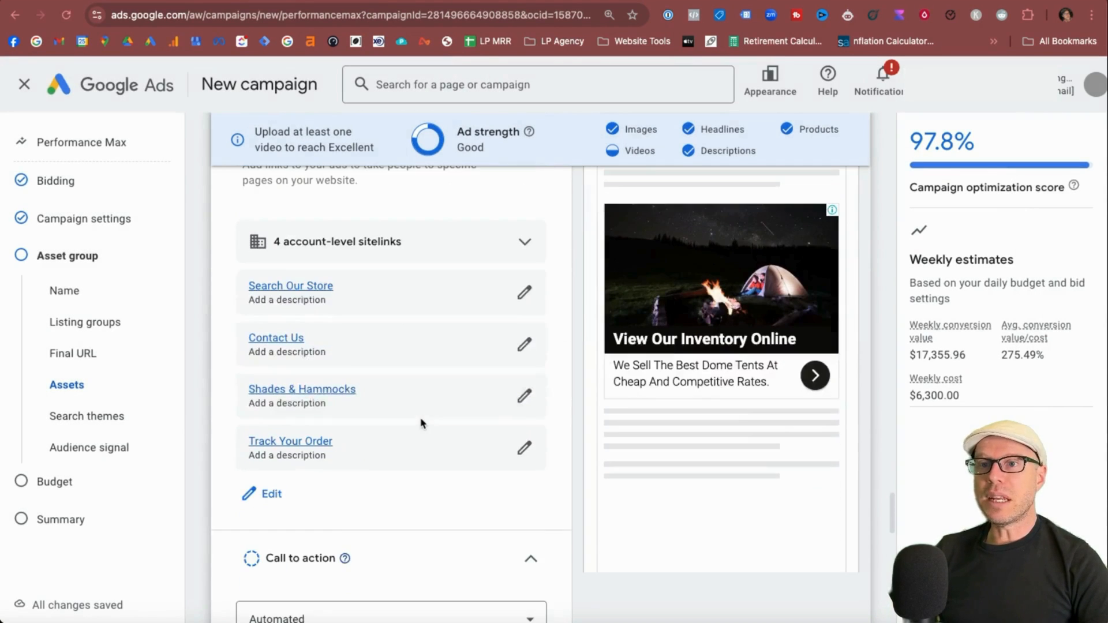
scroll(421, 423, up, 1)
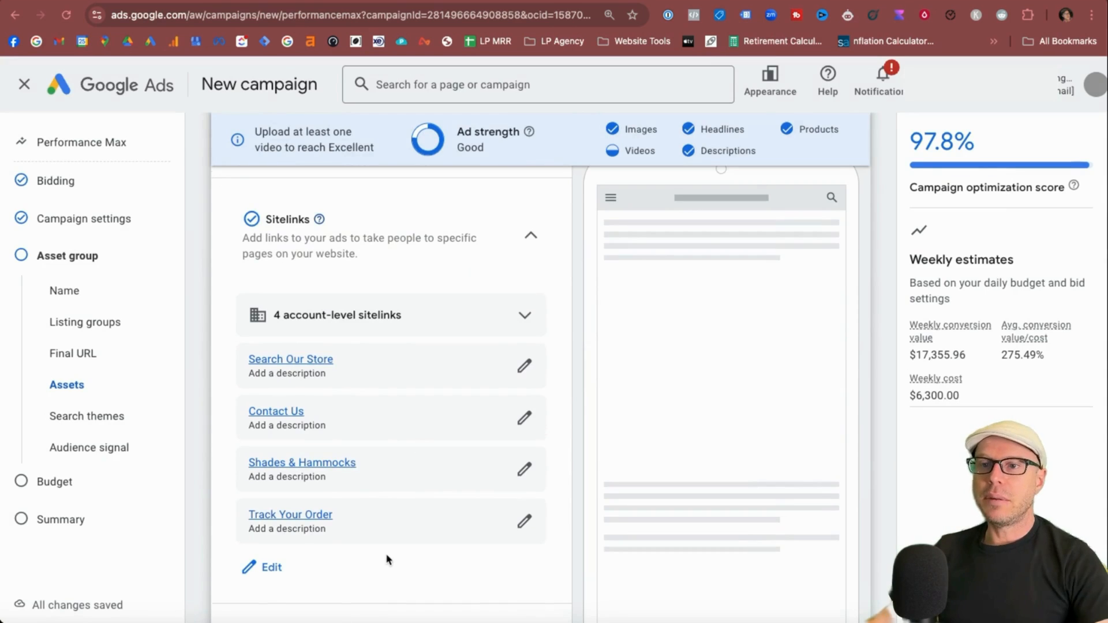
scroll(390, 364, down, 5)
click(394, 362)
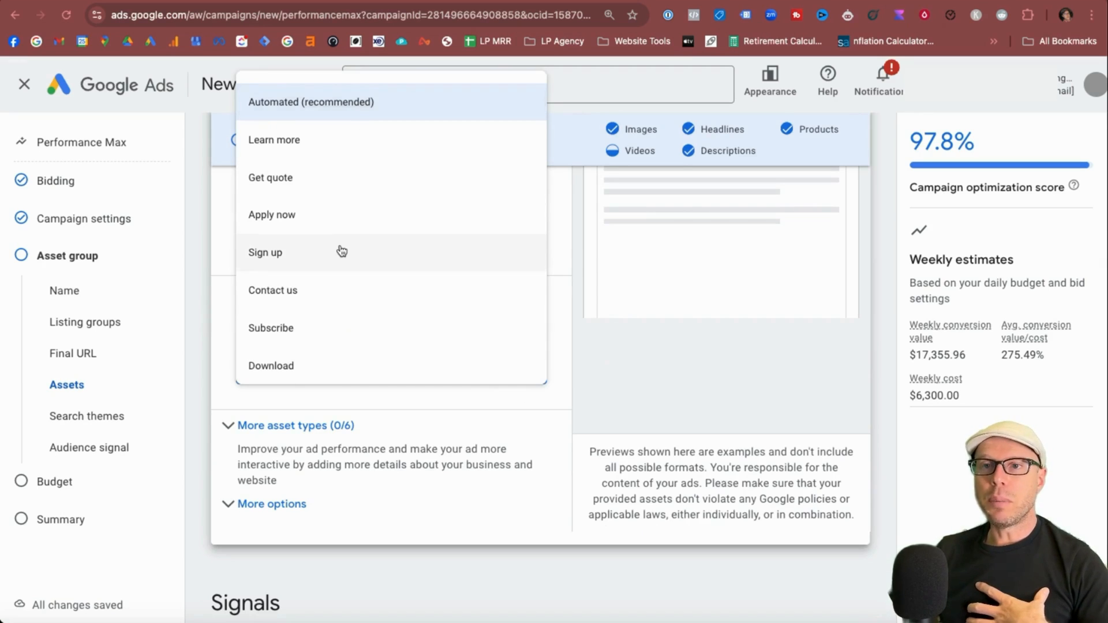
scroll(342, 251, down, 2)
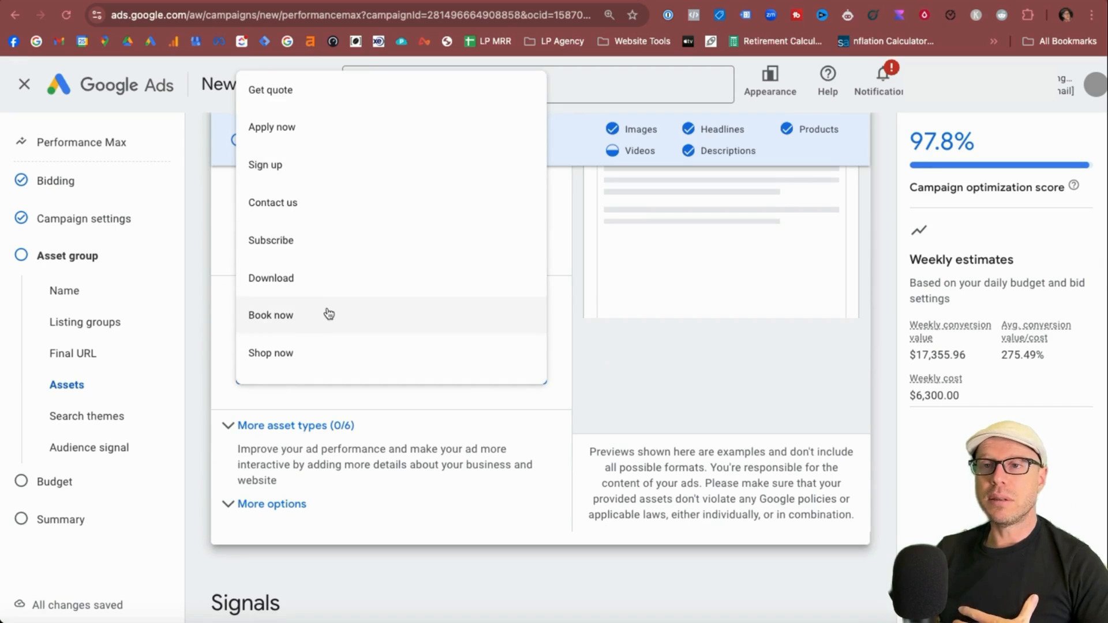
click(316, 362)
click(553, 360)
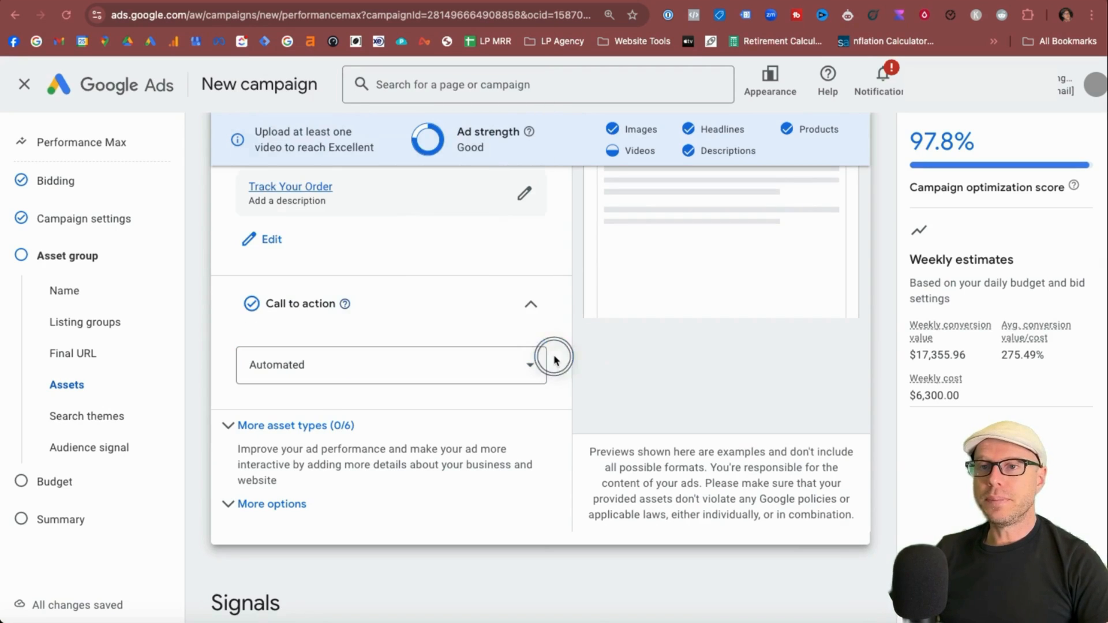
Step: Expand the additional asset types and inspect the form for adding campaign prices, closing it without adding any
scroll(553, 360, down, 3)
click(288, 279)
scroll(415, 329, down, 1)
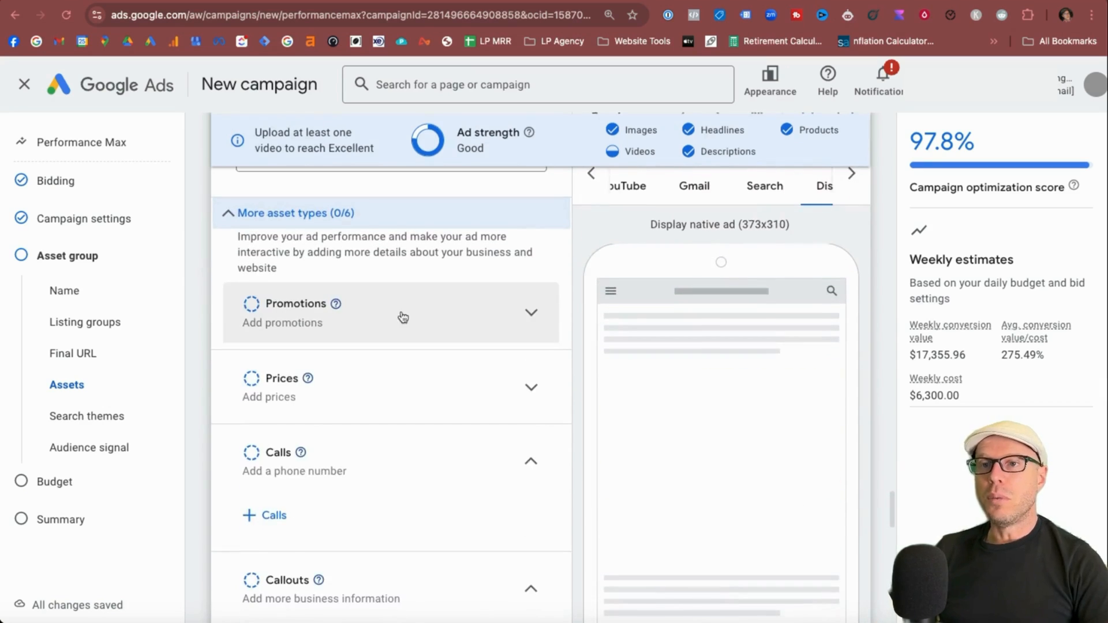
click(511, 315)
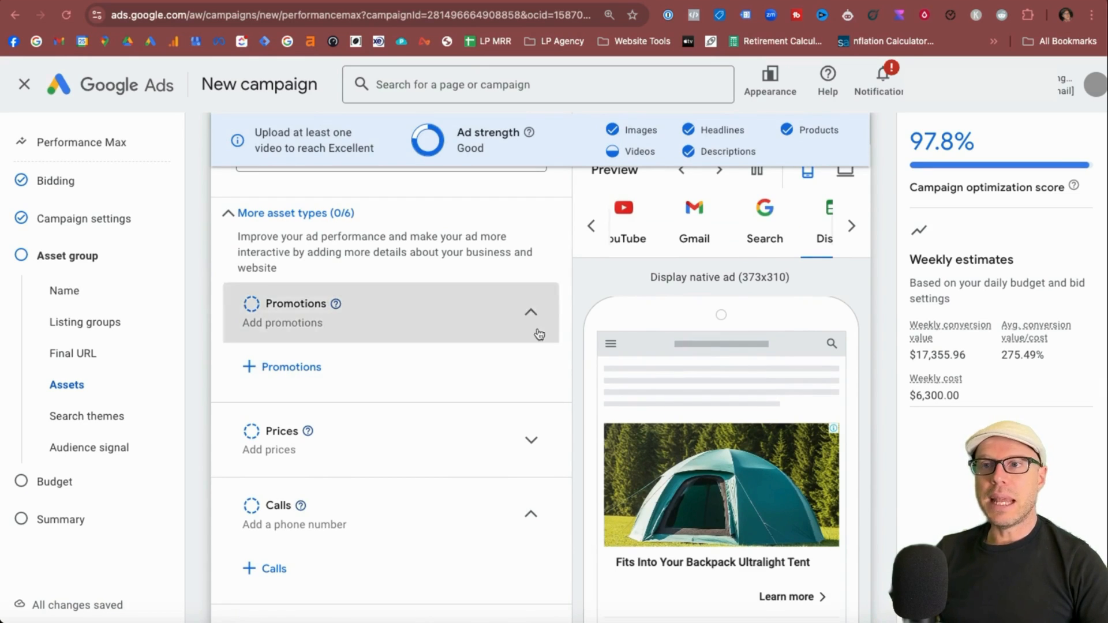
click(531, 313)
click(528, 392)
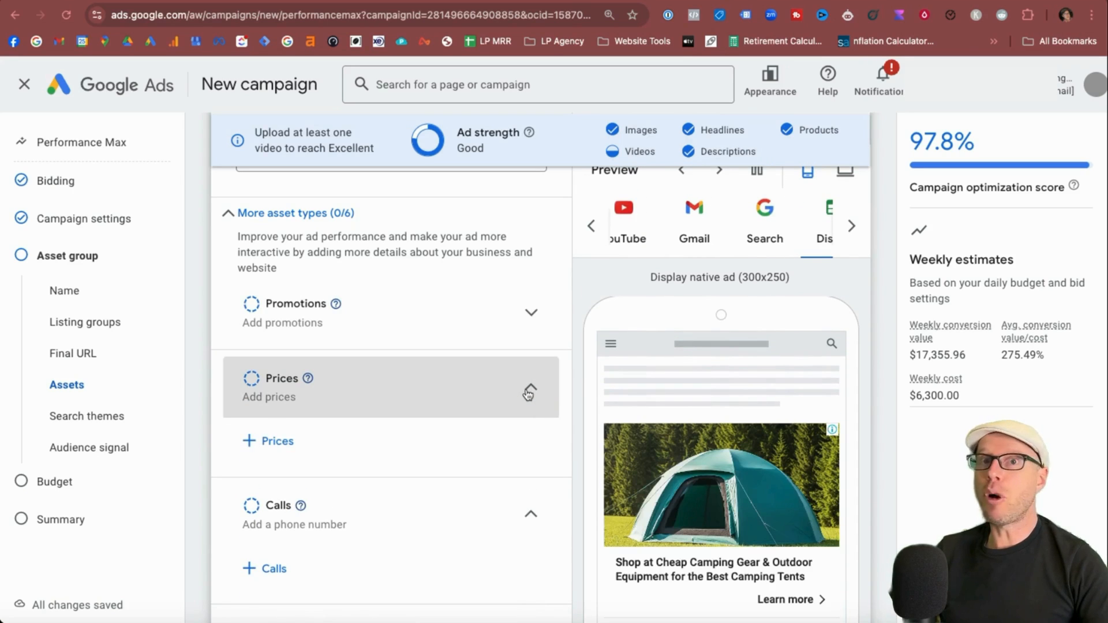
click(288, 441)
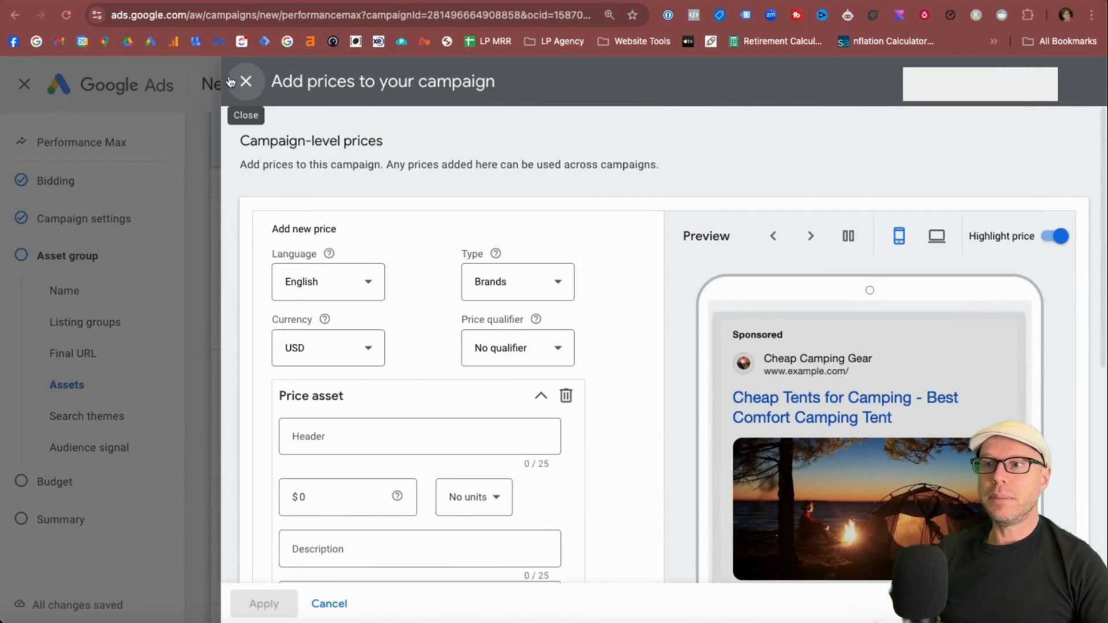
click(232, 81)
Step: Inspect the campaign's existing promotion and the fields for a new promotion, leaving without adding one
click(288, 366)
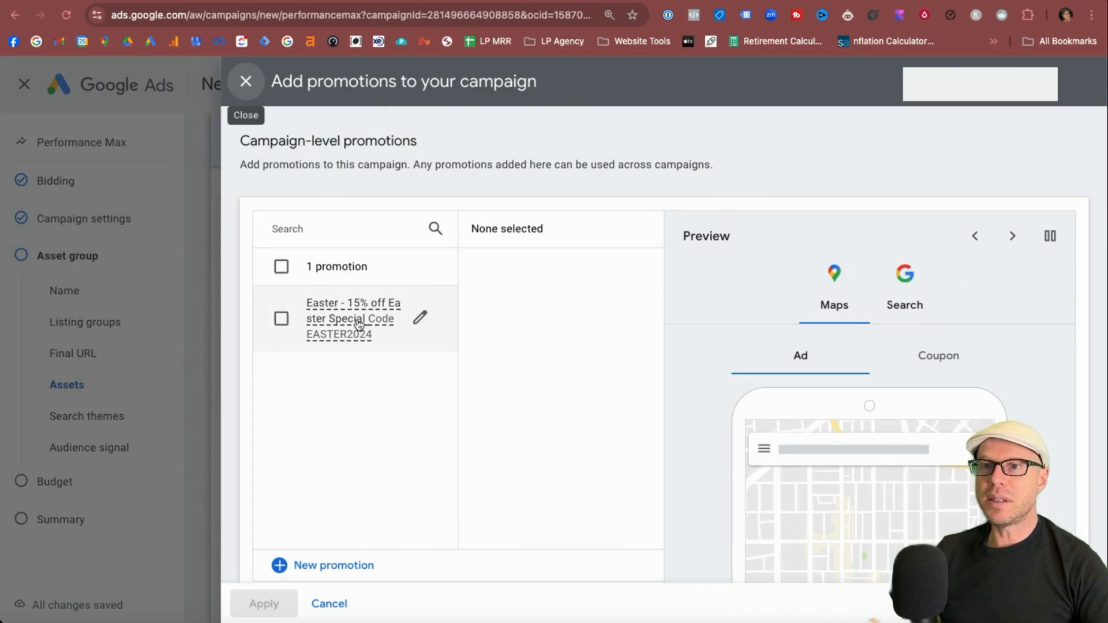
click(281, 319)
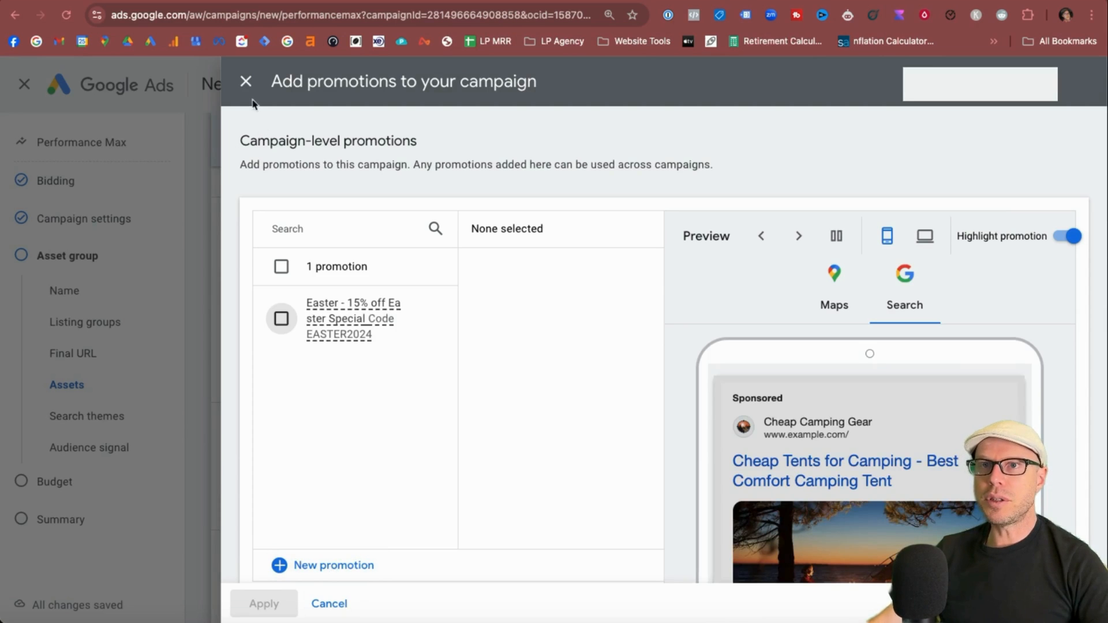
click(323, 565)
scroll(432, 387, down, 5)
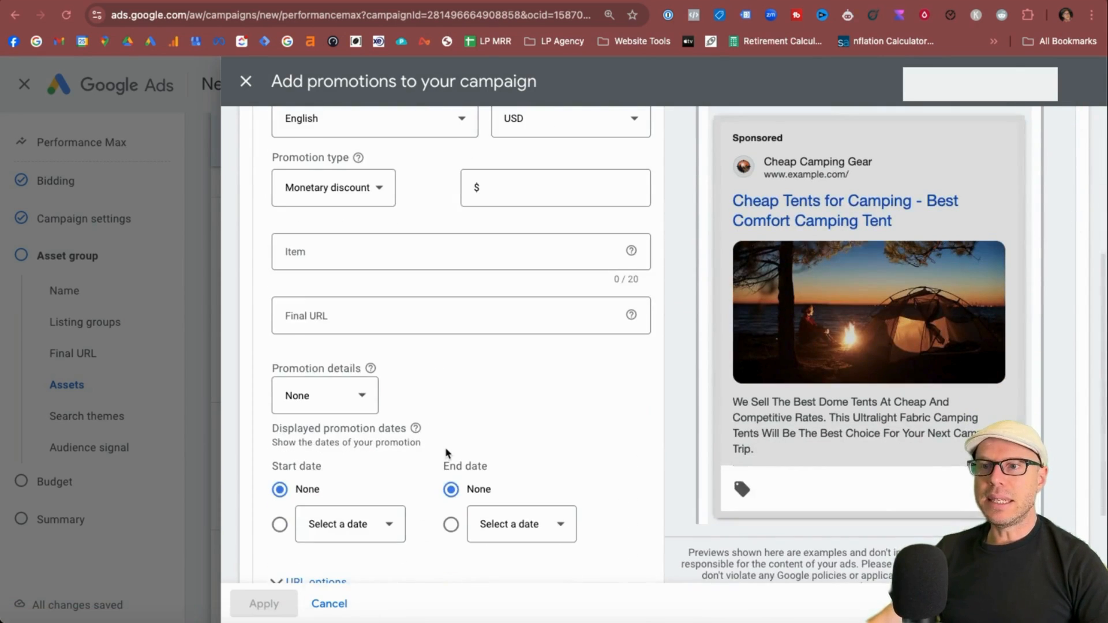
scroll(445, 452, down, 2)
scroll(447, 461, down, 6)
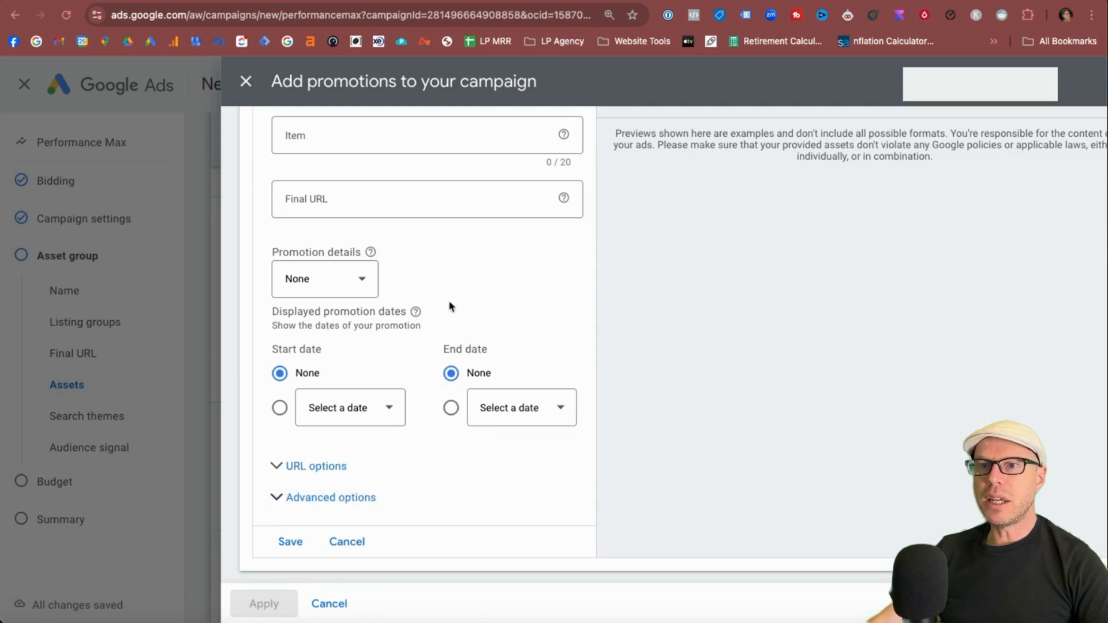
scroll(388, 308, up, 2)
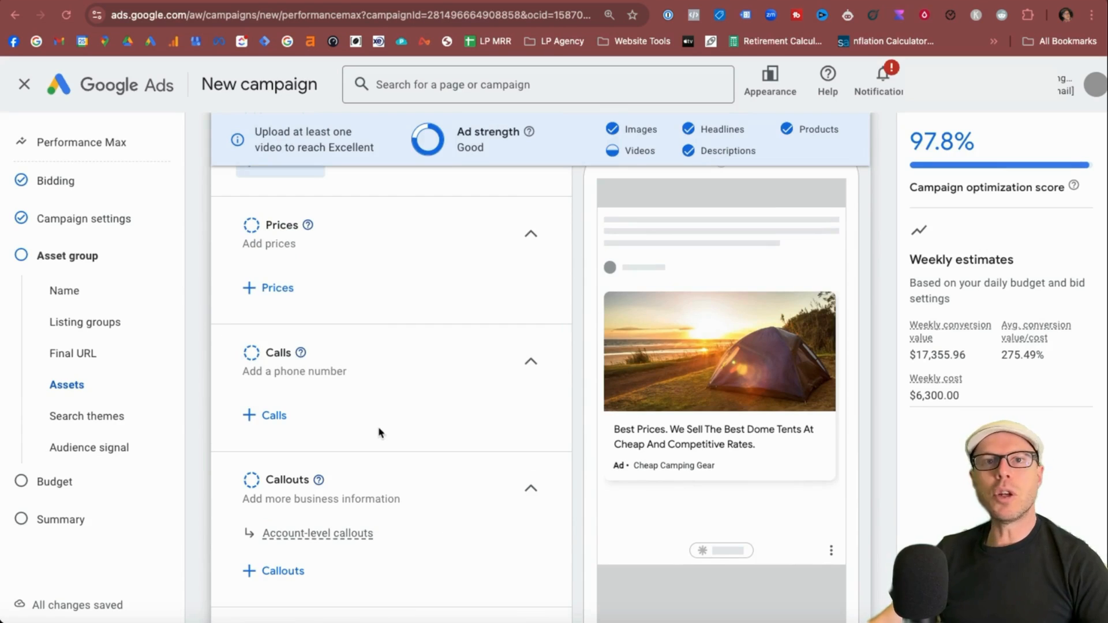
Step: Examine the account-level callouts, the account's structured snippet and the lead forms section
scroll(344, 405, down, 2)
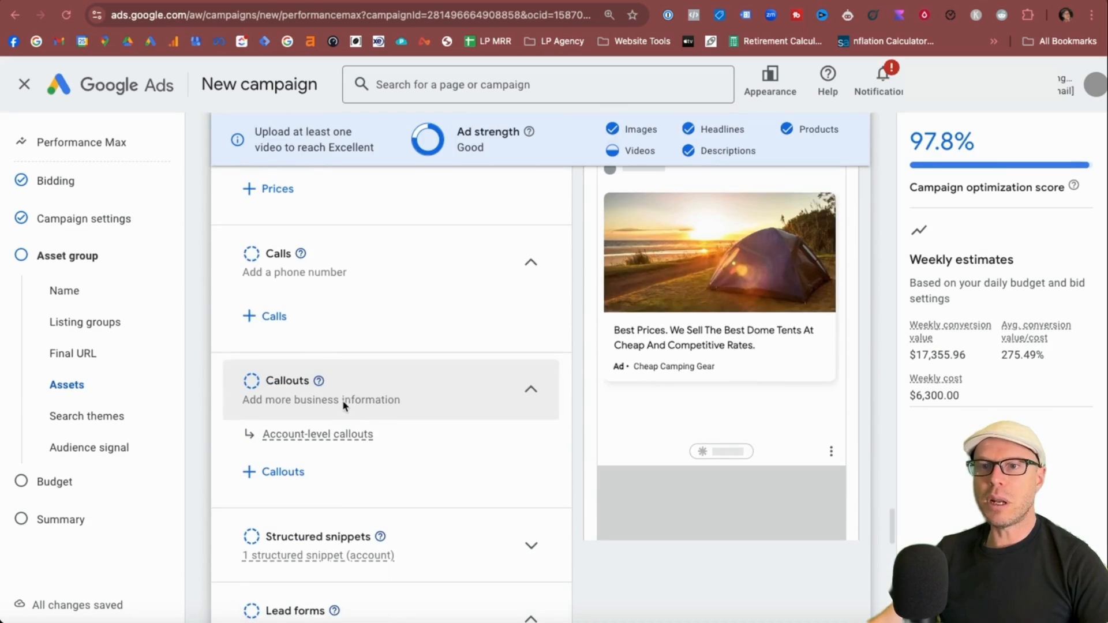
mouse_move(322, 442)
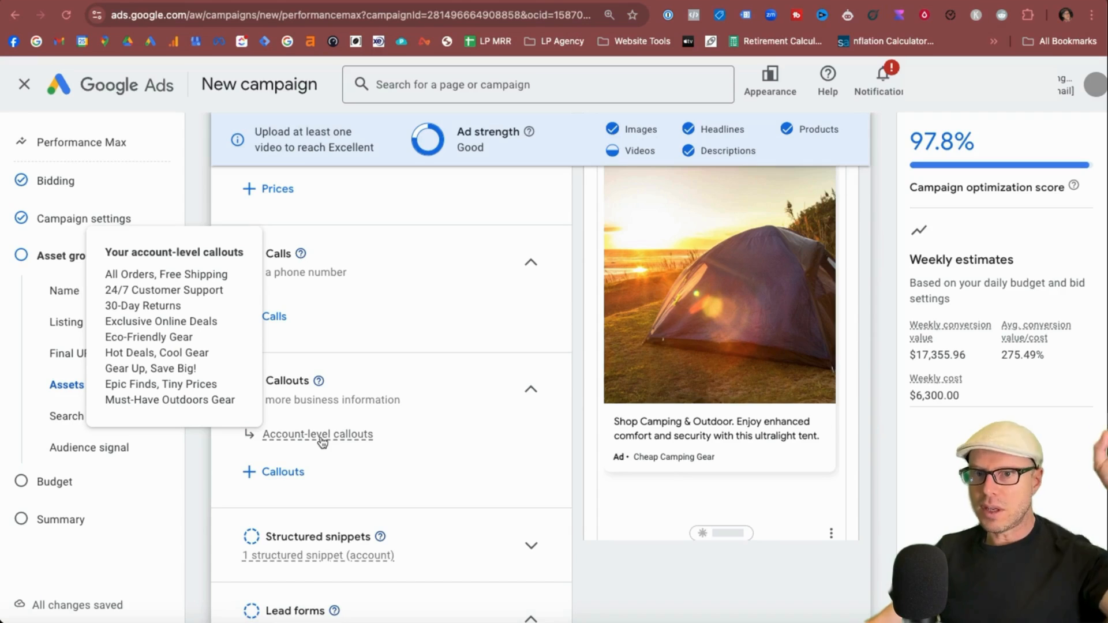
scroll(345, 447, down, 2)
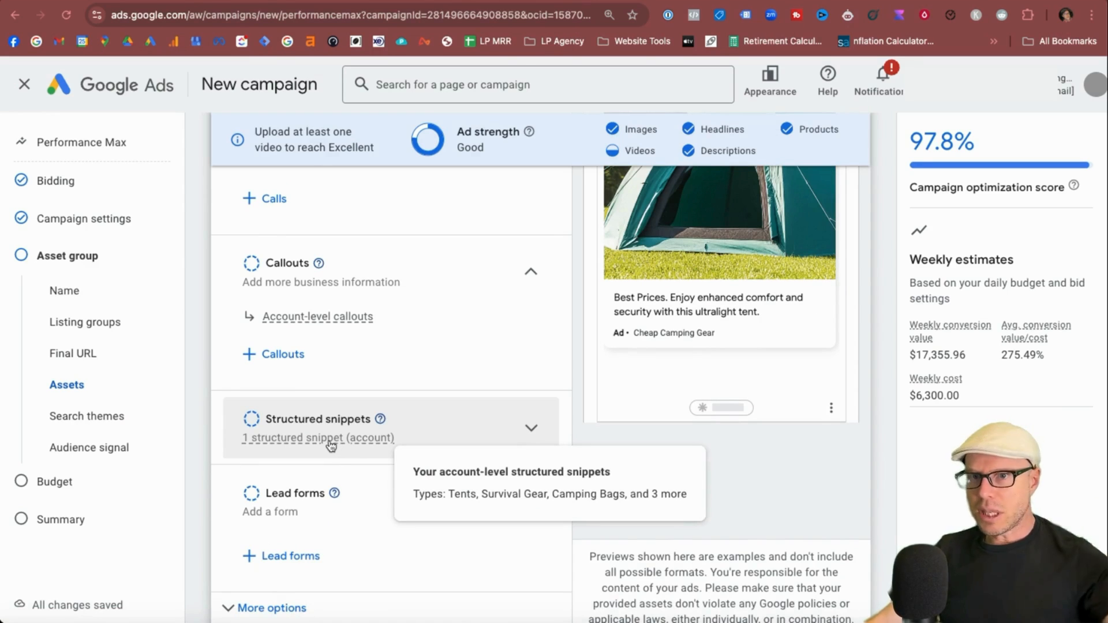
scroll(450, 546, down, 2)
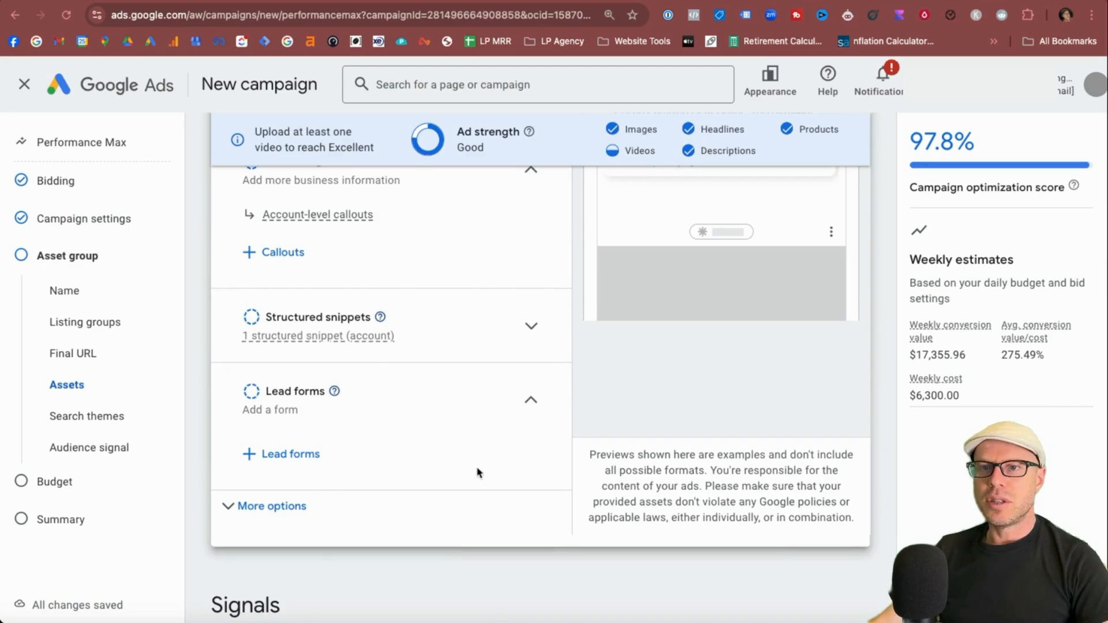
scroll(396, 458, down, 1)
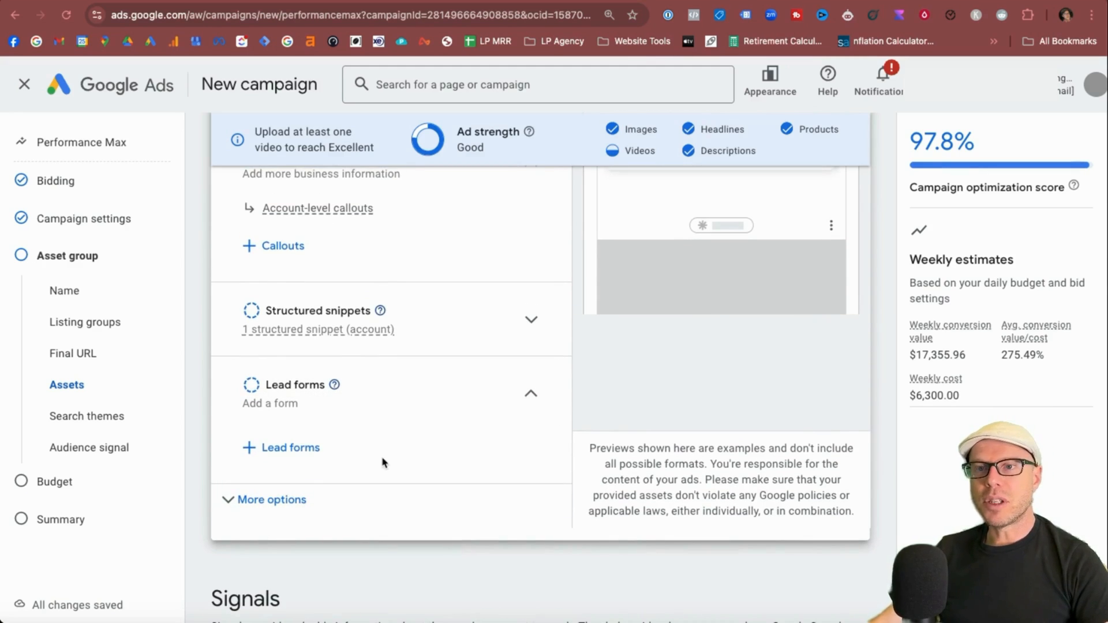
Step: Expand the asset group's extra options and set the display path to "dome" and "tents"
click(266, 497)
scroll(390, 421, down, 4)
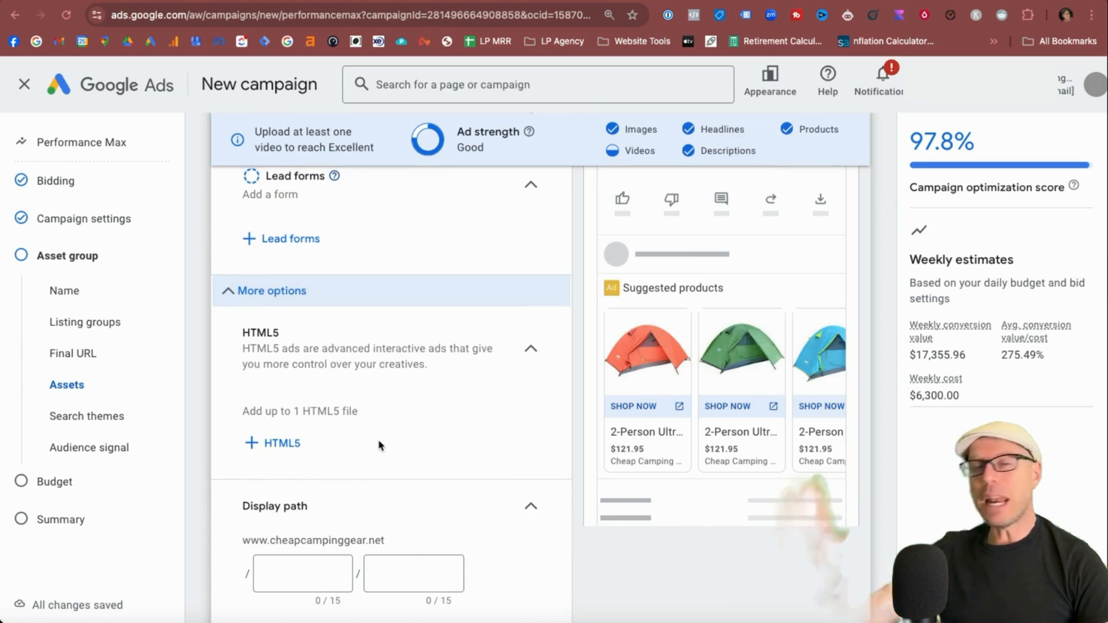
scroll(379, 444, down, 3)
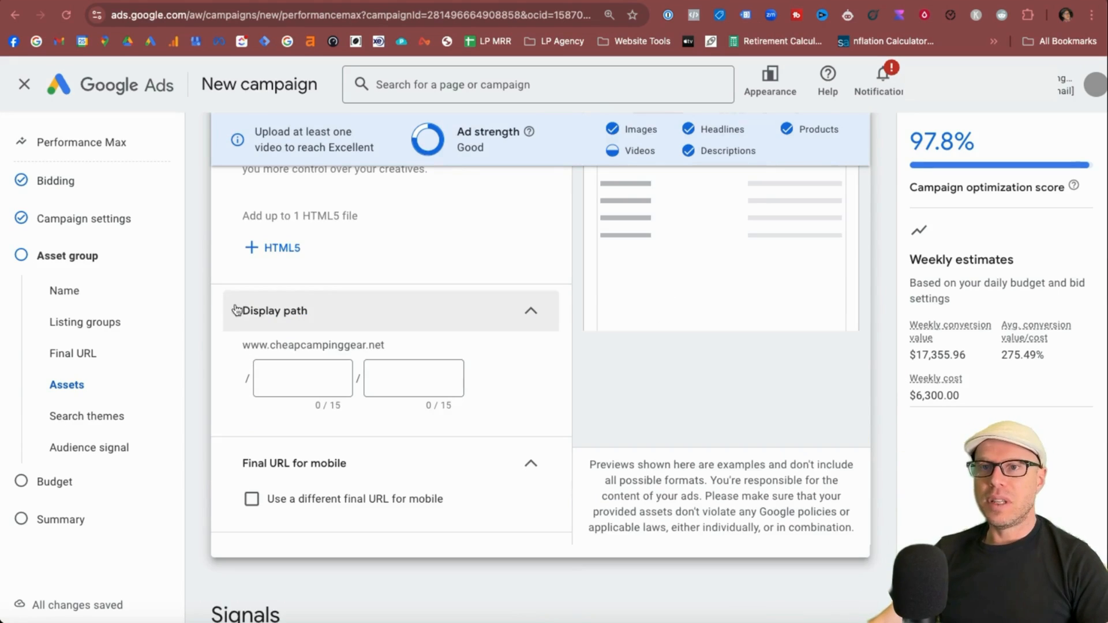
click(291, 369)
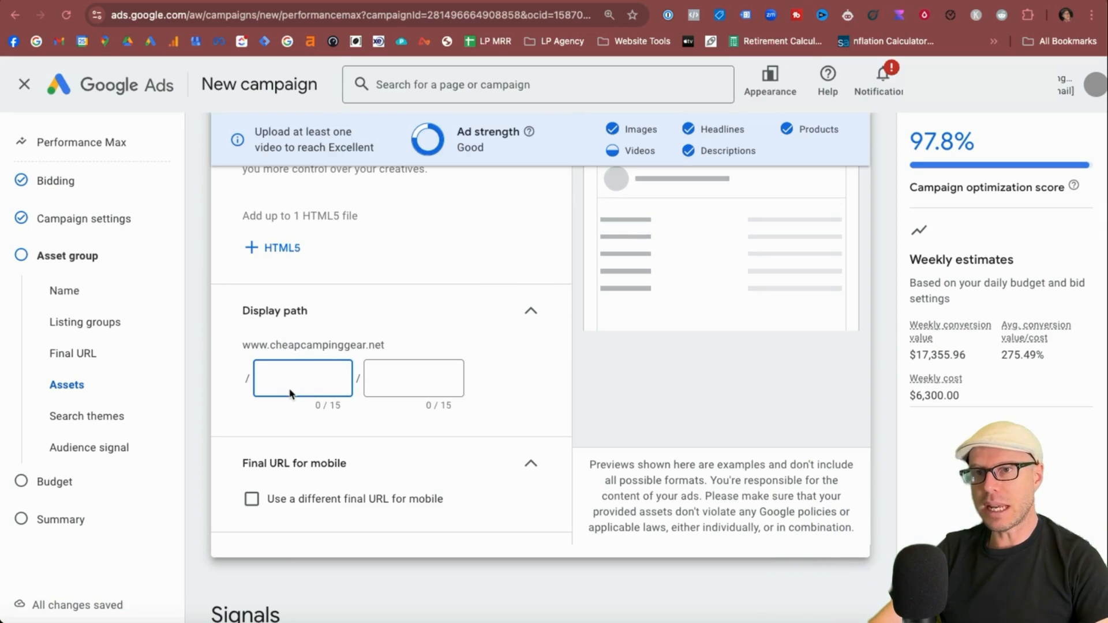
key(BackSpace)
text(dome)
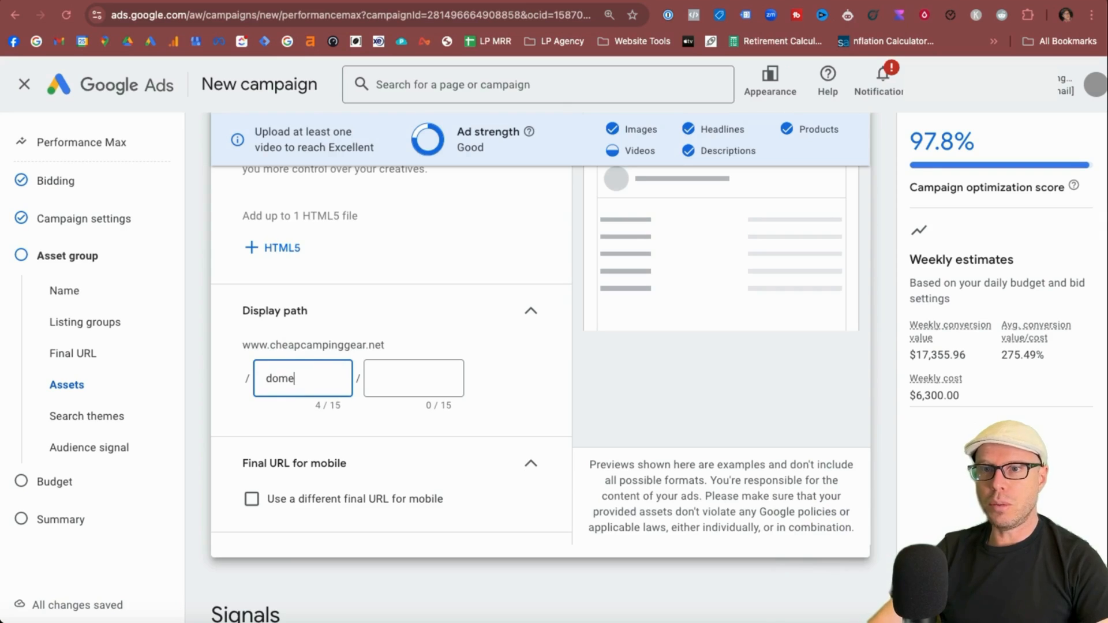
key(Tab)
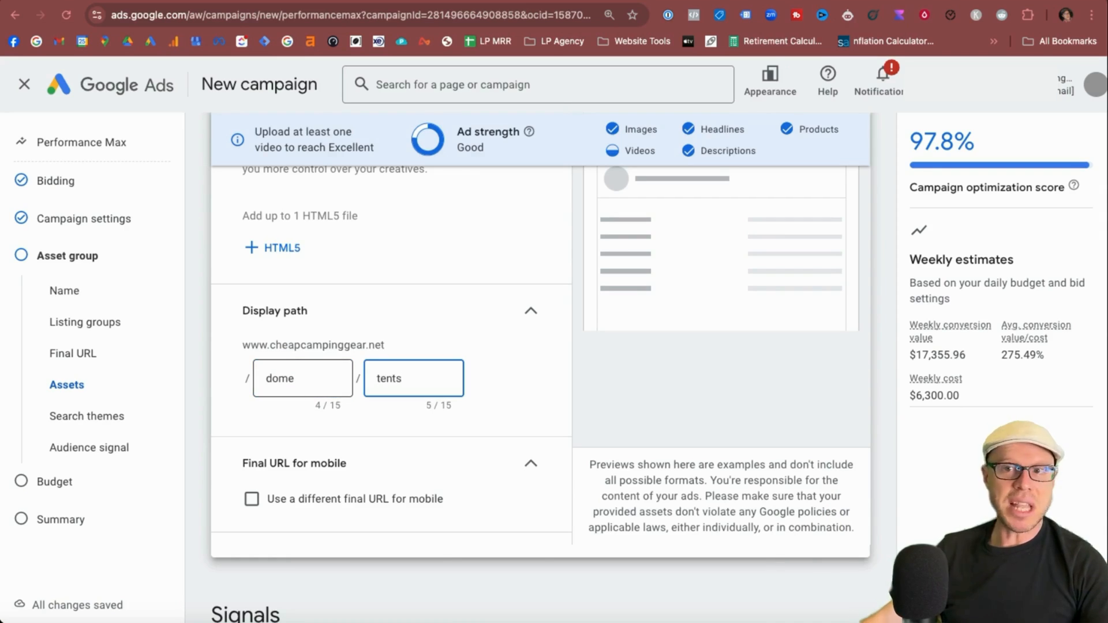
click(552, 420)
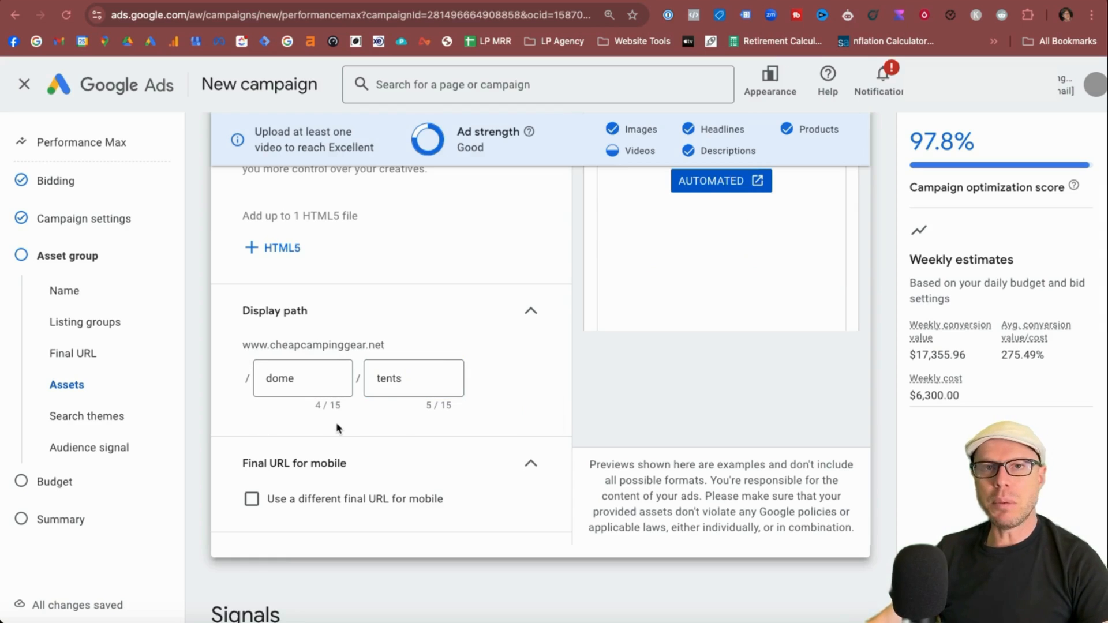
Step: Try the option to use a different final URL for mobile and switch it off again
scroll(483, 406, down, 3)
scroll(346, 433, up, 2)
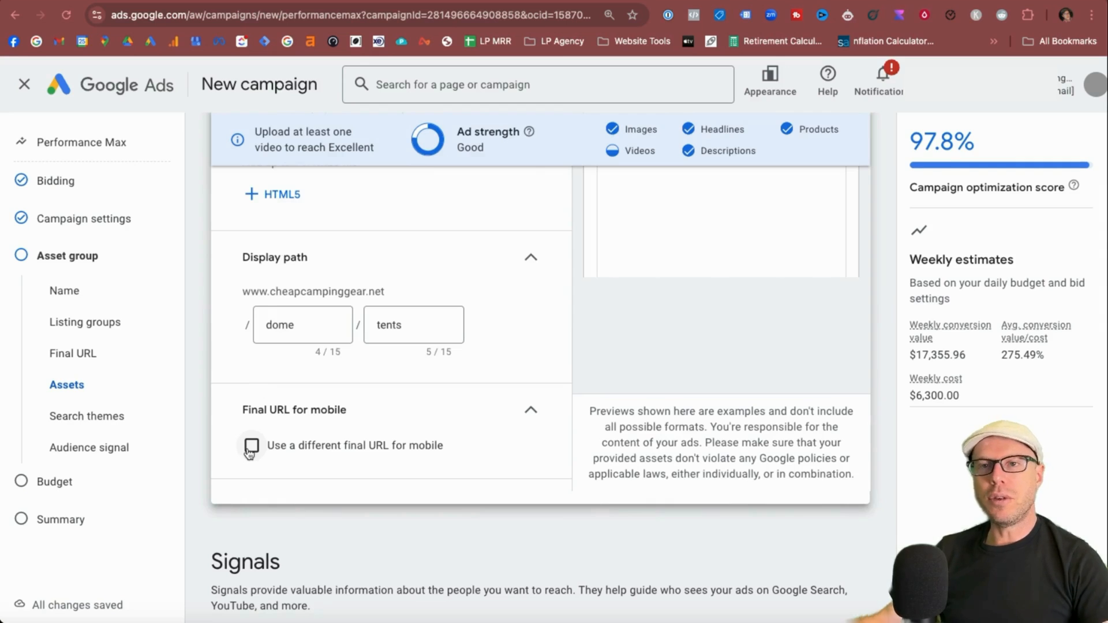
click(254, 449)
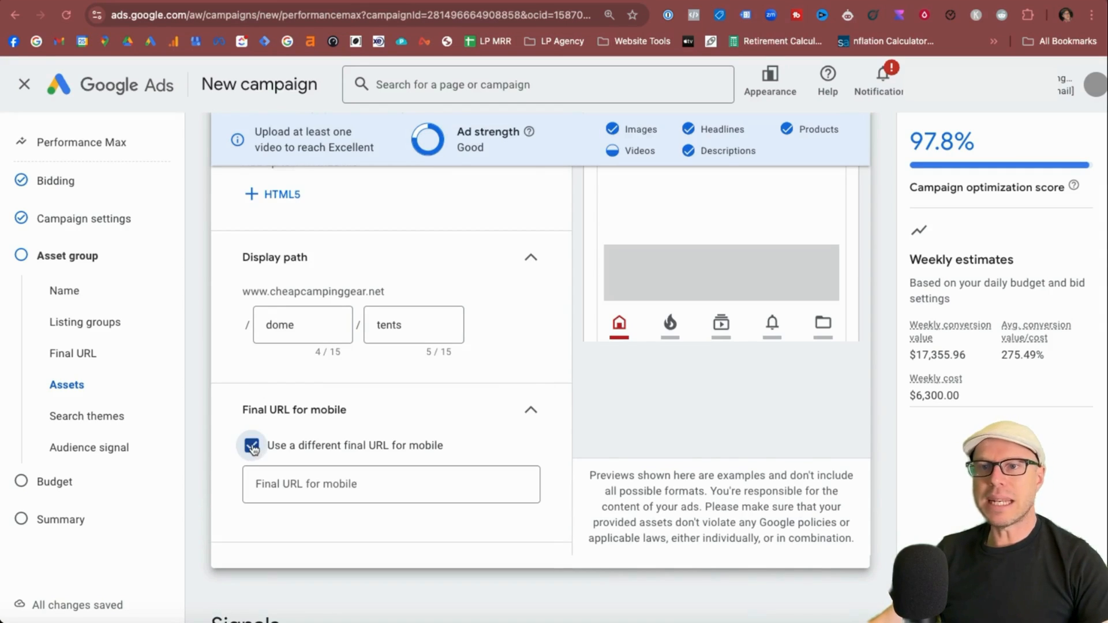
click(253, 447)
click(437, 446)
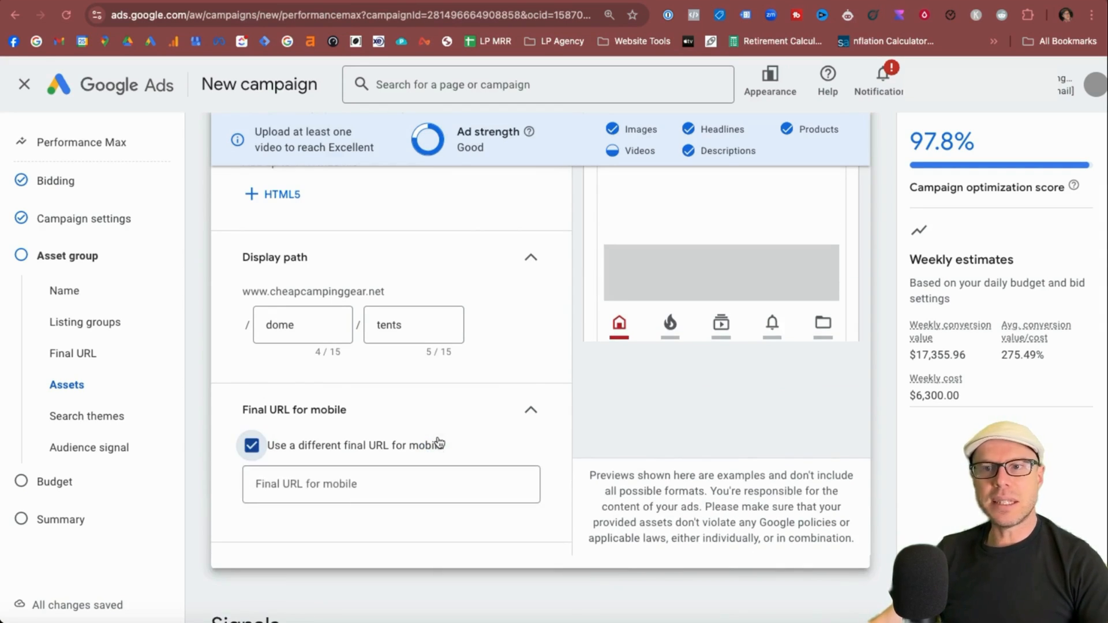
click(261, 447)
Step: Add the search themes "camping", "tents", "outdoors" and "cheap camping gear" to the asset group's signals
scroll(363, 452, down, 8)
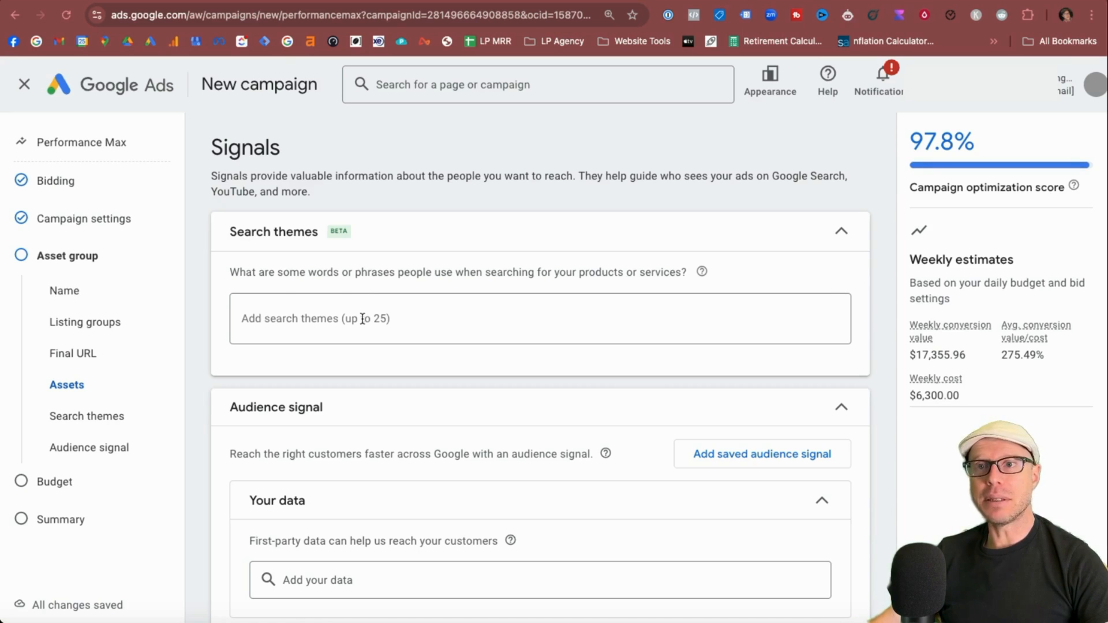
click(362, 319)
text(cam)
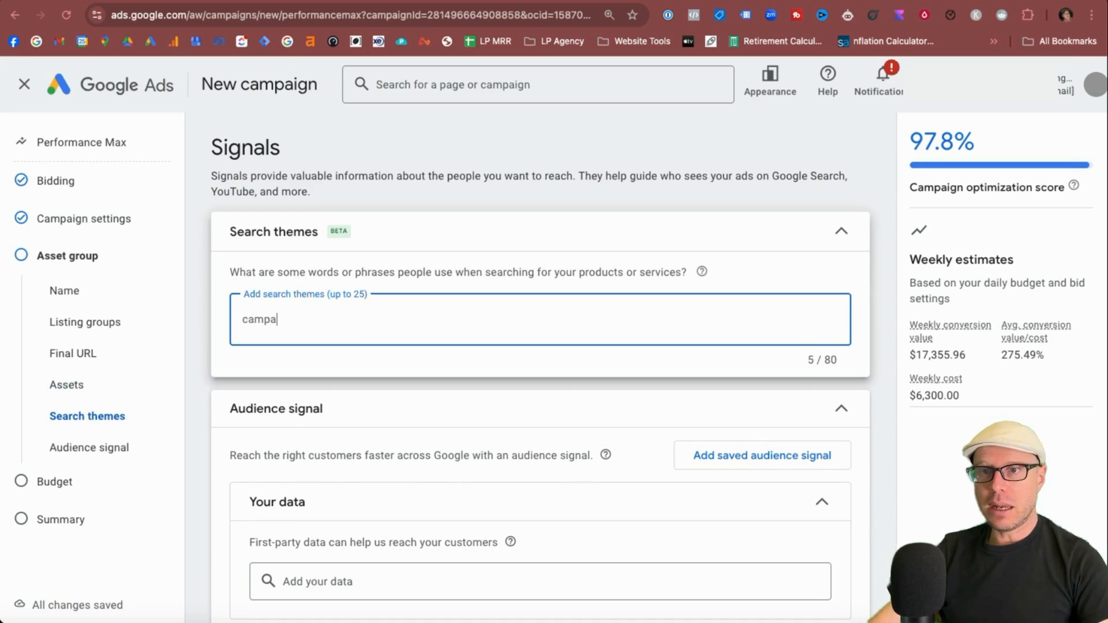
text(ping)
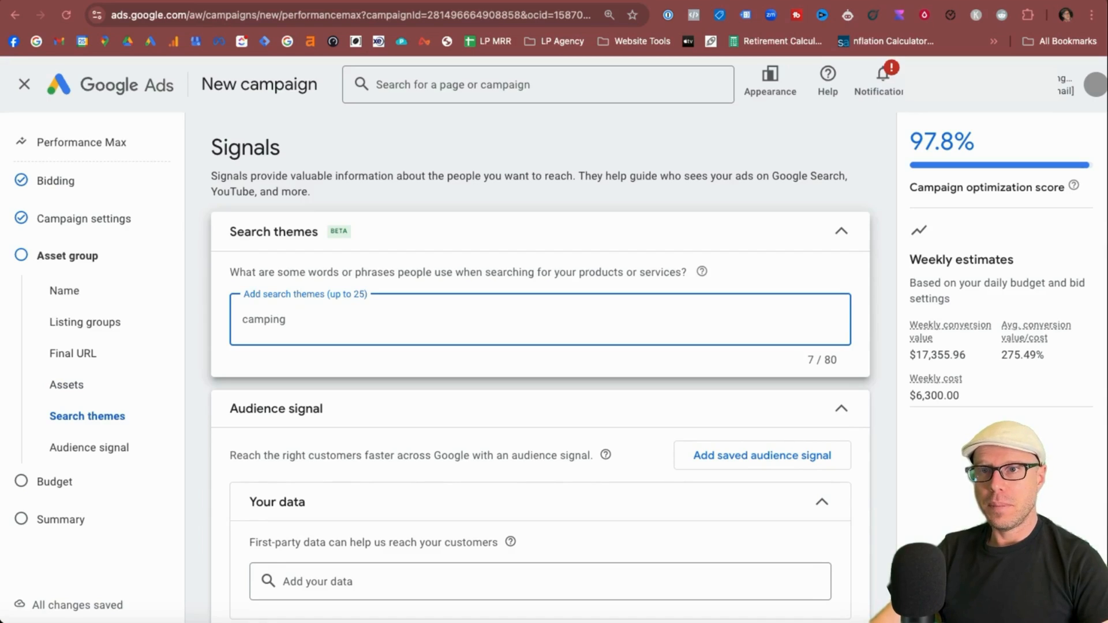
key(Return)
text(tents)
key(Return)
text(o)
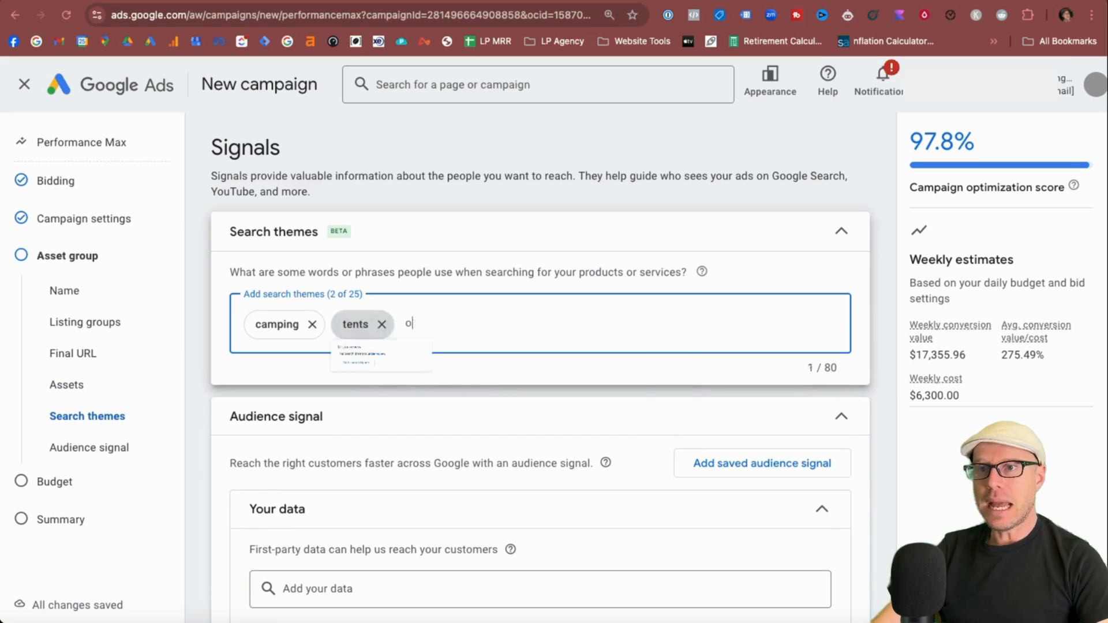
text(utdoors)
key(Return)
text(cheap)
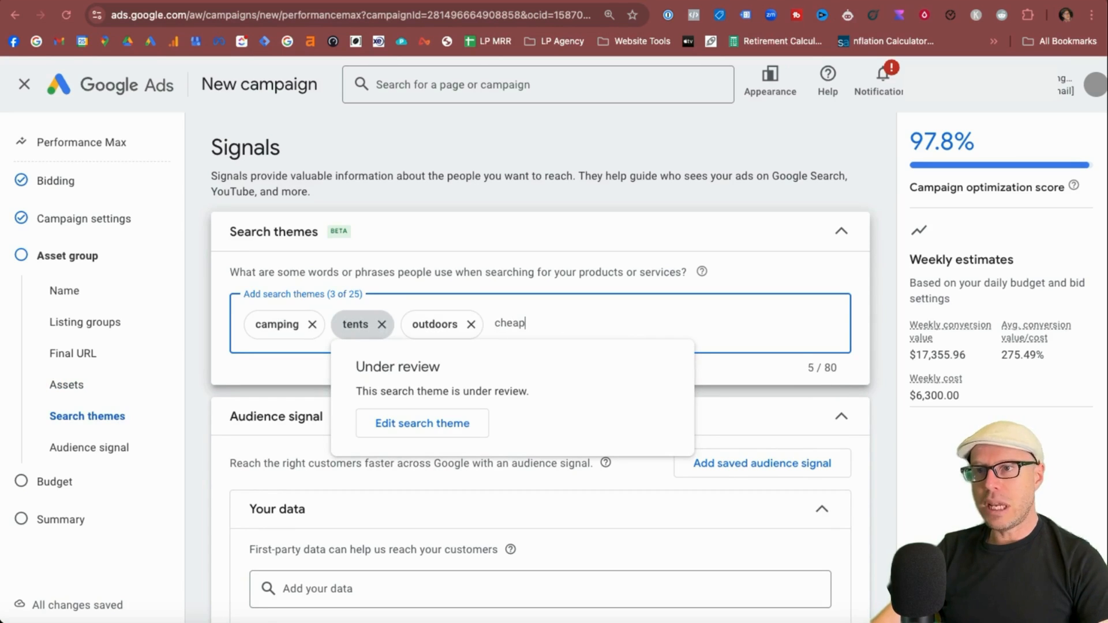
text( camping gear)
key(Return)
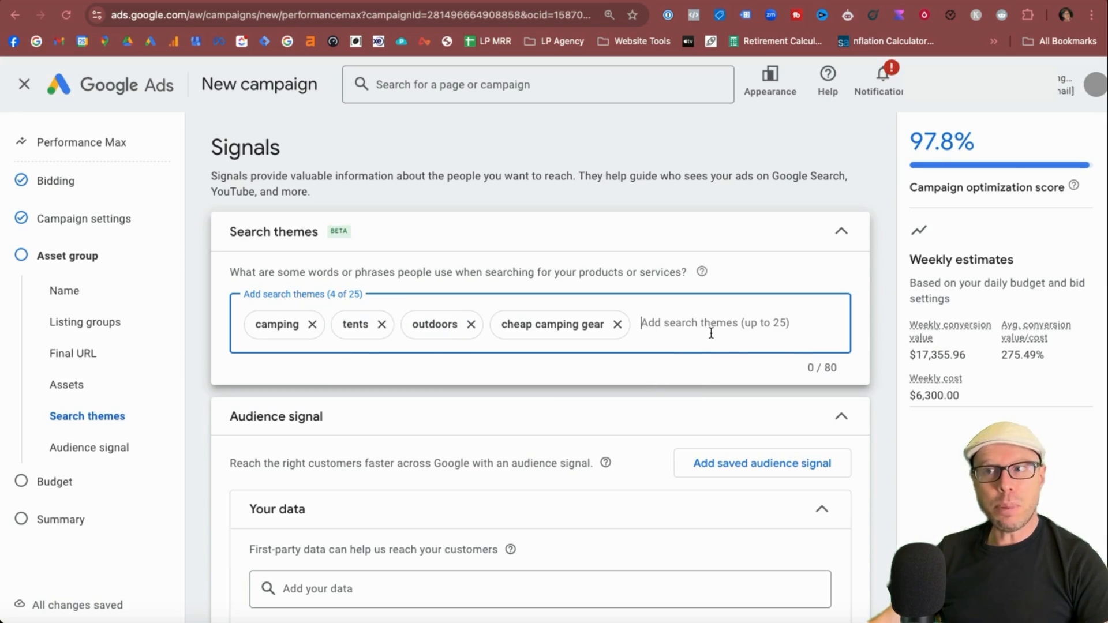
Step: Examine the segment types offered for a new first-party data segment in the audience signal, without creating one
scroll(577, 370, down, 2)
scroll(391, 371, down, 1)
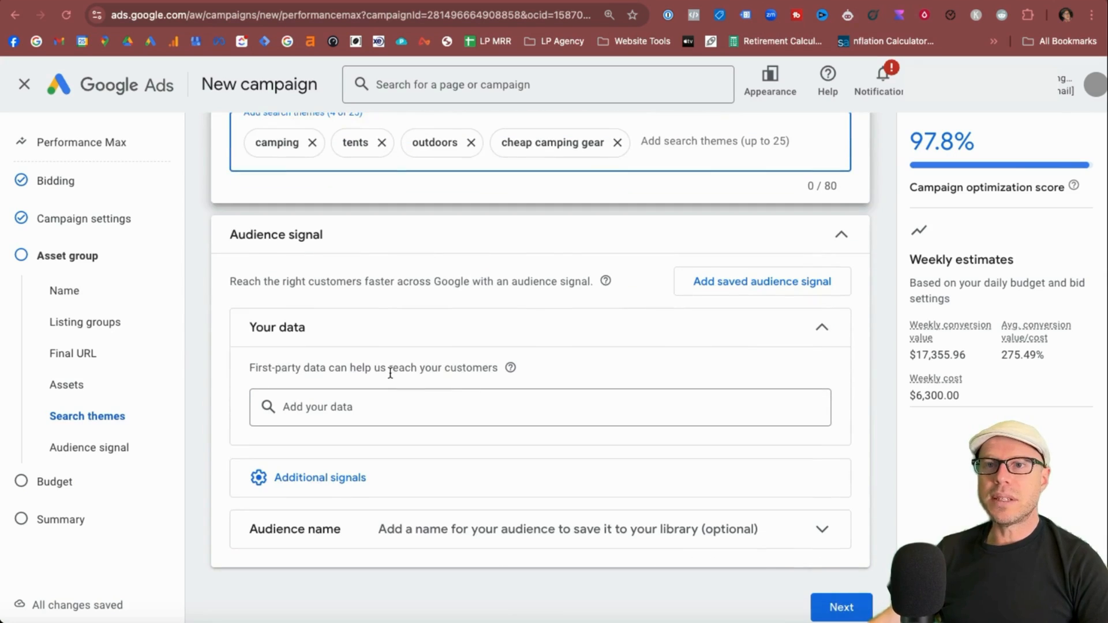
drag(269, 367, 433, 370)
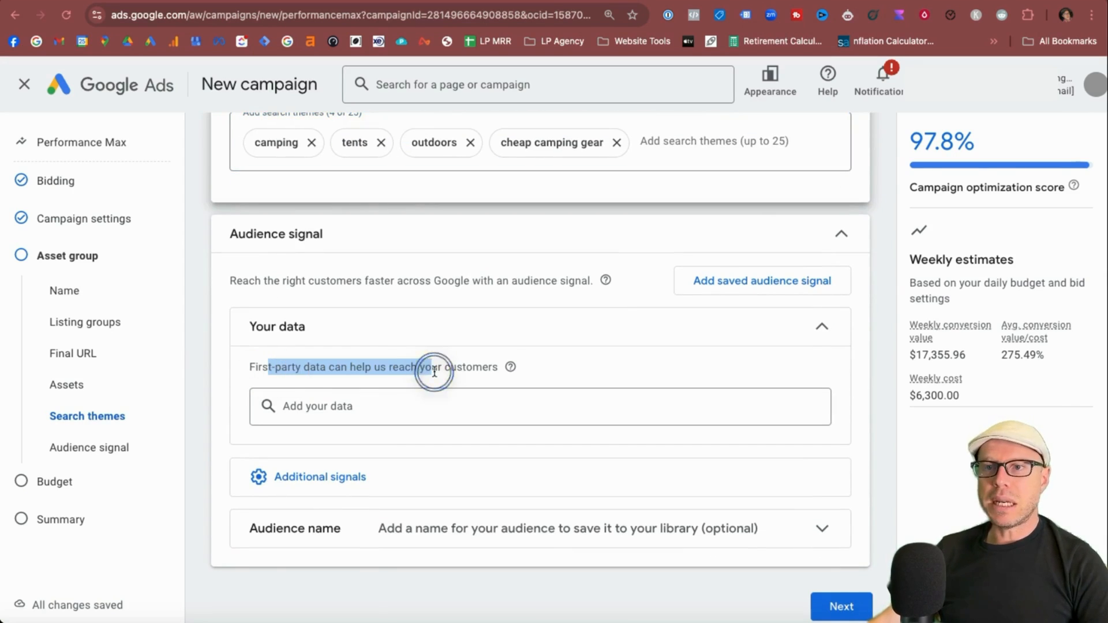
click(371, 421)
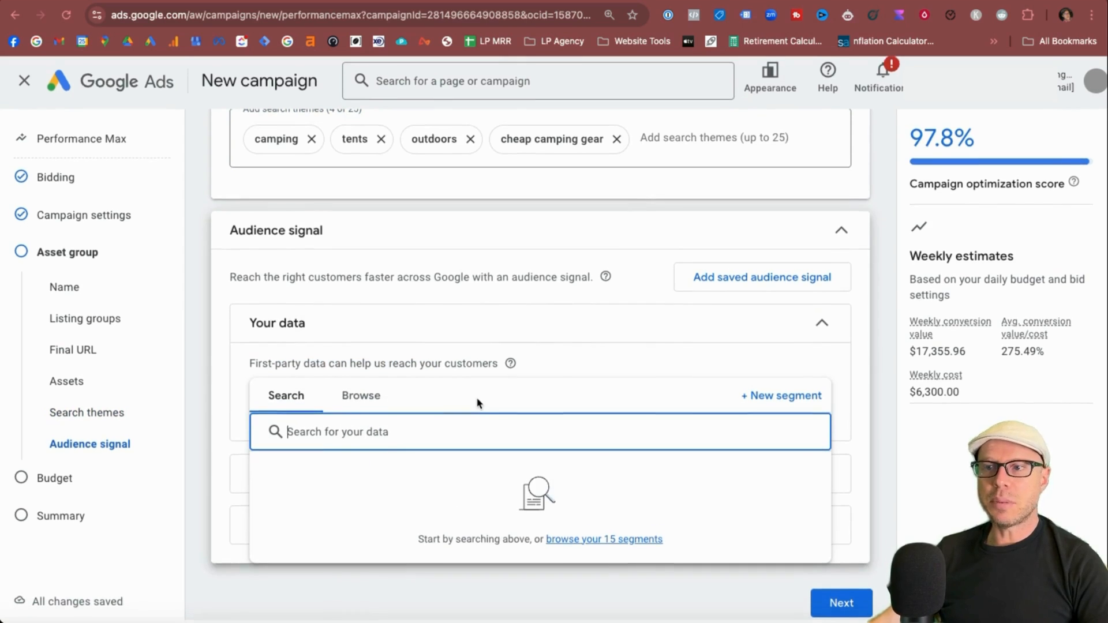
click(777, 400)
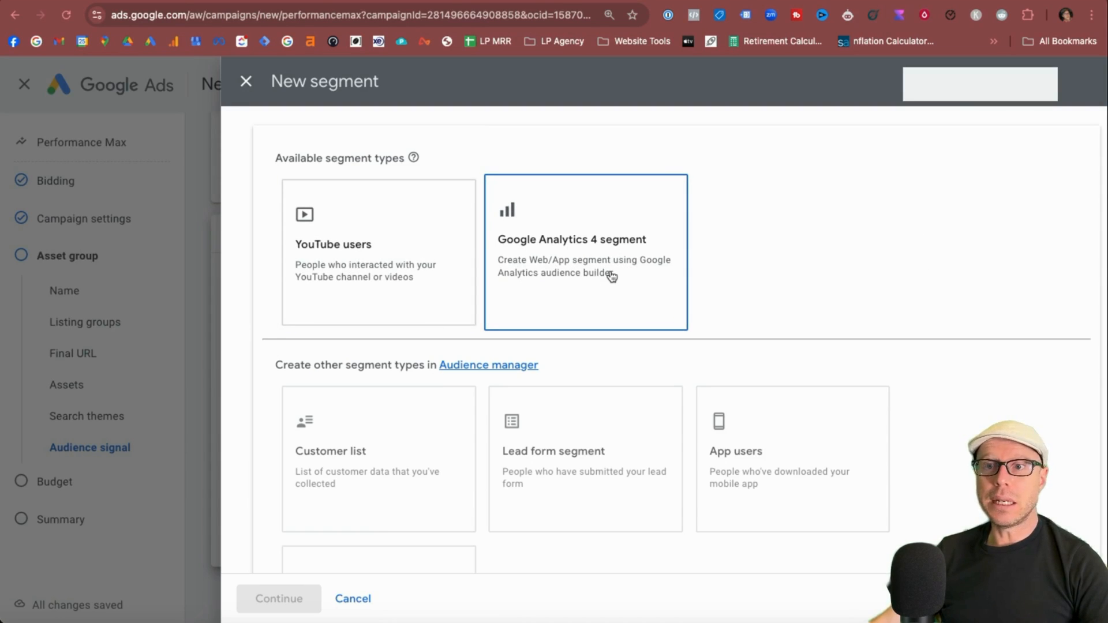
scroll(611, 275, down, 5)
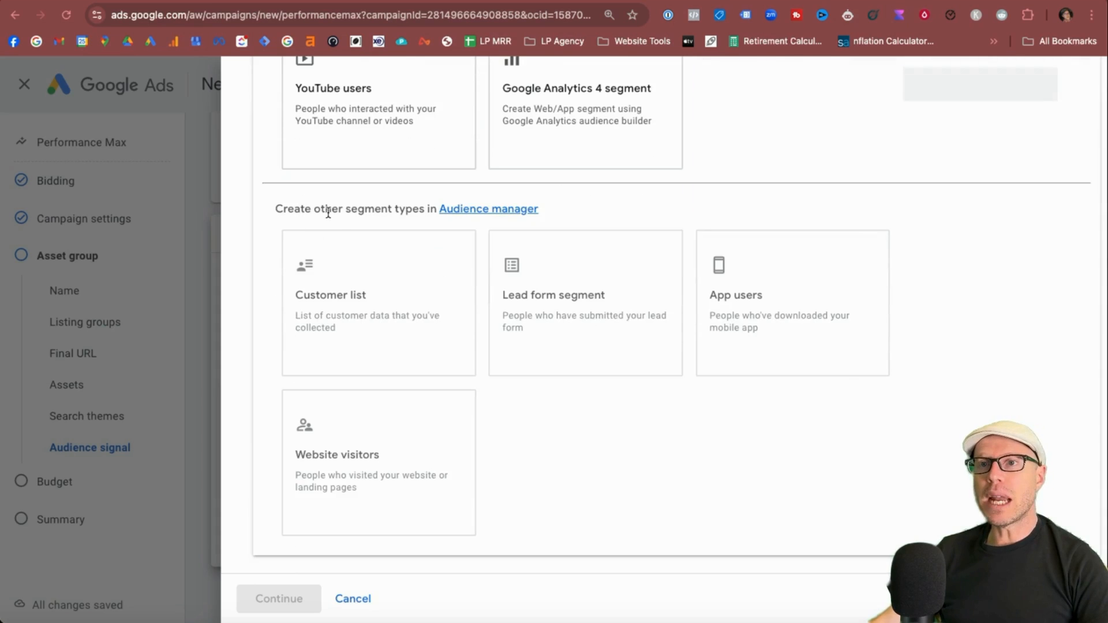
click(327, 213)
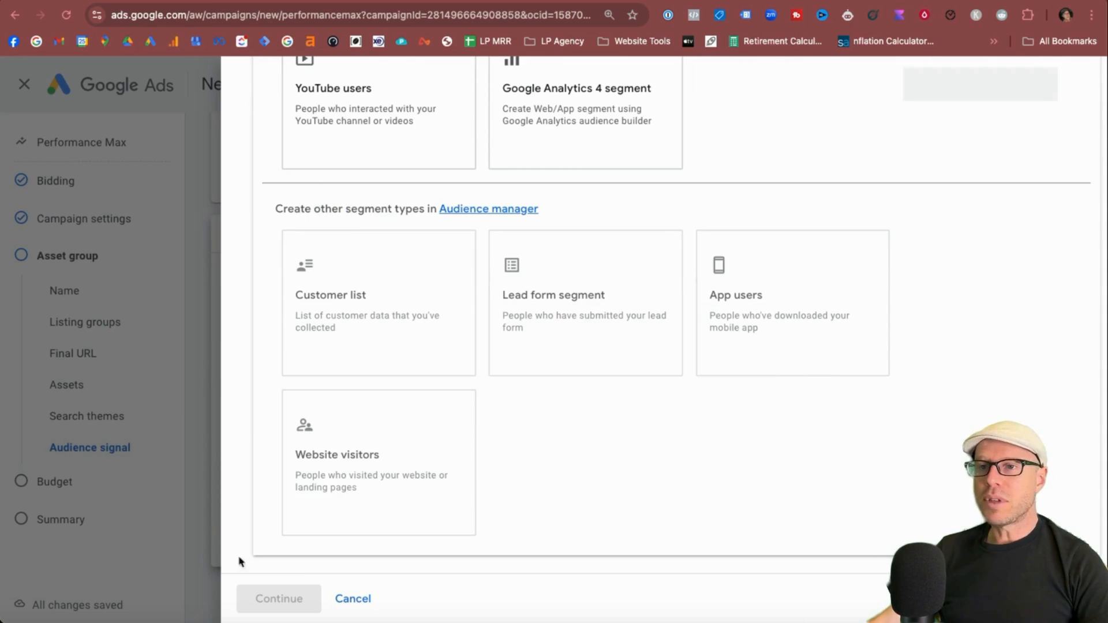
scroll(367, 412, up, 5)
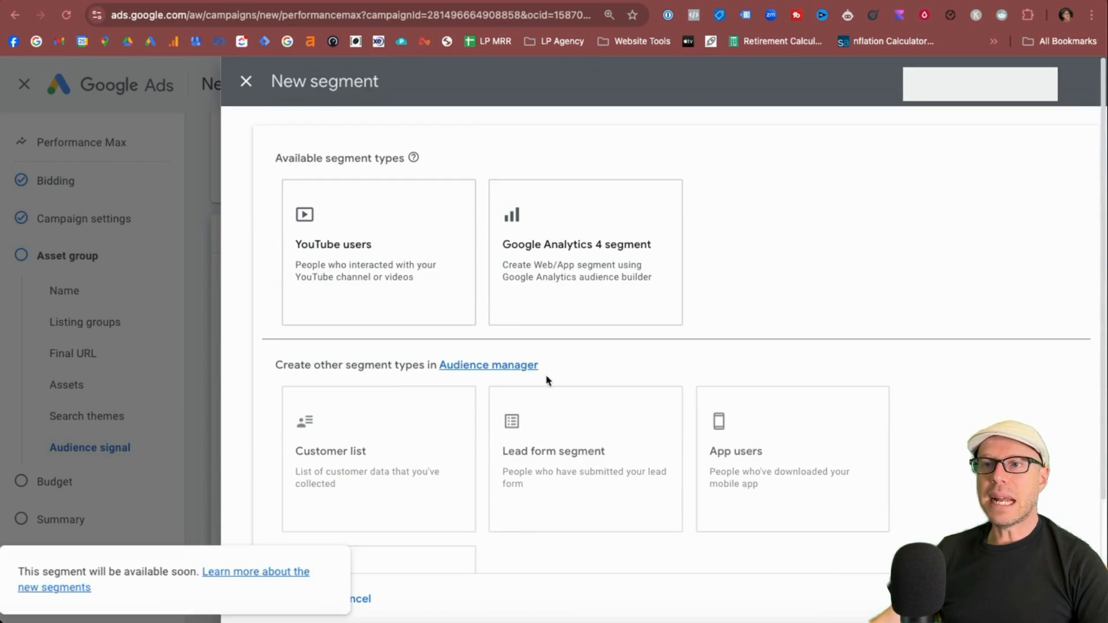
Step: Open the audience signal's demographics and examine the gender, age and additional demographics options
click(454, 484)
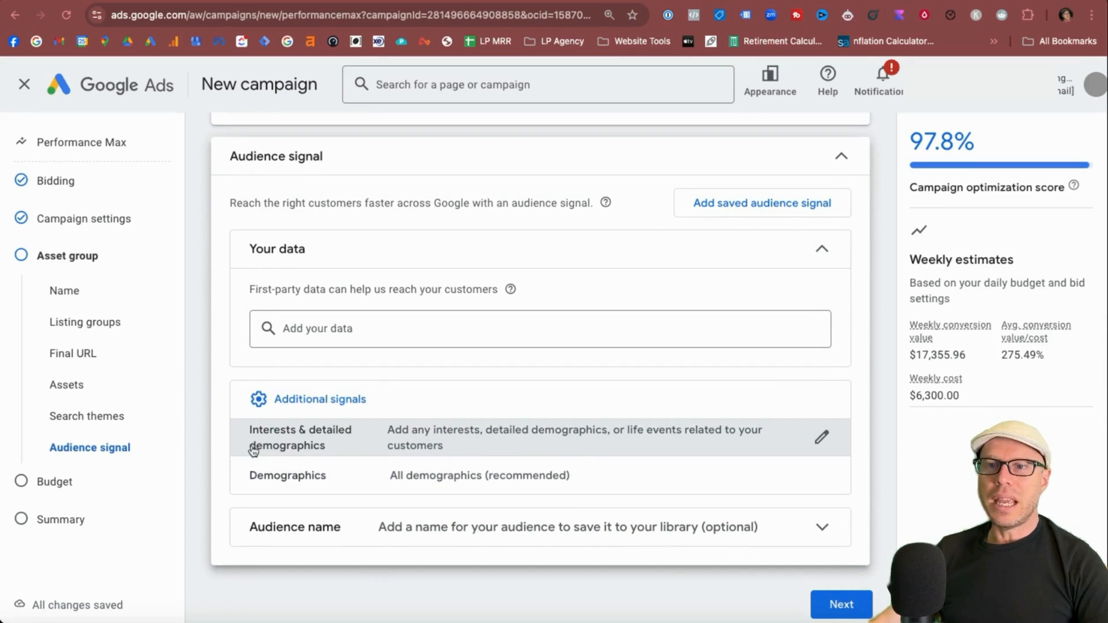
click(357, 469)
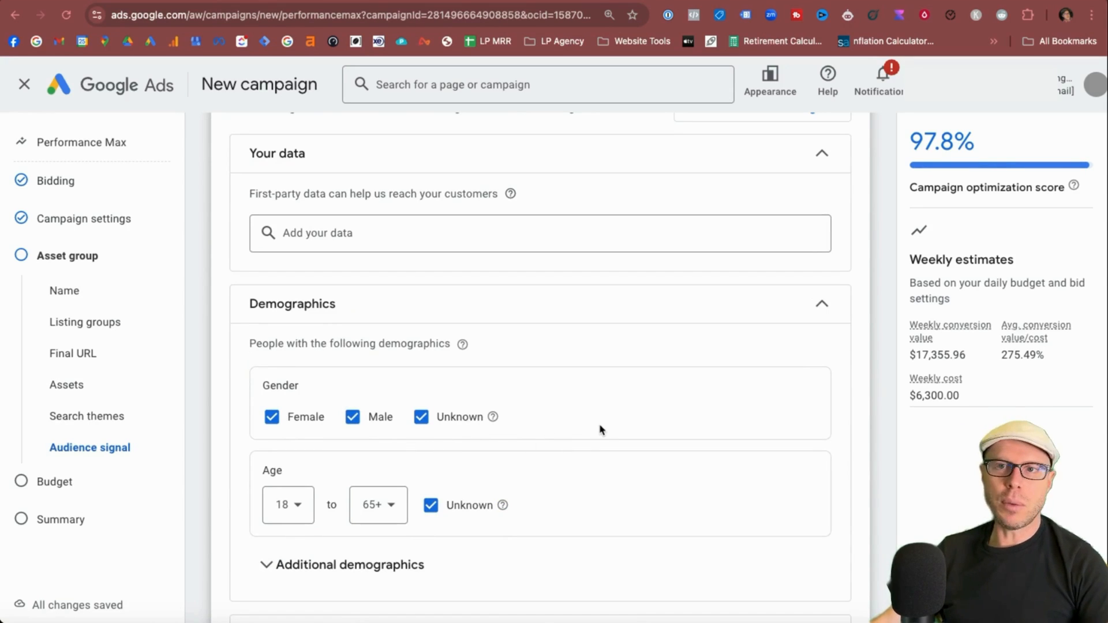
scroll(584, 417, down, 3)
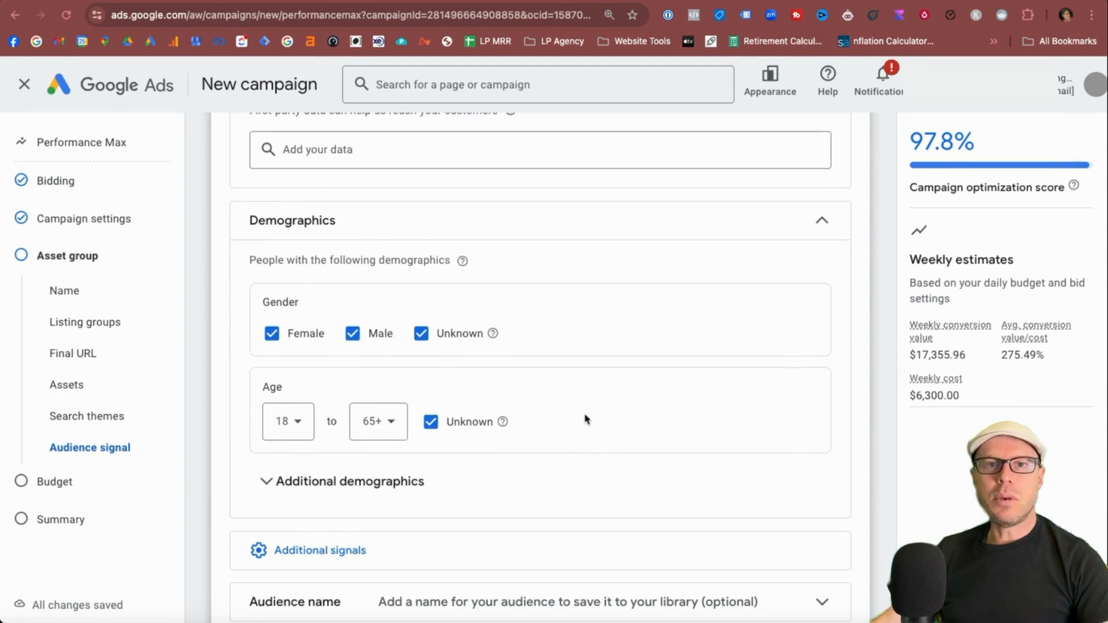
scroll(584, 419, up, 1)
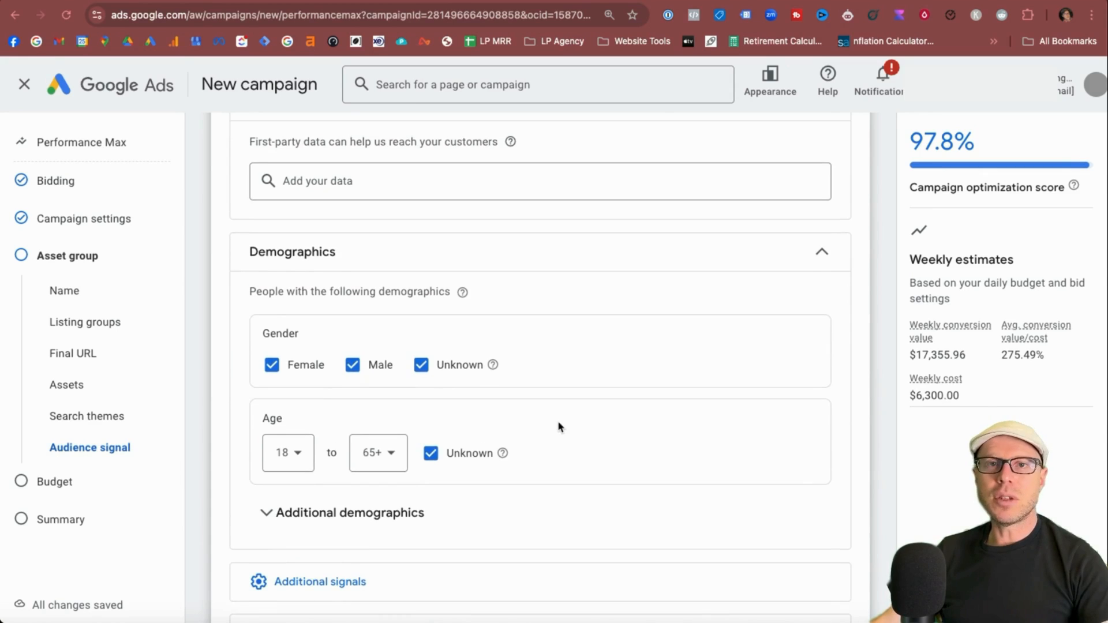
scroll(559, 427, up, 10)
scroll(558, 427, down, 13)
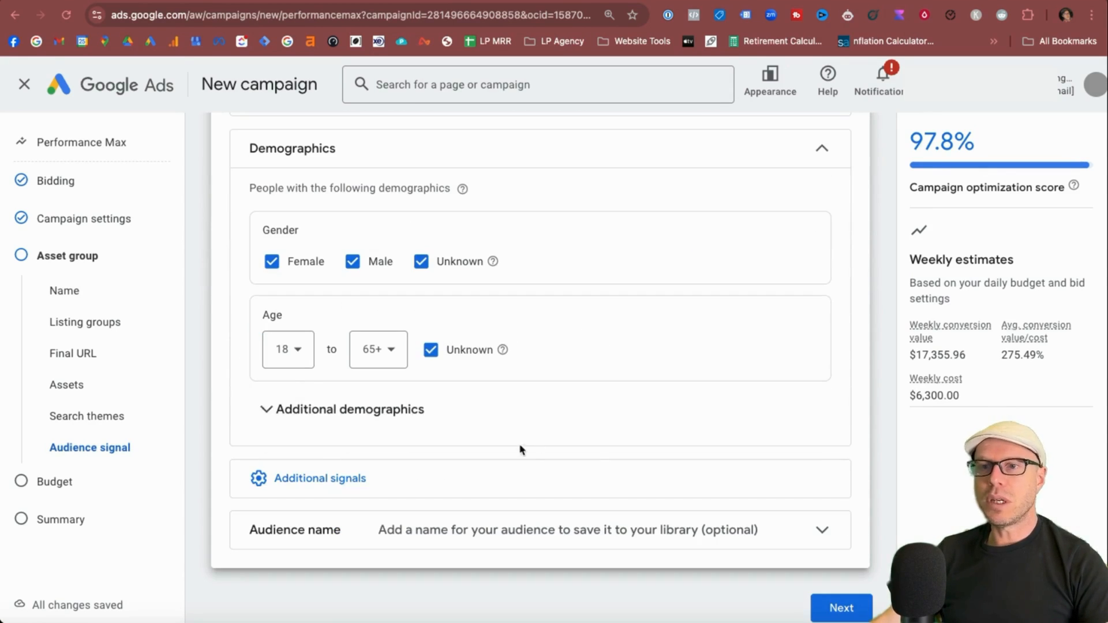
scroll(526, 494, up, 4)
click(355, 522)
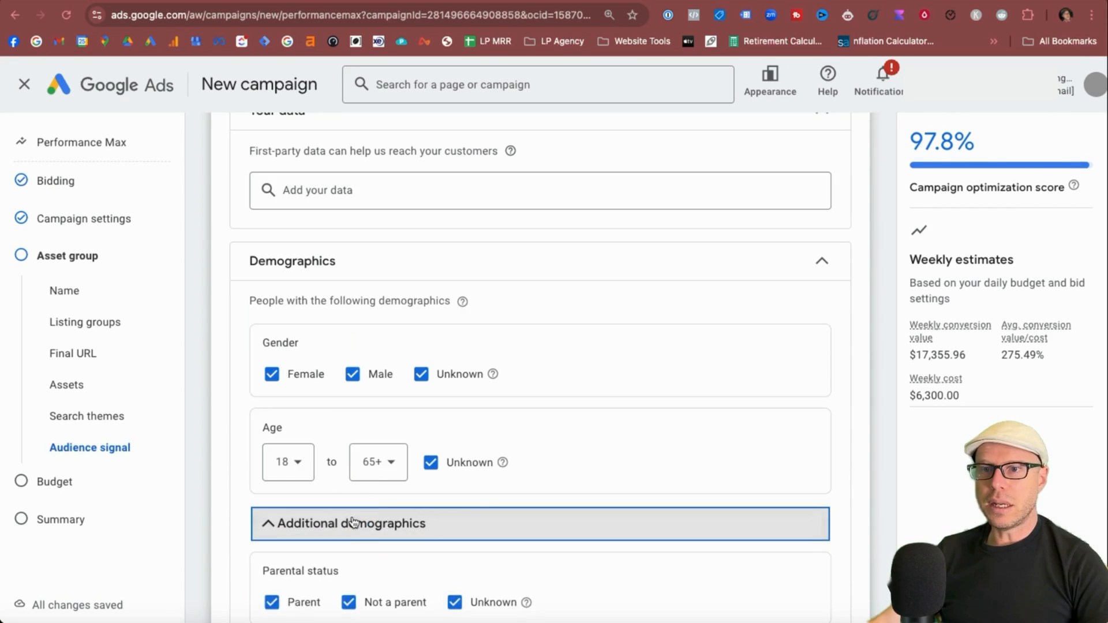
scroll(469, 501, down, 3)
scroll(468, 503, down, 1)
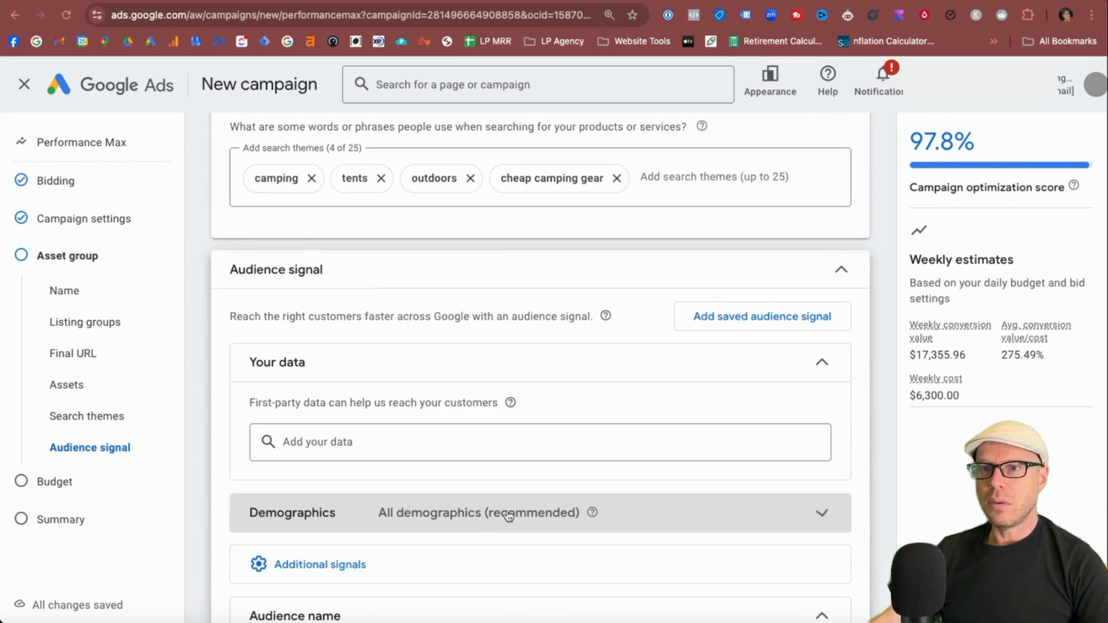
scroll(430, 536, down, 2)
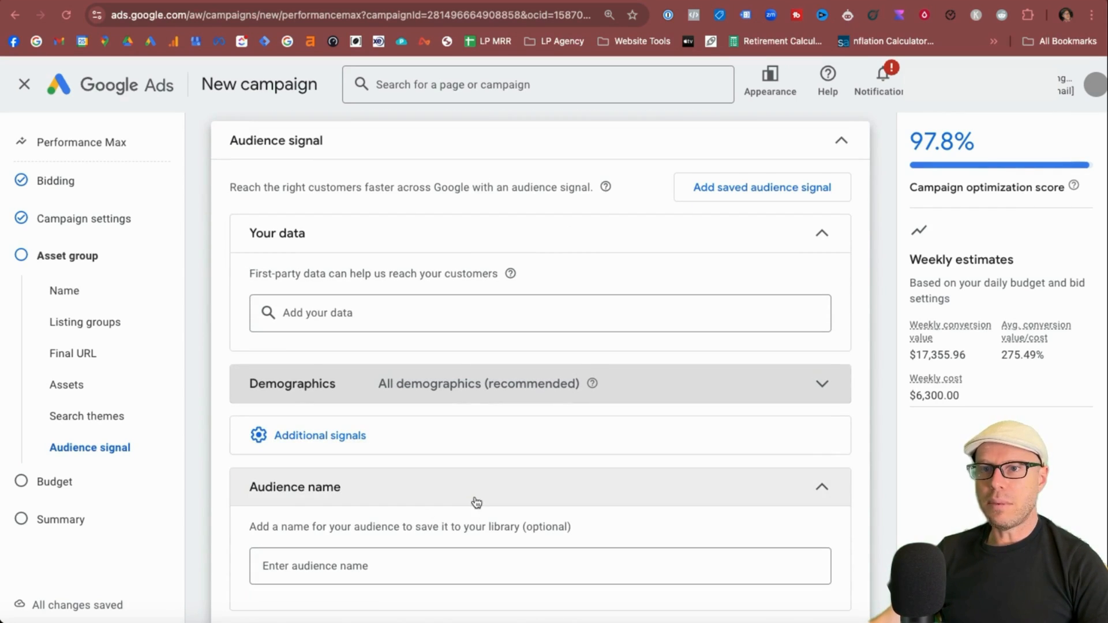
Step: Add the interest segments Camping & Hiking Equipment, Tents and Accessories, Camping Gear and Tents to the audience signal
click(439, 456)
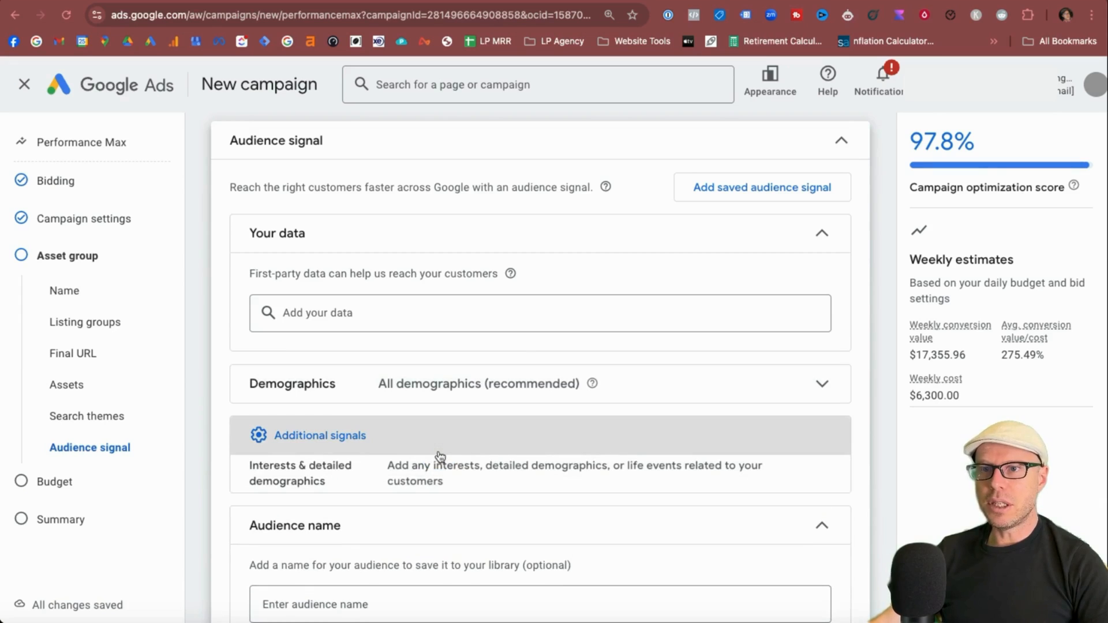
click(484, 474)
click(314, 462)
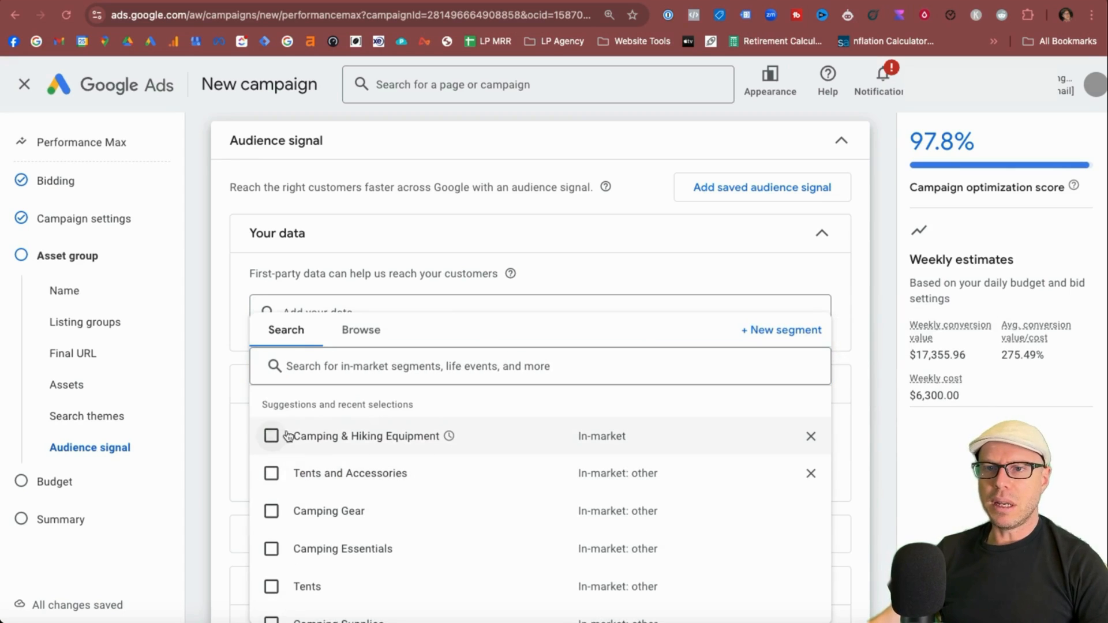
click(271, 437)
click(271, 473)
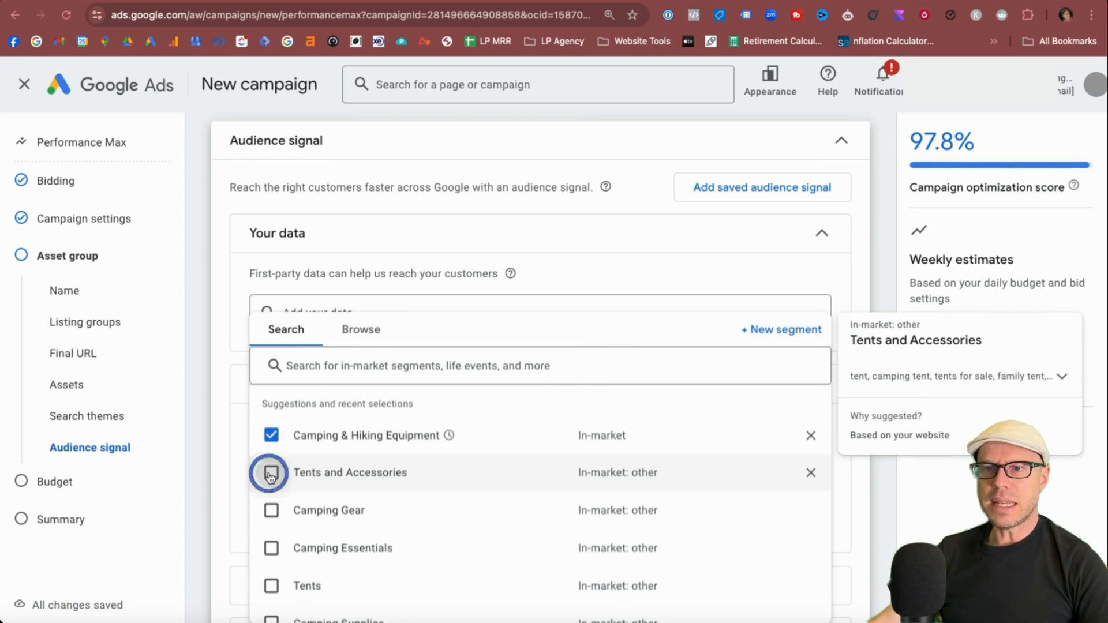
scroll(465, 469, down, 1)
click(272, 452)
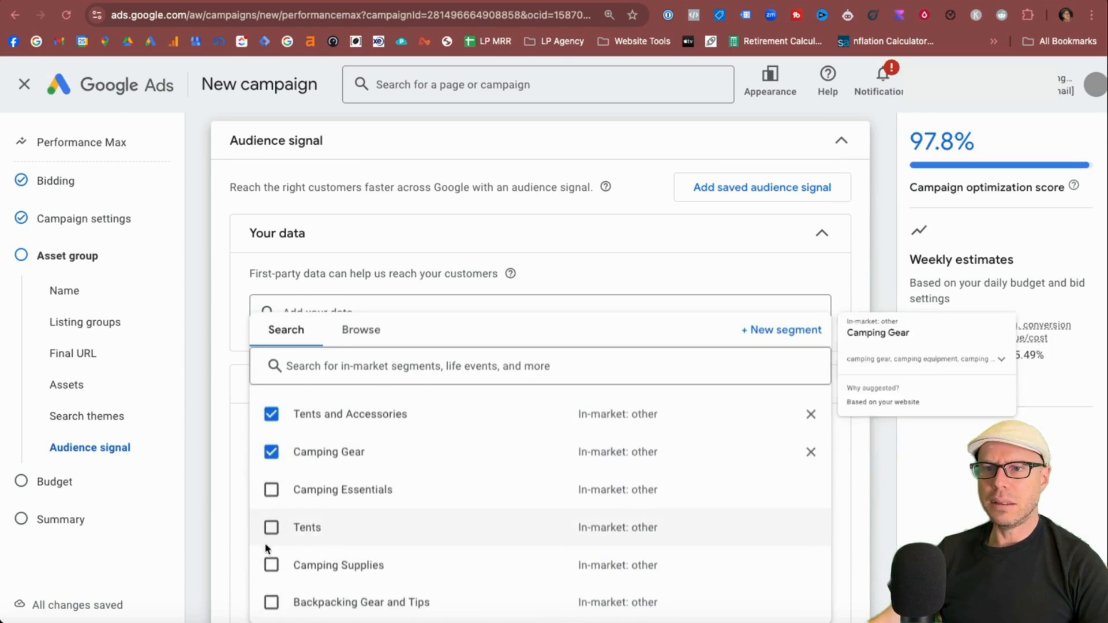
click(270, 527)
scroll(445, 448, down, 2)
scroll(445, 448, up, 3)
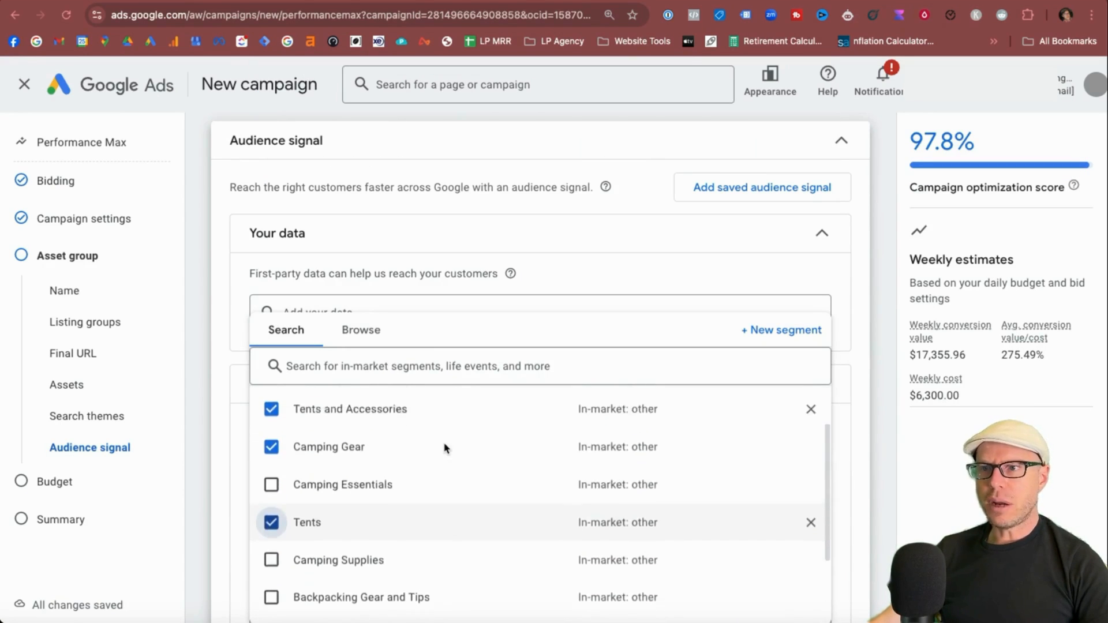
click(851, 436)
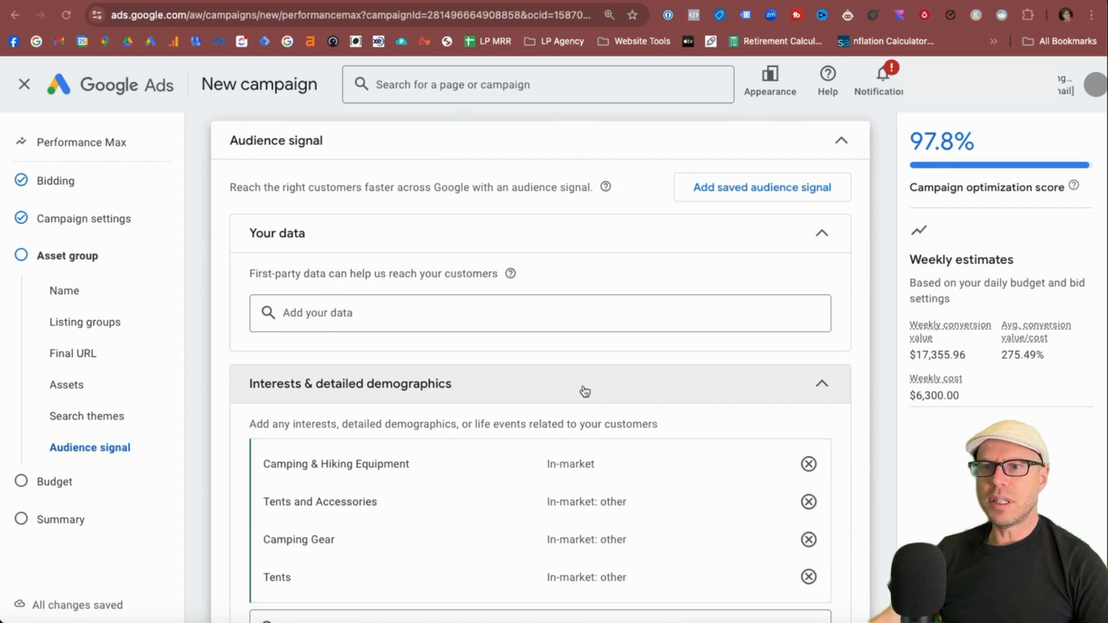
Step: Name the audience "Tents" and continue to the campaign's budget settings
scroll(623, 391, down, 1)
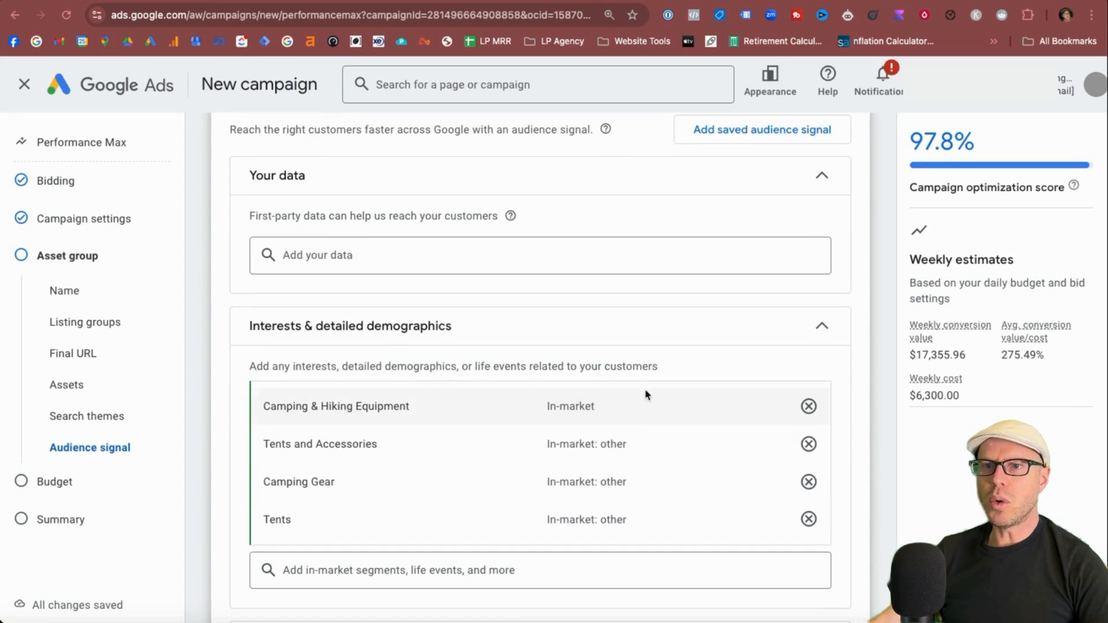
scroll(682, 340, down, 5)
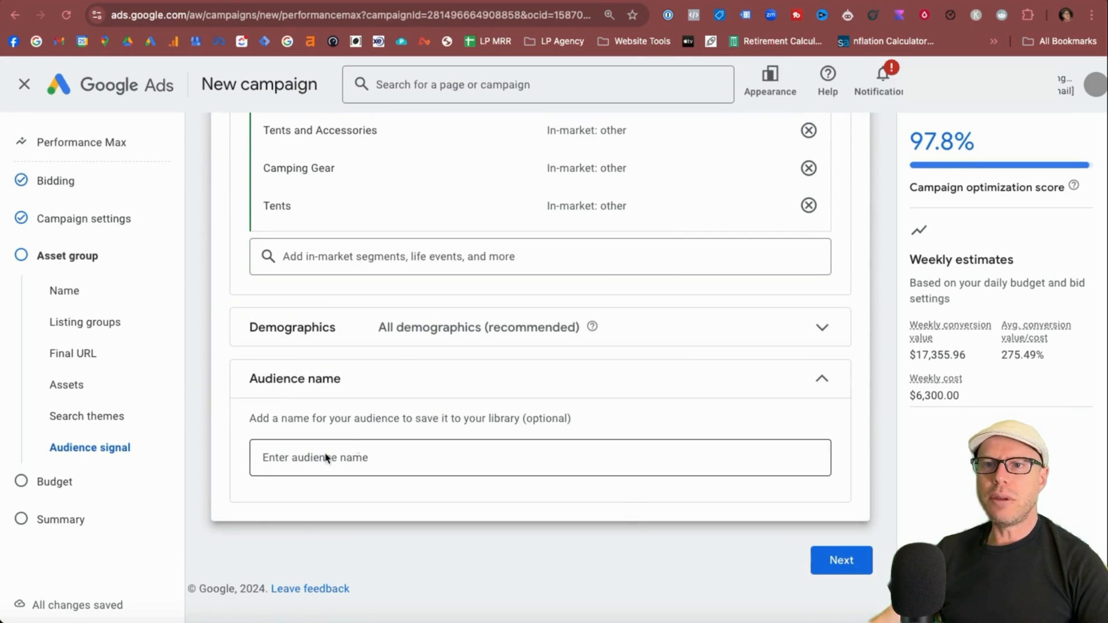
click(288, 468)
text(Tents)
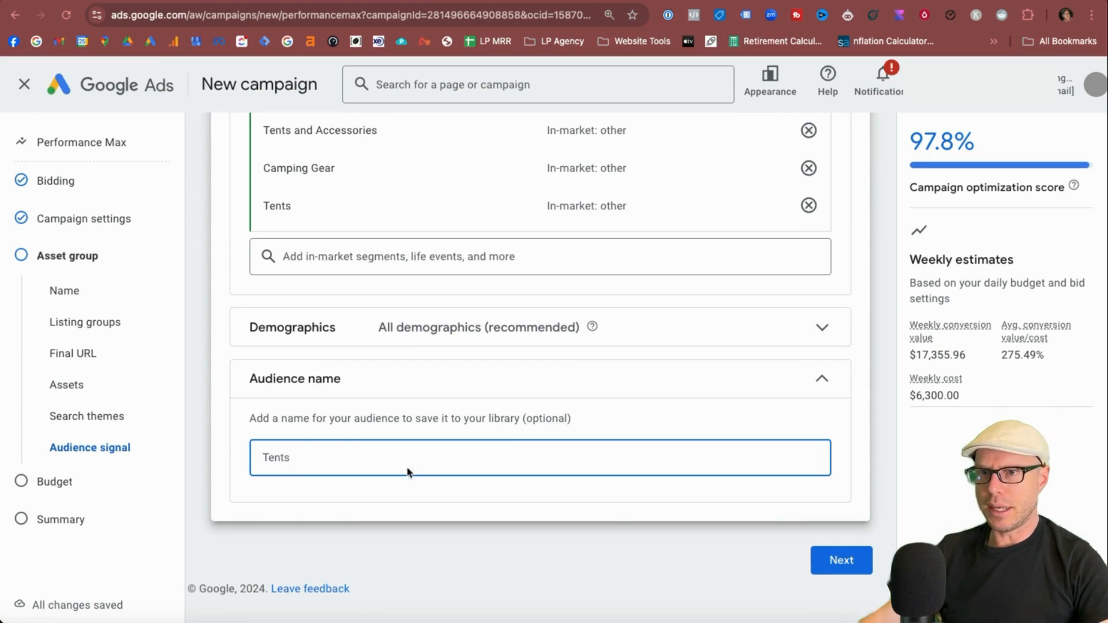
click(826, 573)
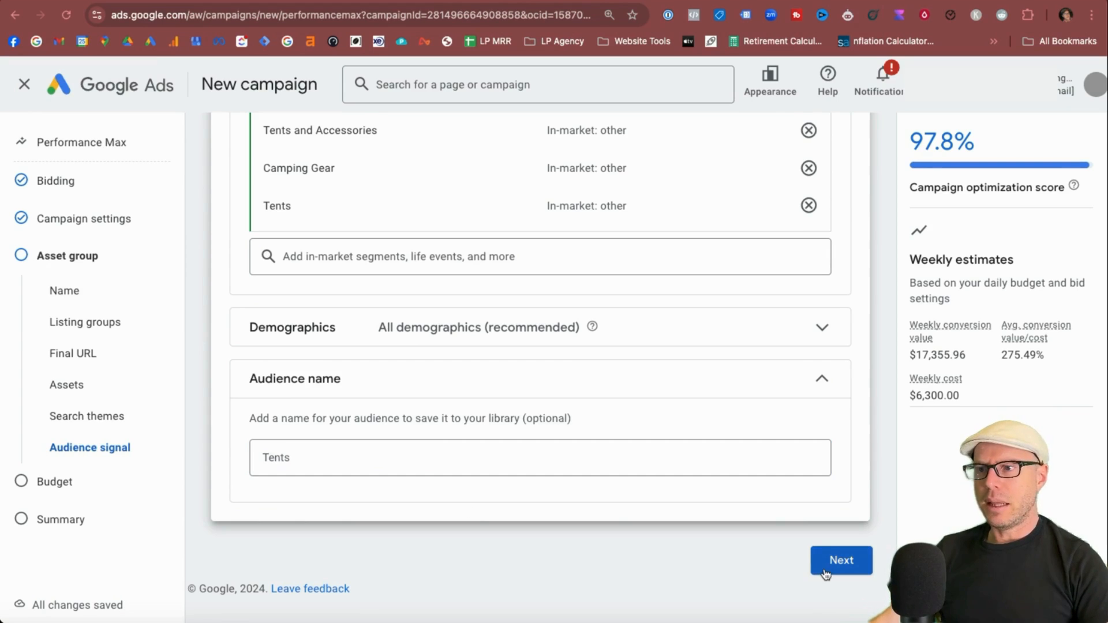
click(826, 573)
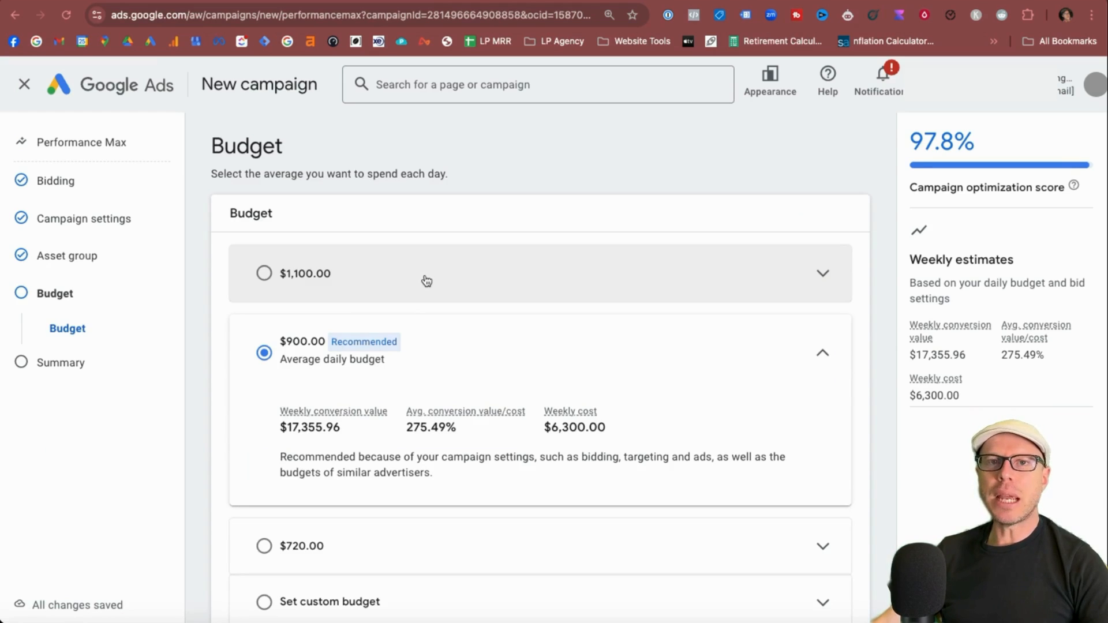
Step: Choose a custom average daily budget of $100 and examine its weekly conversion value, conversion value/cost and weekly cost estimates
scroll(433, 279, down, 3)
scroll(441, 279, up, 3)
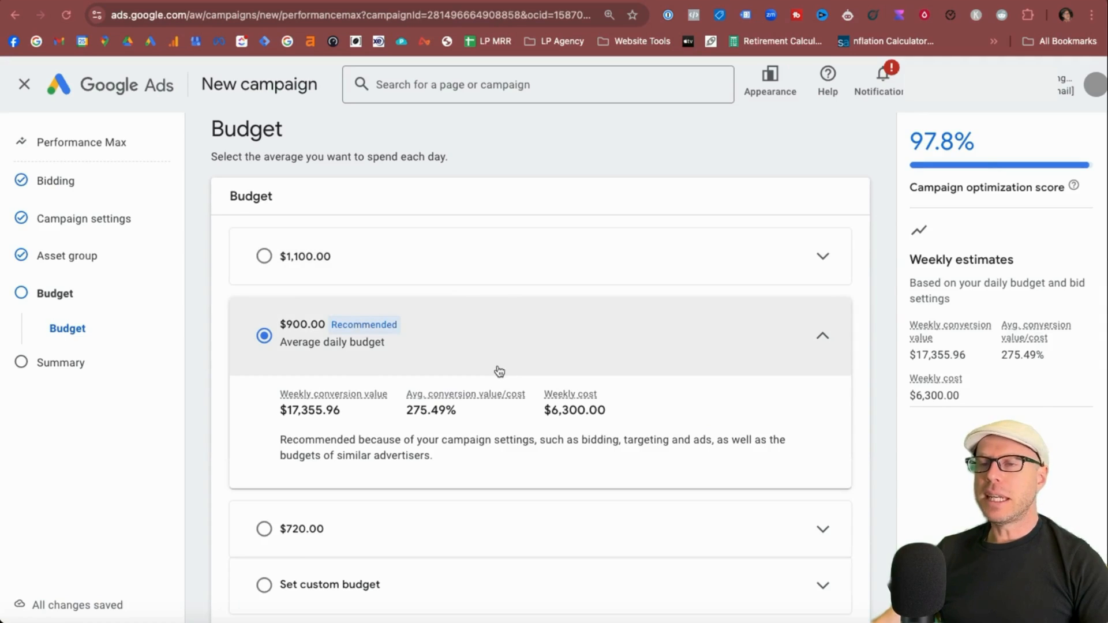
scroll(498, 369, down, 1)
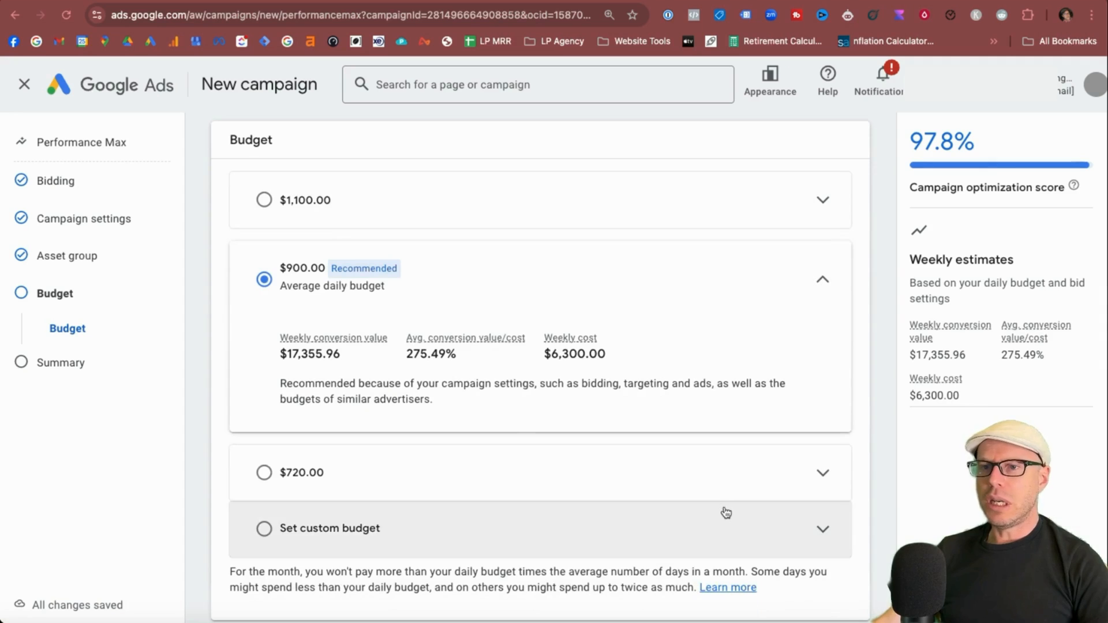
click(776, 526)
double_click(317, 463)
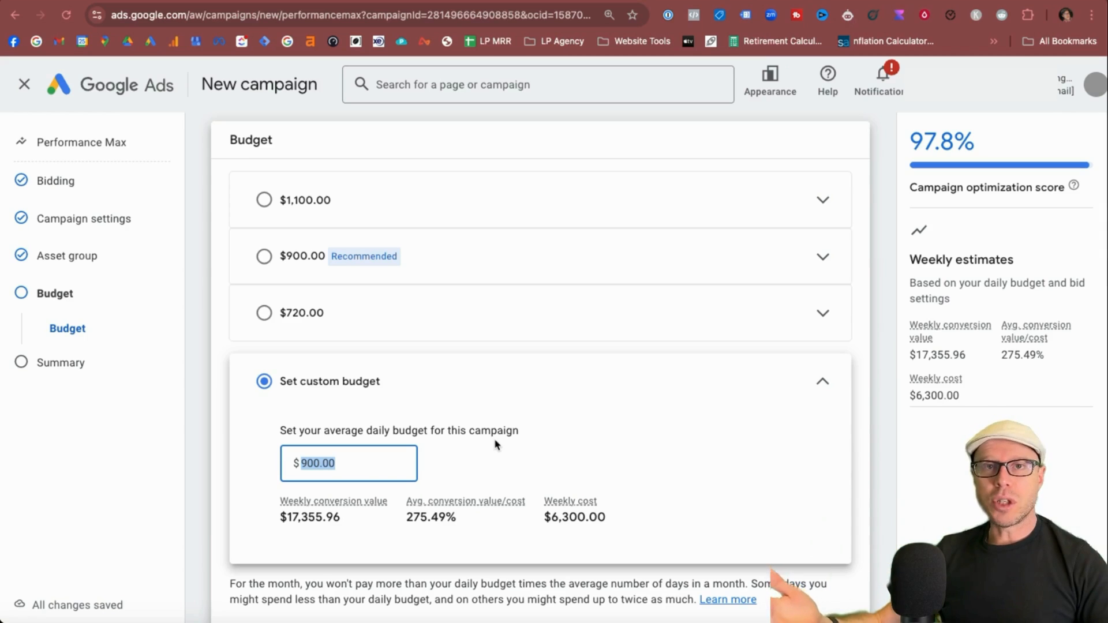
text(100)
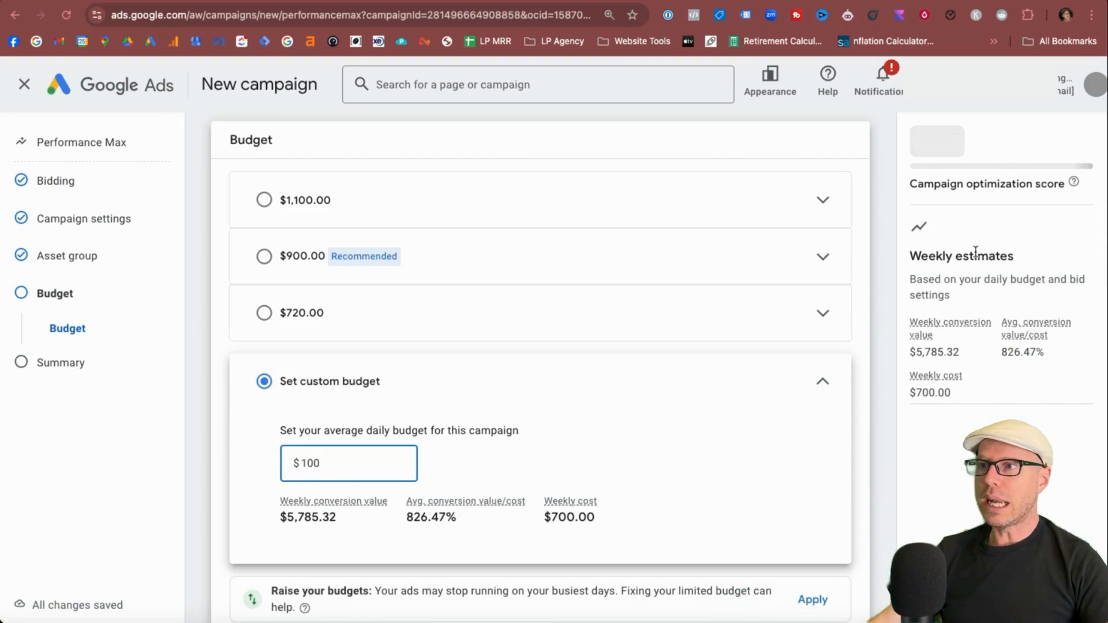
mouse_move(346, 537)
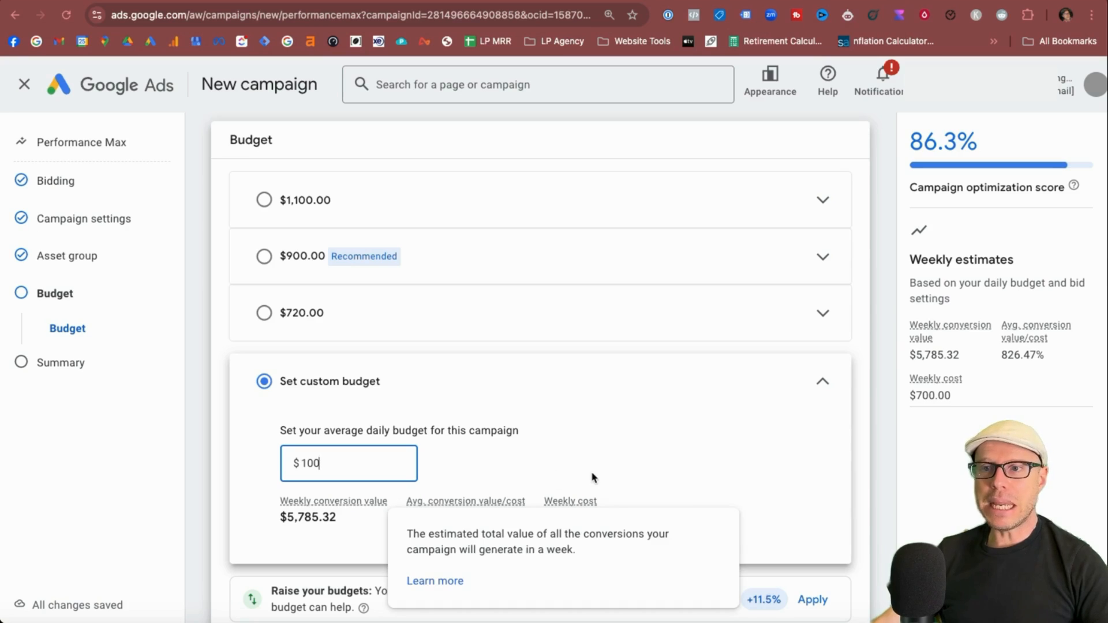
mouse_move(431, 508)
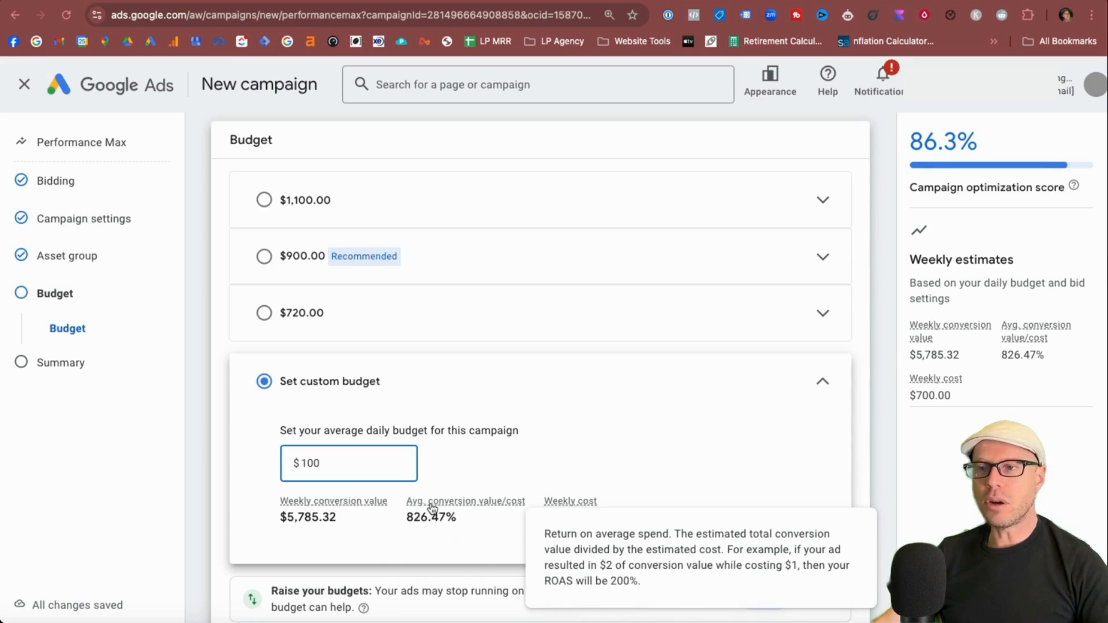
mouse_move(594, 504)
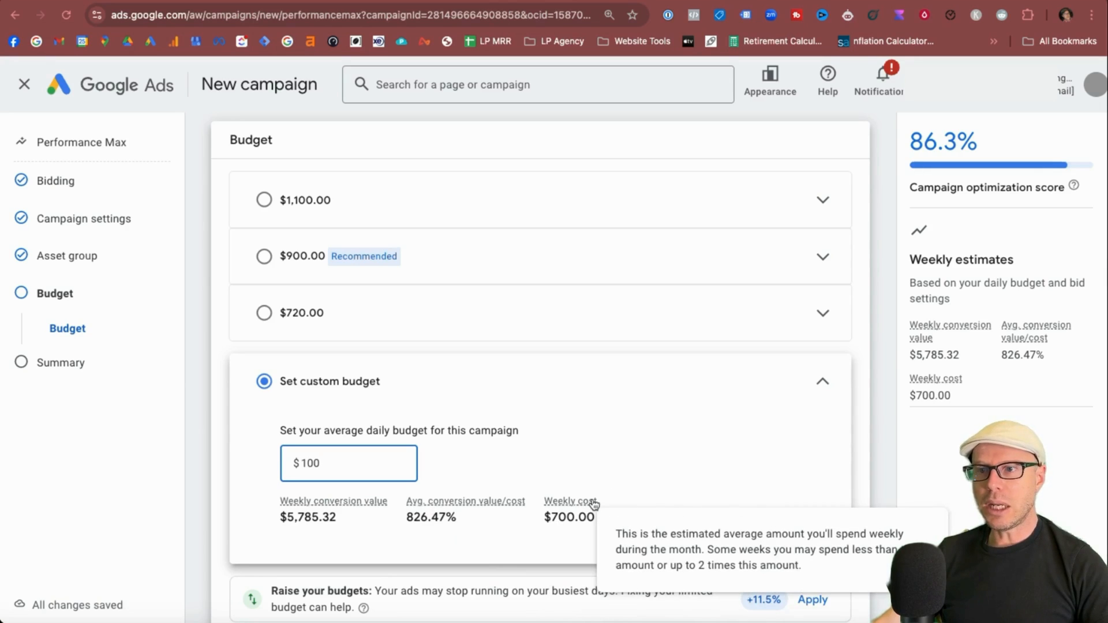
Step: Set the custom average daily budget to $10, check its estimates and continue to the campaign summary
double_click(313, 465)
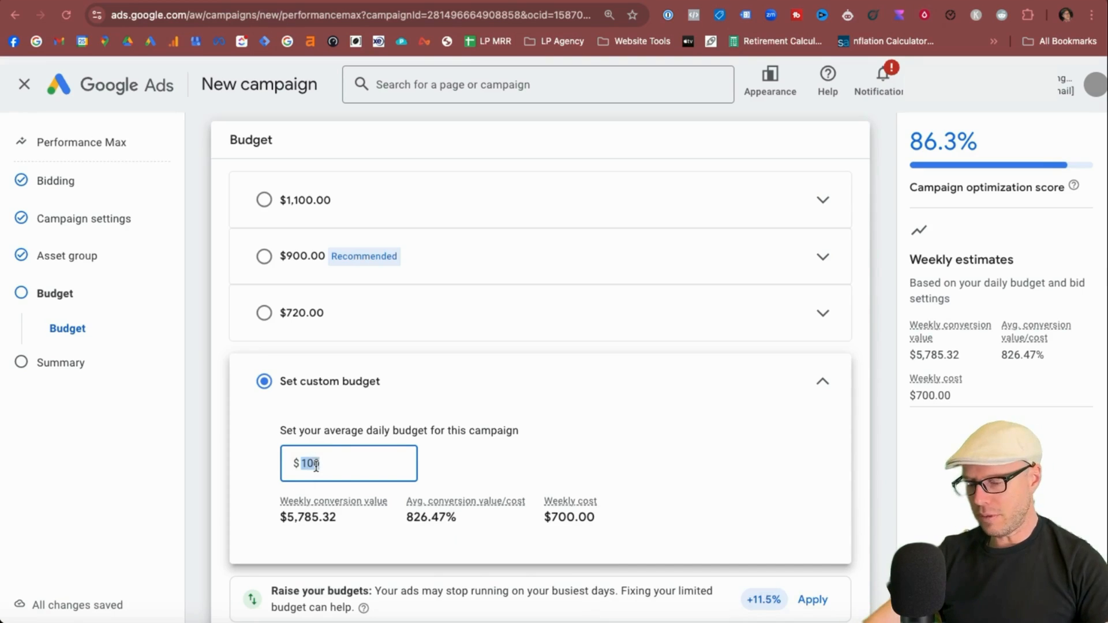
text(10)
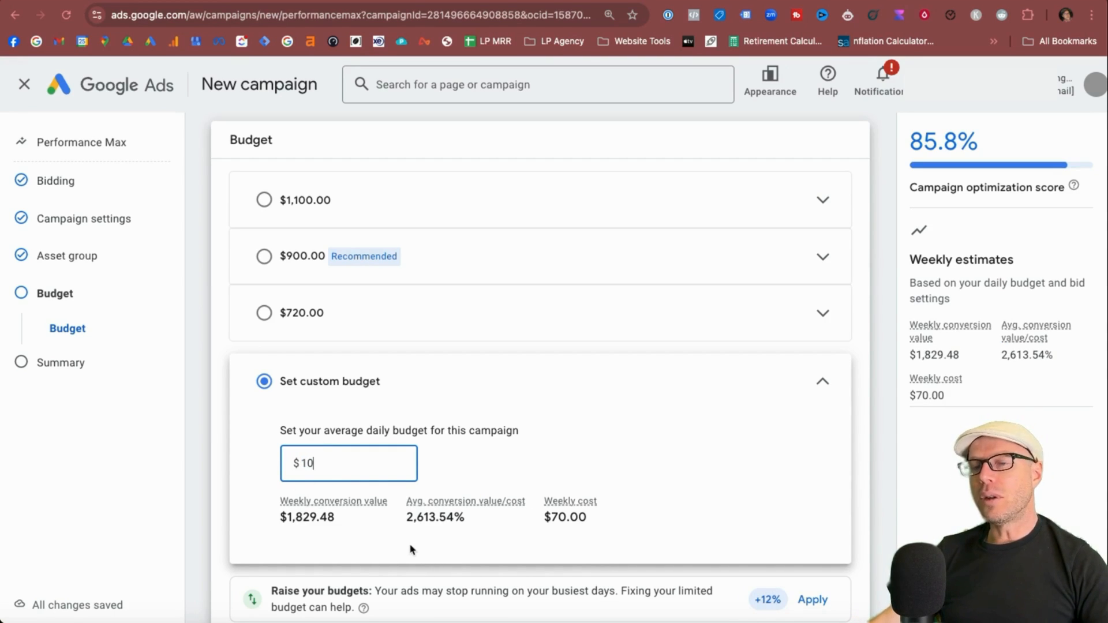
mouse_move(325, 505)
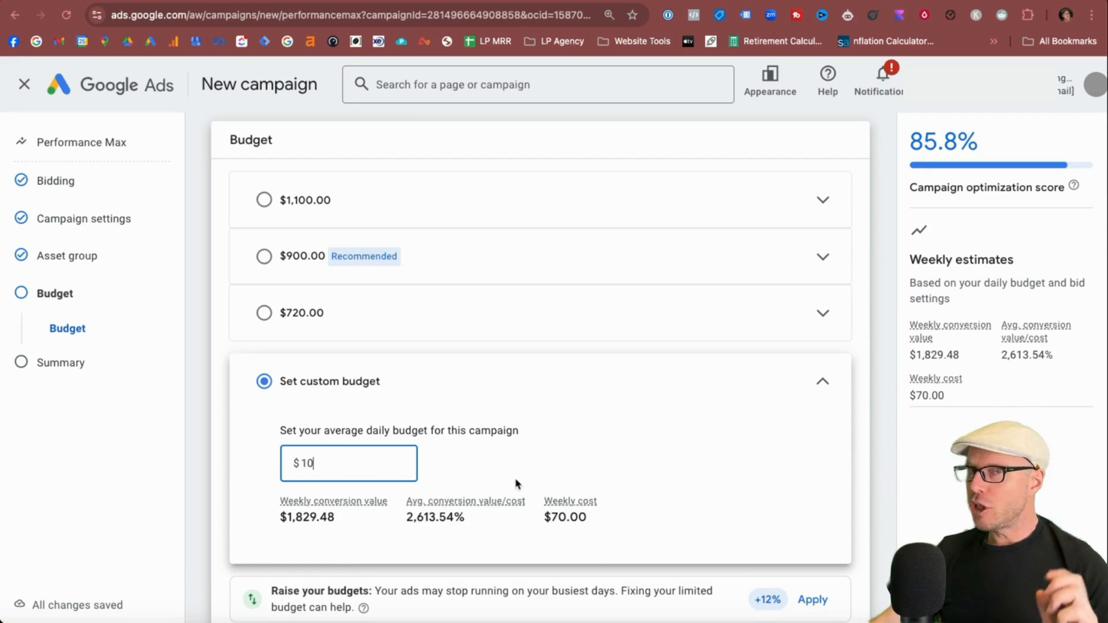
mouse_move(479, 510)
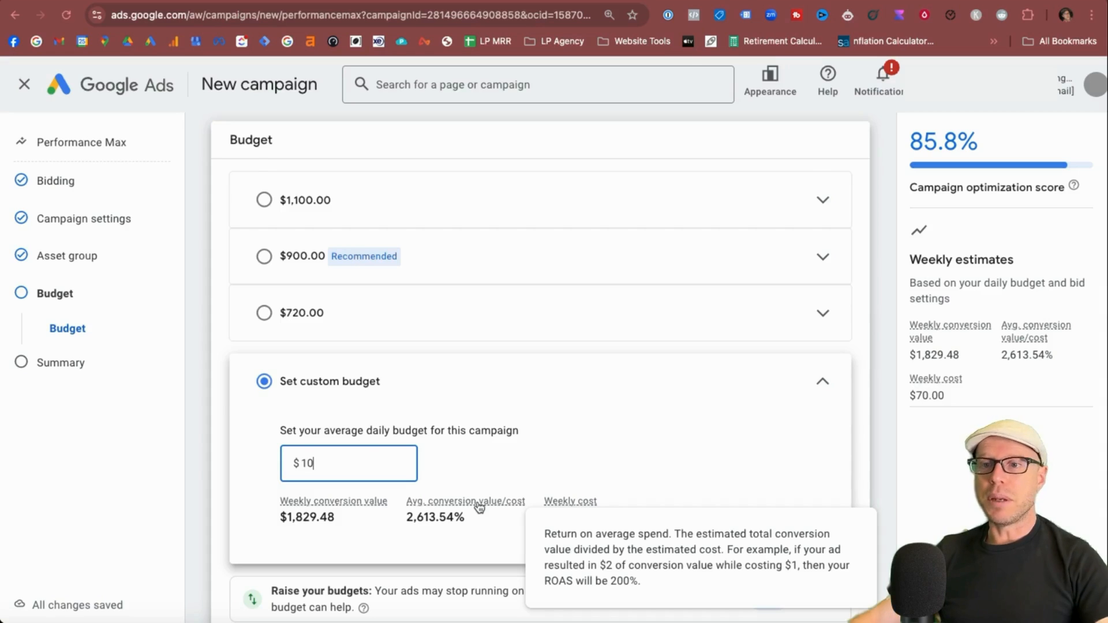
scroll(539, 337, down, 3)
click(540, 337)
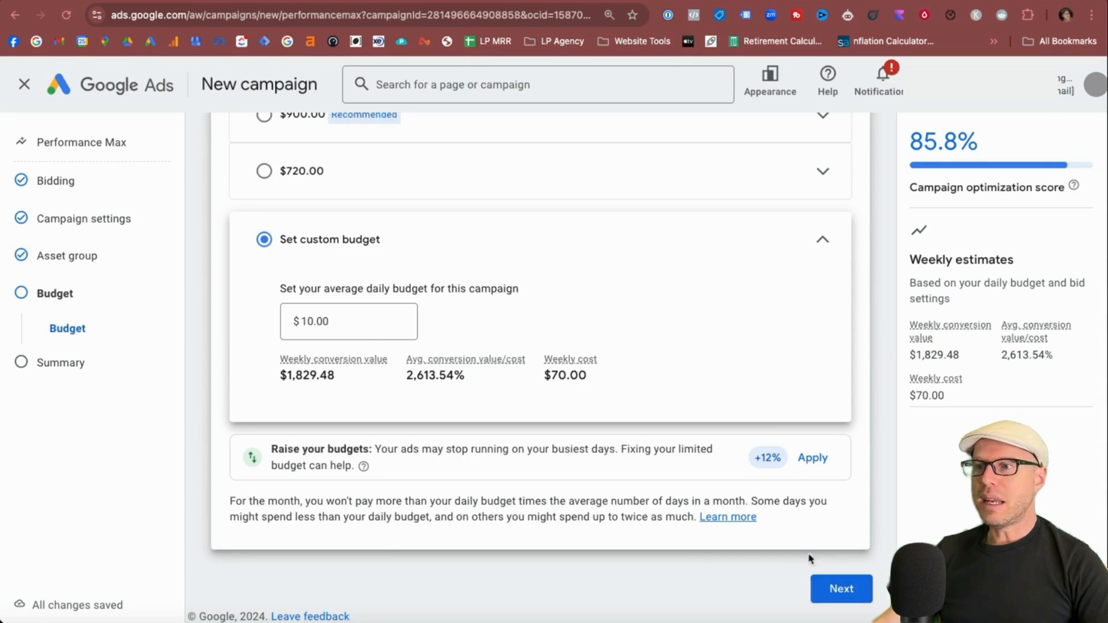
click(835, 589)
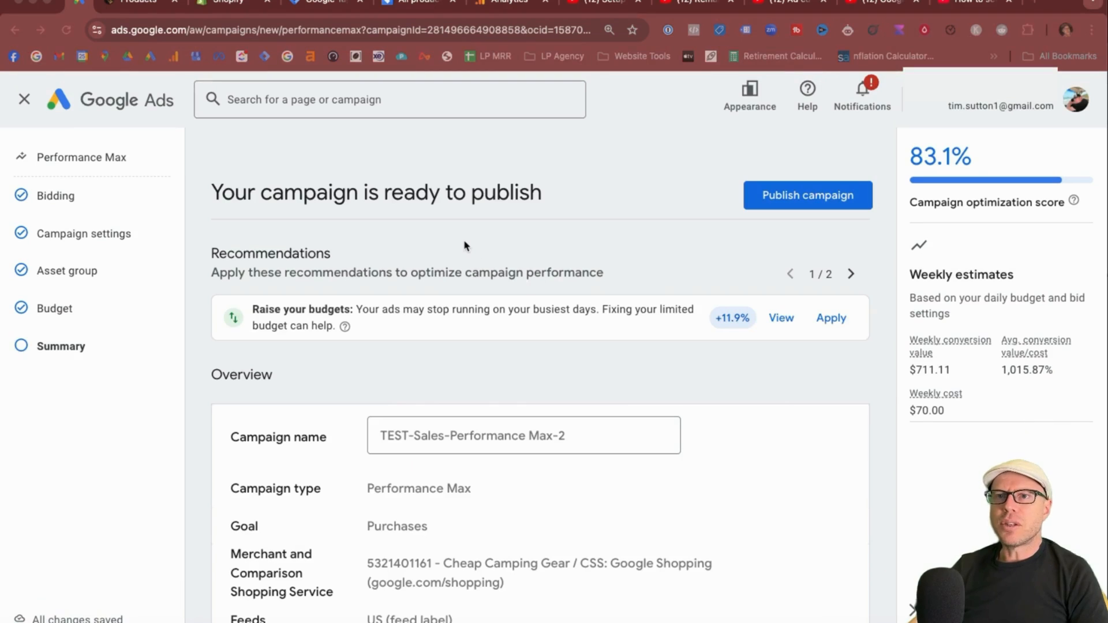
Step: Review the campaign summary from overview to budget and publish the campaign
click(411, 251)
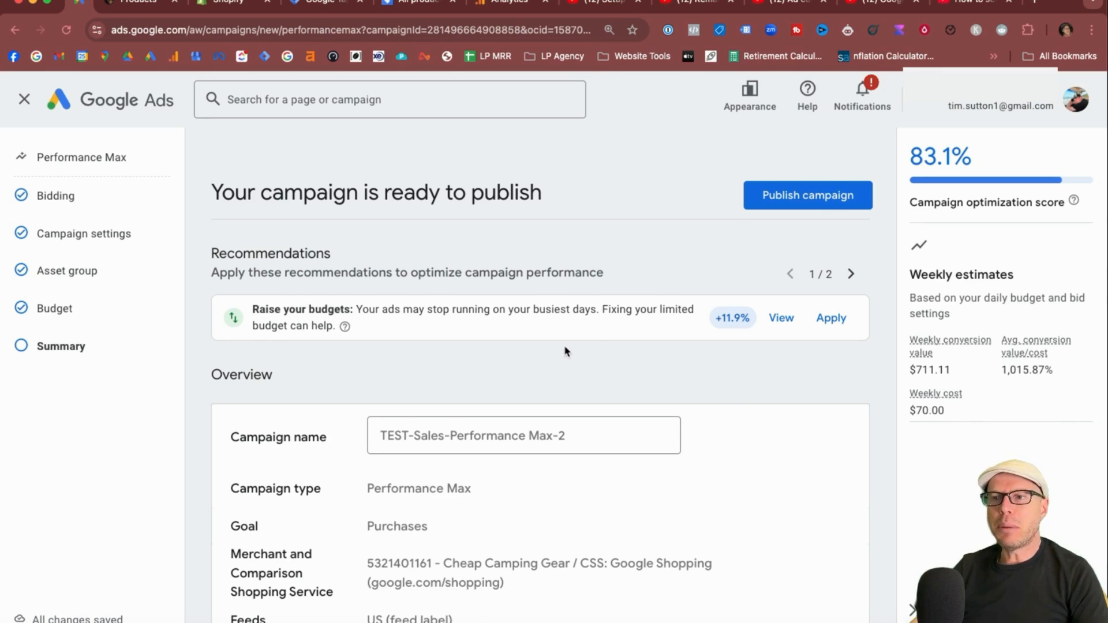
scroll(565, 351, down, 4)
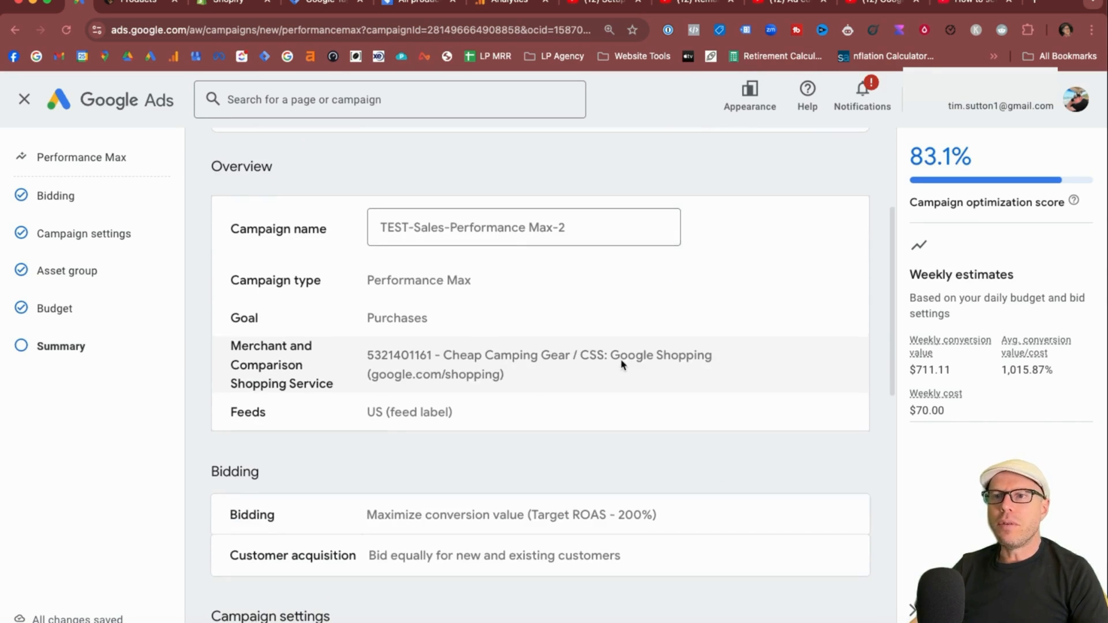
scroll(502, 388, down, 5)
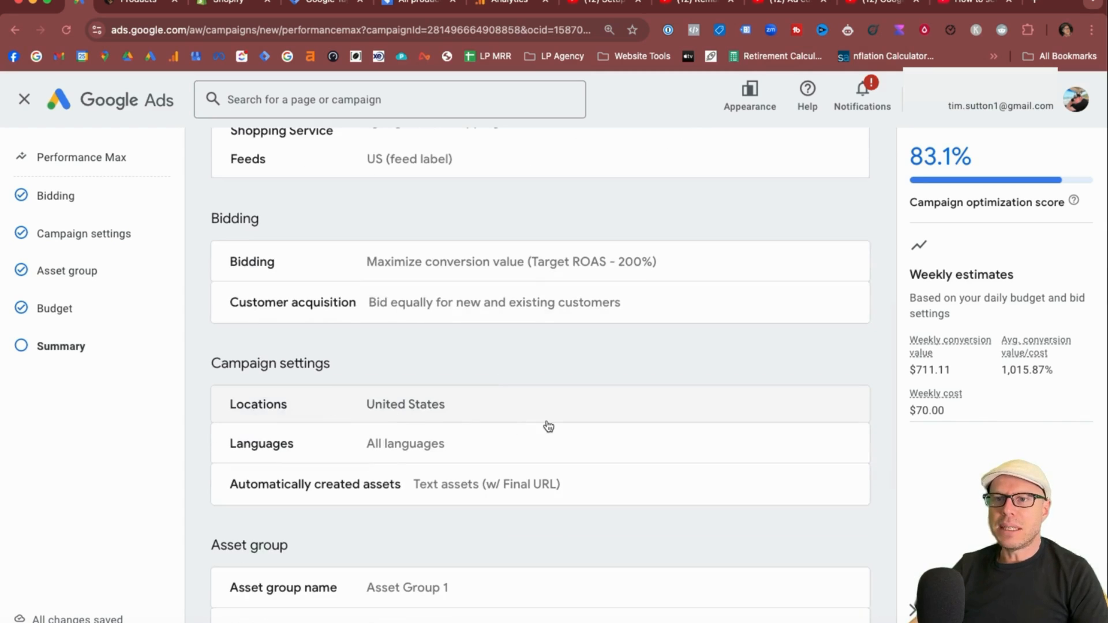
scroll(547, 426, down, 2)
scroll(586, 441, down, 5)
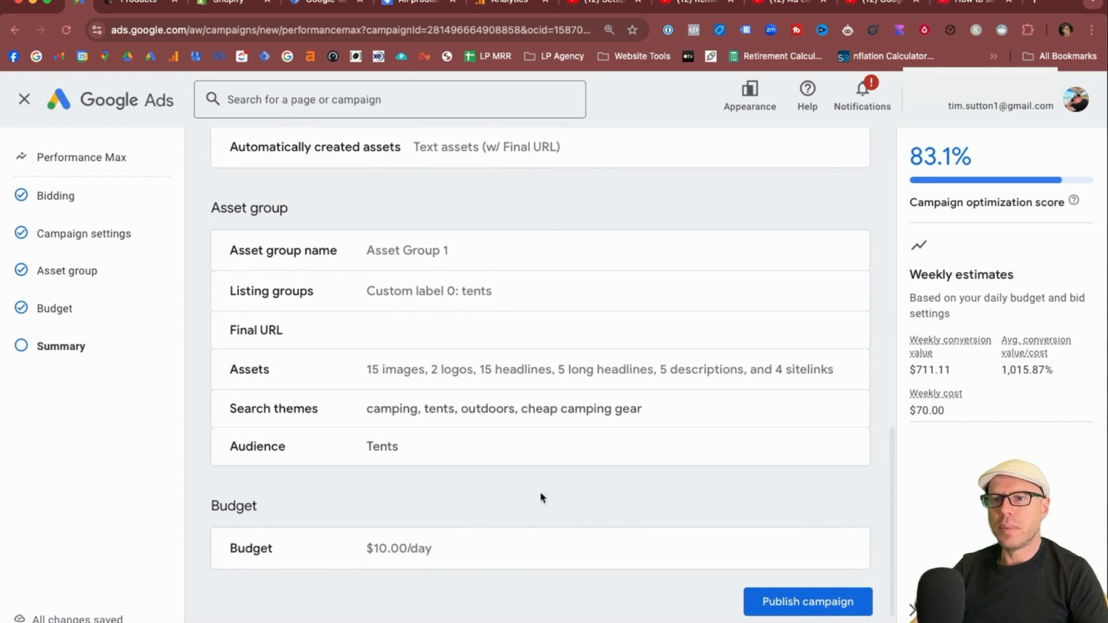
scroll(525, 448, up, 1)
scroll(525, 447, down, 2)
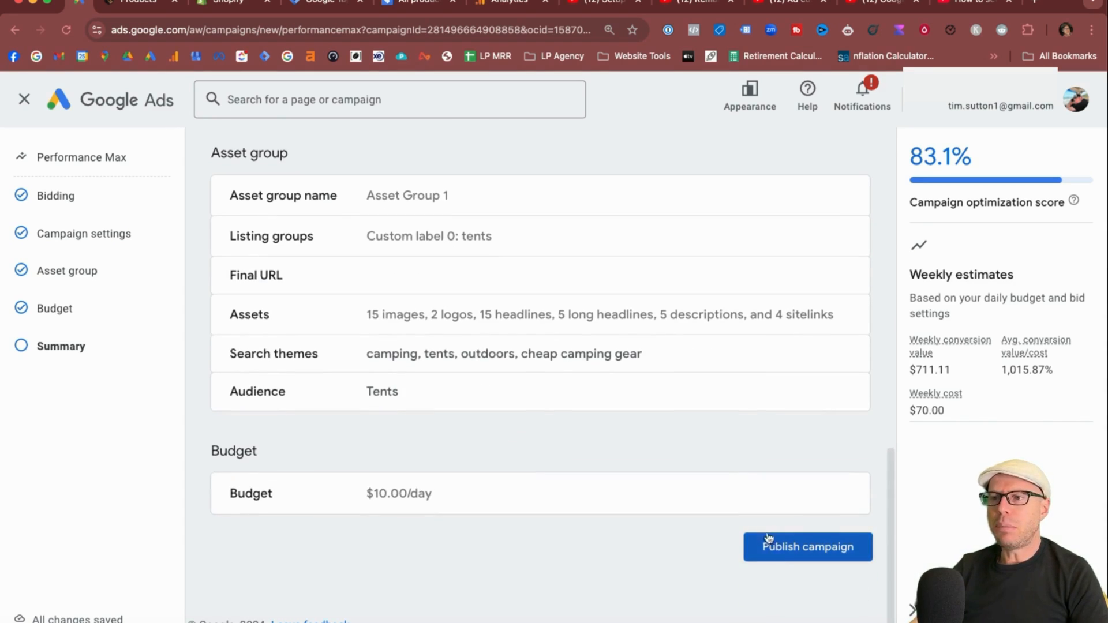
click(780, 552)
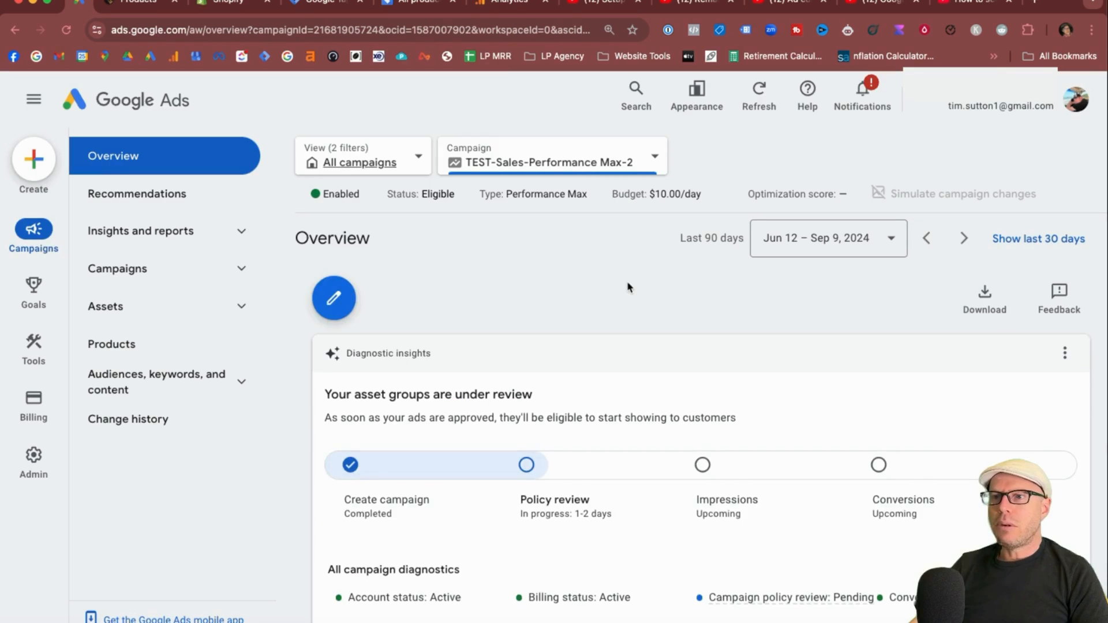
Step: Check the published campaign's diagnostic insights, open its asset groups and bring up the options for adding another asset group
scroll(629, 287, down, 3)
scroll(629, 287, up, 2)
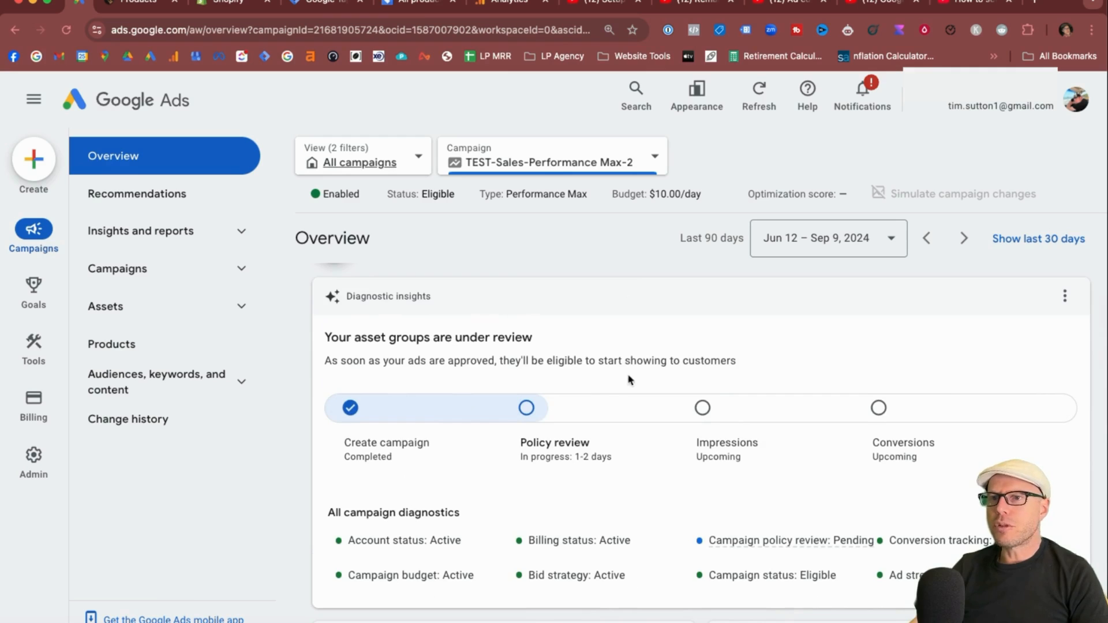
scroll(630, 380, down, 1)
scroll(474, 344, up, 1)
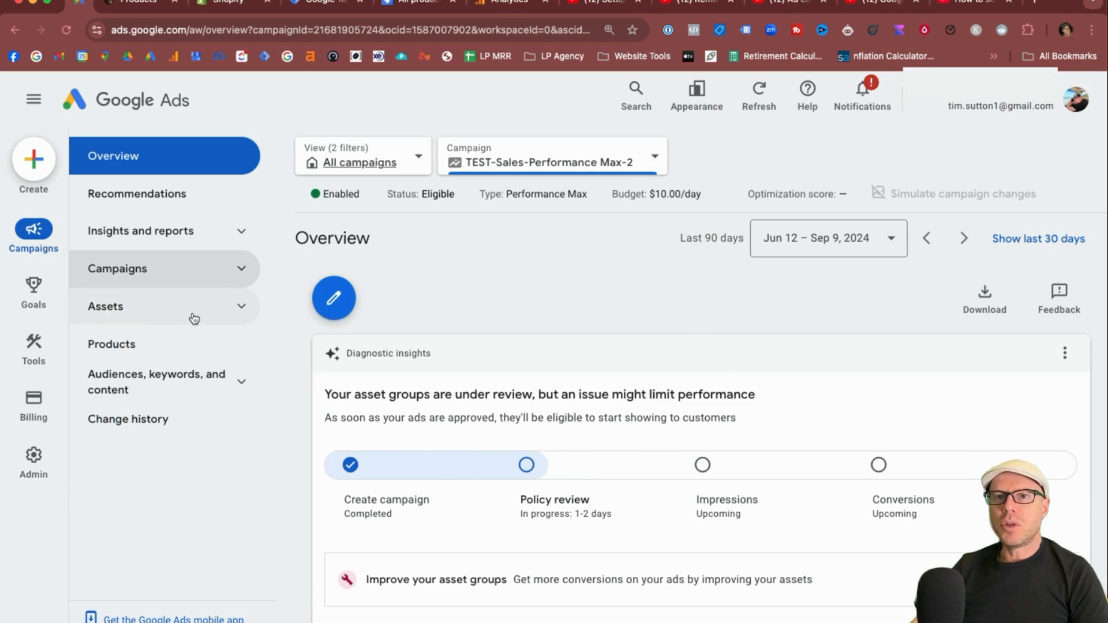
click(215, 267)
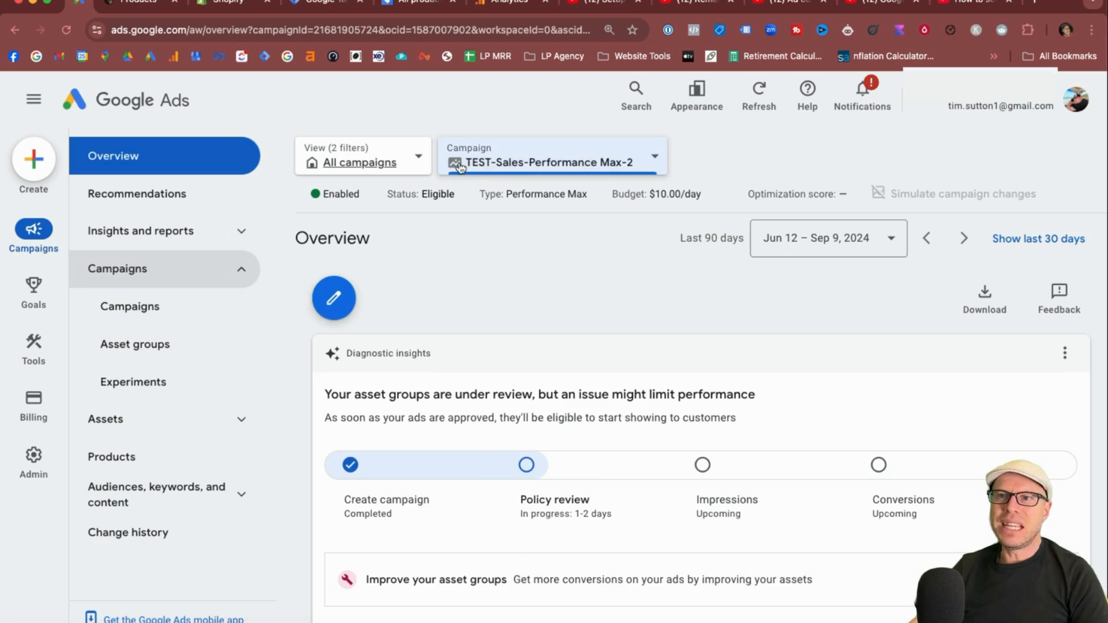
click(143, 345)
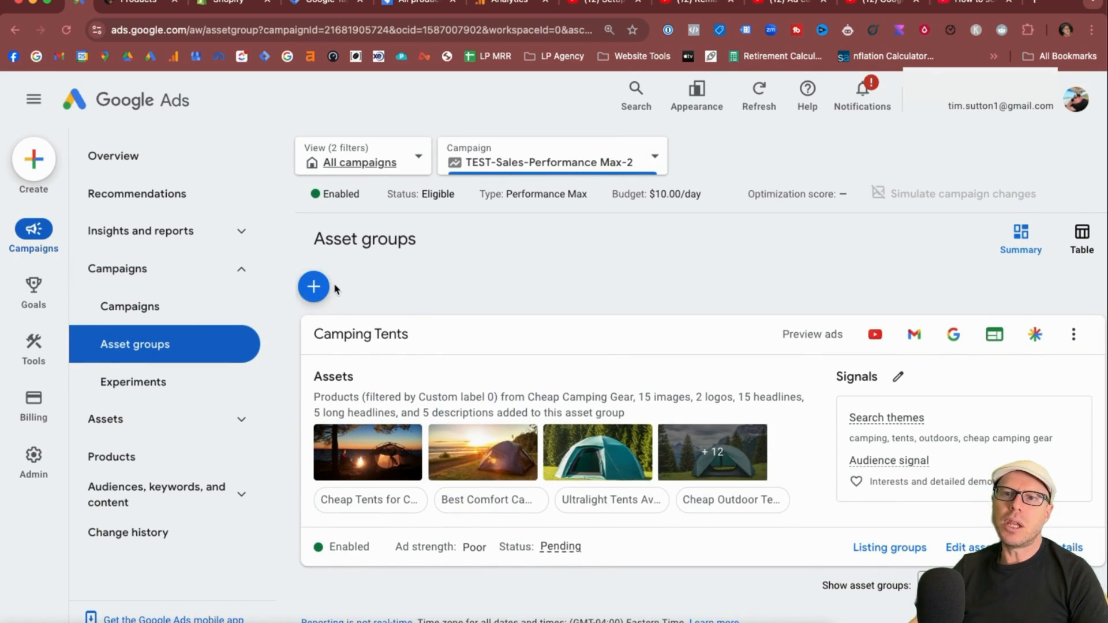
click(317, 290)
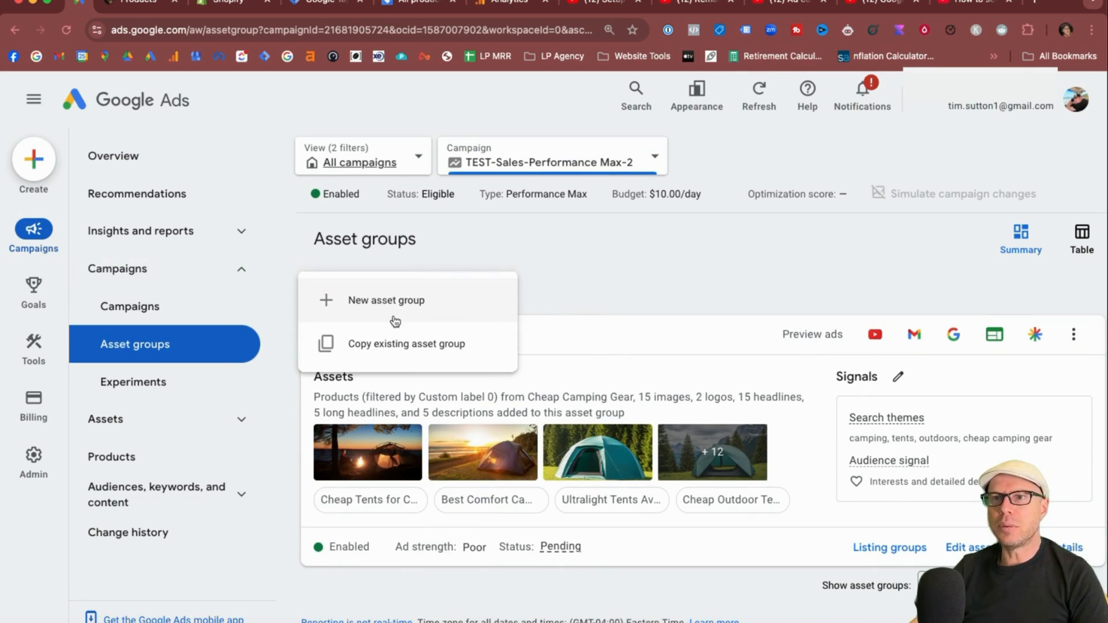